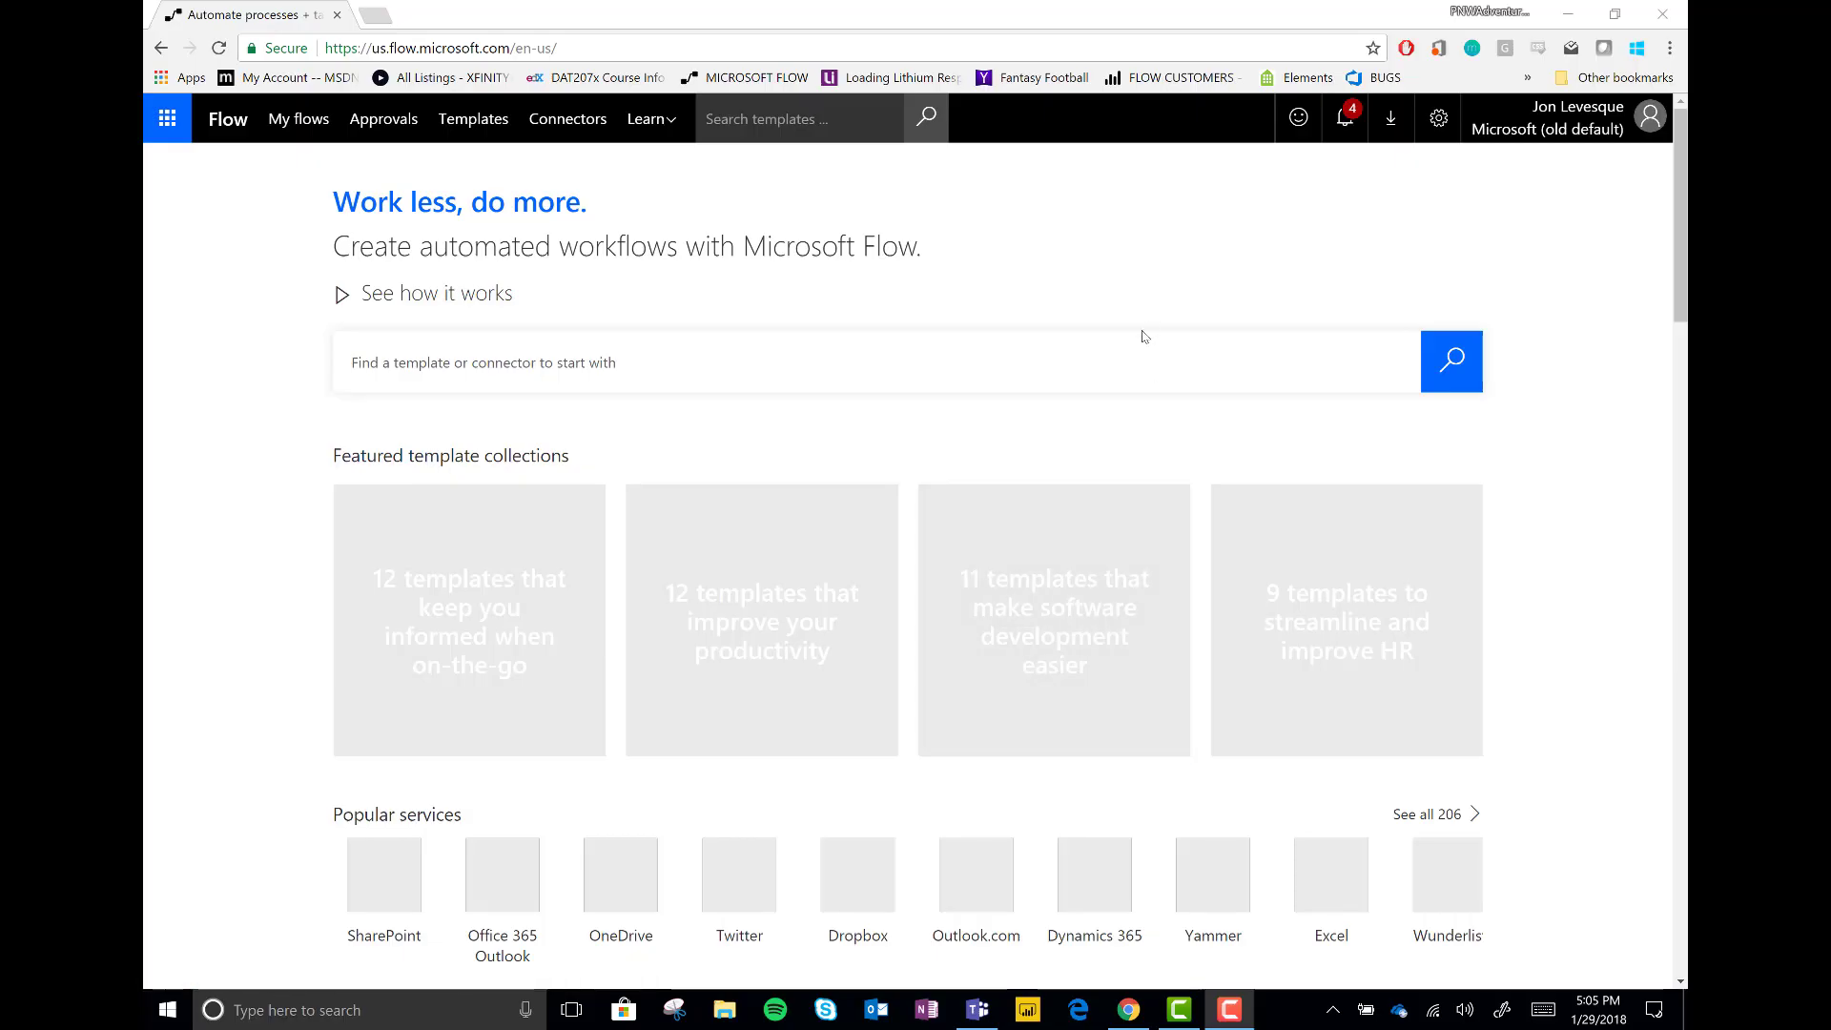
Review the application form in Teams, then return to the Flow home page
{"action": "left_click", "coordinate": [976, 1011]}
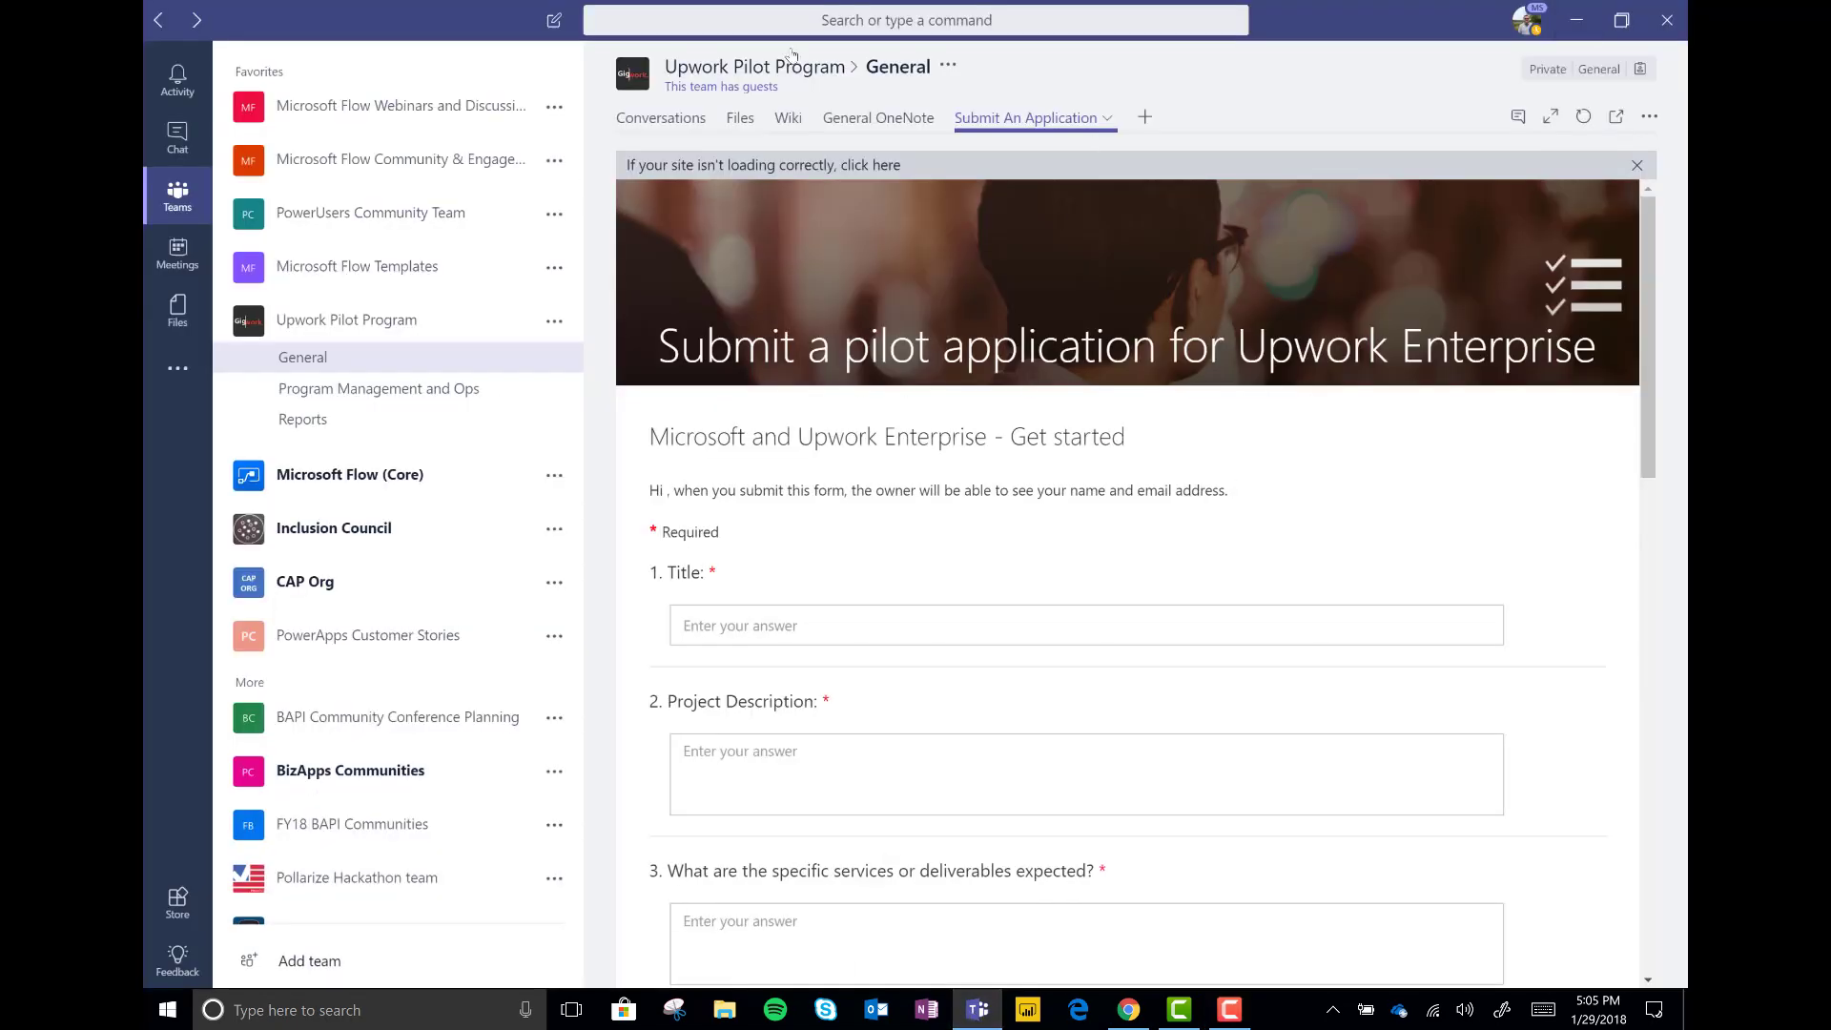
{"action": "scroll", "coordinate": [1318, 499], "scroll_direction": "down", "scroll_amount": 10}
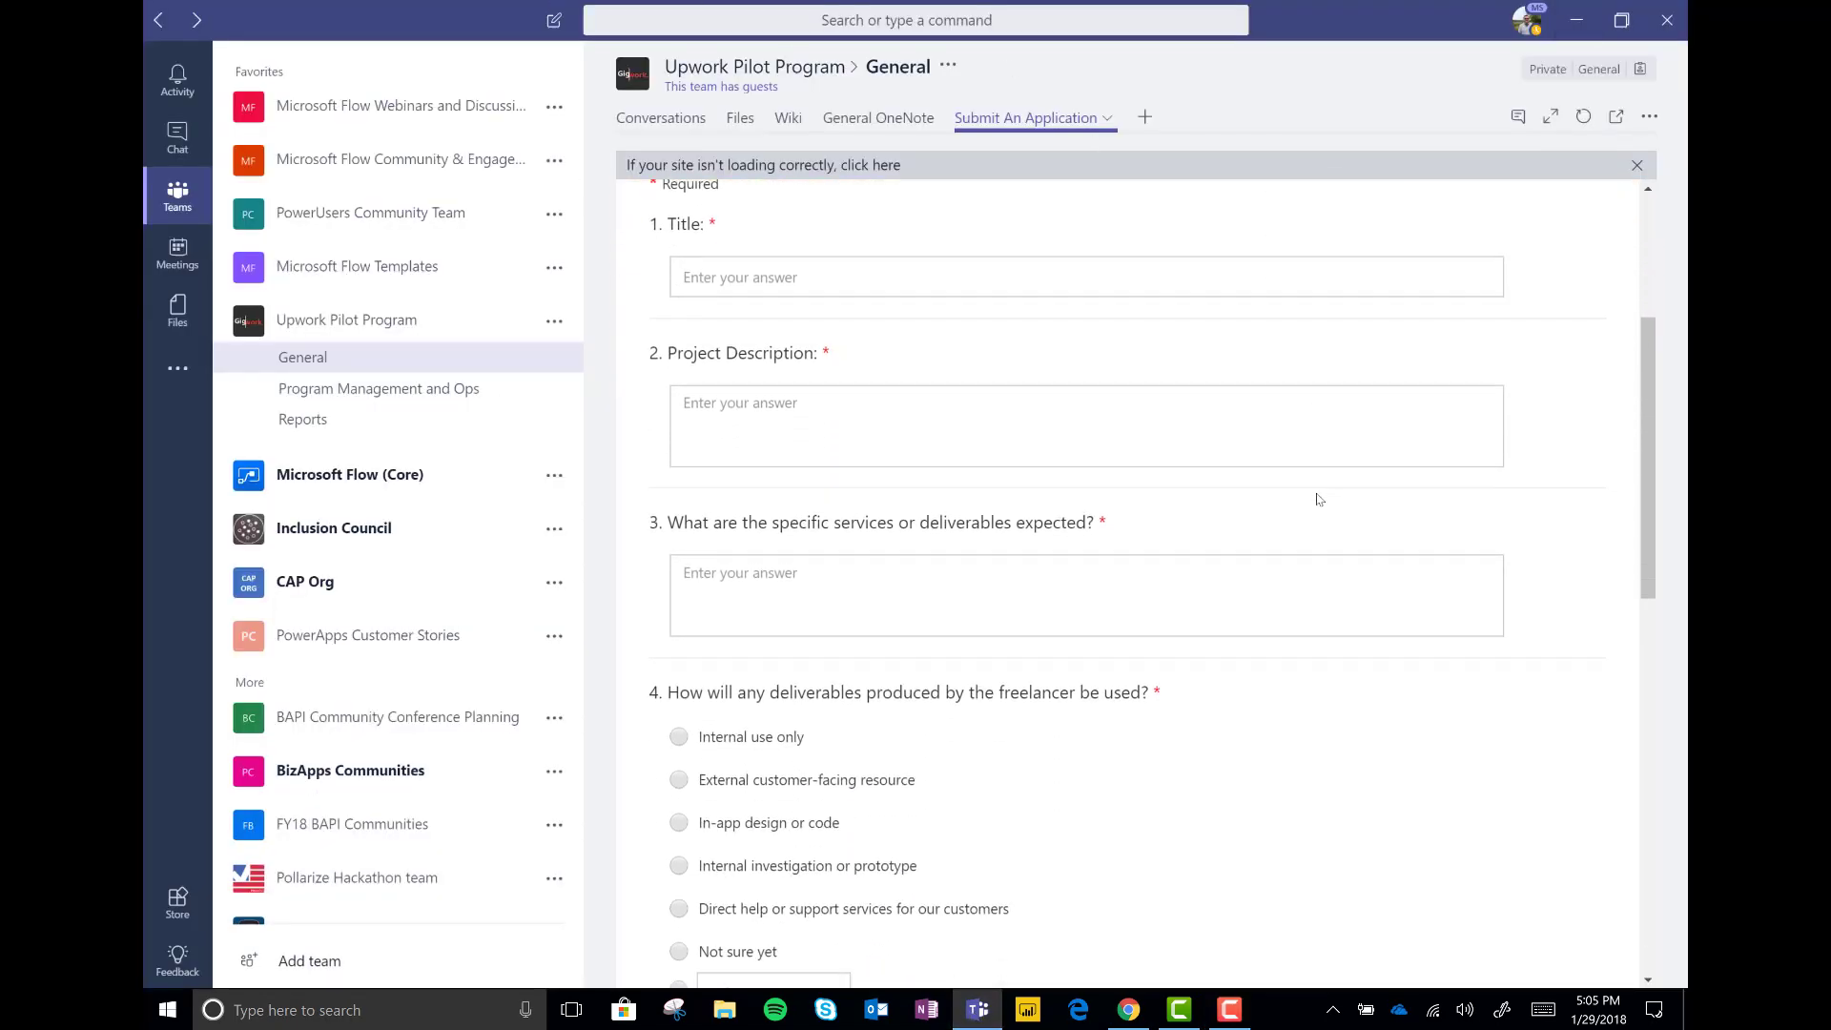
{"action": "scroll", "coordinate": [1317, 499], "scroll_direction": "down", "scroll_amount": 2}
{"action": "scroll", "coordinate": [1317, 498], "scroll_direction": "up", "scroll_amount": 15}
{"action": "scroll", "coordinate": [1317, 499], "scroll_direction": "up", "scroll_amount": 3}
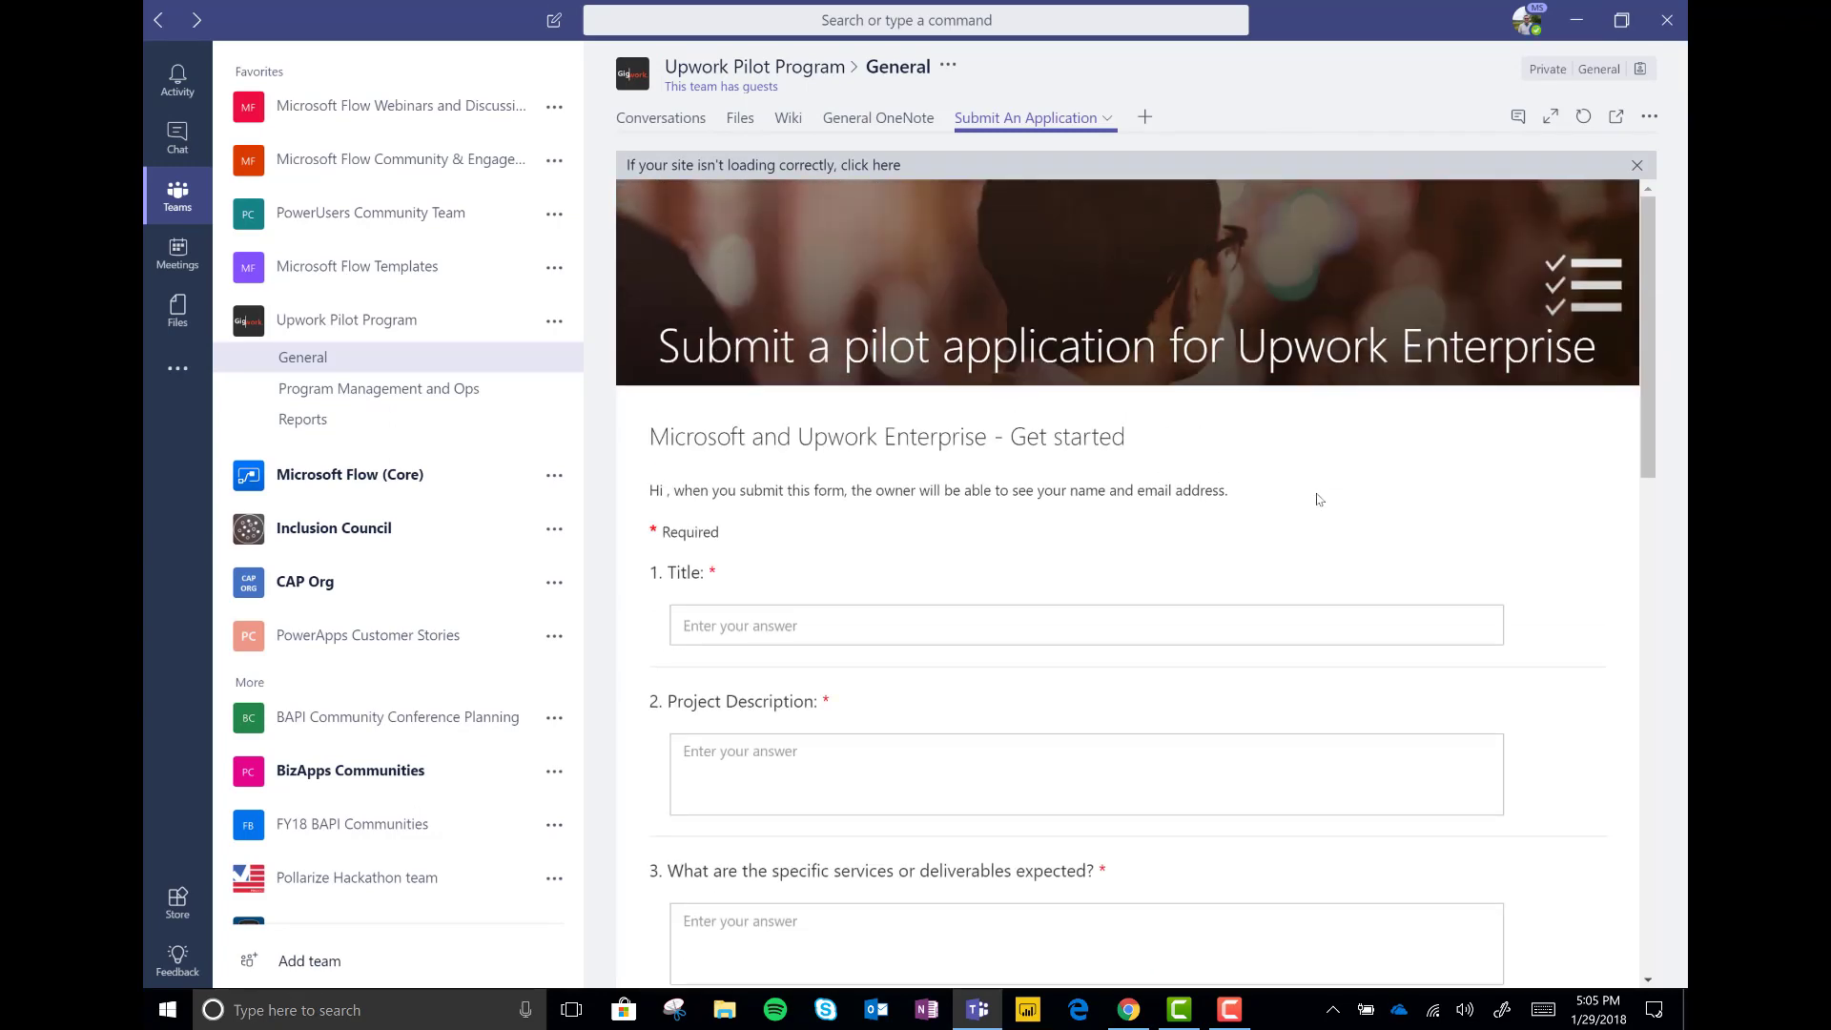
{"action": "scroll", "coordinate": [1317, 499], "scroll_direction": "down", "scroll_amount": 15}
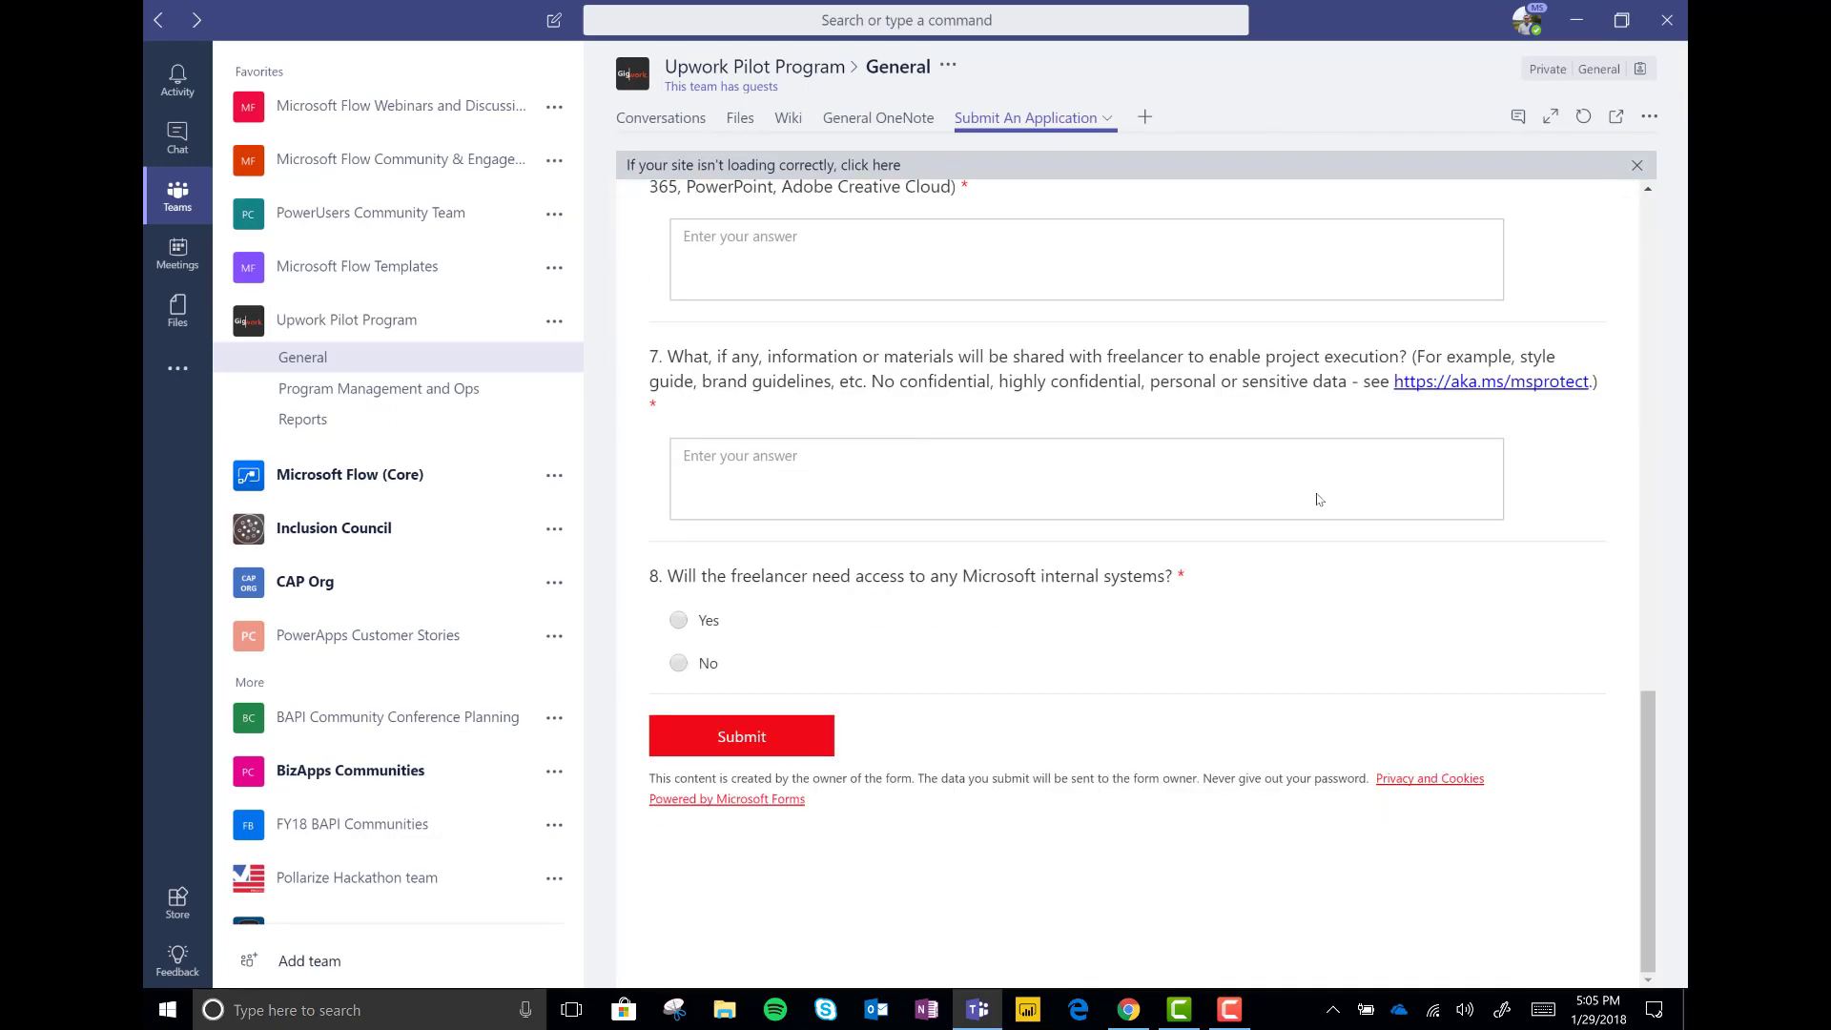
{"action": "left_click", "coordinate": [1572, 21]}
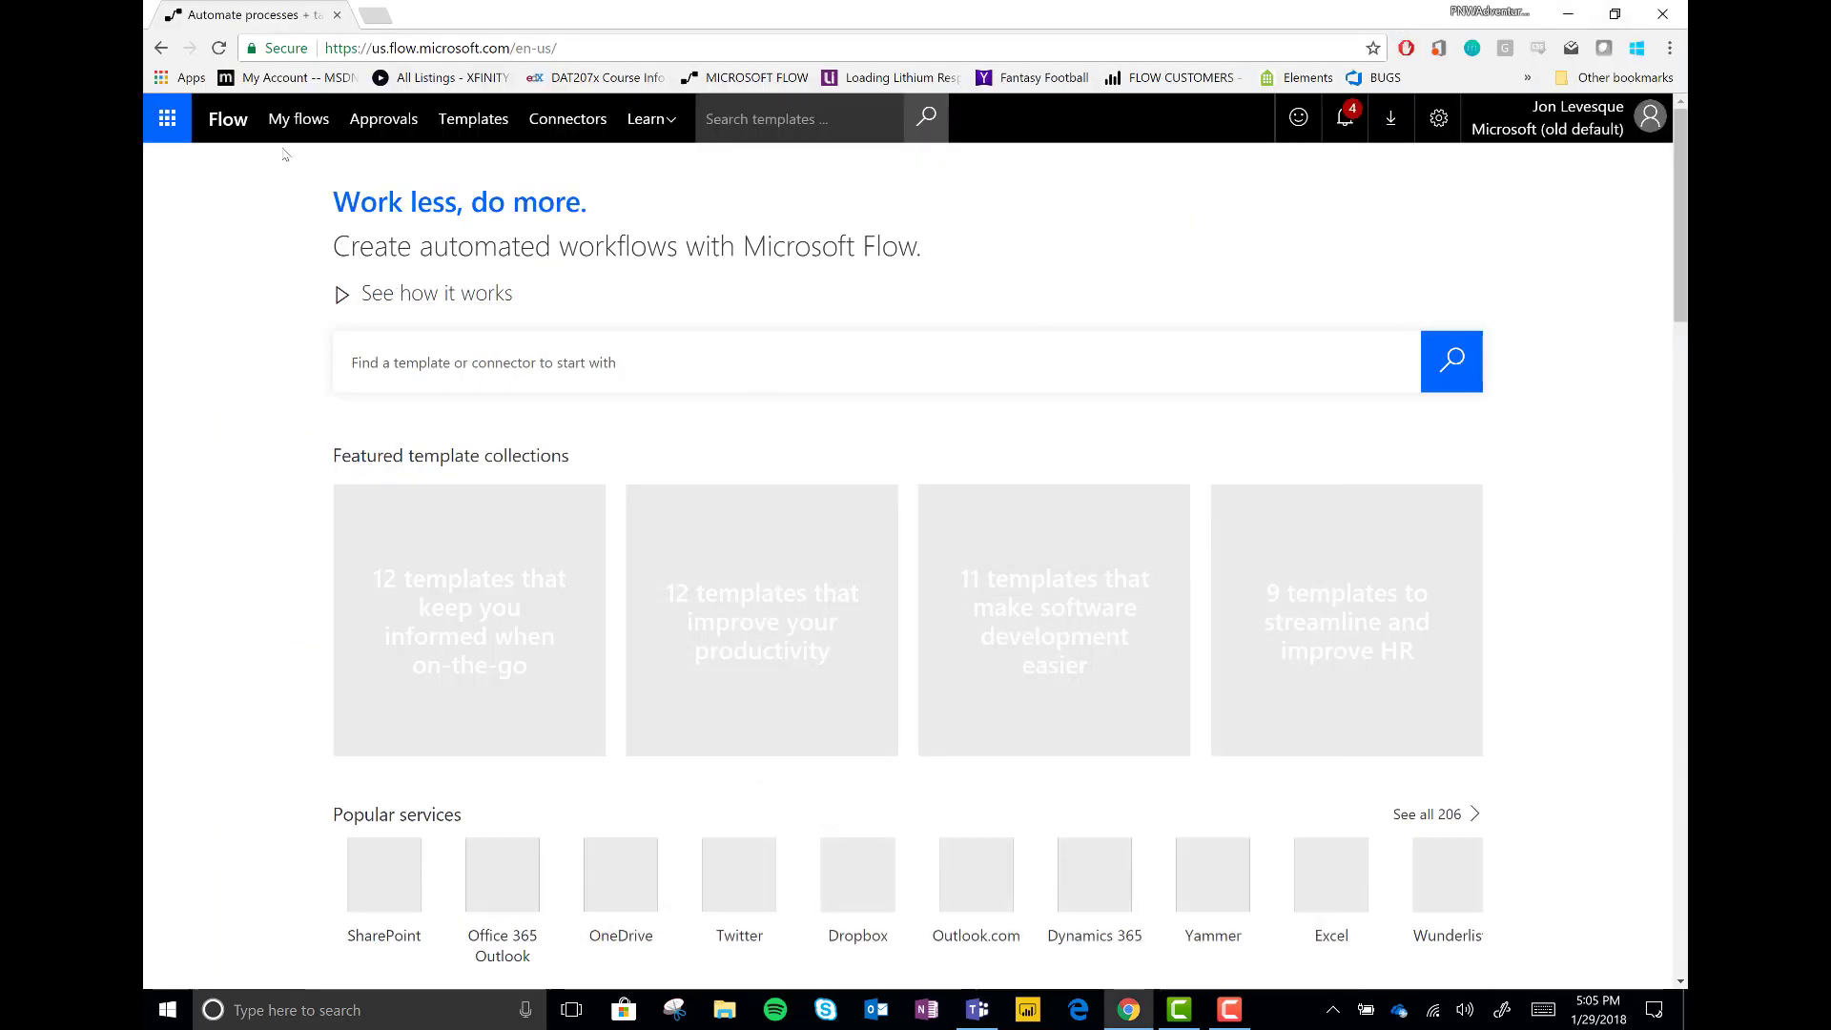
Create a blank flow with the Microsoft Forms new-response trigger set to Sample Form
{"action": "left_click", "coordinate": [298, 120]}
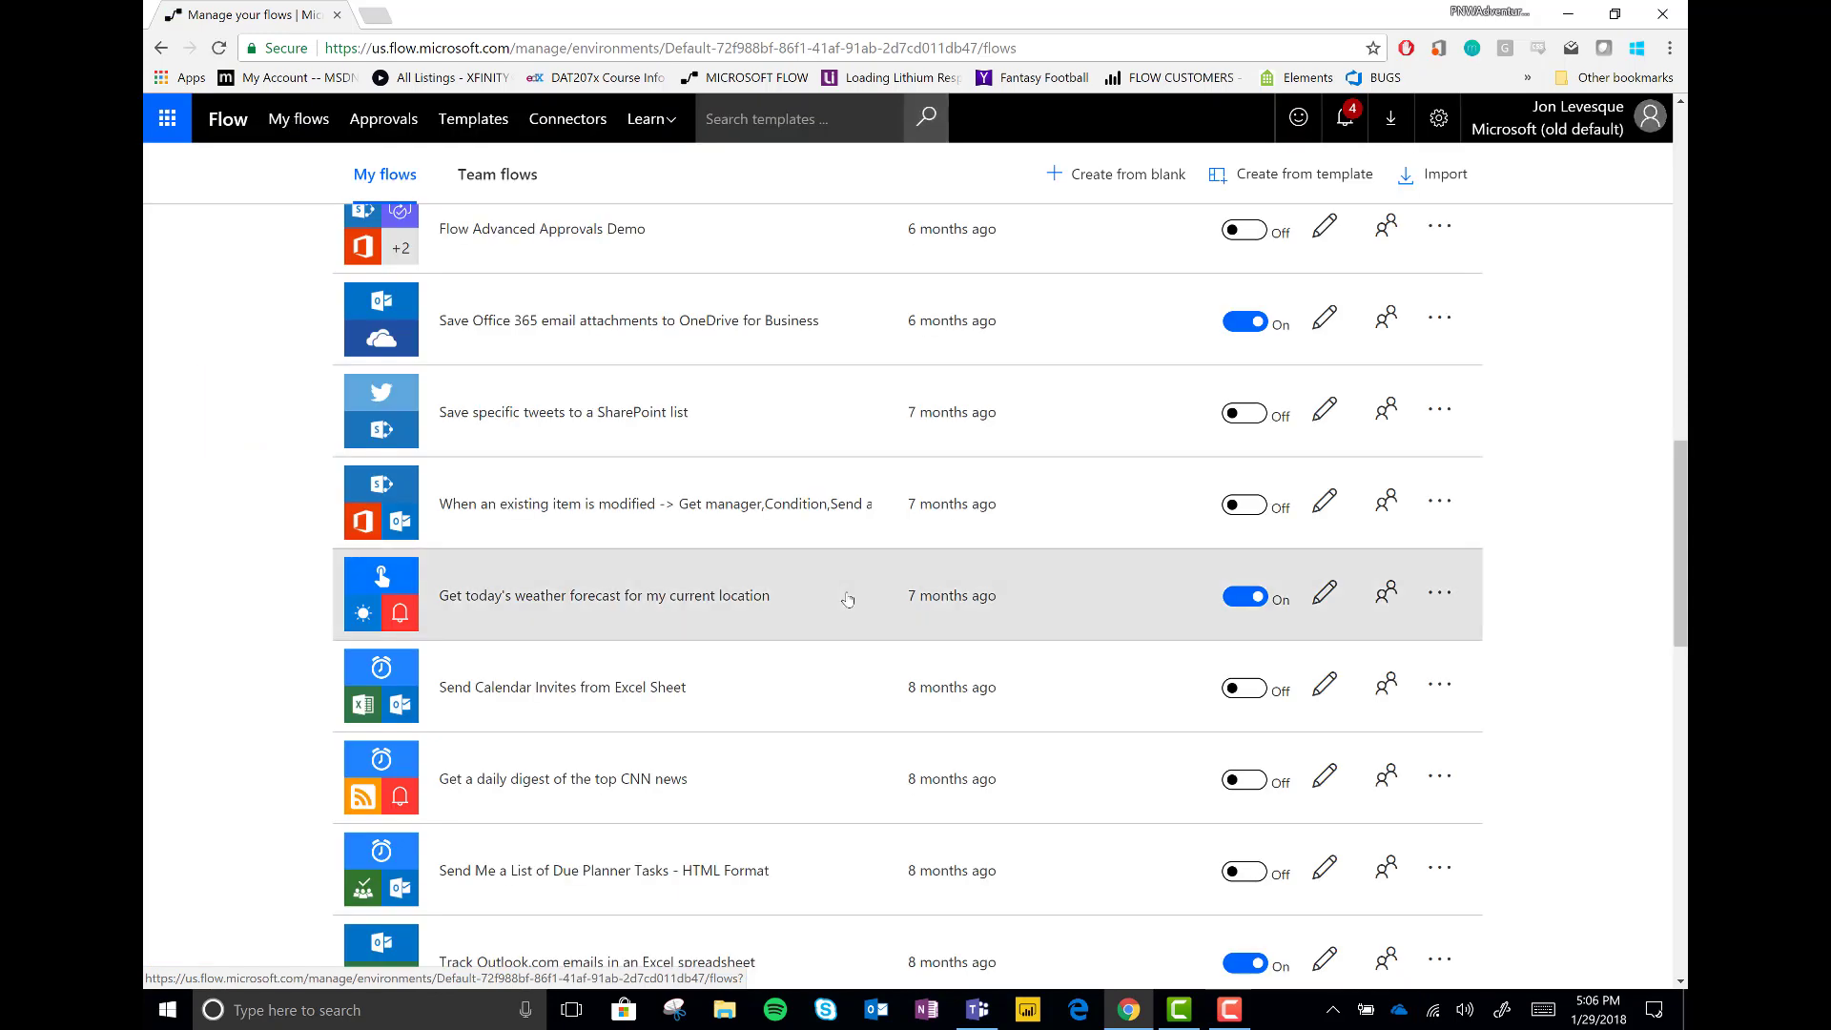
{"action": "left_click", "coordinate": [1147, 176]}
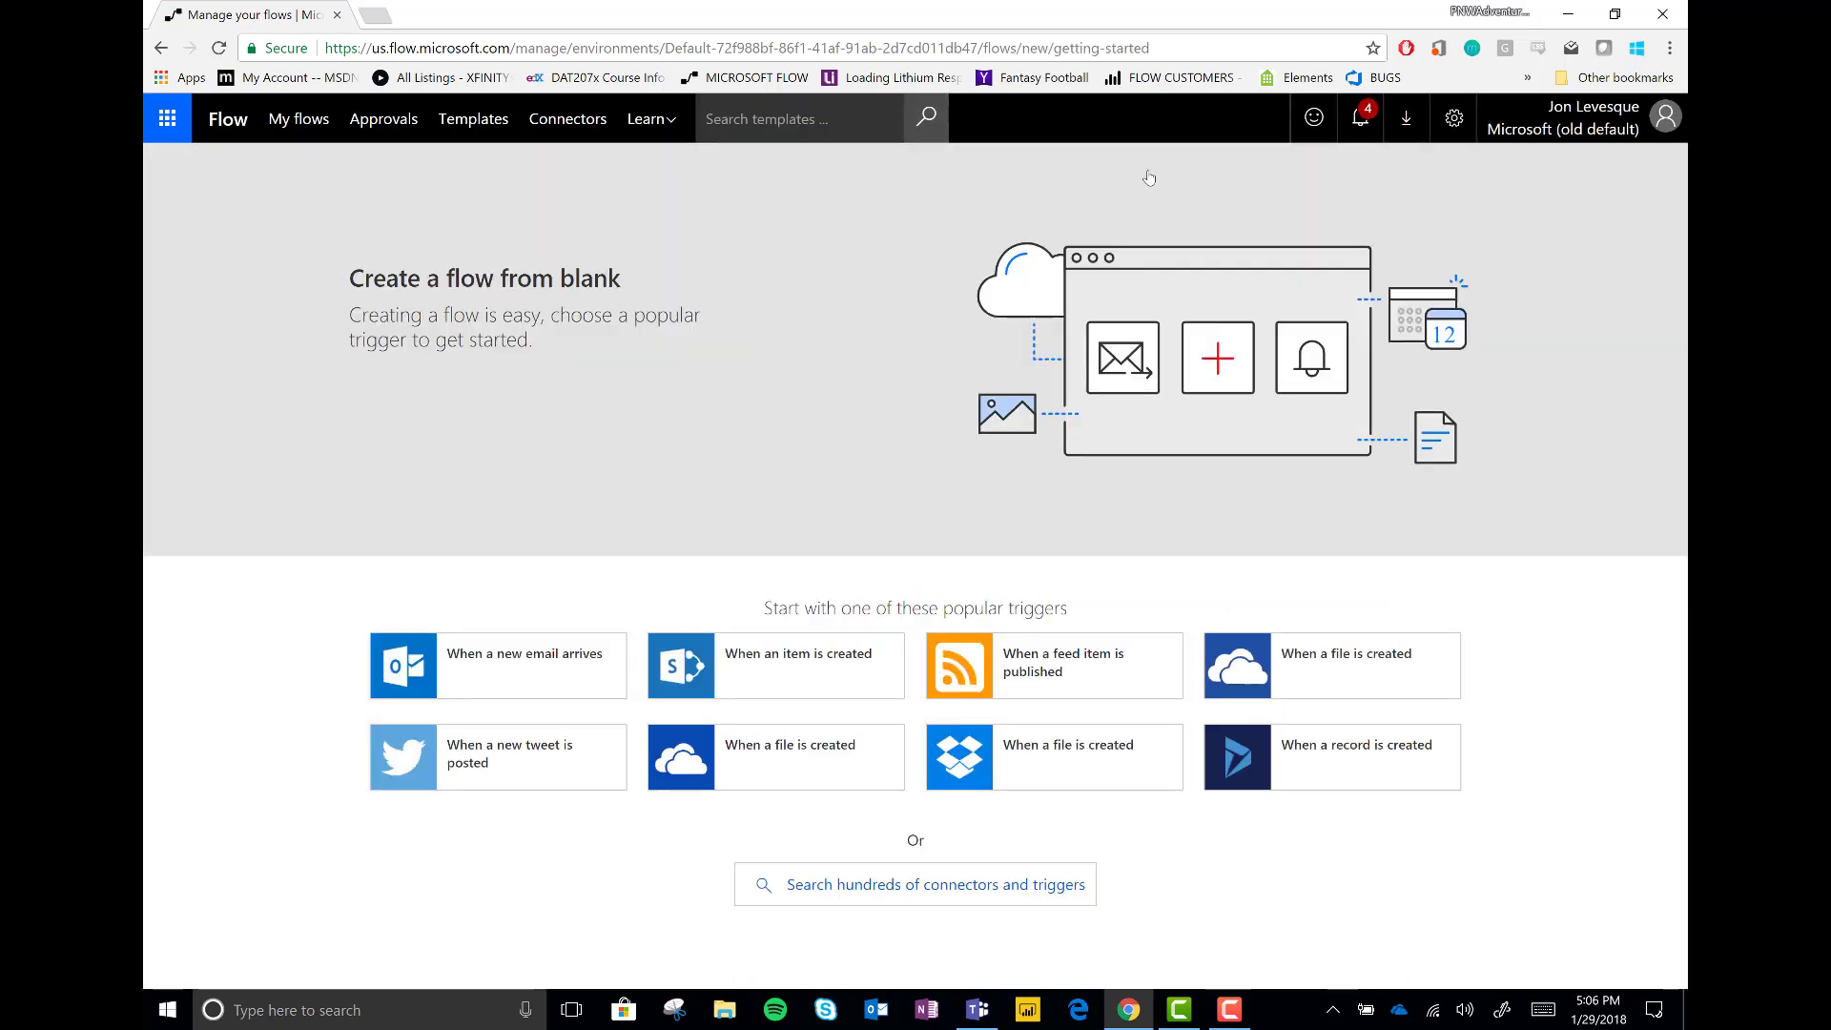
{"action": "left_click", "coordinate": [858, 885]}
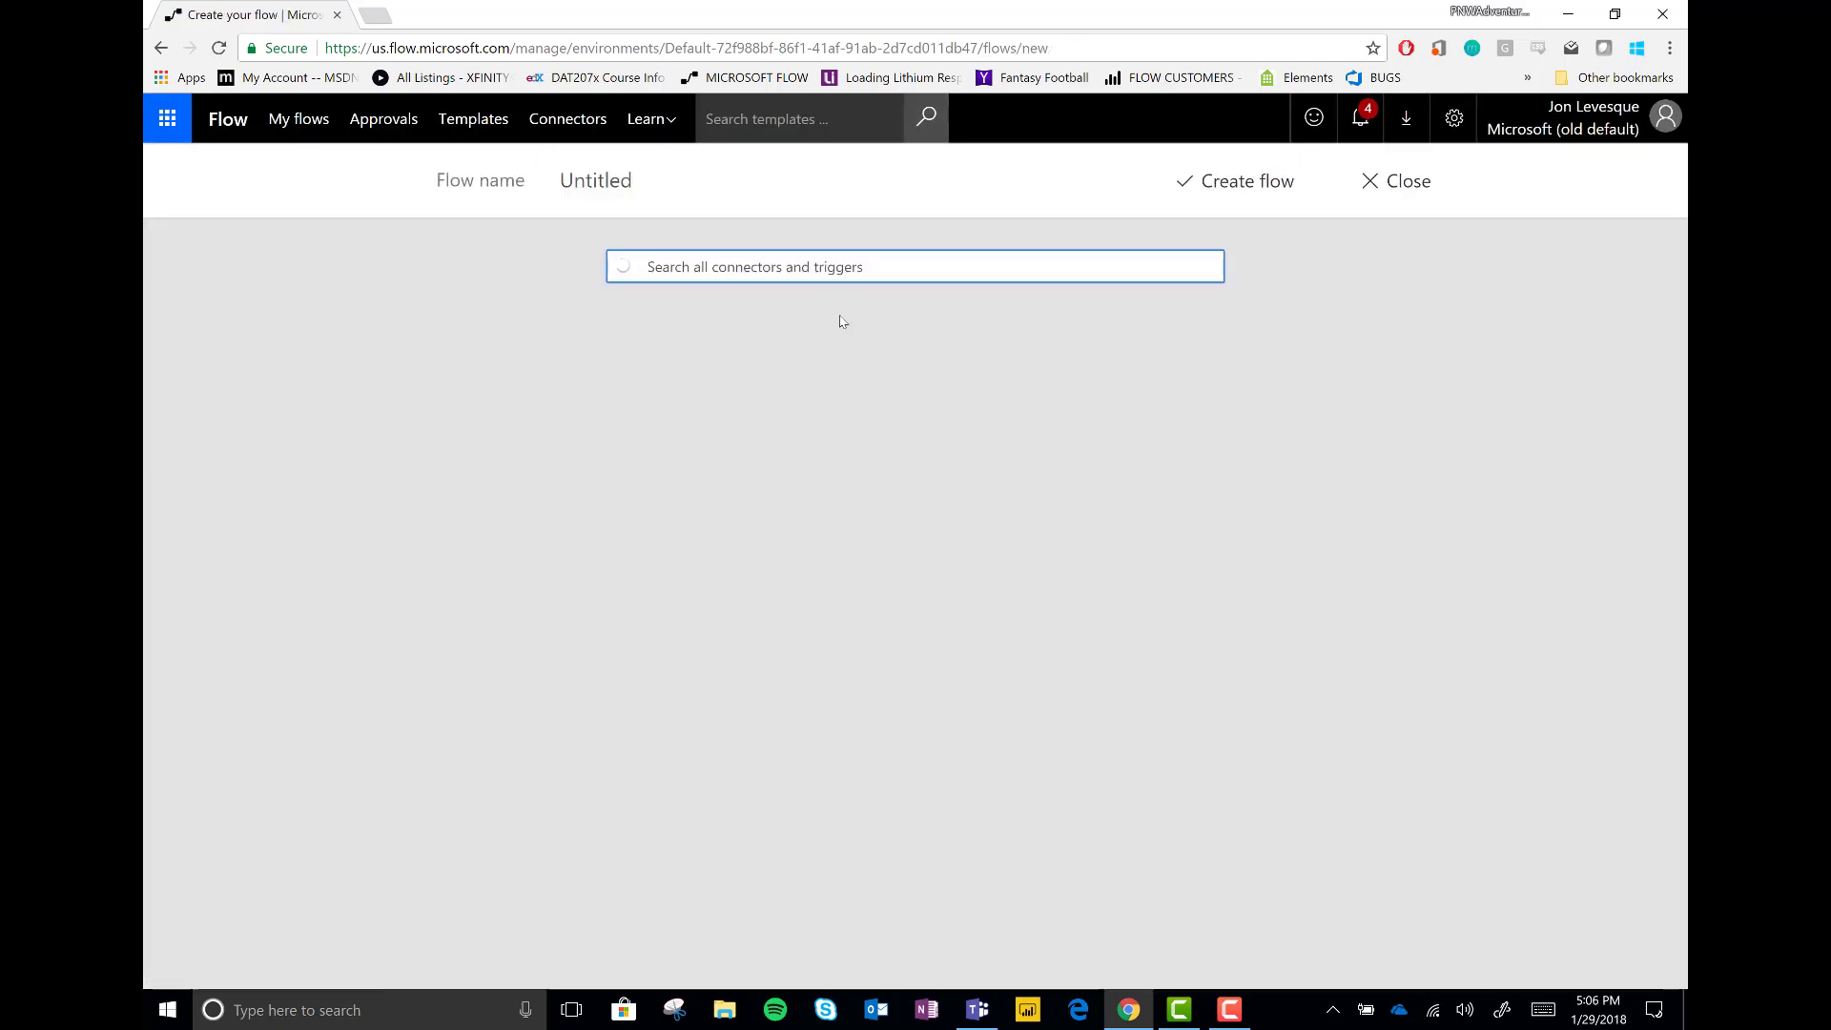
{"action": "type", "text": "forms"}
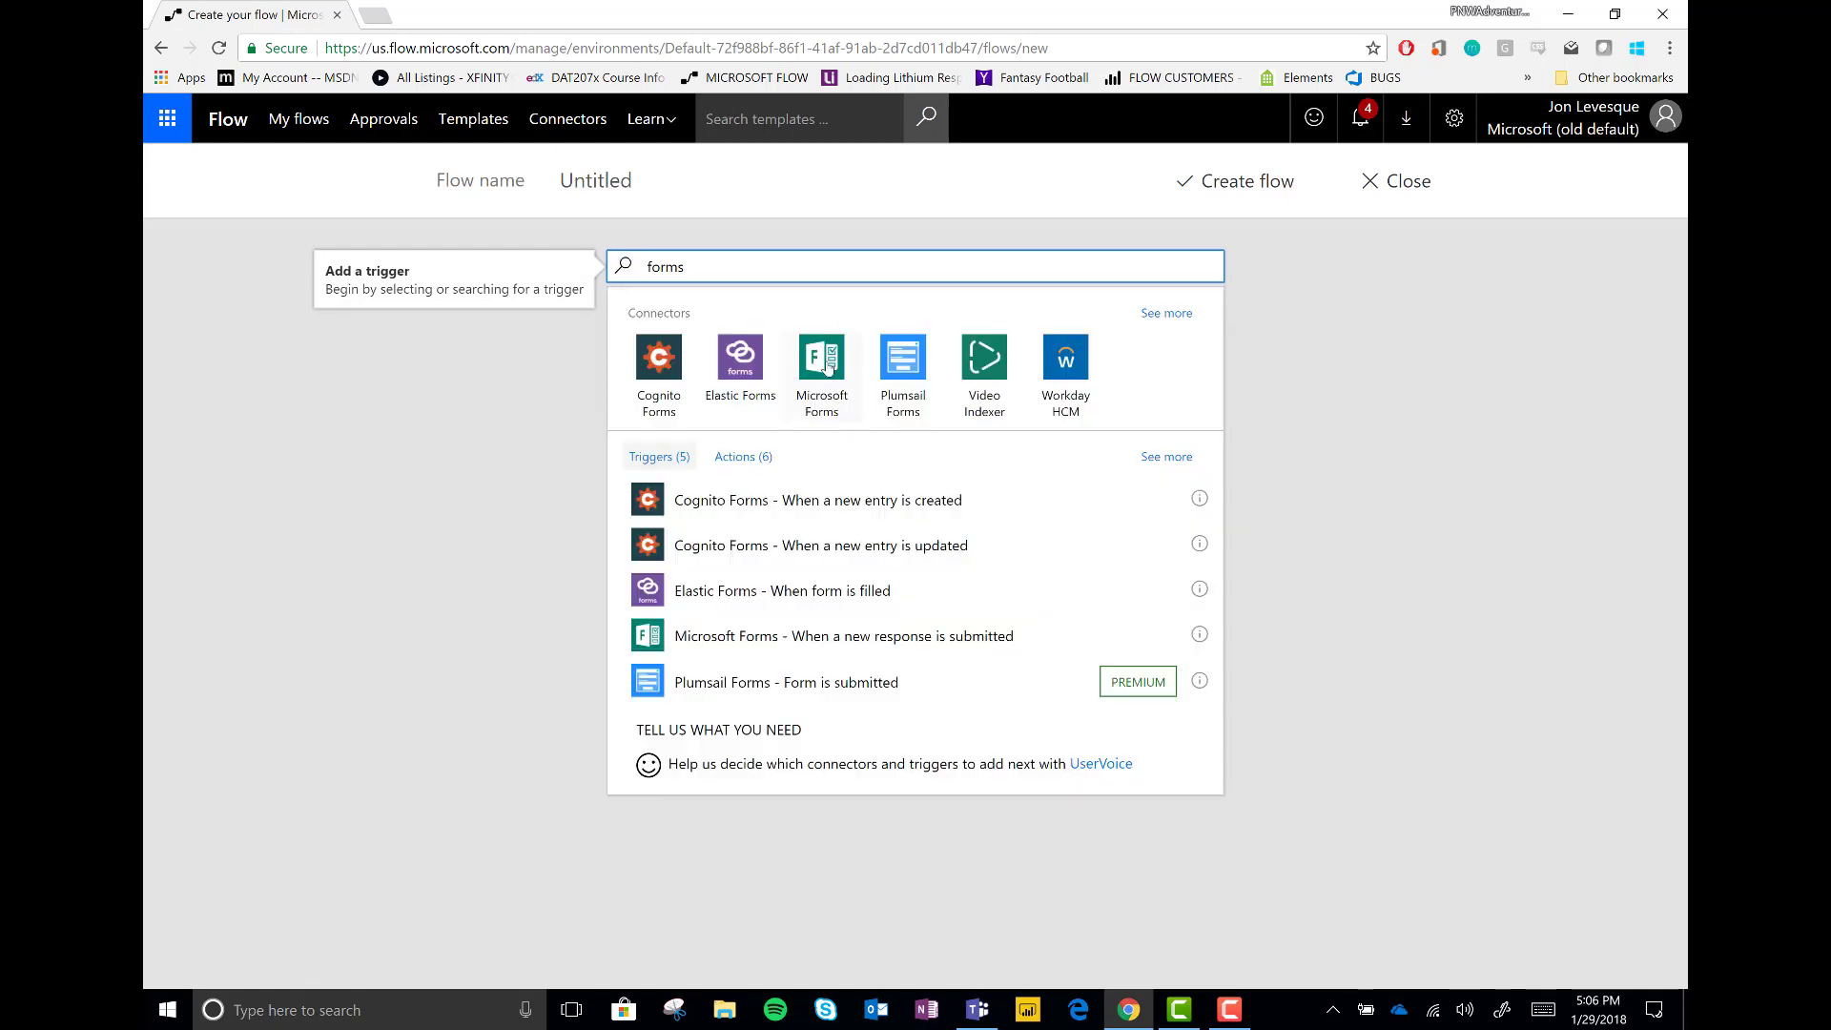
{"action": "left_click", "coordinate": [822, 363]}
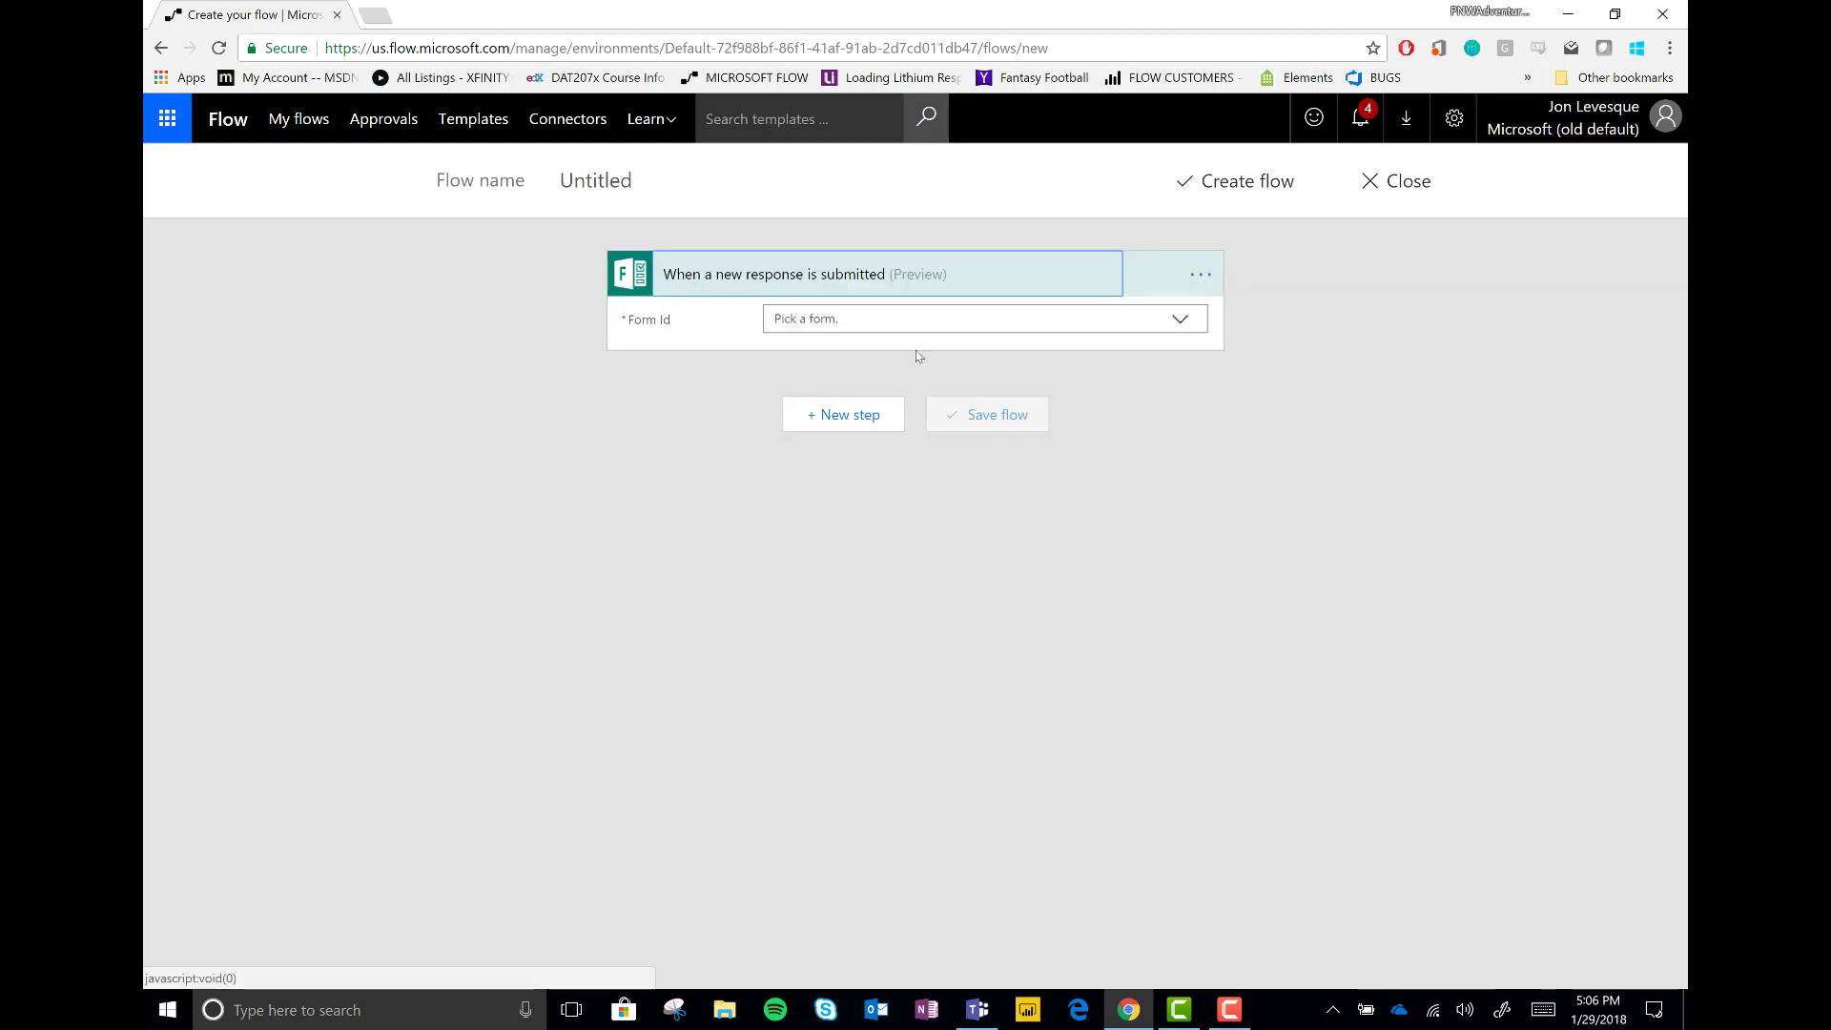
{"action": "left_click", "coordinate": [1180, 322]}
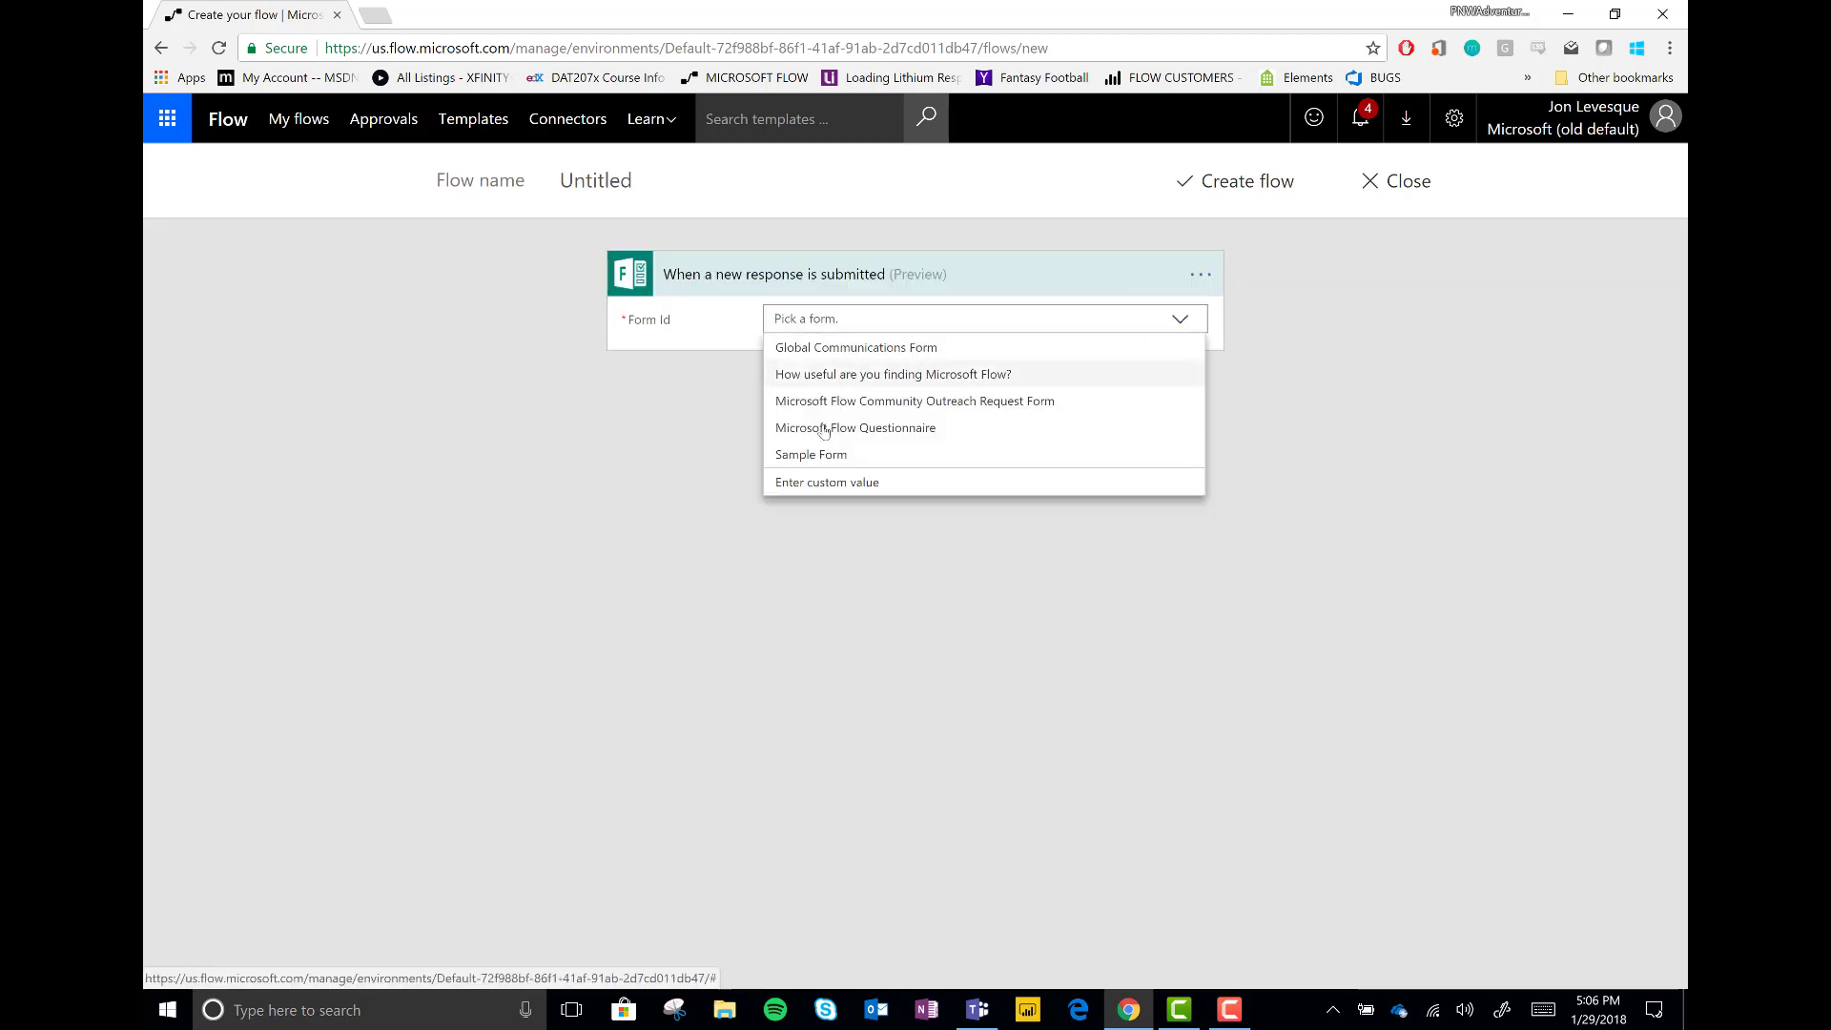
{"action": "left_click", "coordinate": [822, 458]}
{"action": "left_click", "coordinate": [850, 422]}
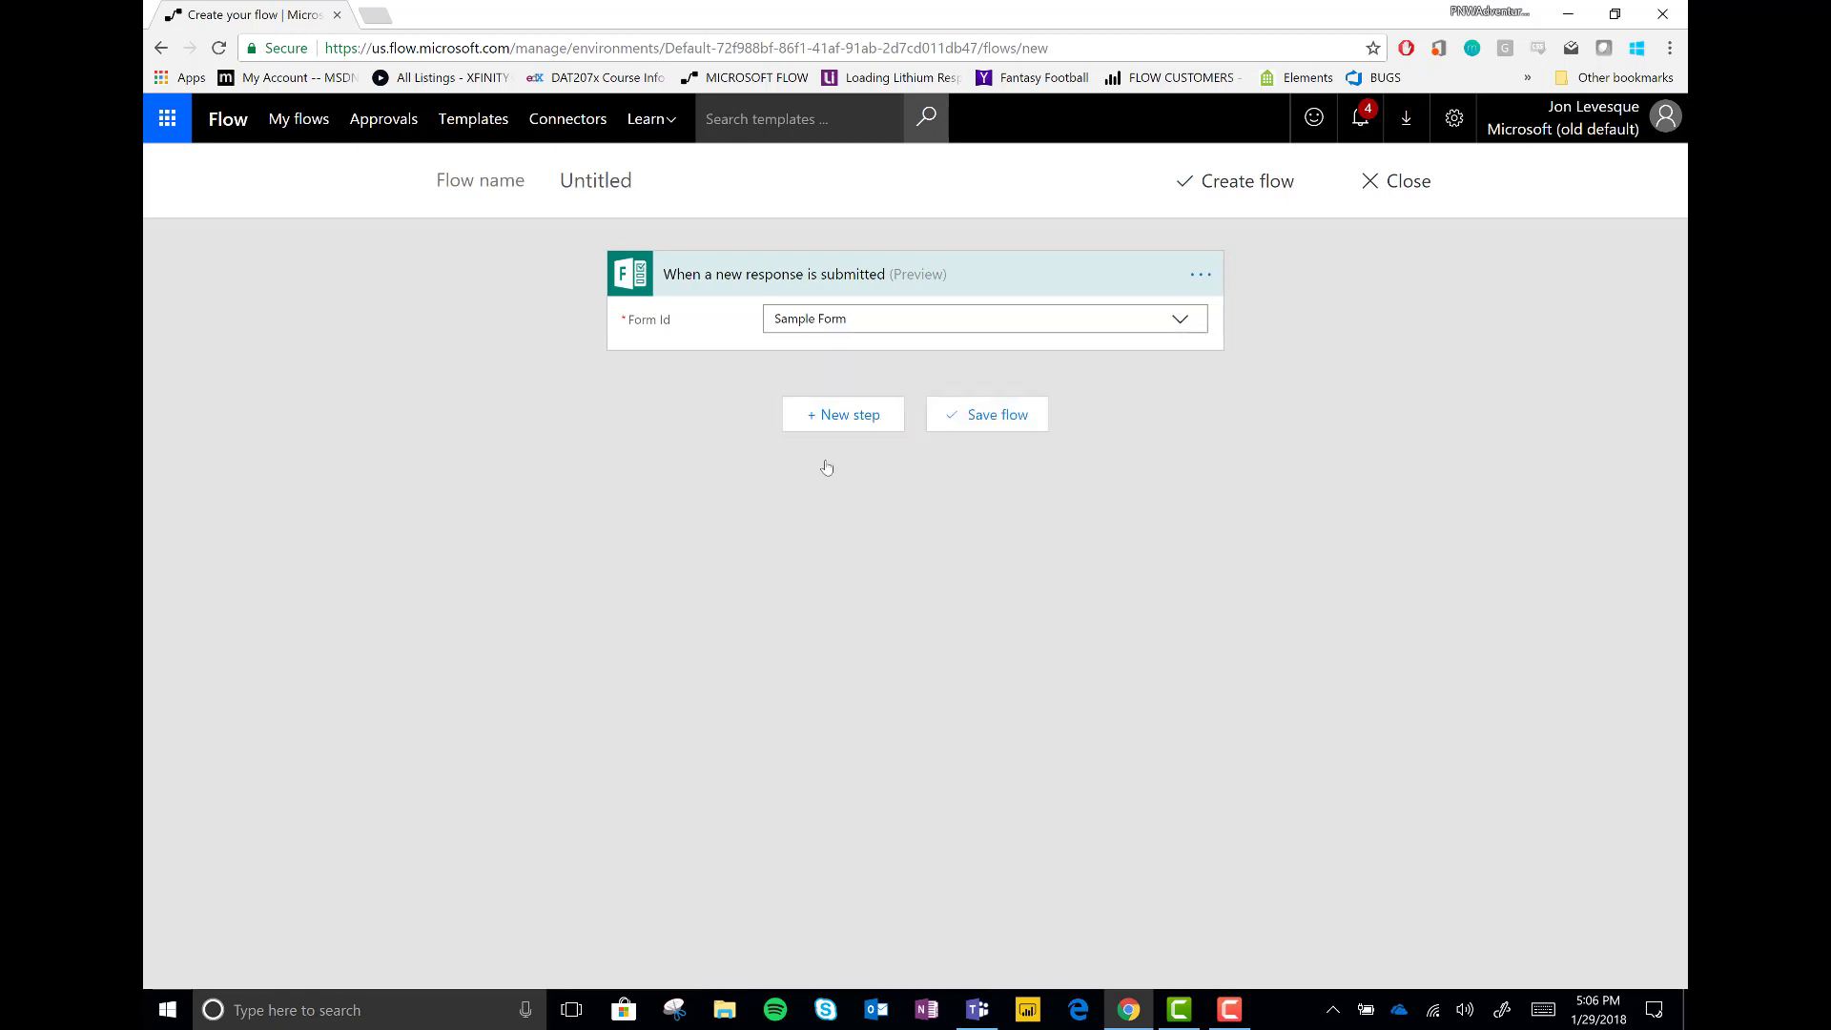
{"action": "left_click", "coordinate": [816, 477]}
Add Get response details for Sample Form using the Response Id token
{"action": "type", "text": "forms"}
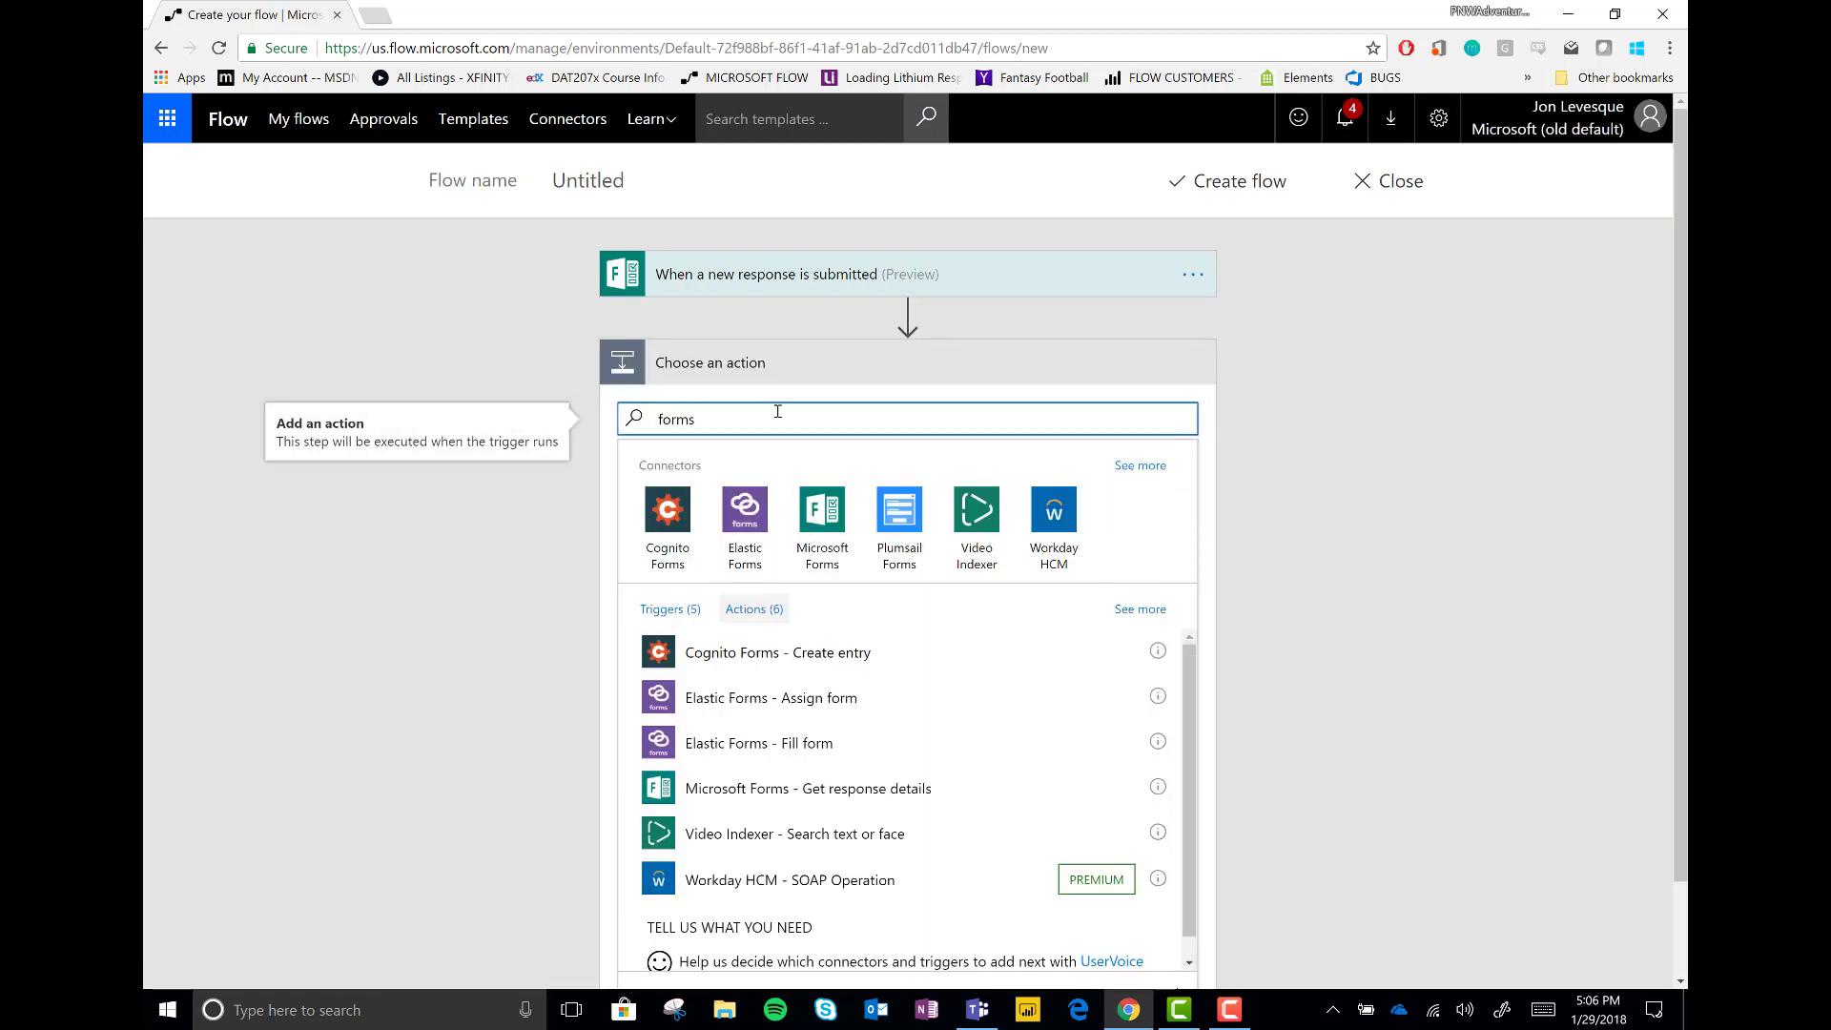
{"action": "left_click", "coordinate": [887, 788]}
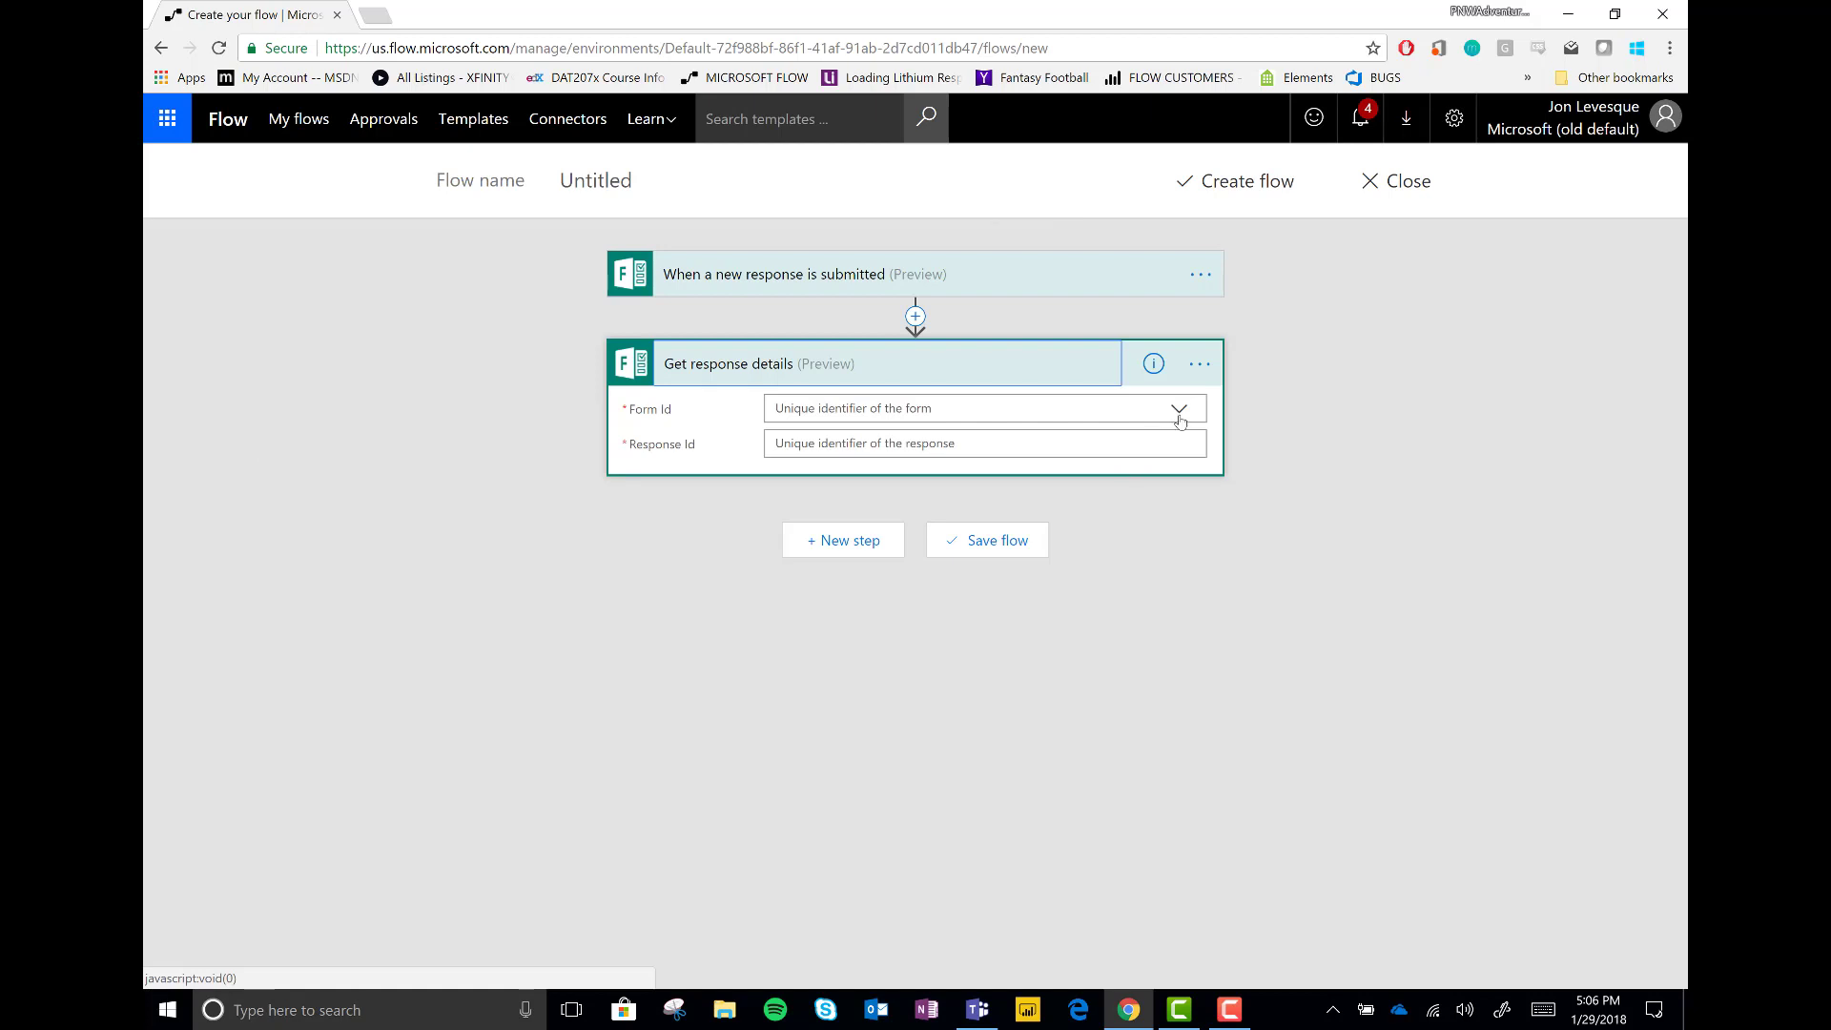
{"action": "left_click", "coordinate": [1180, 421]}
{"action": "left_click", "coordinate": [815, 542]}
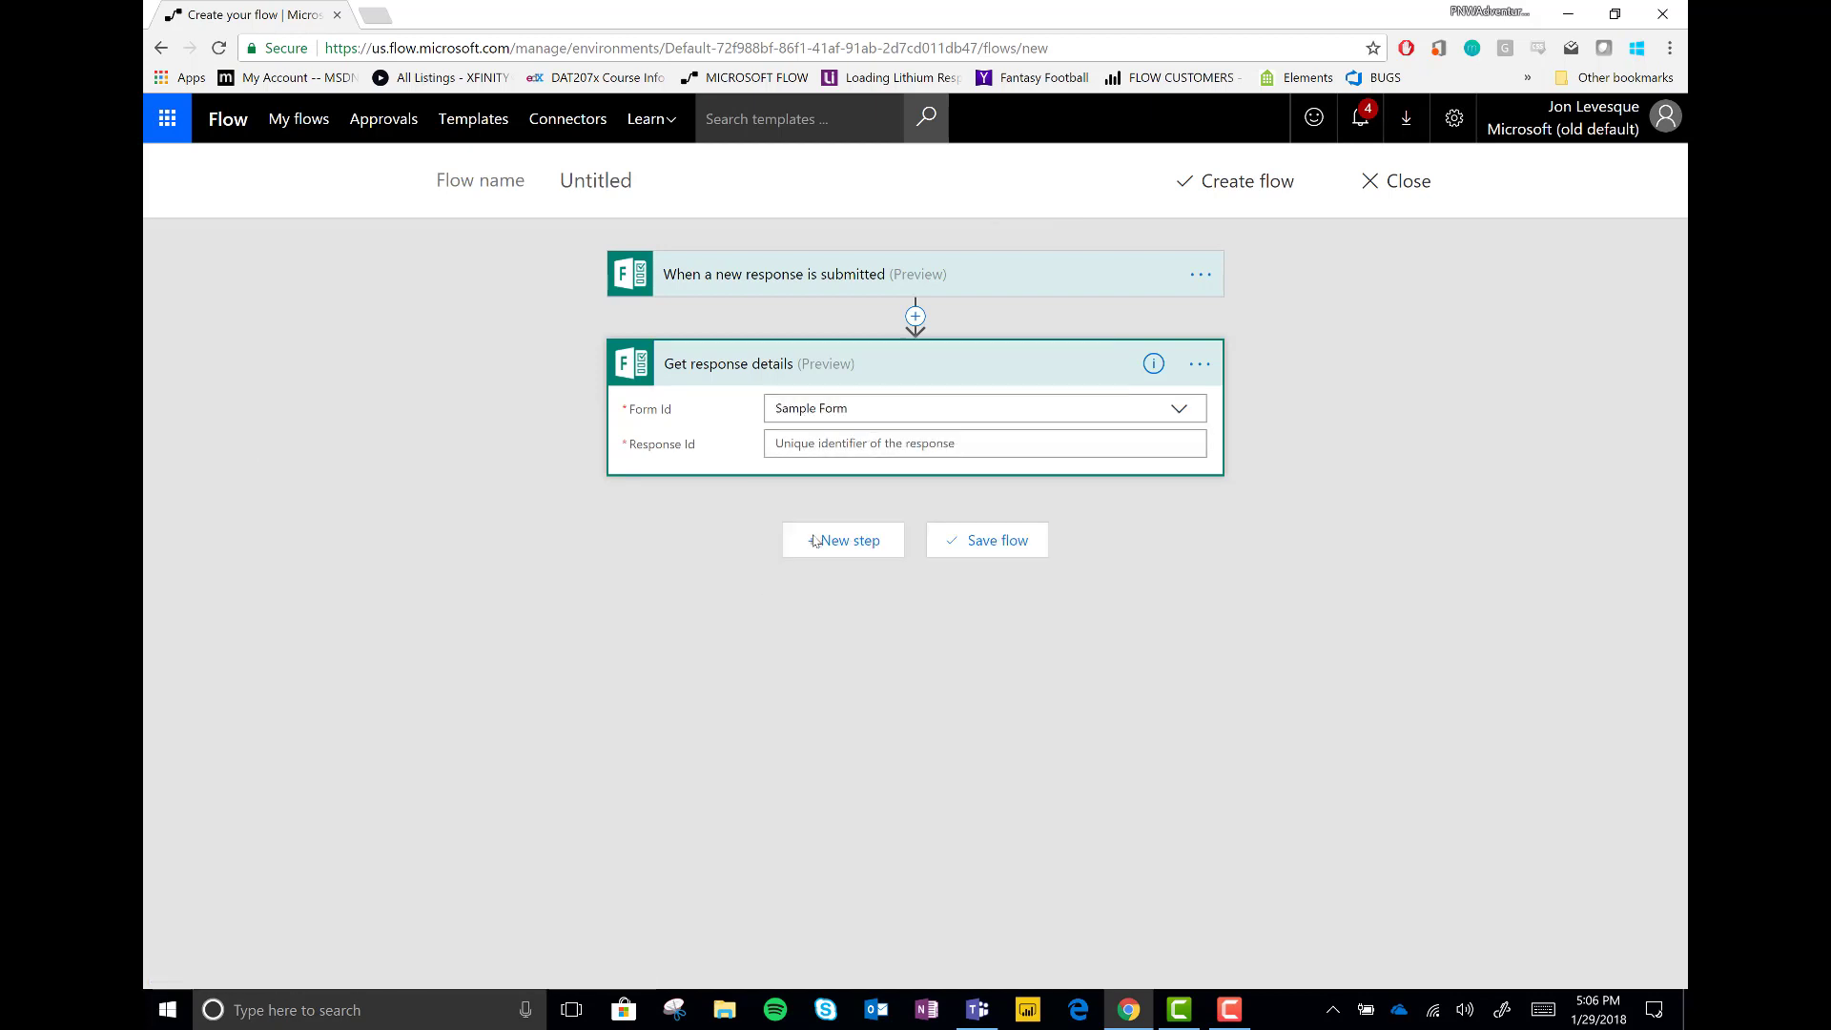
{"action": "left_click", "coordinate": [937, 444]}
{"action": "left_click", "coordinate": [1137, 469]}
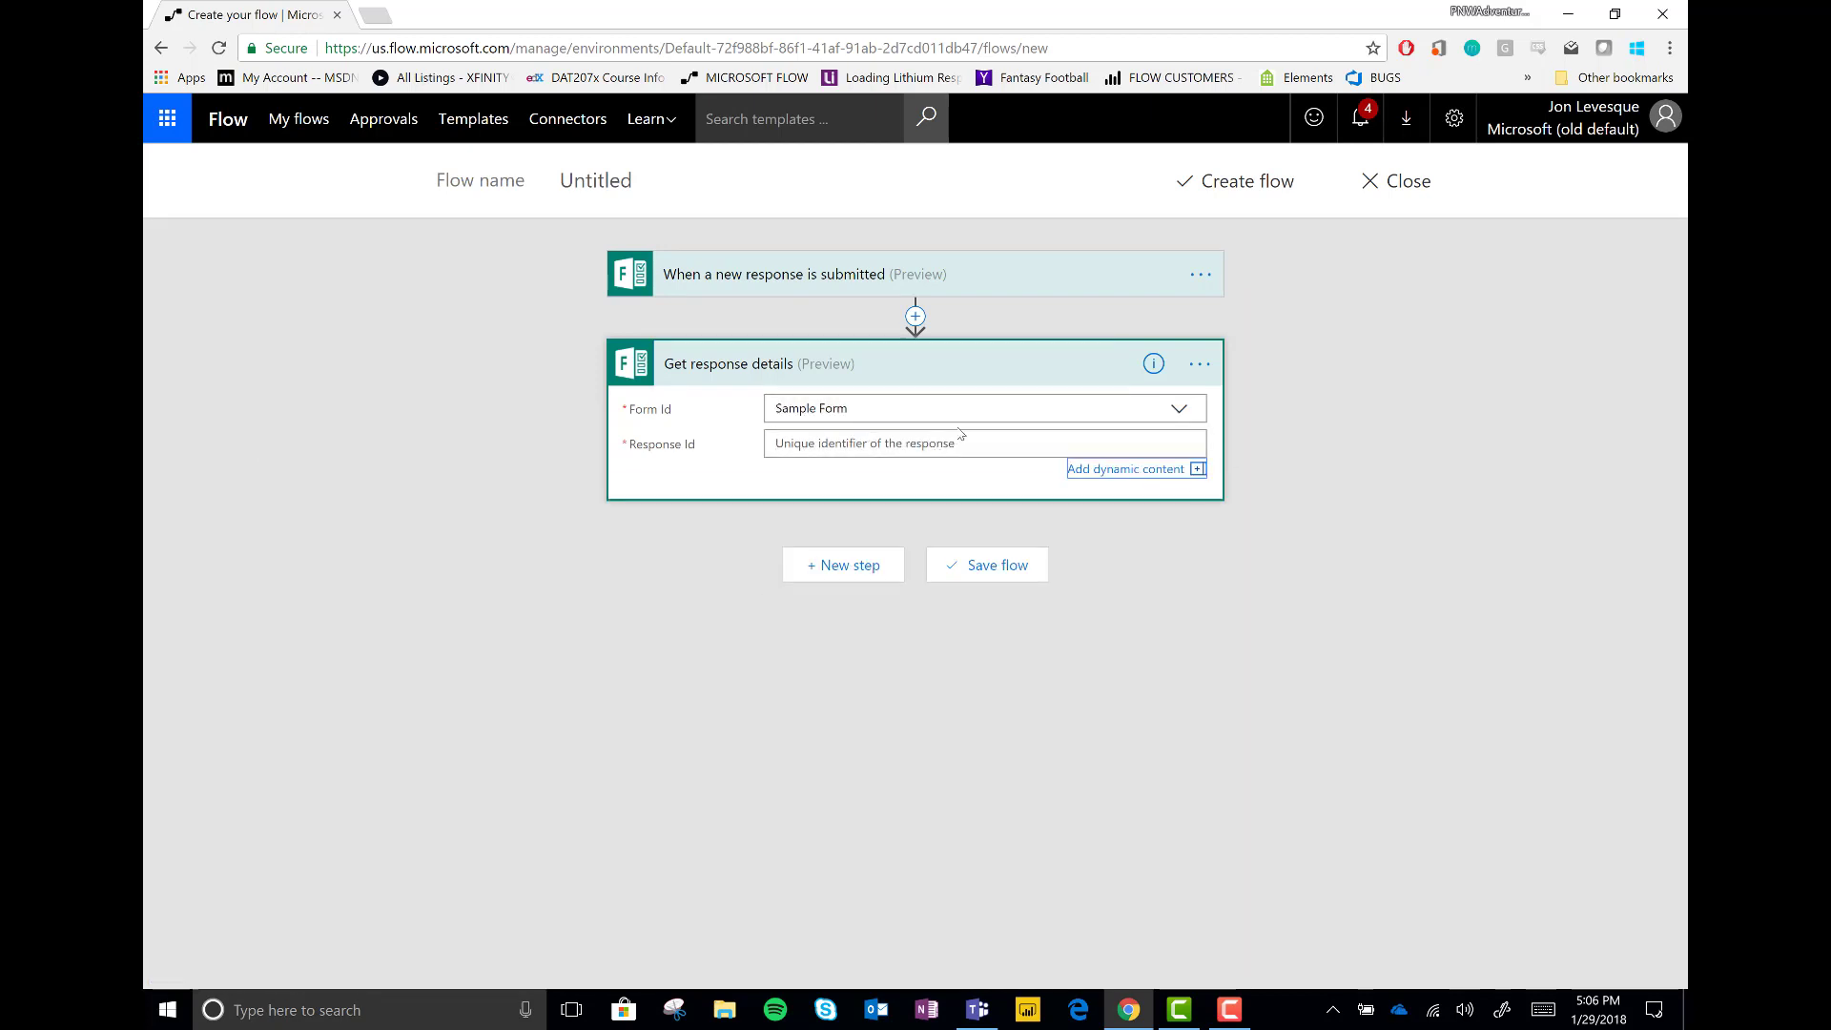
{"action": "left_click", "coordinate": [917, 448]}
{"action": "left_click", "coordinate": [1321, 529]}
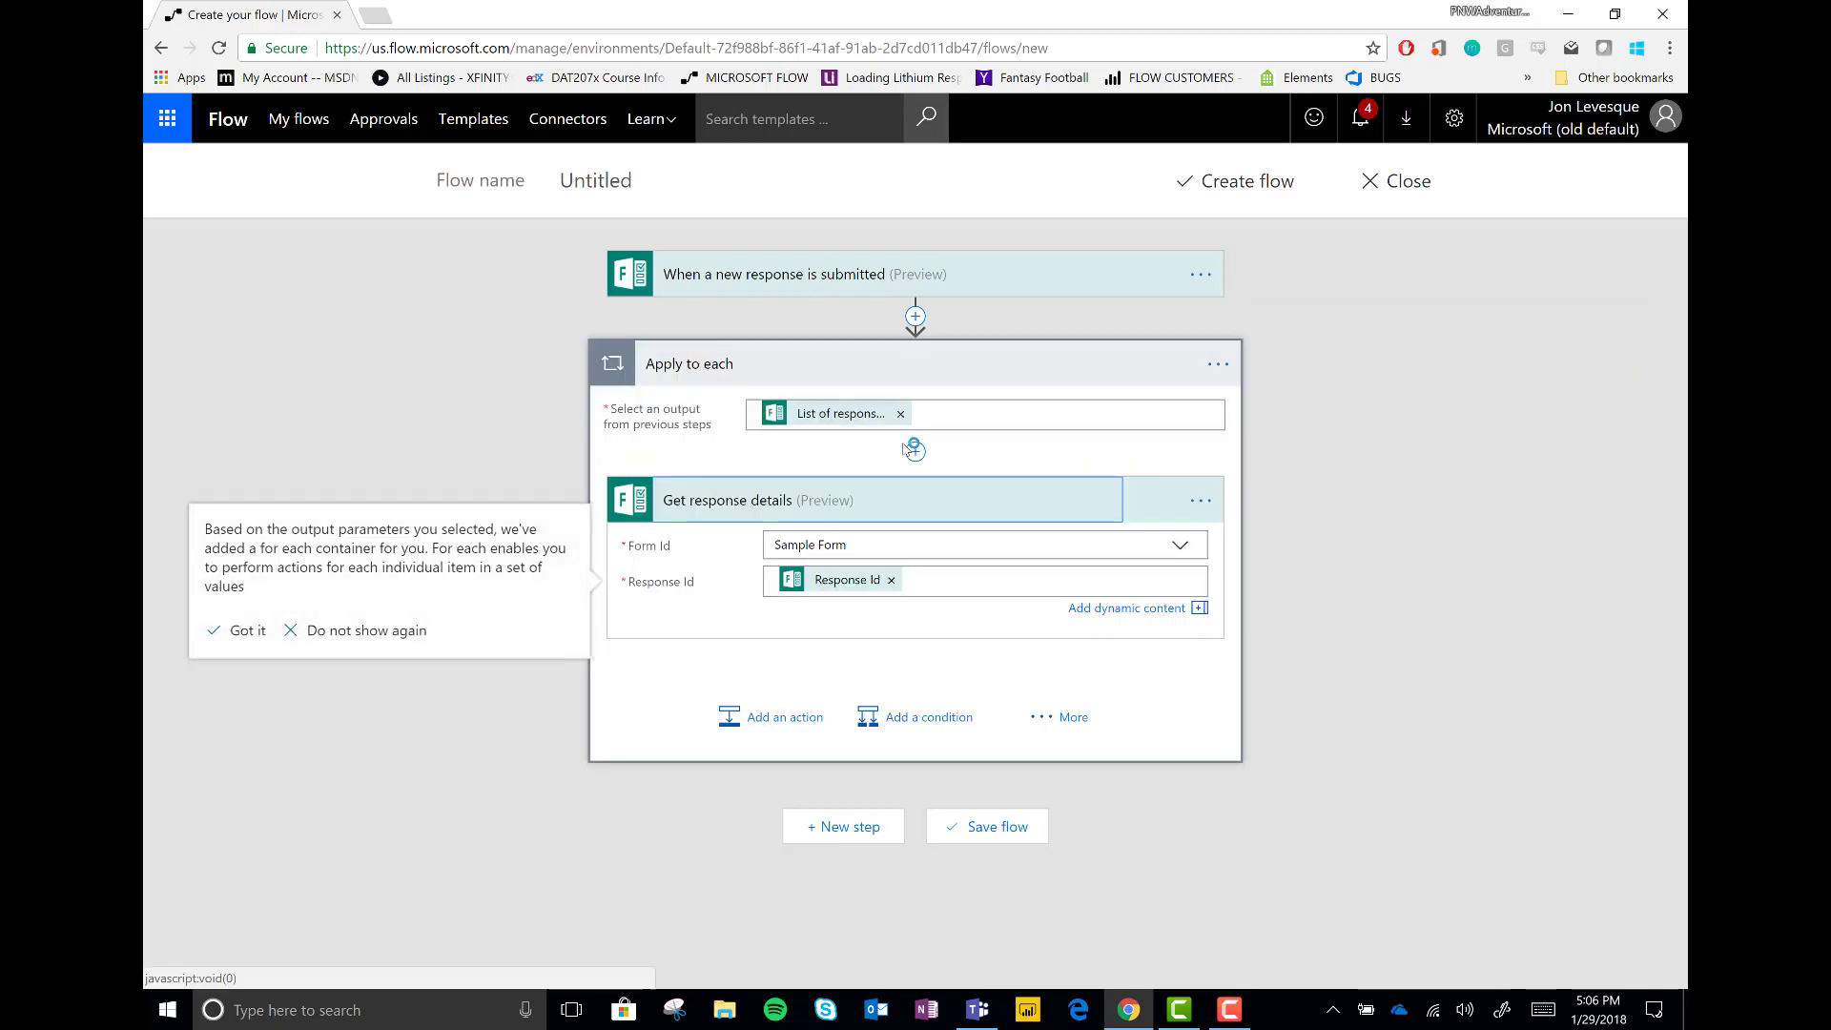
Add Get user profile (V1) looking up the Responders' Email
{"action": "left_click", "coordinate": [775, 713]}
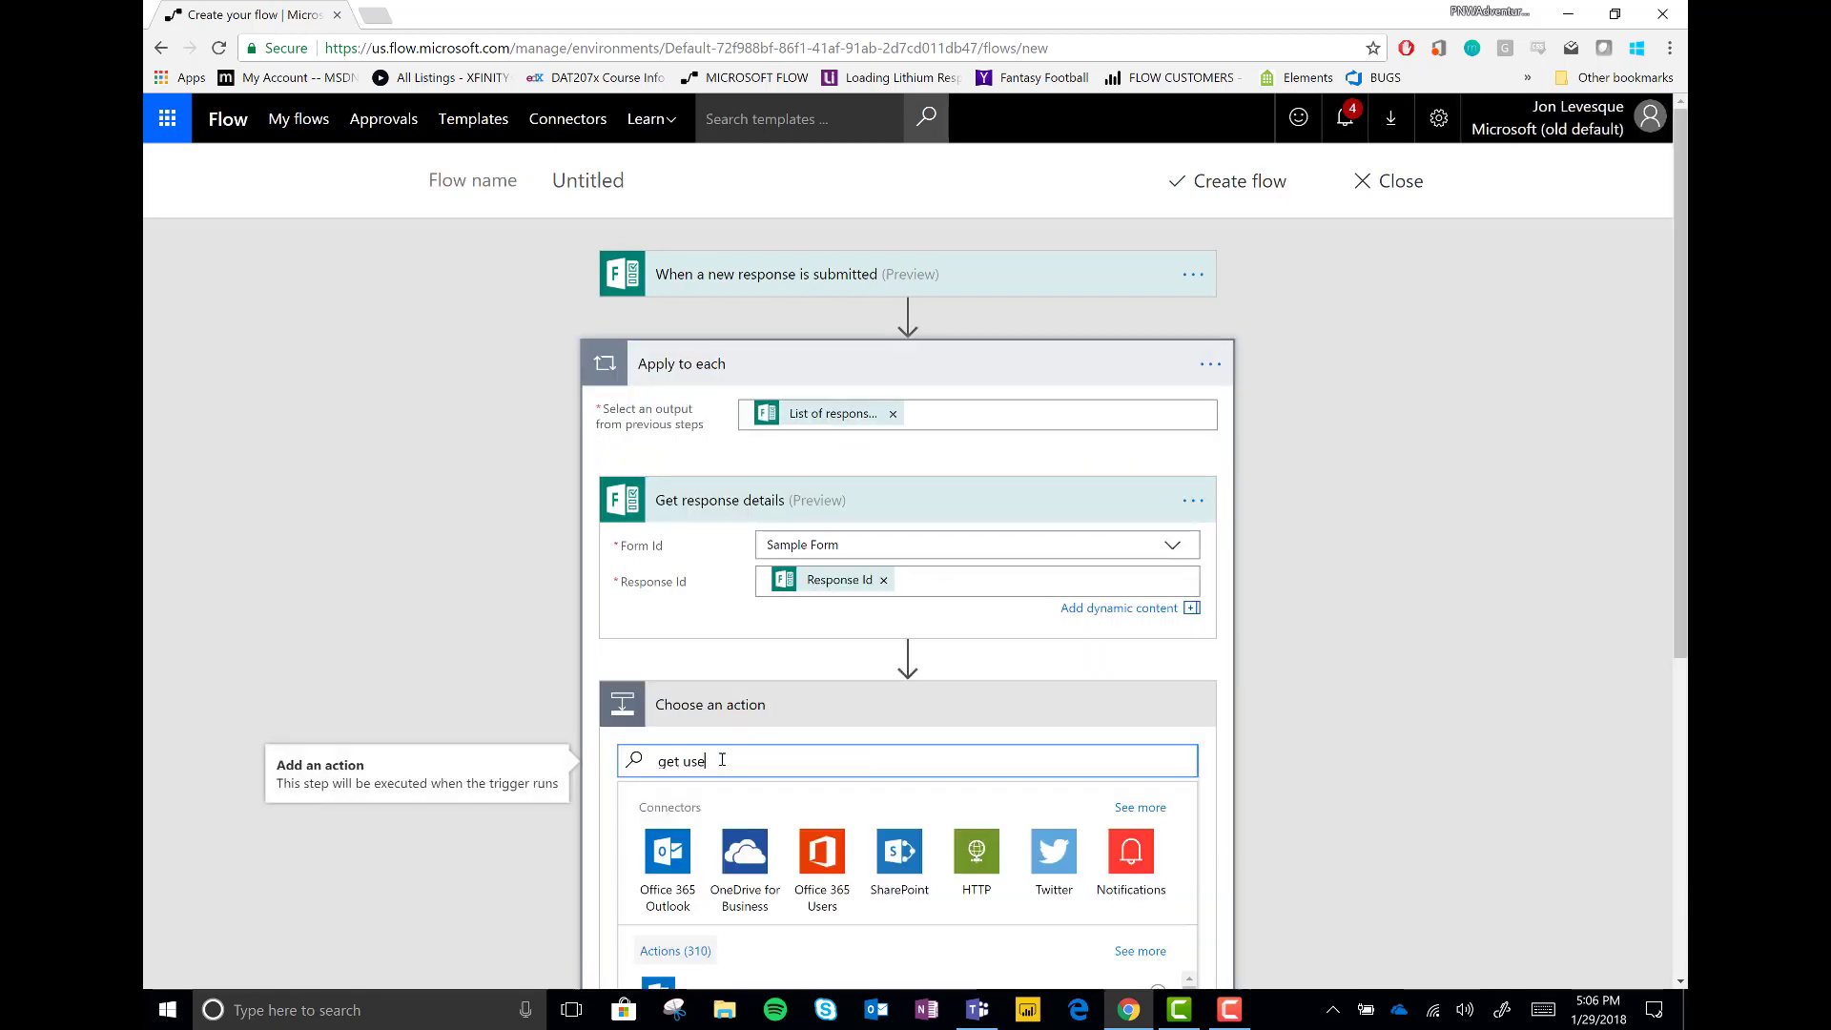
{"action": "type", "text": "get user profile"}
{"action": "scroll", "coordinate": [1266, 641], "scroll_direction": "down", "scroll_amount": 5}
{"action": "scroll", "coordinate": [992, 621], "scroll_direction": "down", "scroll_amount": 2}
{"action": "left_click", "coordinate": [884, 565]}
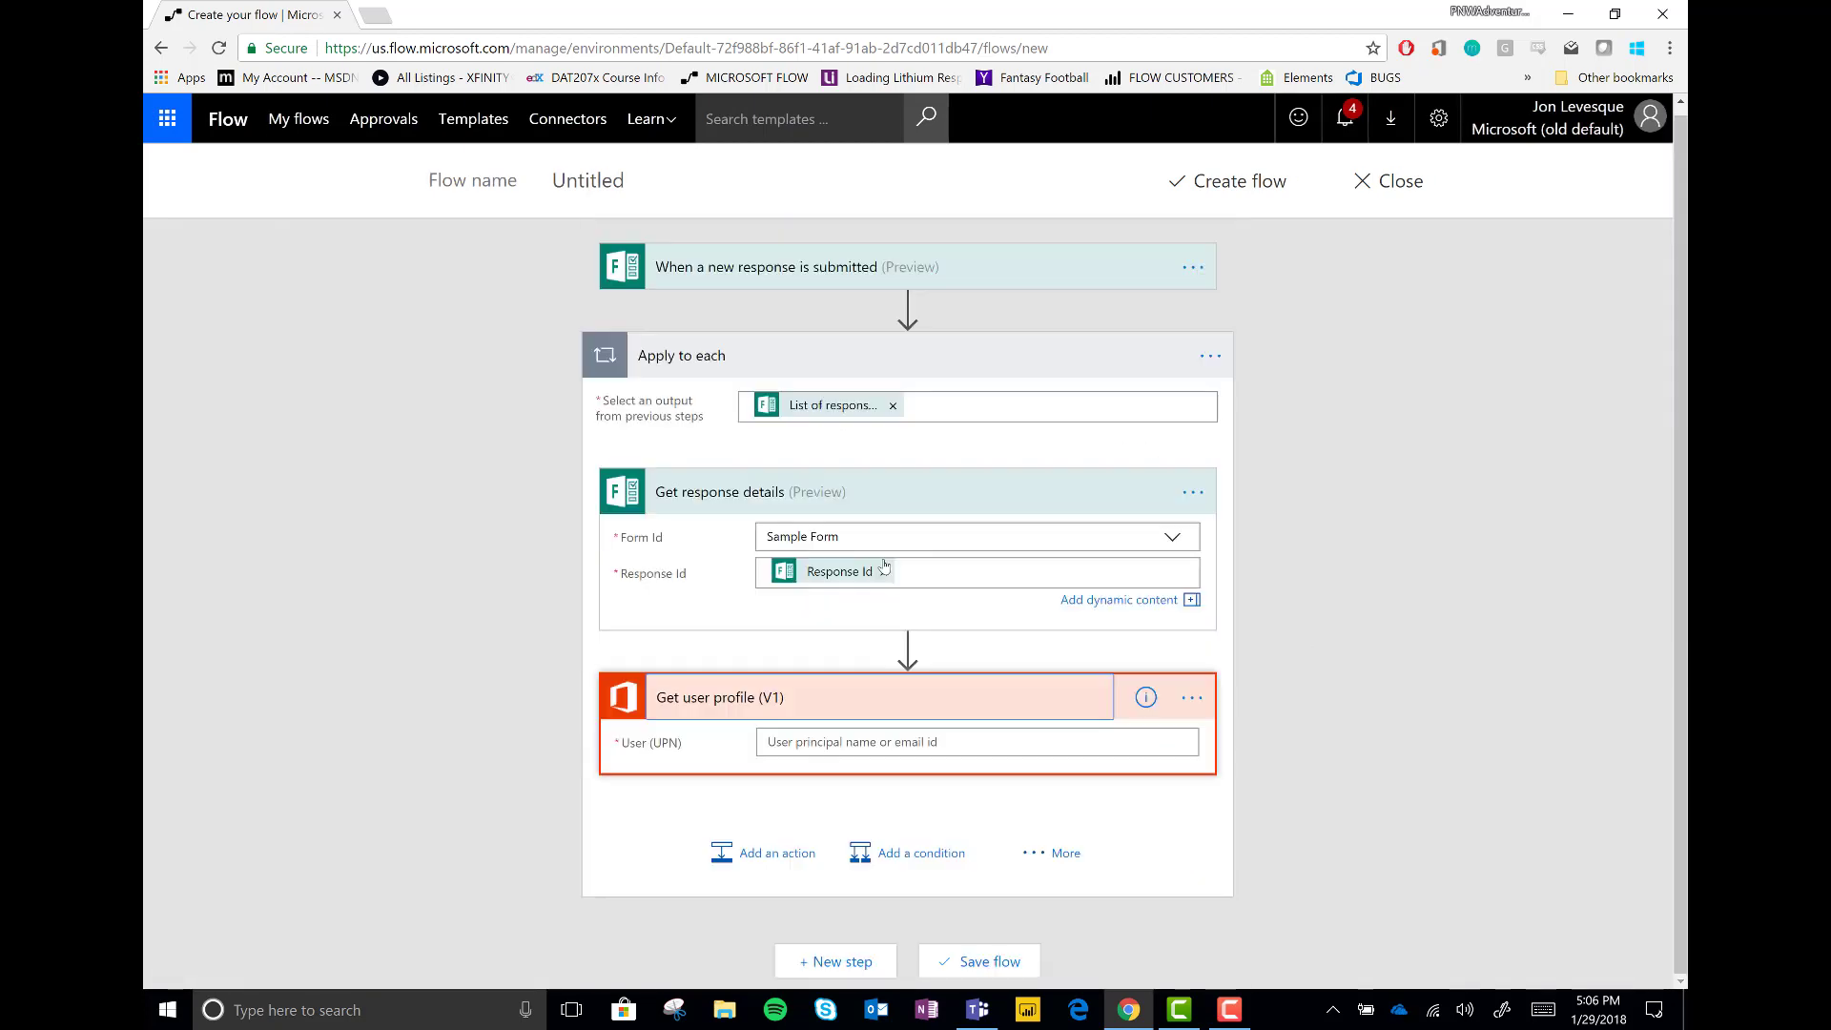
{"action": "left_click", "coordinate": [832, 742]}
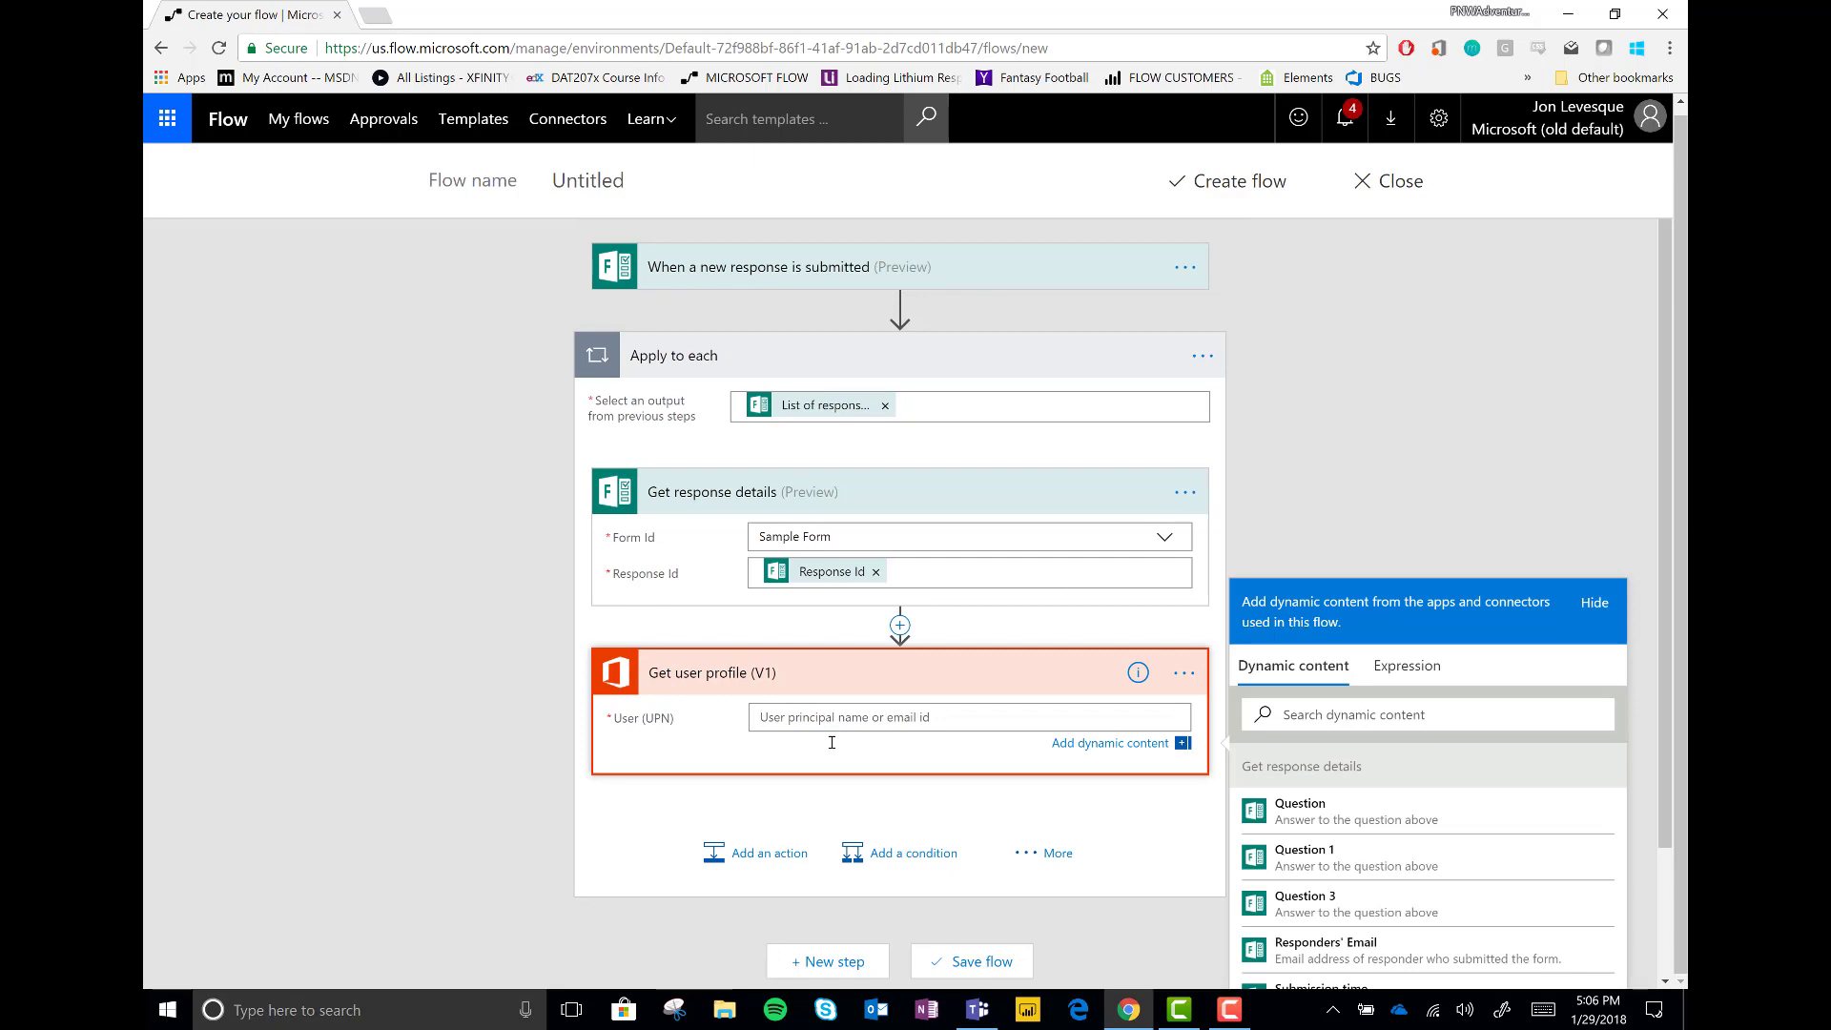
{"action": "left_click", "coordinate": [1339, 945]}
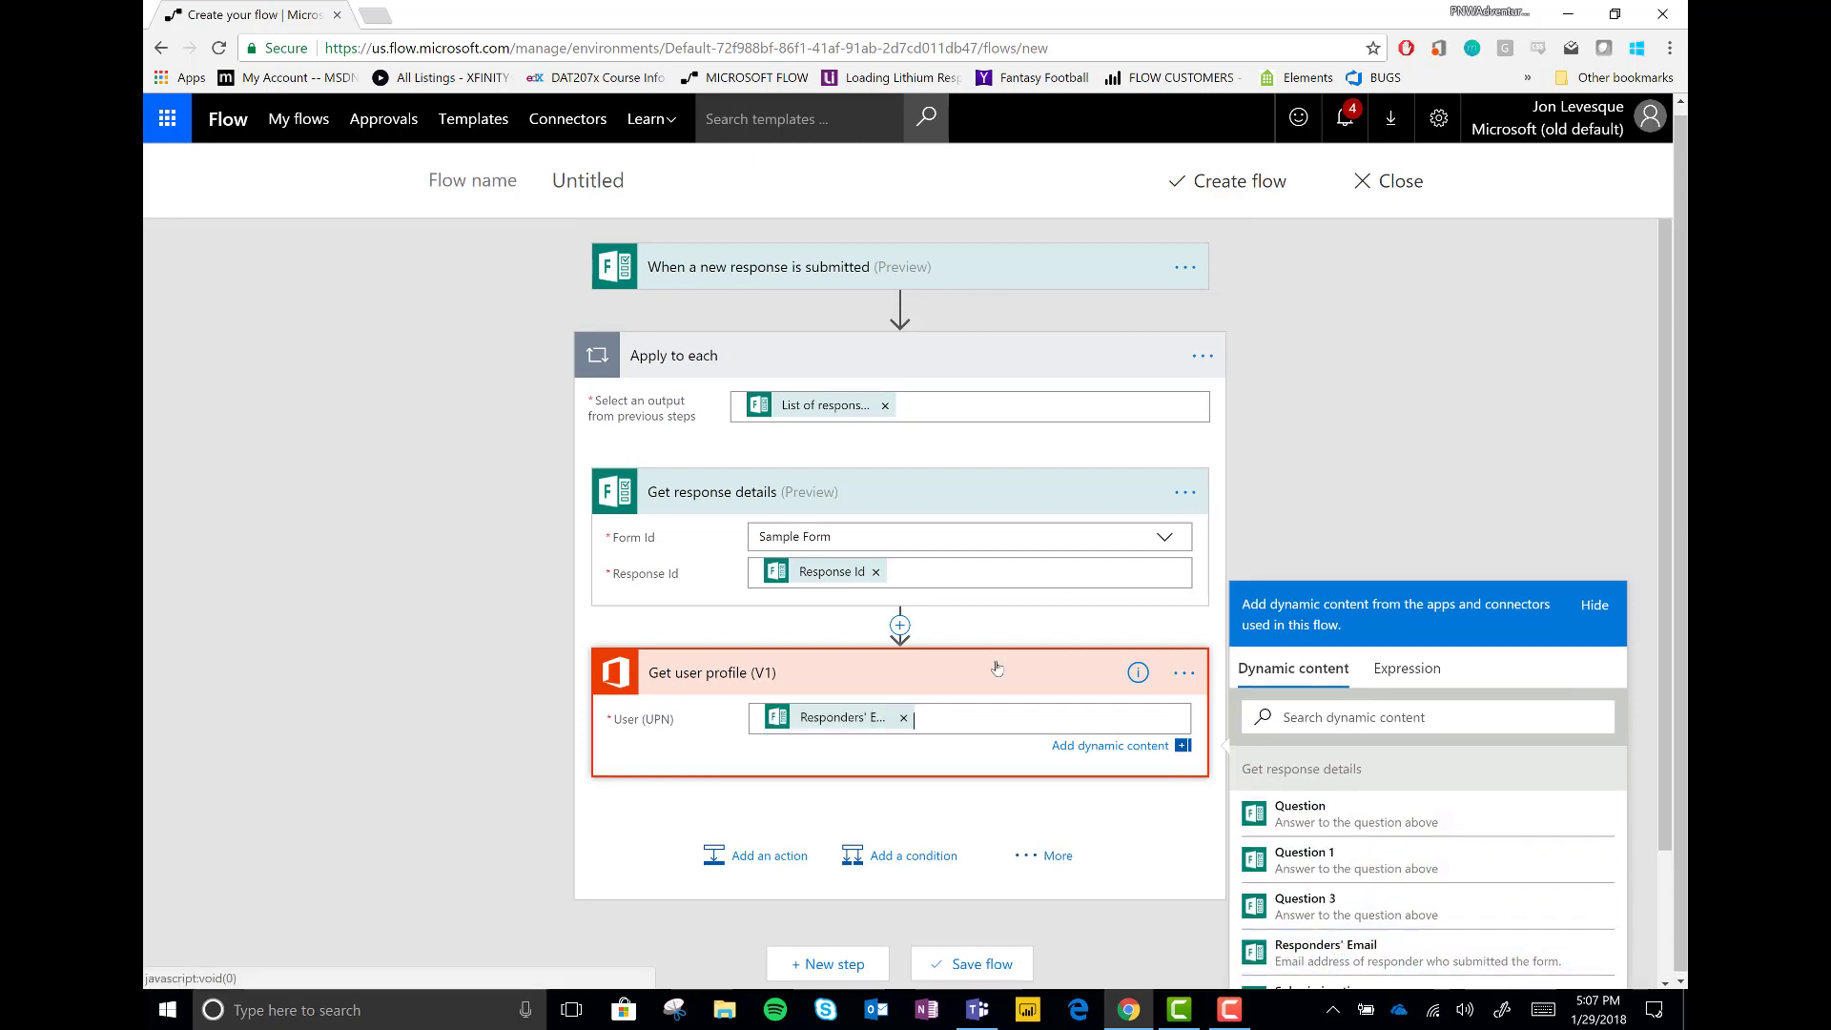
{"action": "scroll", "coordinate": [1106, 560], "scroll_direction": "down", "scroll_amount": 3}
Add a SharePoint Create item on the Upwork Pilot Program site's Completed intake forms list
{"action": "left_click", "coordinate": [760, 696]}
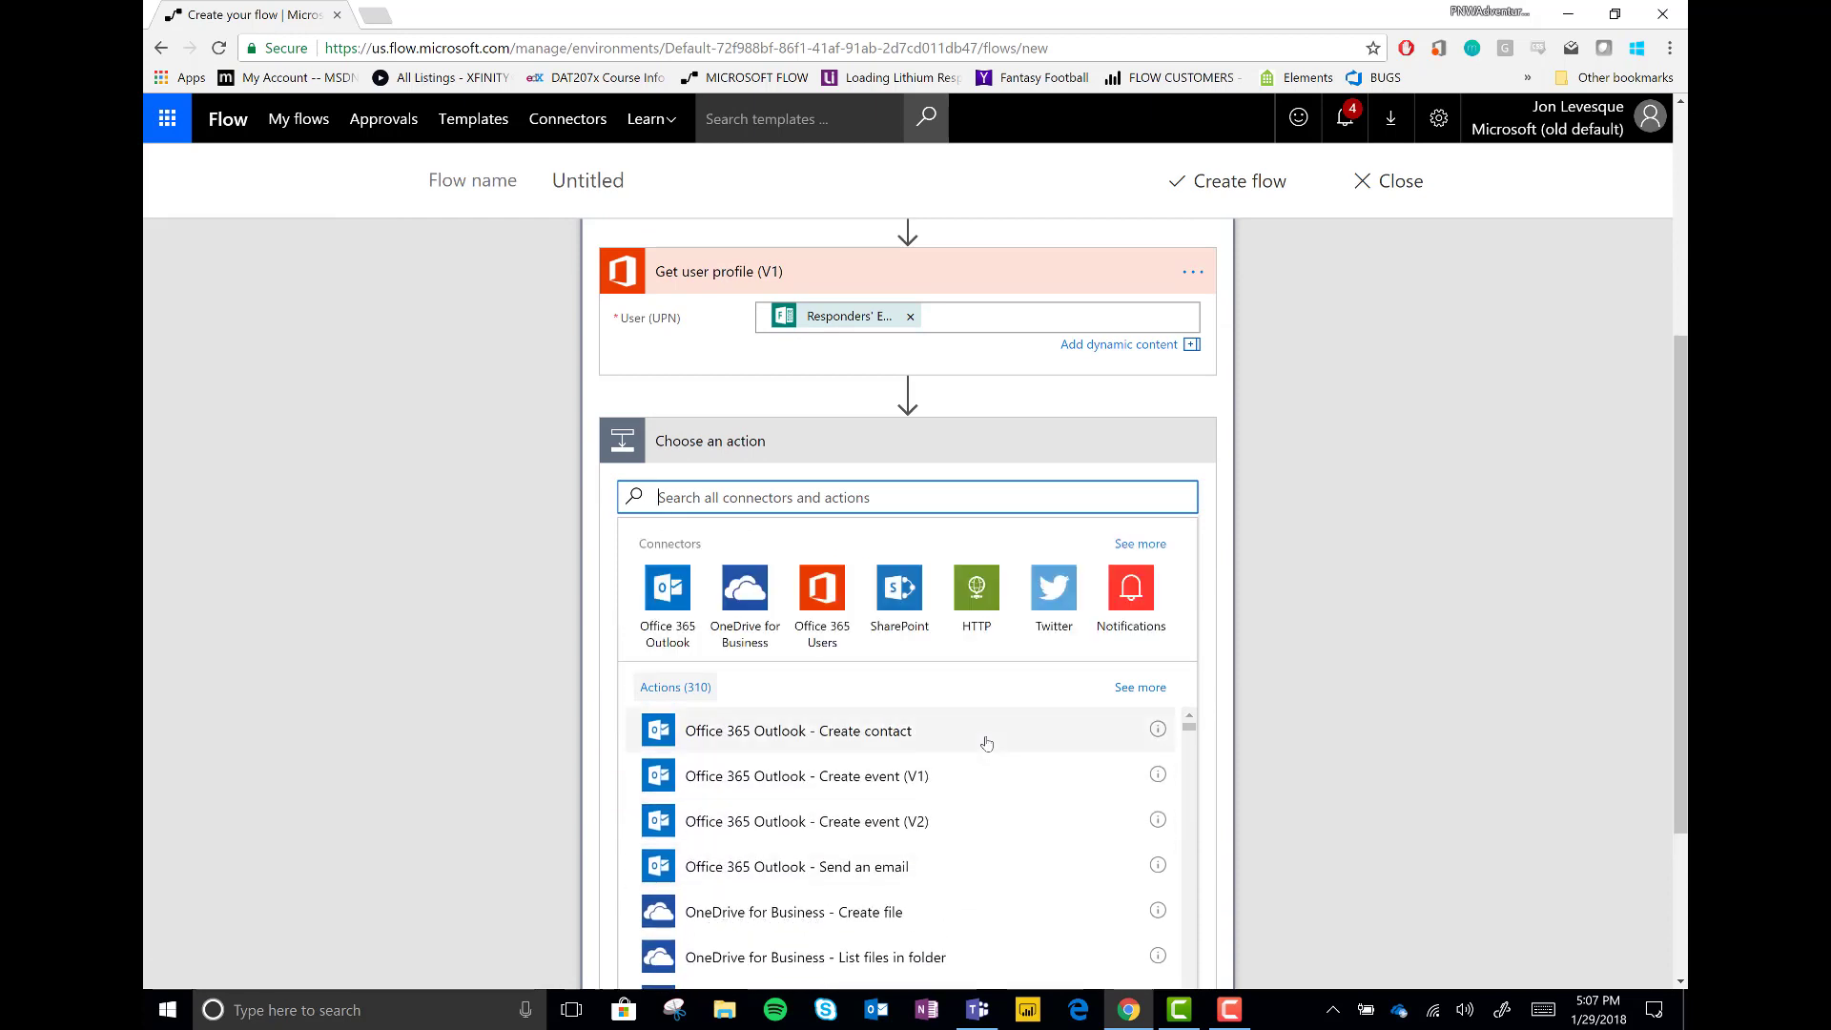
{"action": "type", "text": "create item"}
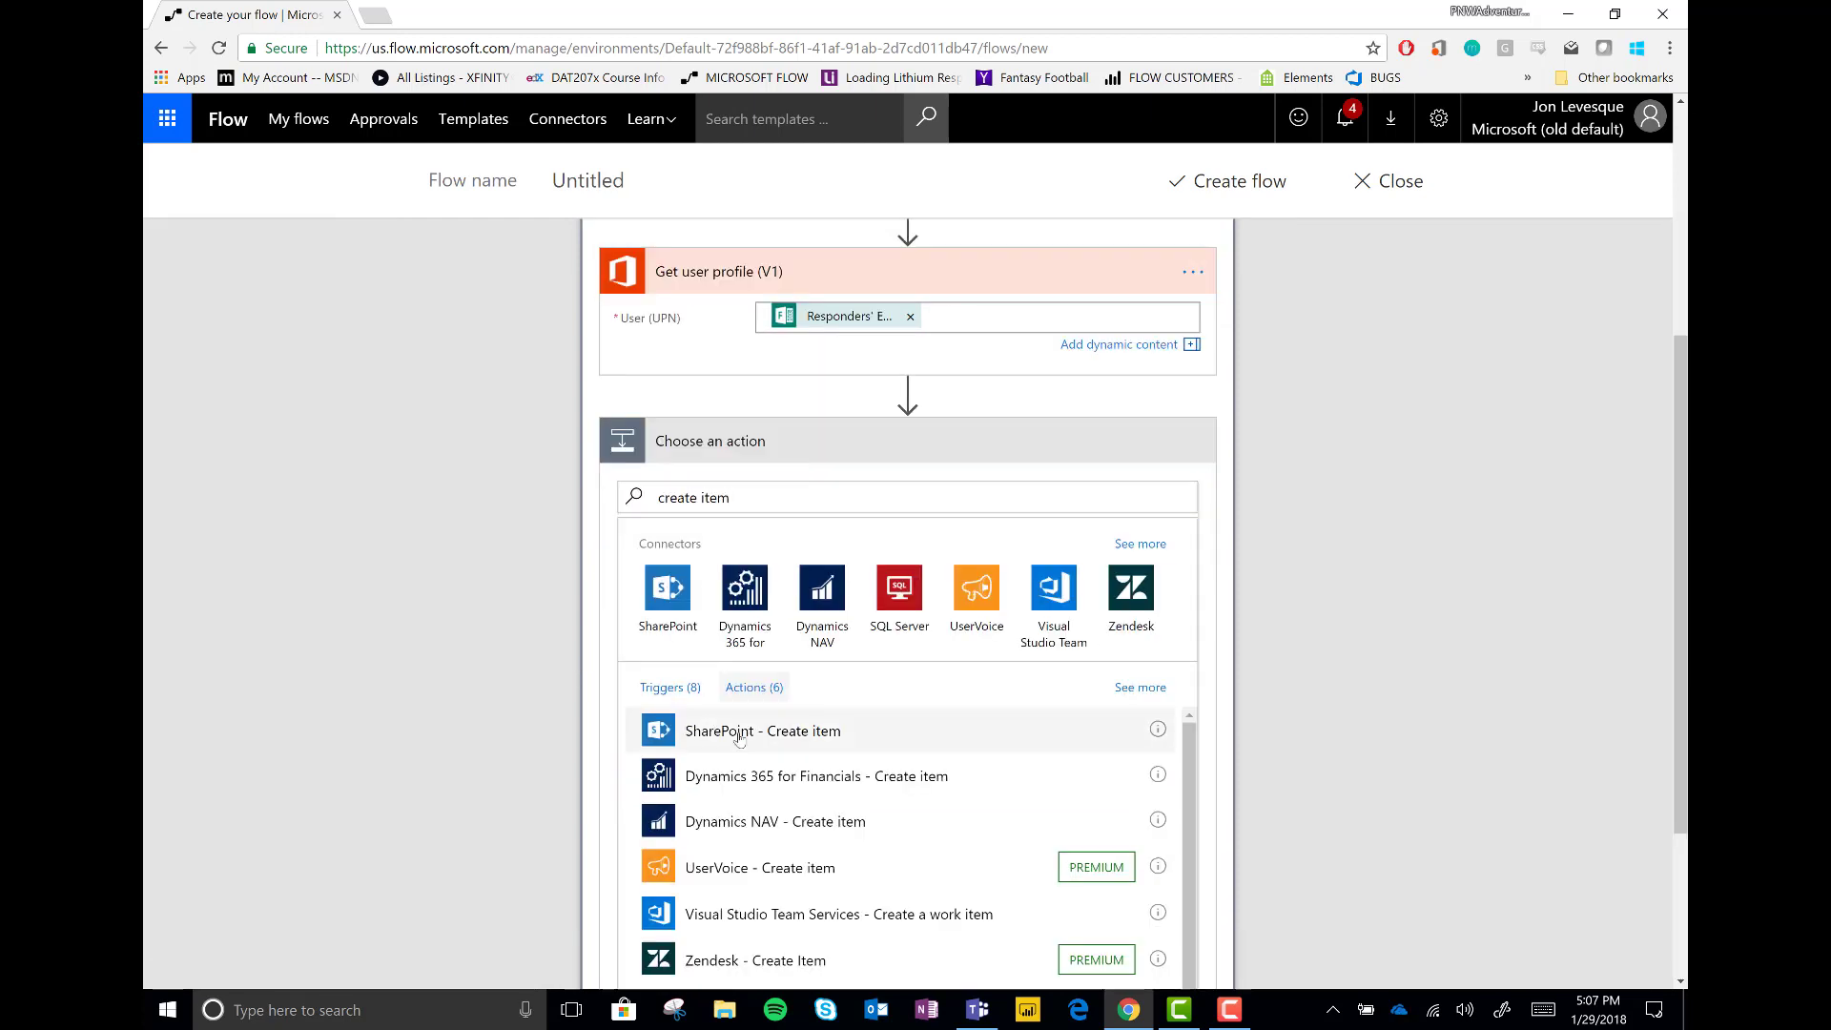
{"action": "left_click", "coordinate": [725, 731]}
{"action": "left_click", "coordinate": [876, 711]}
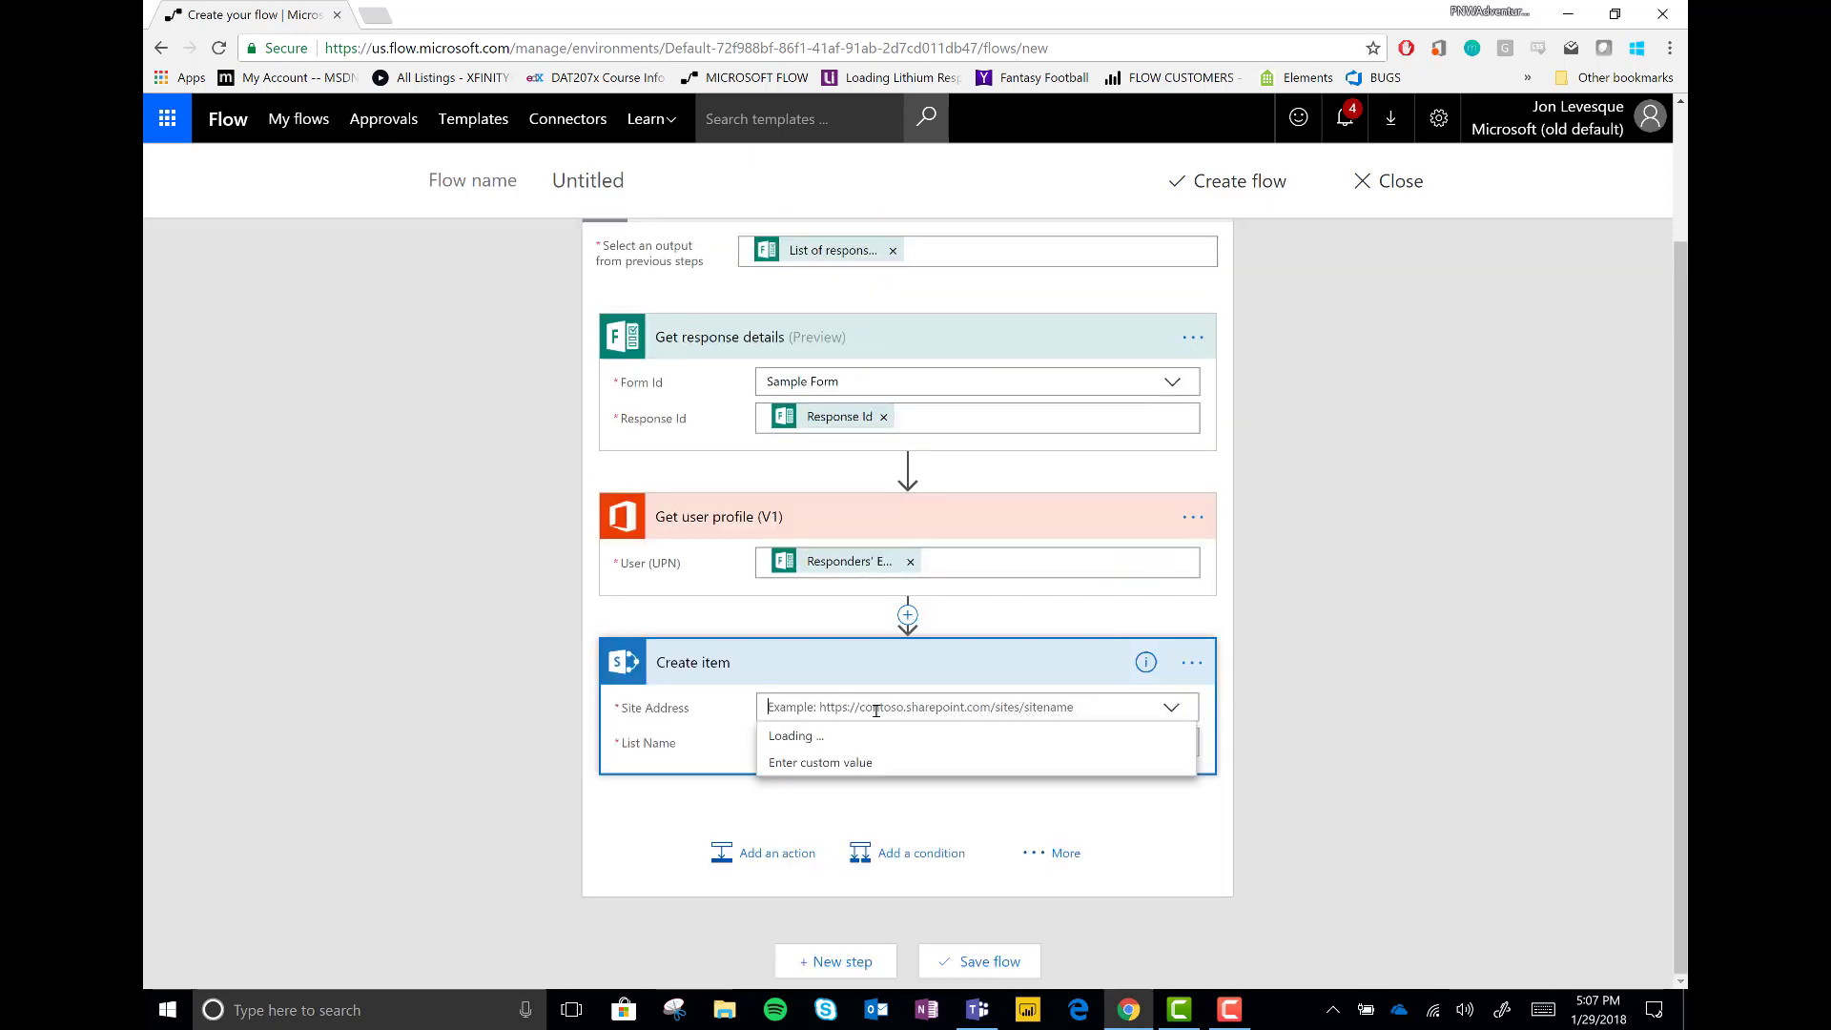
{"action": "scroll", "coordinate": [1119, 813], "scroll_direction": "down", "scroll_amount": 5}
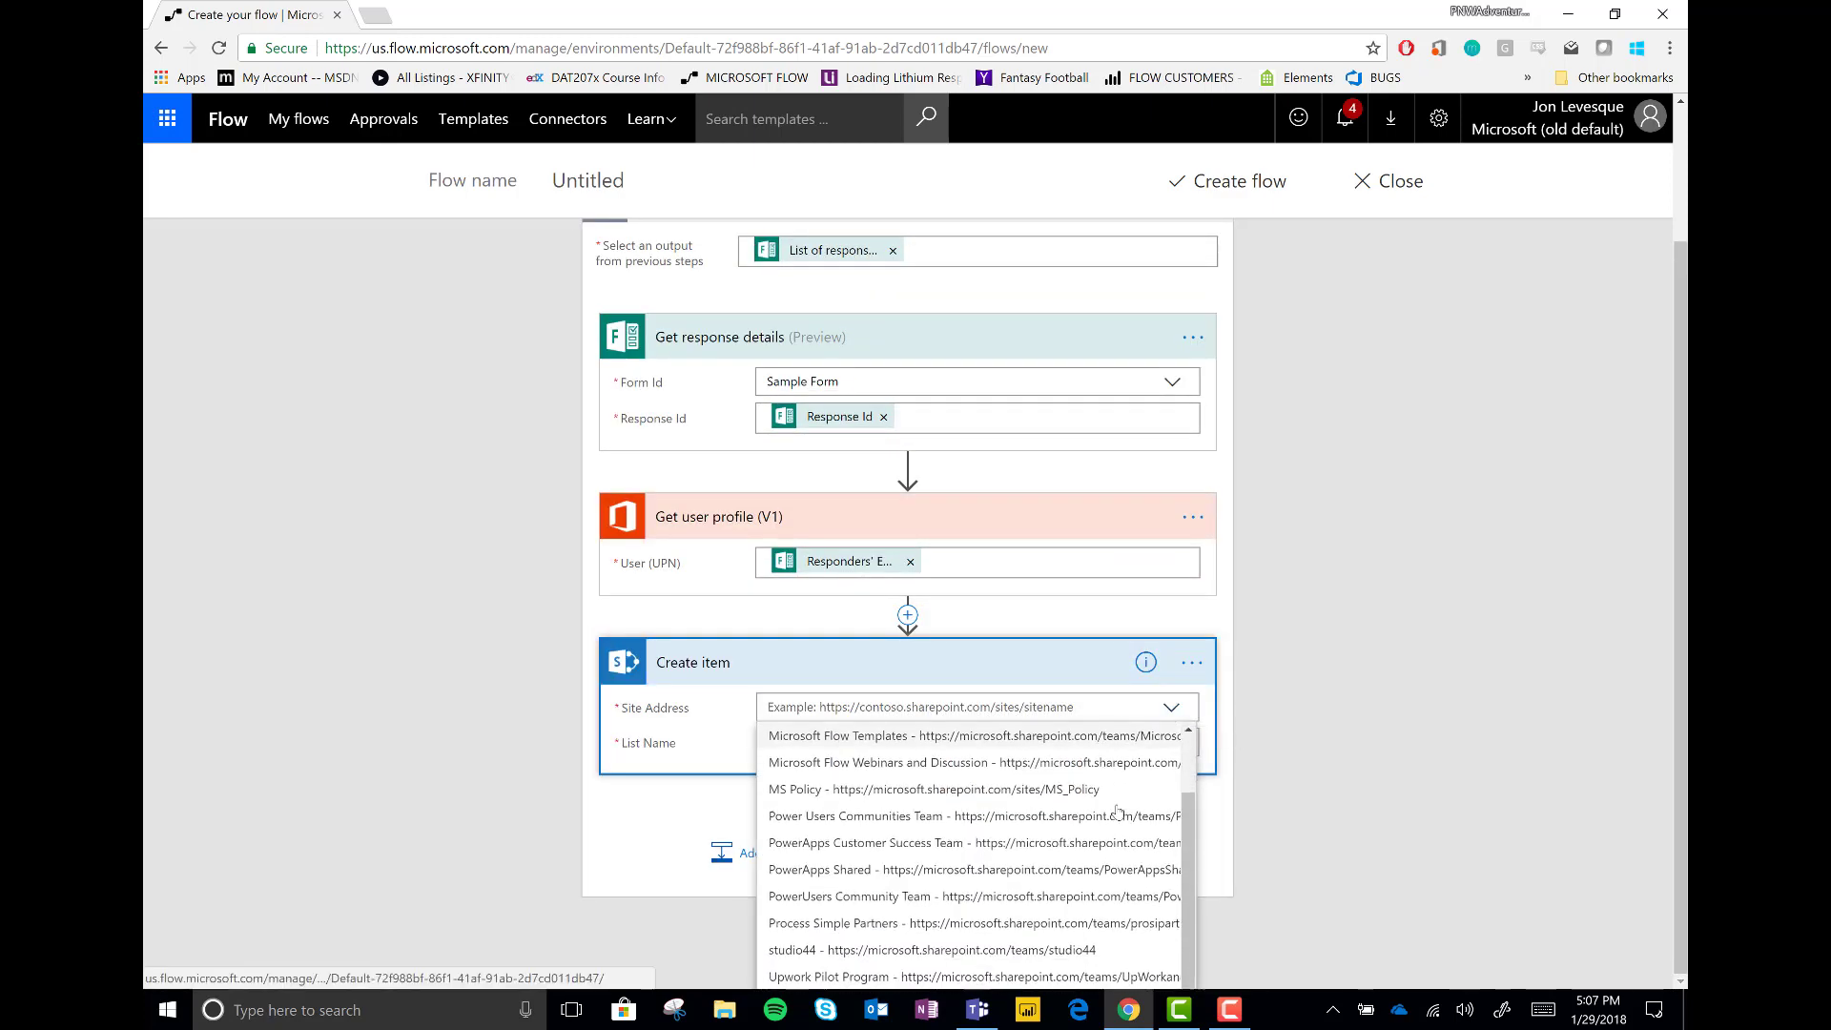
{"action": "left_click", "coordinate": [1119, 811]}
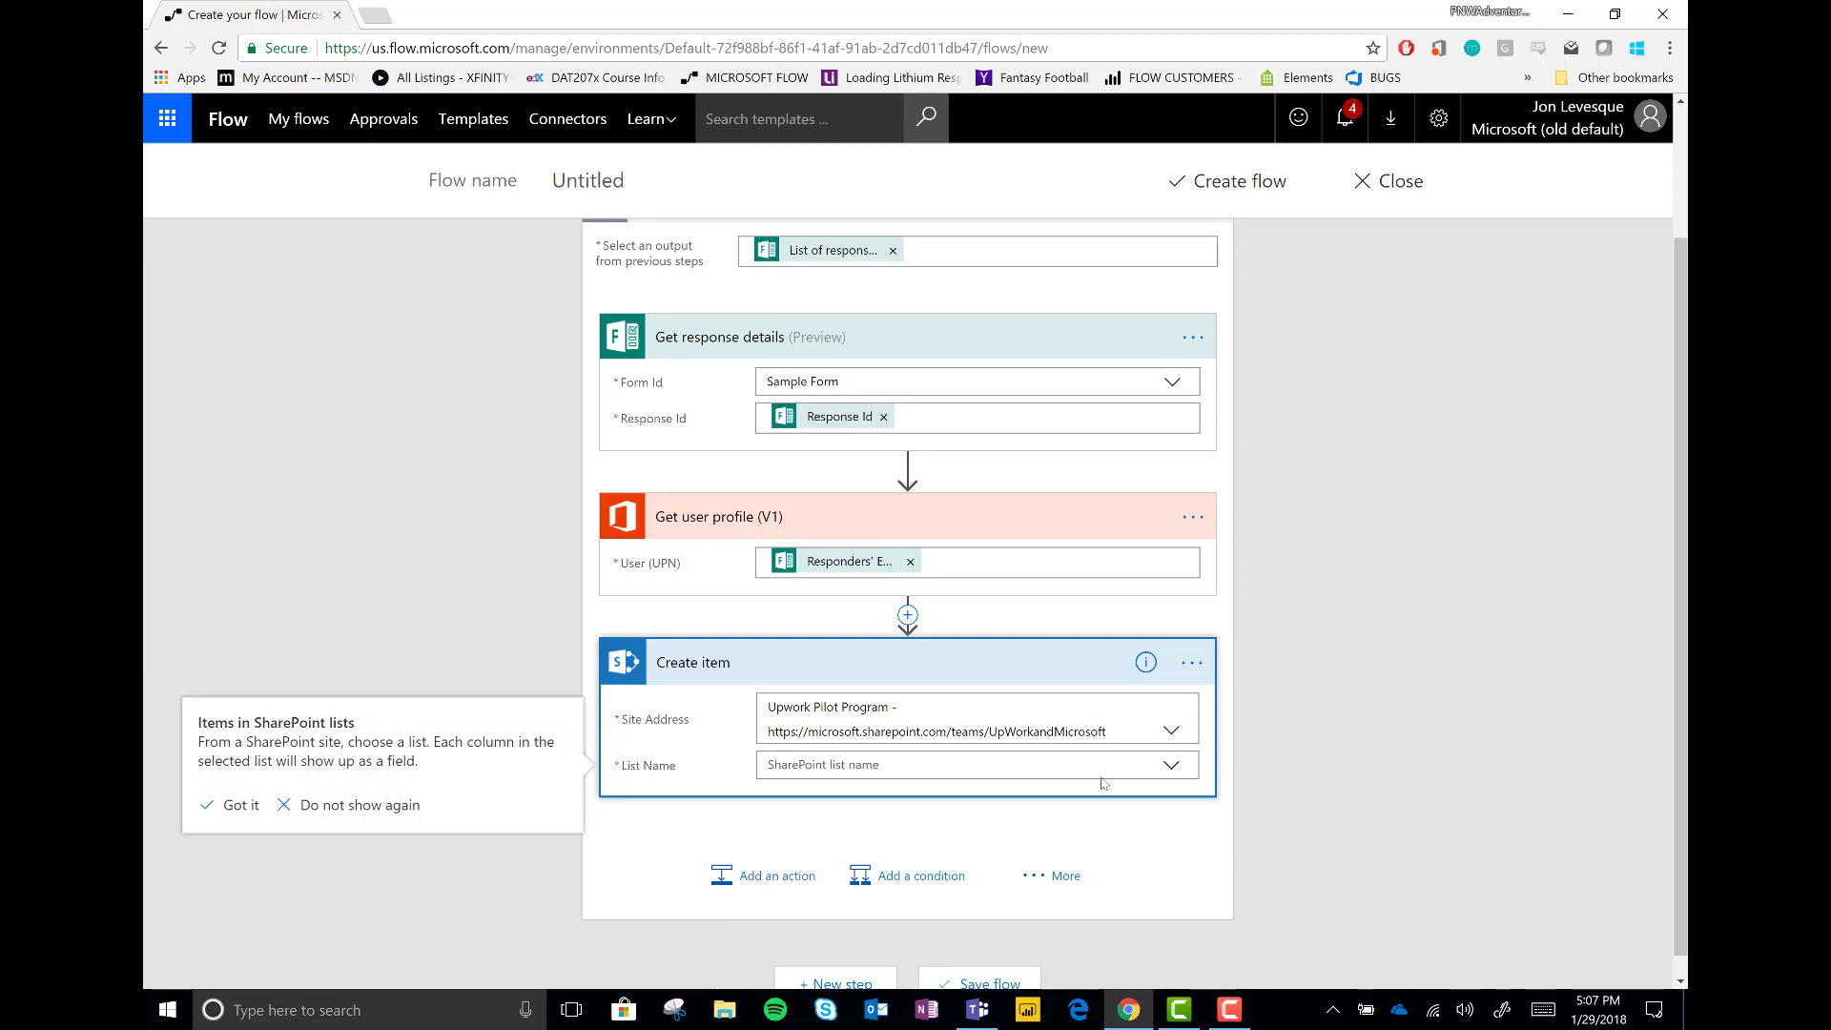
{"action": "left_click", "coordinate": [1173, 765]}
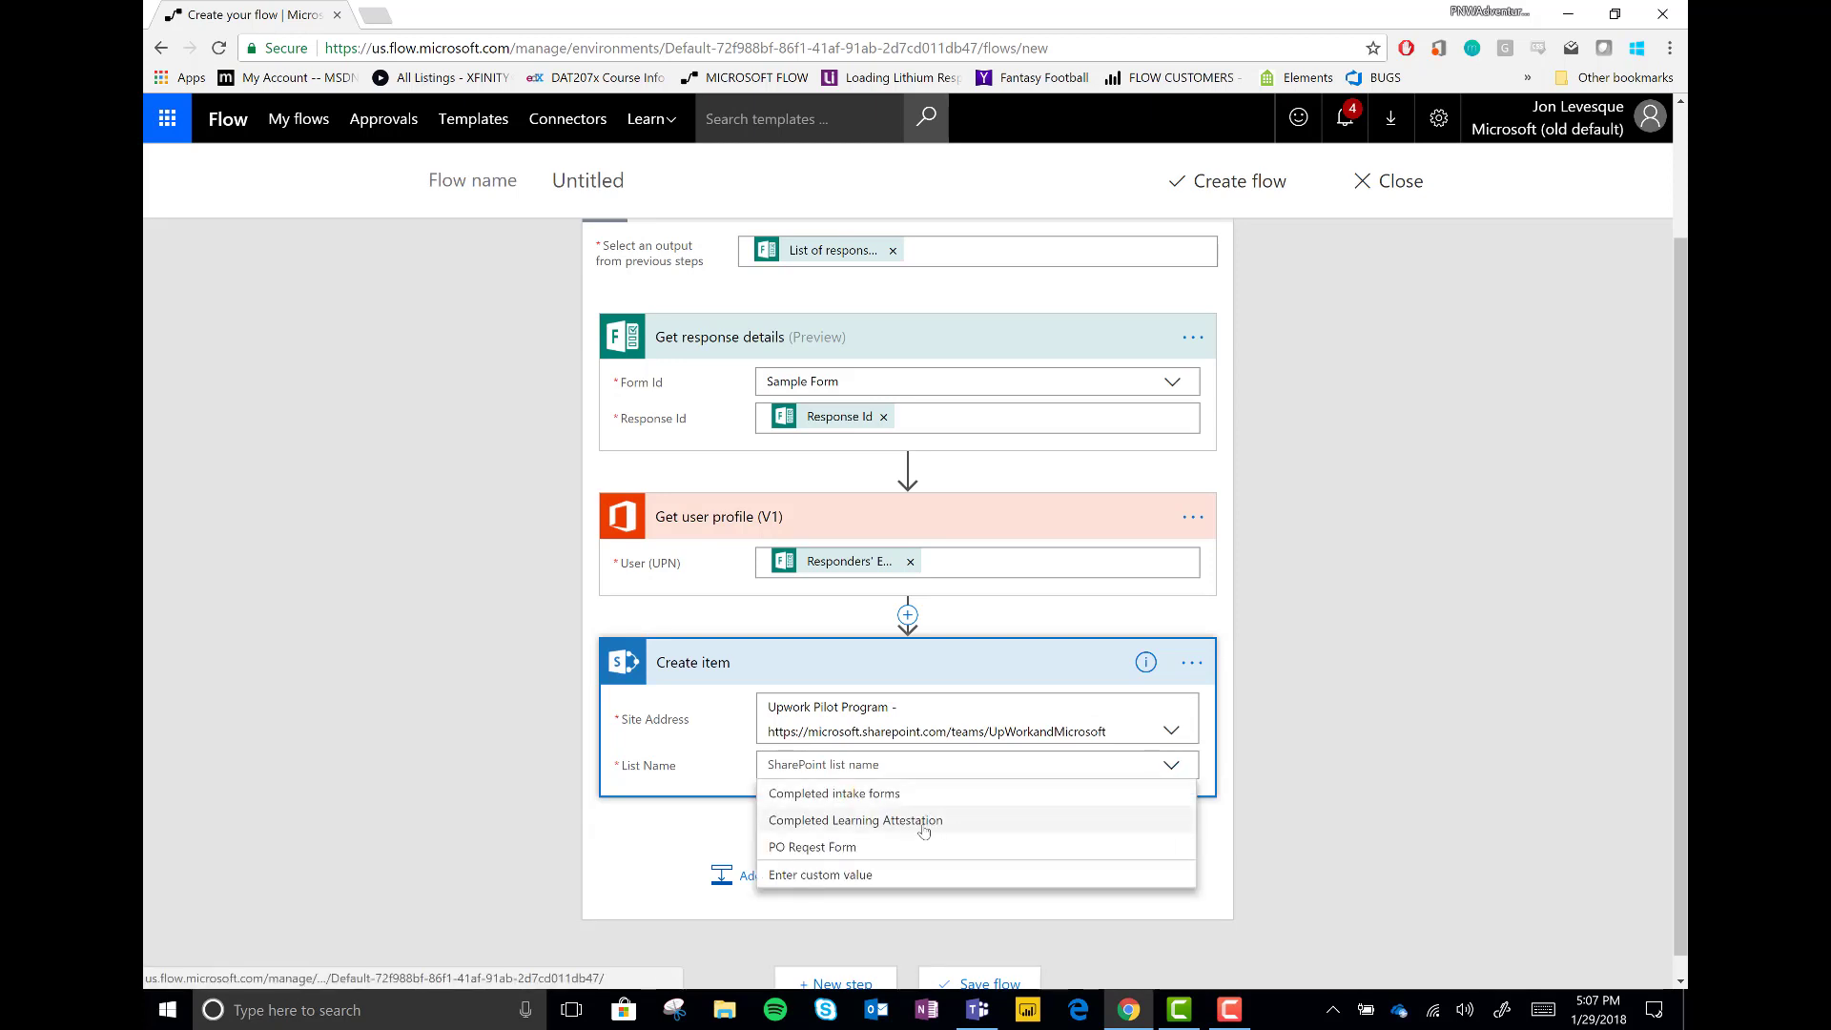
{"action": "left_click", "coordinate": [857, 795]}
Map Title to Question 1, Project Description to Question 3, and services to Question
{"action": "scroll", "coordinate": [500, 723], "scroll_direction": "down", "scroll_amount": 3}
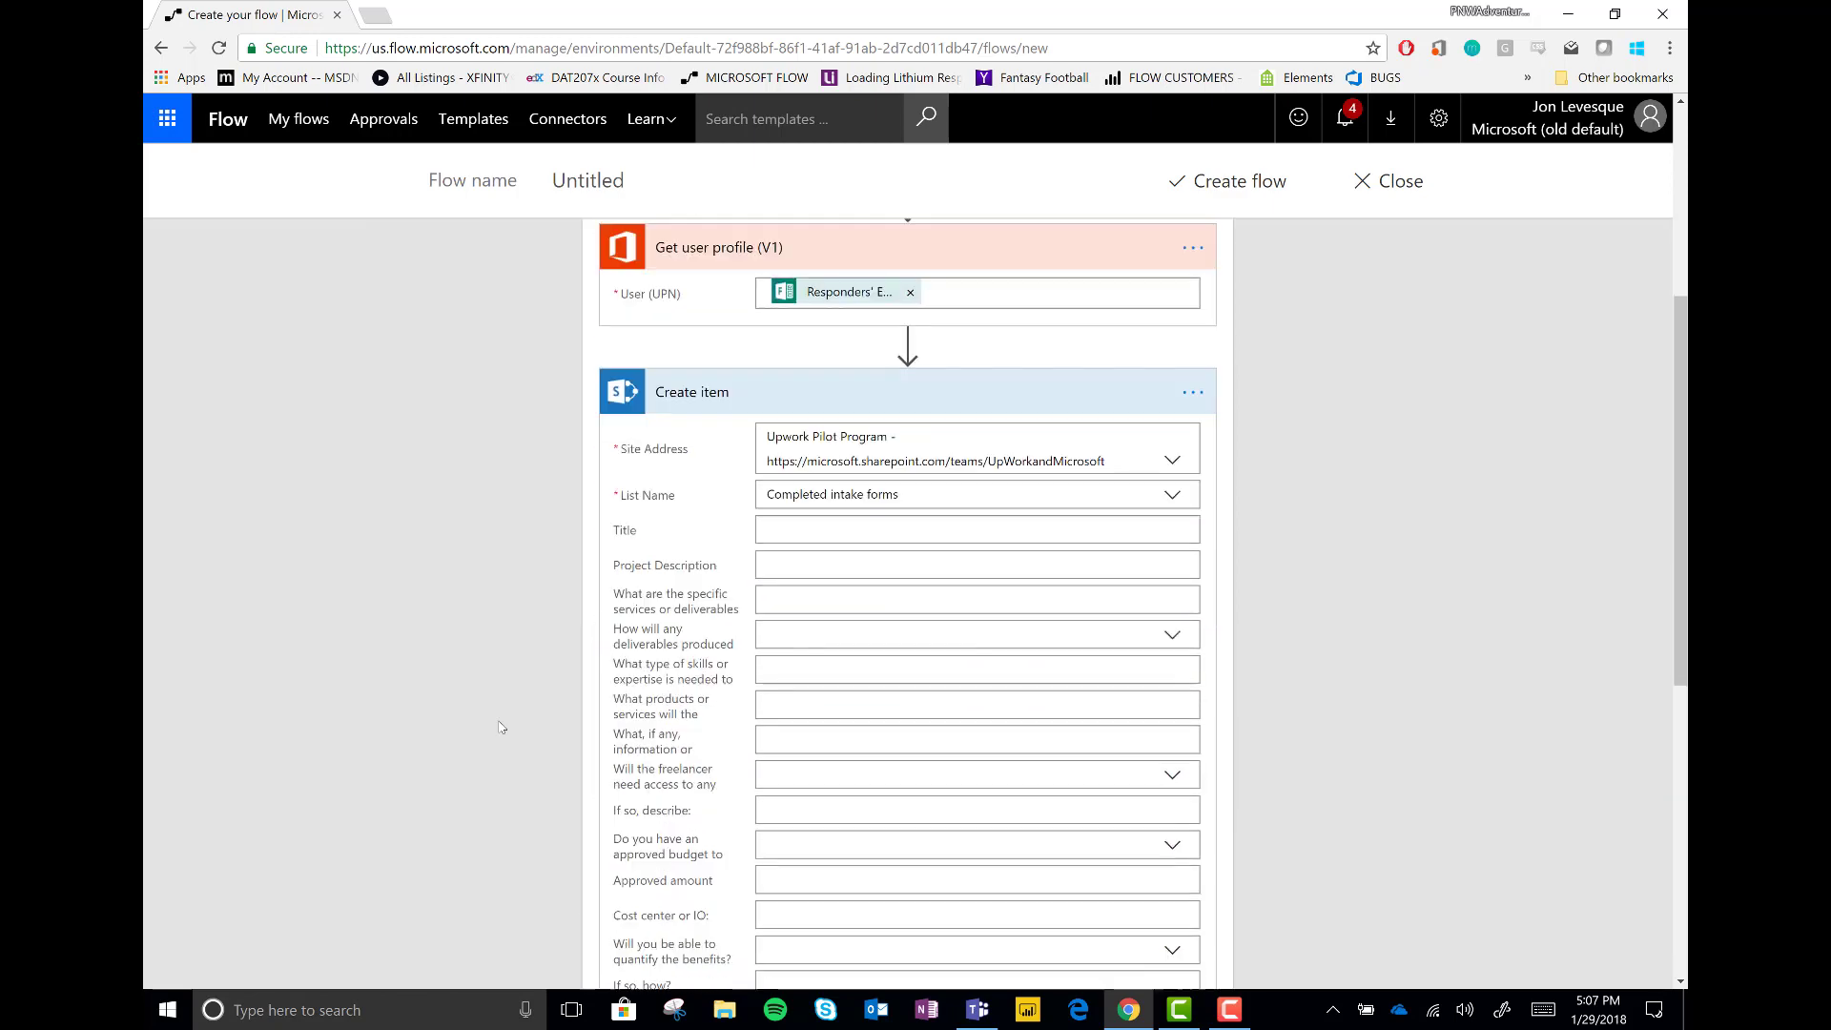
{"action": "left_click", "coordinate": [844, 494]}
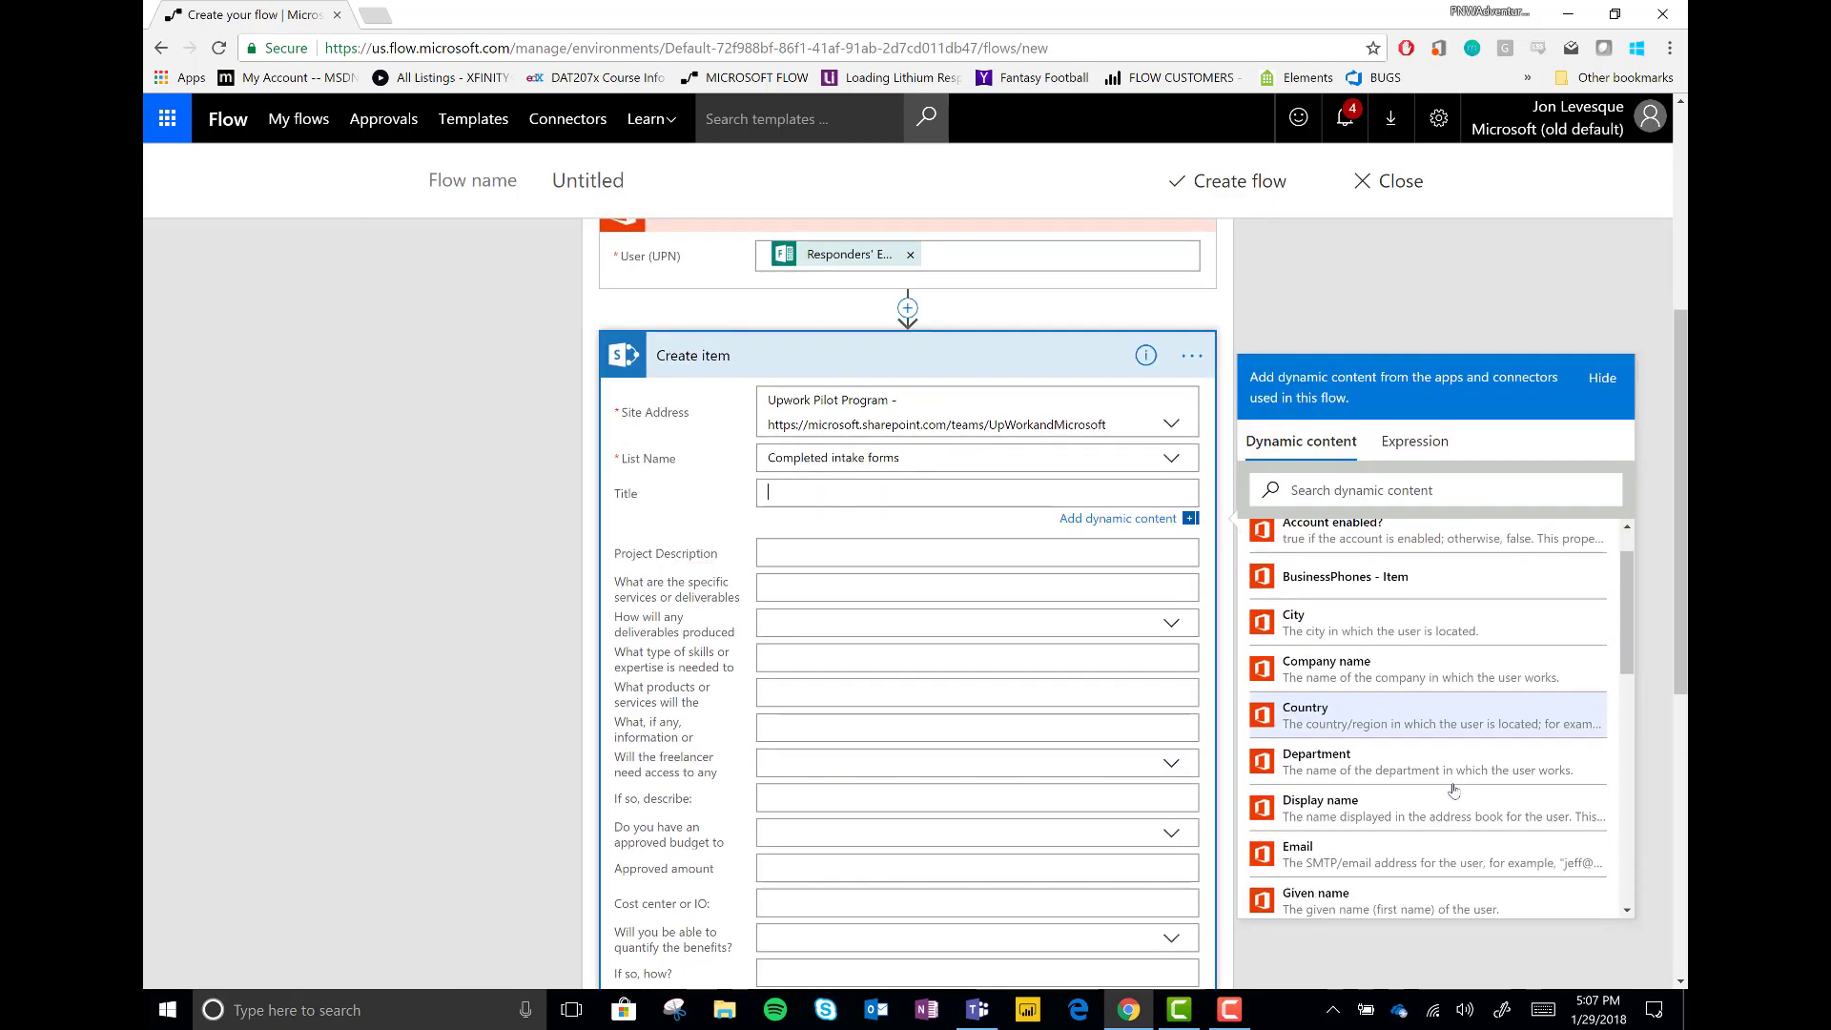
{"action": "scroll", "coordinate": [1411, 732], "scroll_direction": "down", "scroll_amount": 5}
{"action": "left_click", "coordinate": [1383, 683]}
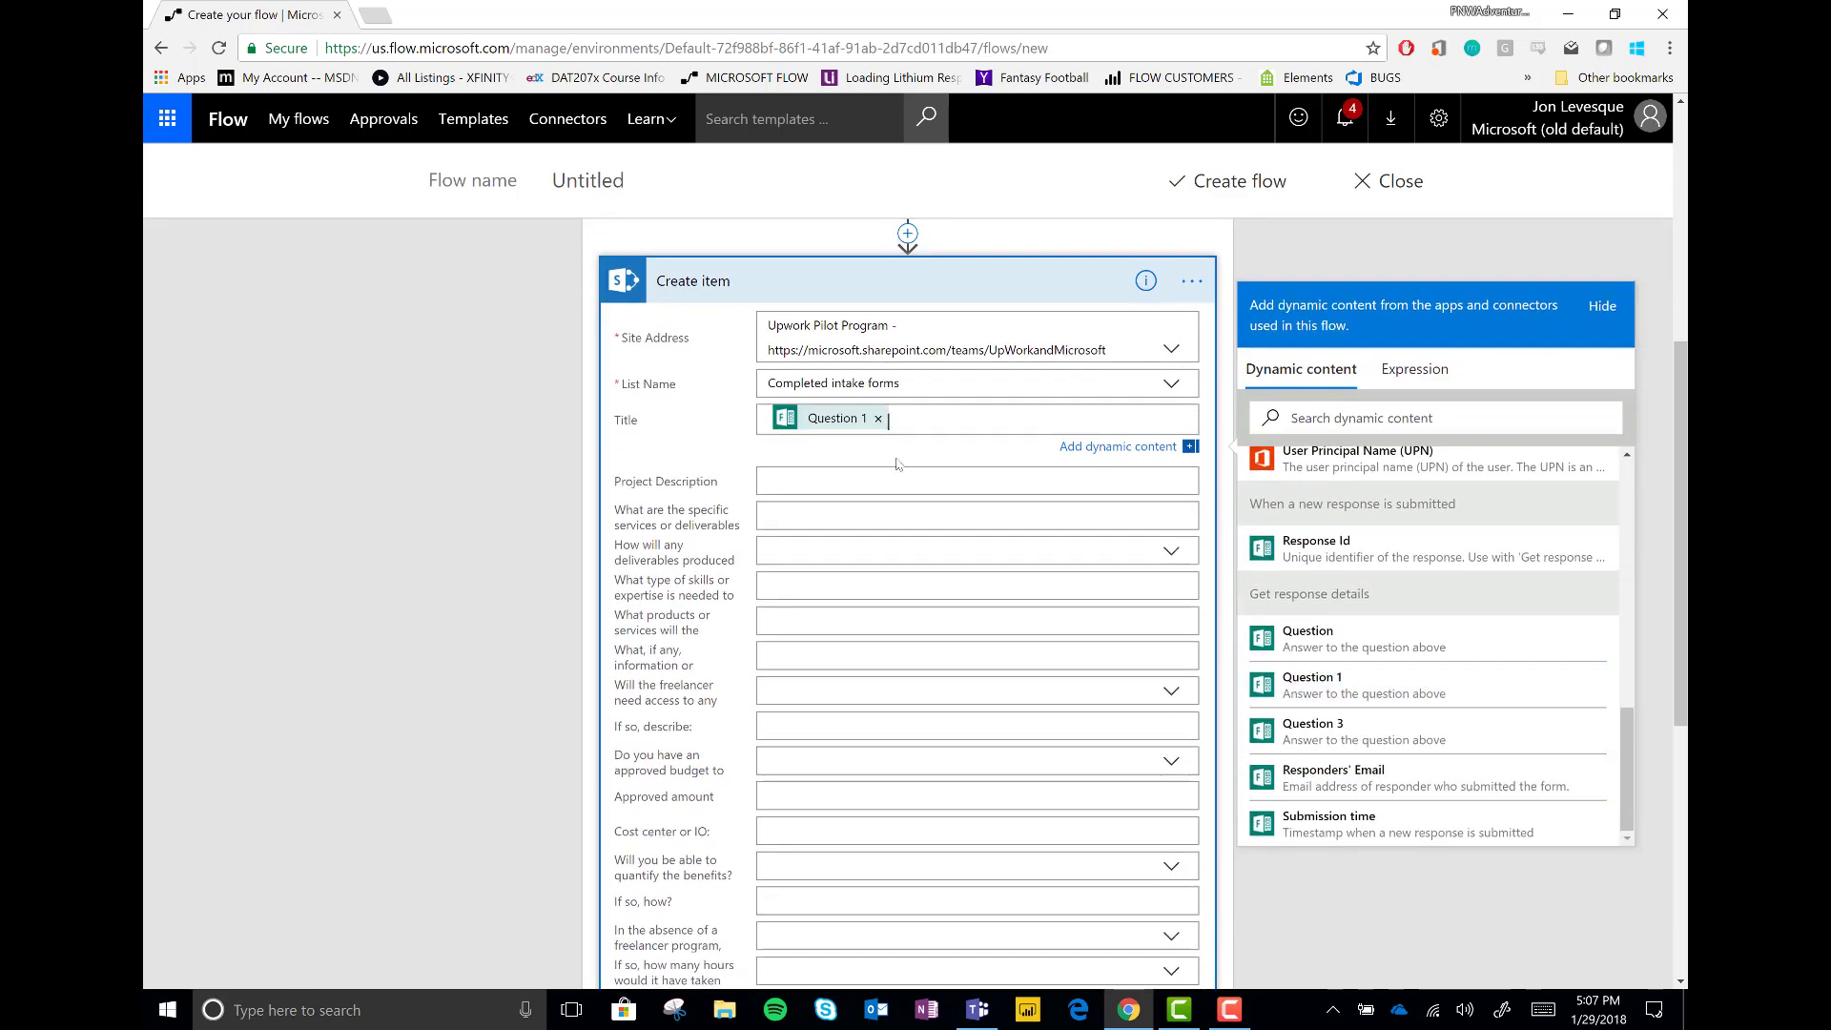
{"action": "left_click", "coordinate": [865, 478]}
{"action": "scroll", "coordinate": [1379, 692], "scroll_direction": "down", "scroll_amount": 5}
{"action": "left_click", "coordinate": [1387, 656]}
{"action": "left_click", "coordinate": [858, 410]}
Collapse the Create item, Get user profile and Get response details cards
{"action": "scroll", "coordinate": [1361, 589], "scroll_direction": "down", "scroll_amount": 8}
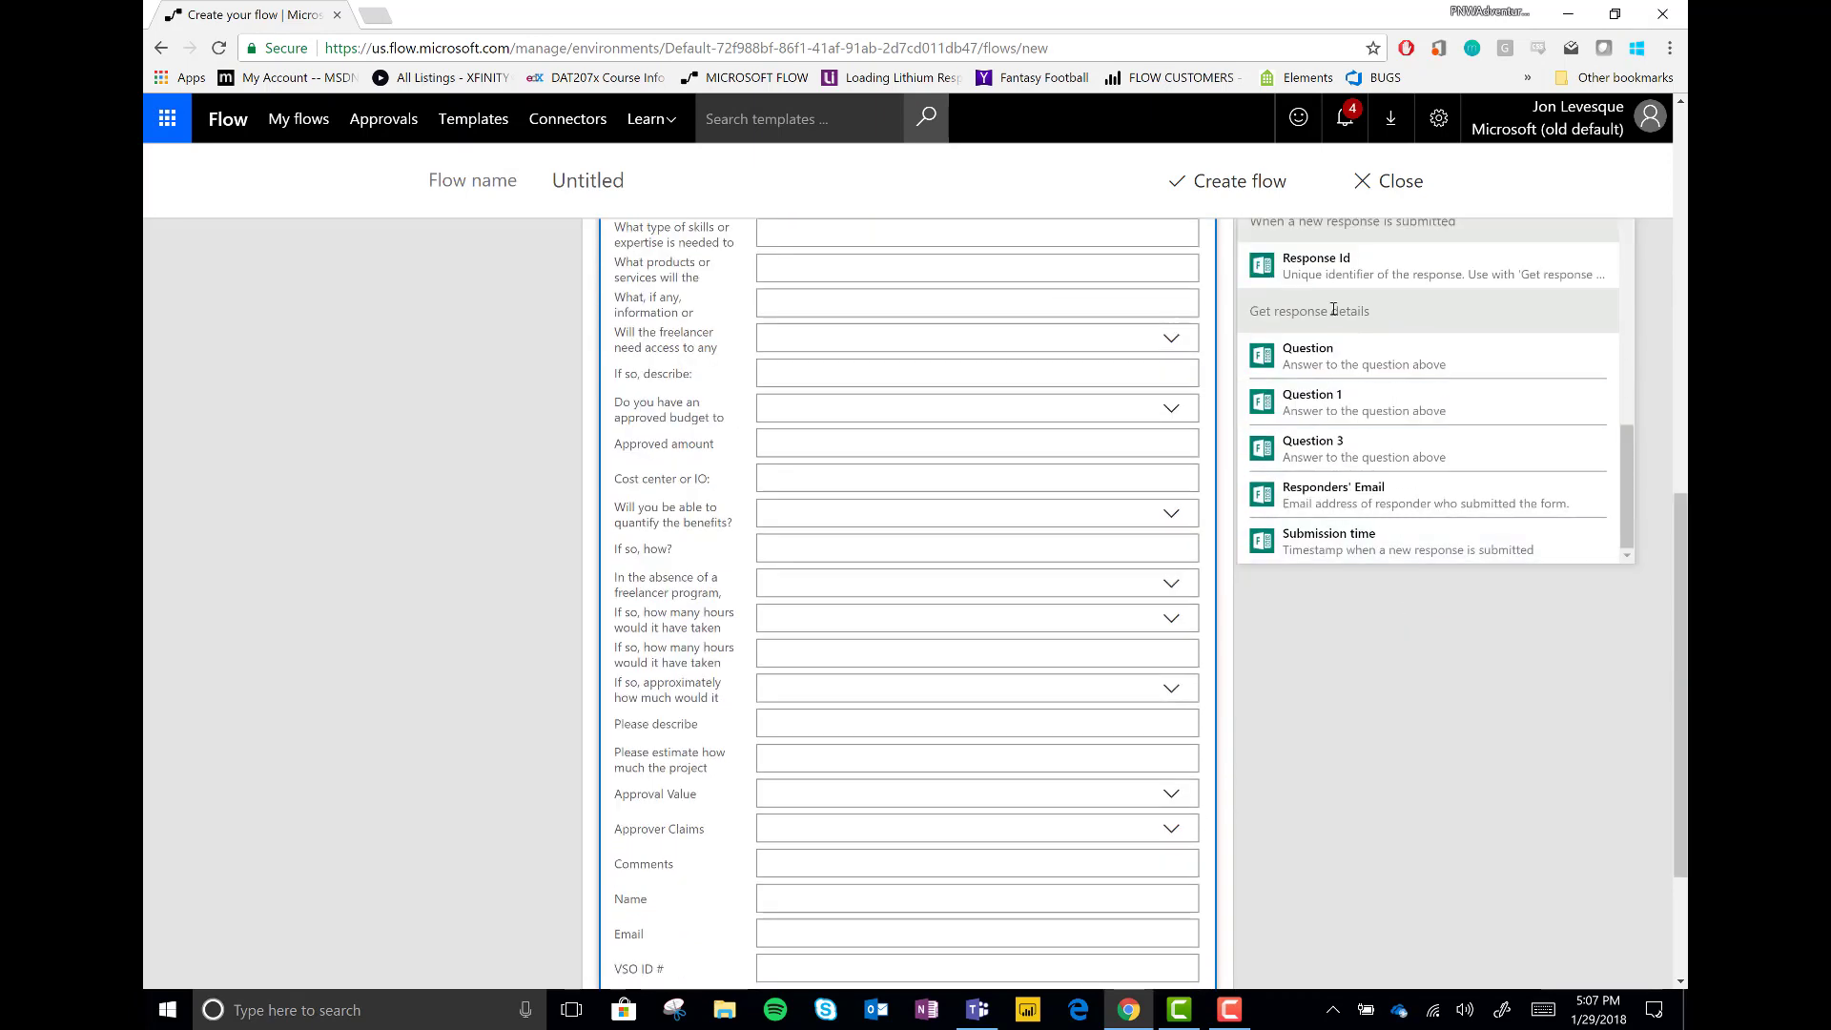
{"action": "scroll", "coordinate": [1482, 674], "scroll_direction": "up", "scroll_amount": 3}
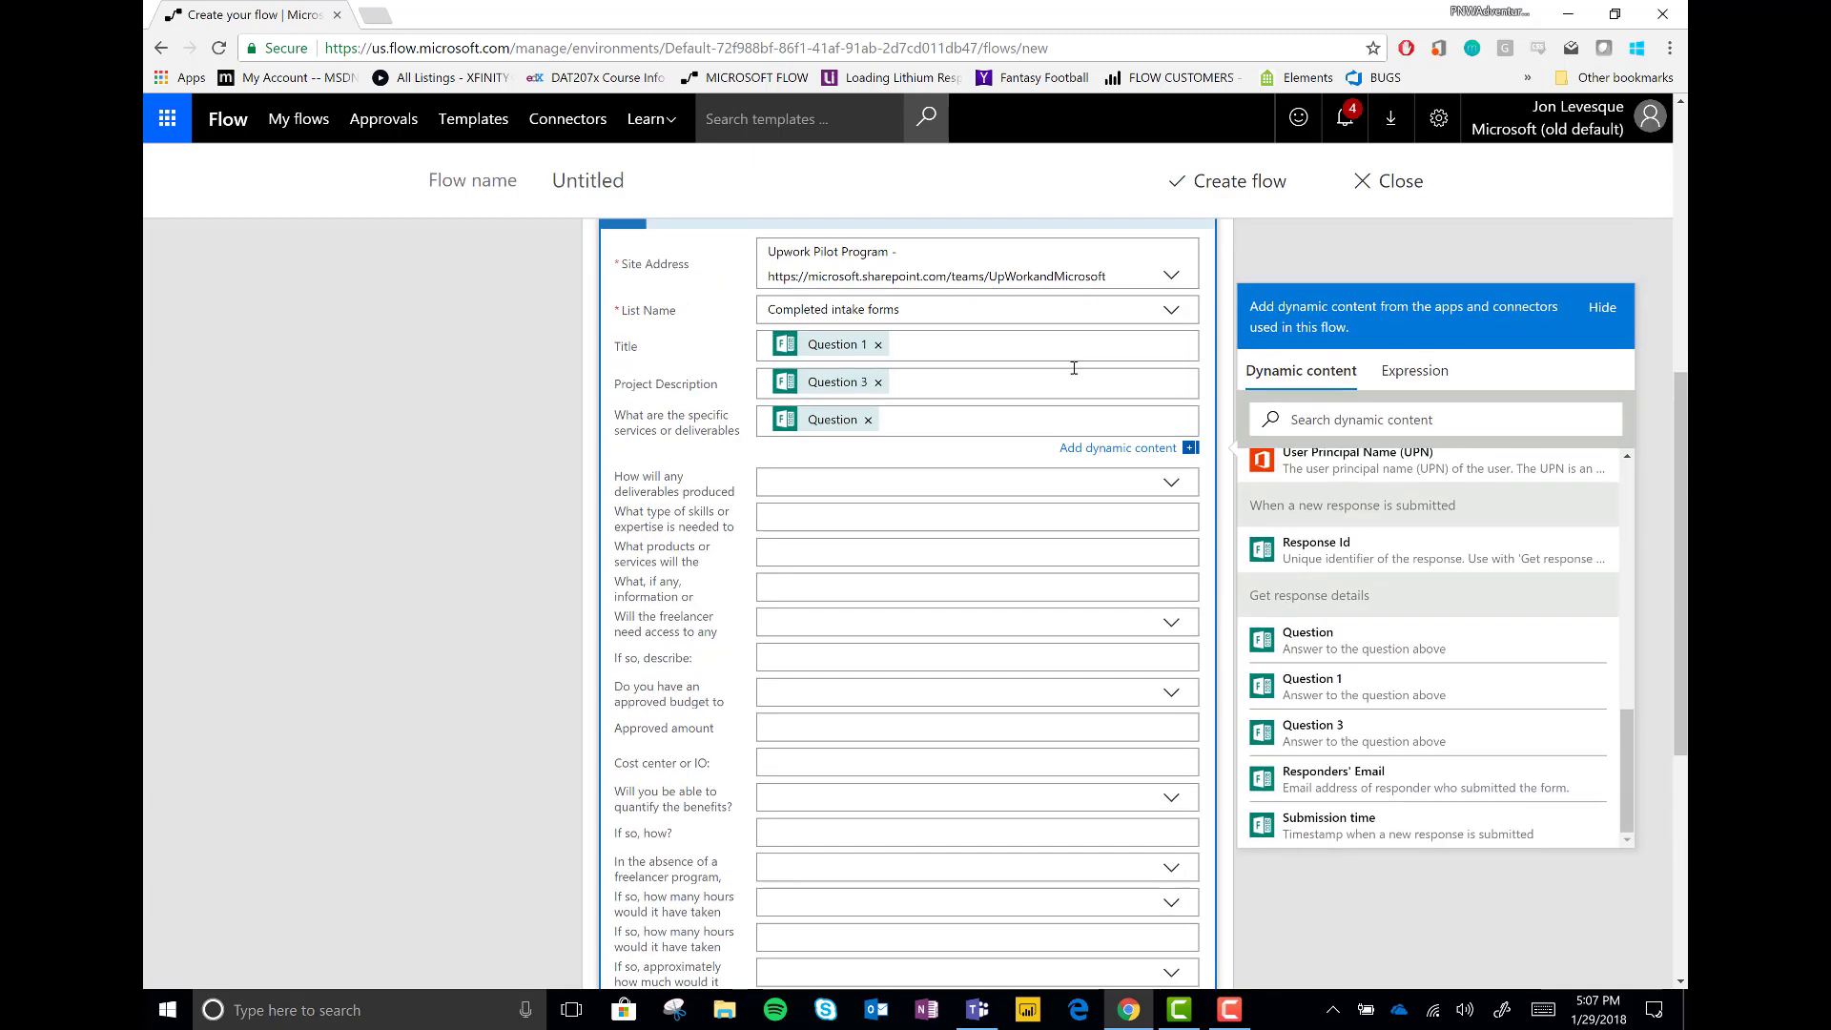
{"action": "left_click", "coordinate": [1133, 450]}
{"action": "scroll", "coordinate": [948, 420], "scroll_direction": "up", "scroll_amount": 2}
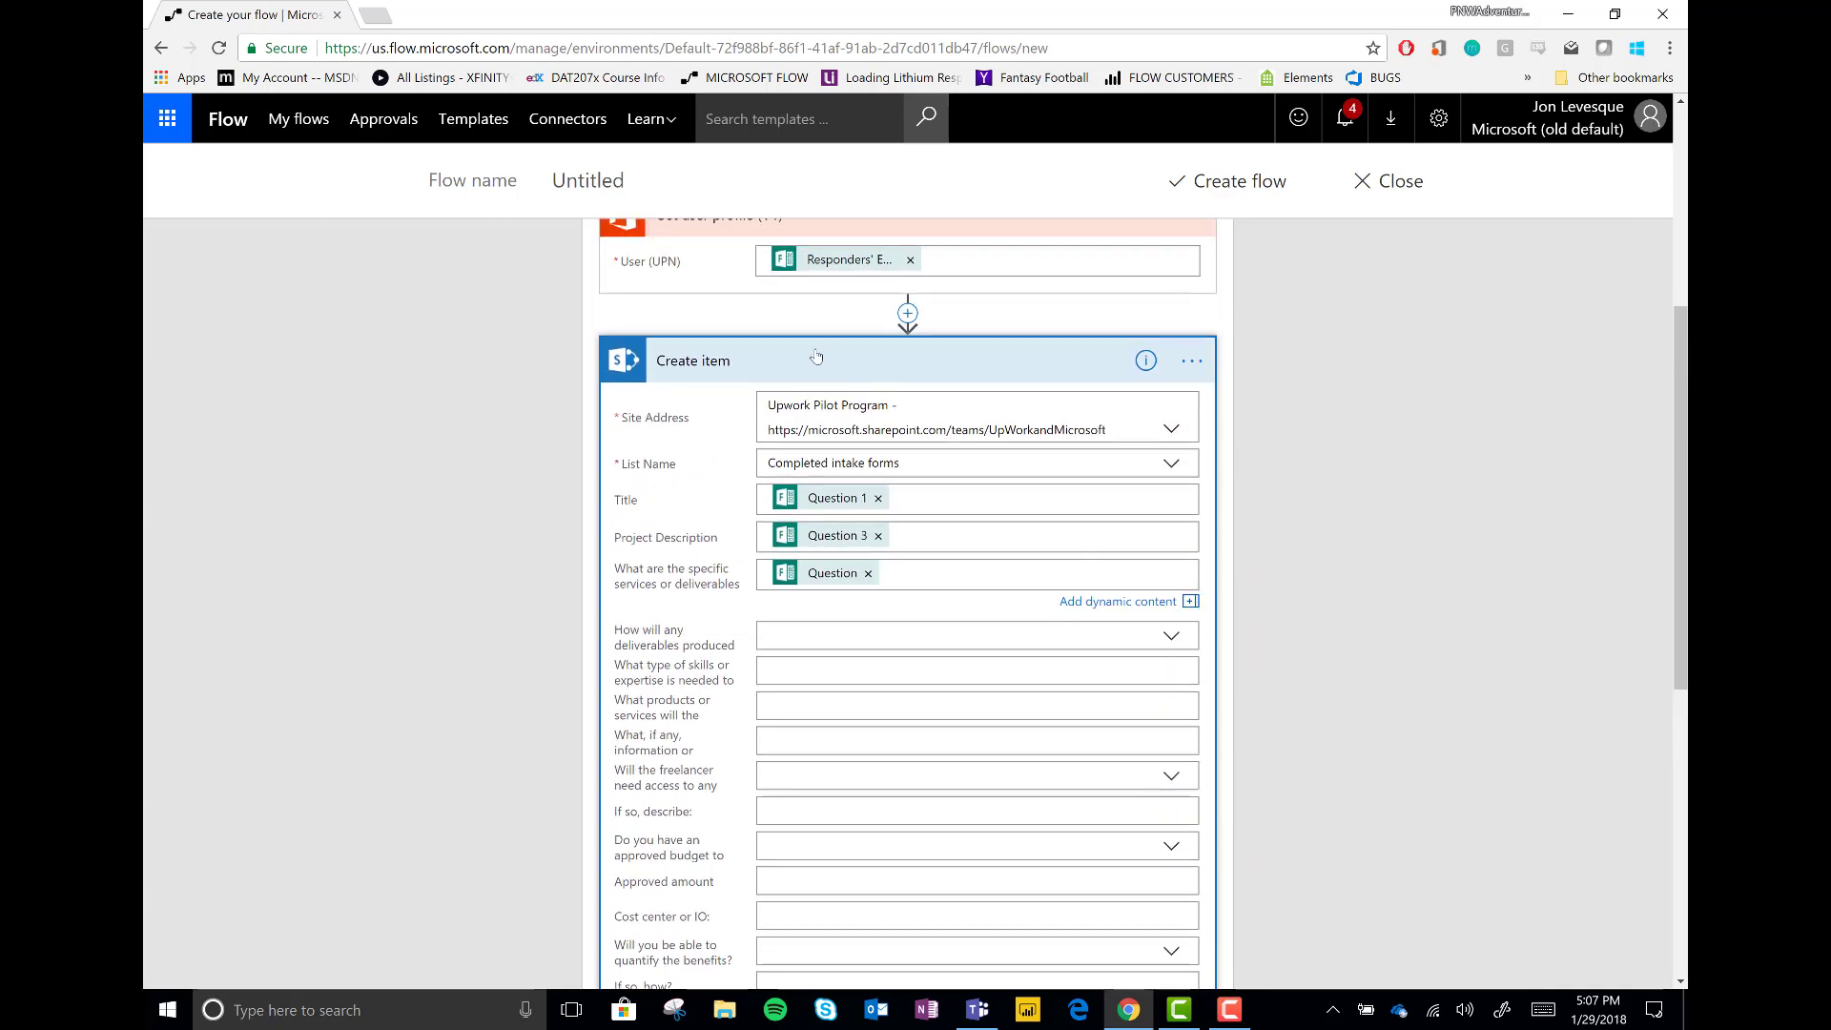
{"action": "left_click", "coordinate": [816, 360]}
{"action": "left_click", "coordinate": [847, 613]}
{"action": "left_click", "coordinate": [866, 482]}
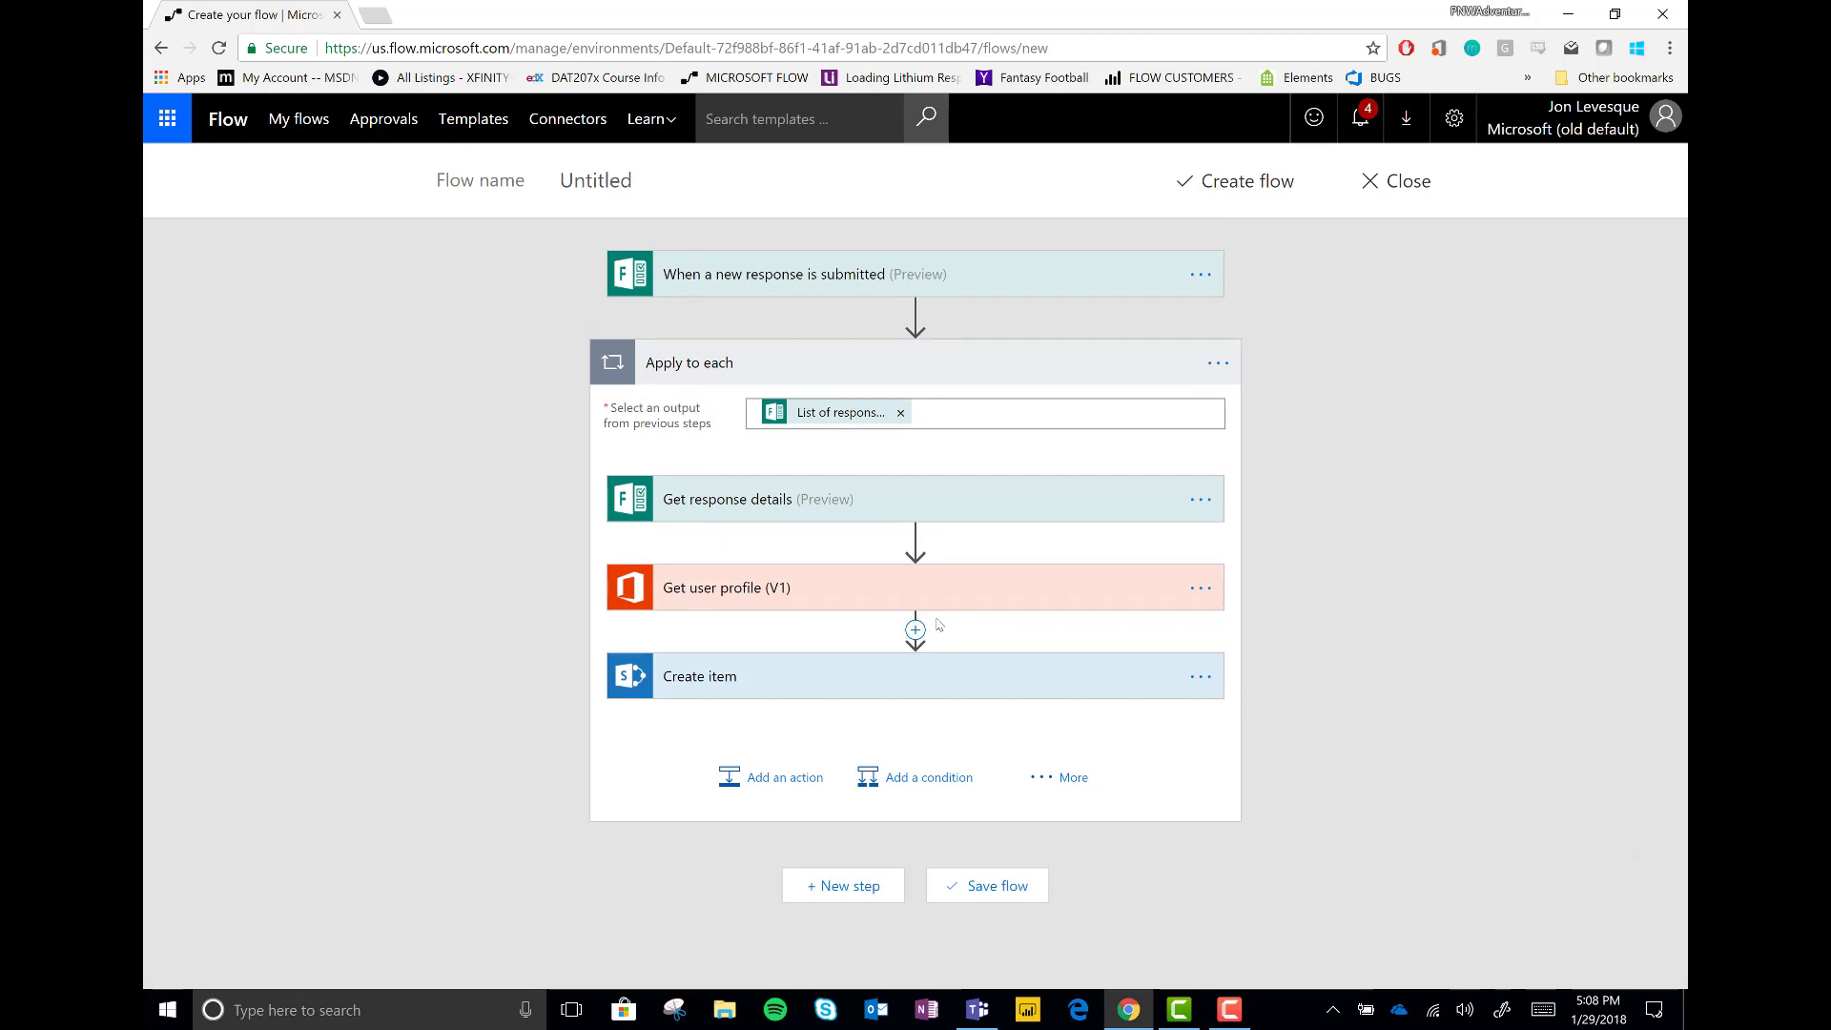
Add an Outlook Send an email to the approver with subject 'You have a new application pending'
{"action": "left_click", "coordinate": [753, 791]}
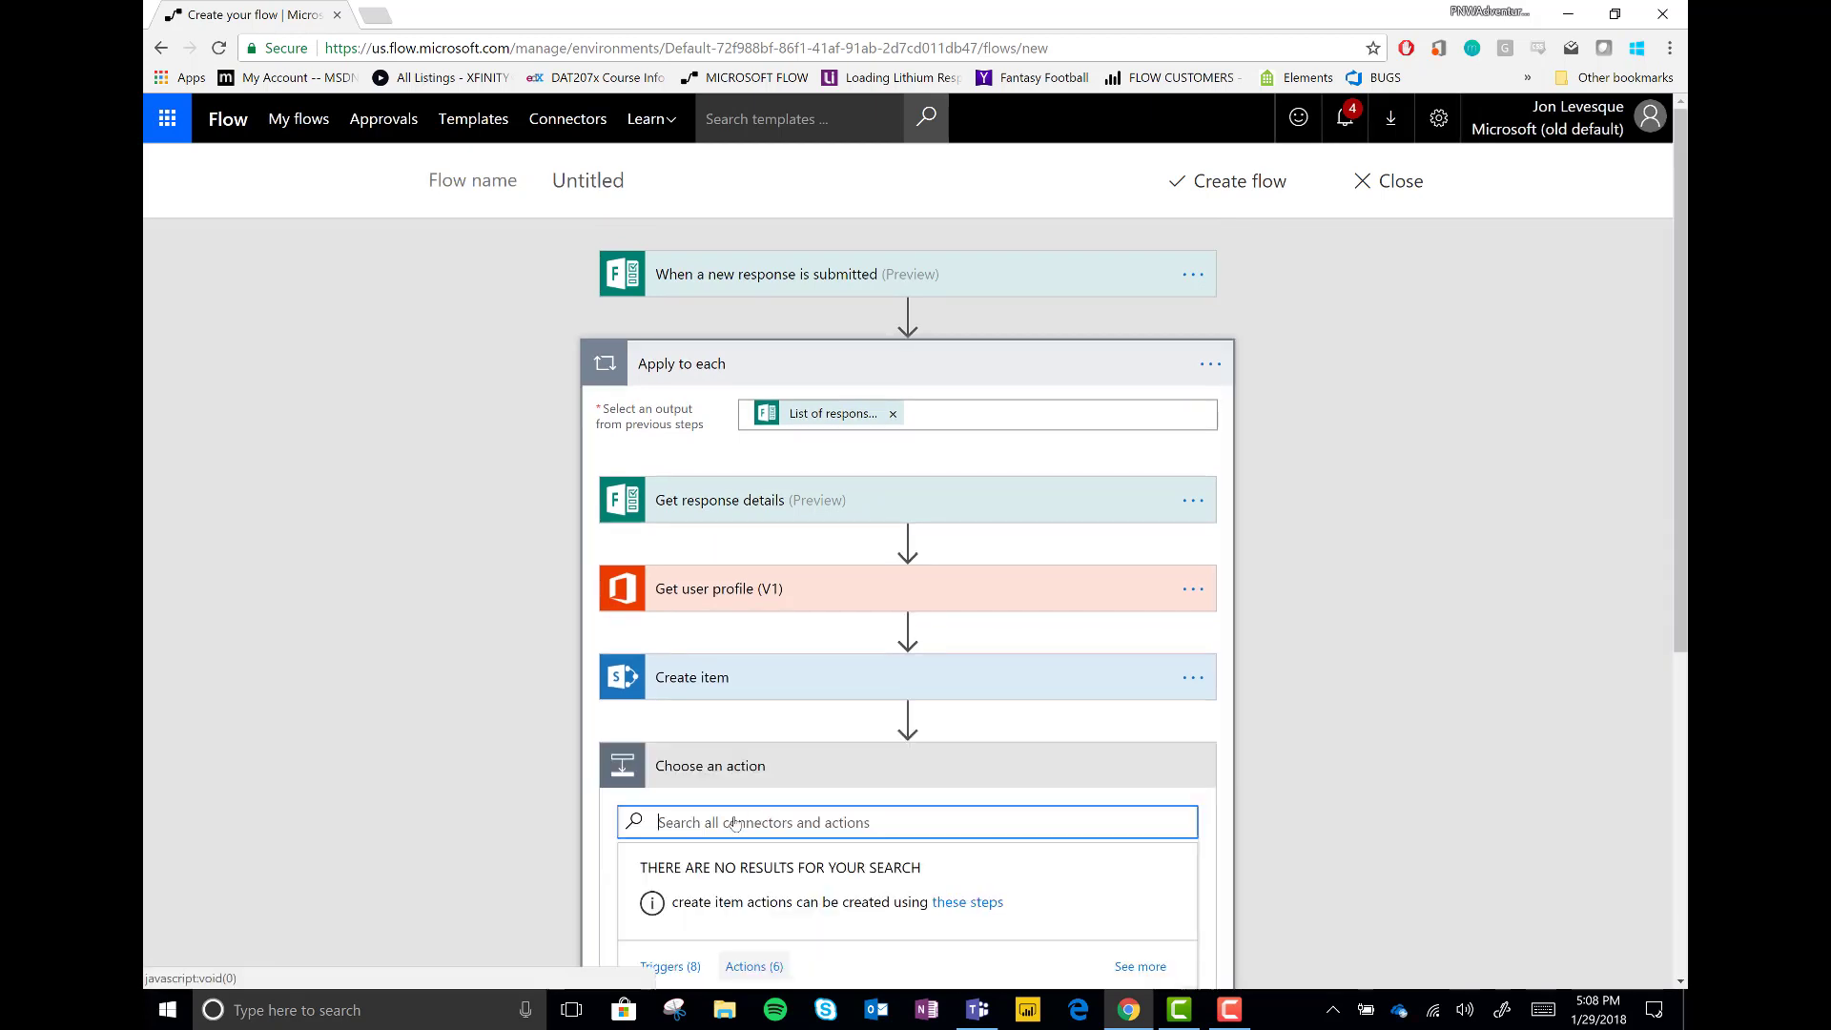
{"action": "type", "text": "send an email"}
{"action": "scroll", "coordinate": [831, 658], "scroll_direction": "down", "scroll_amount": 4}
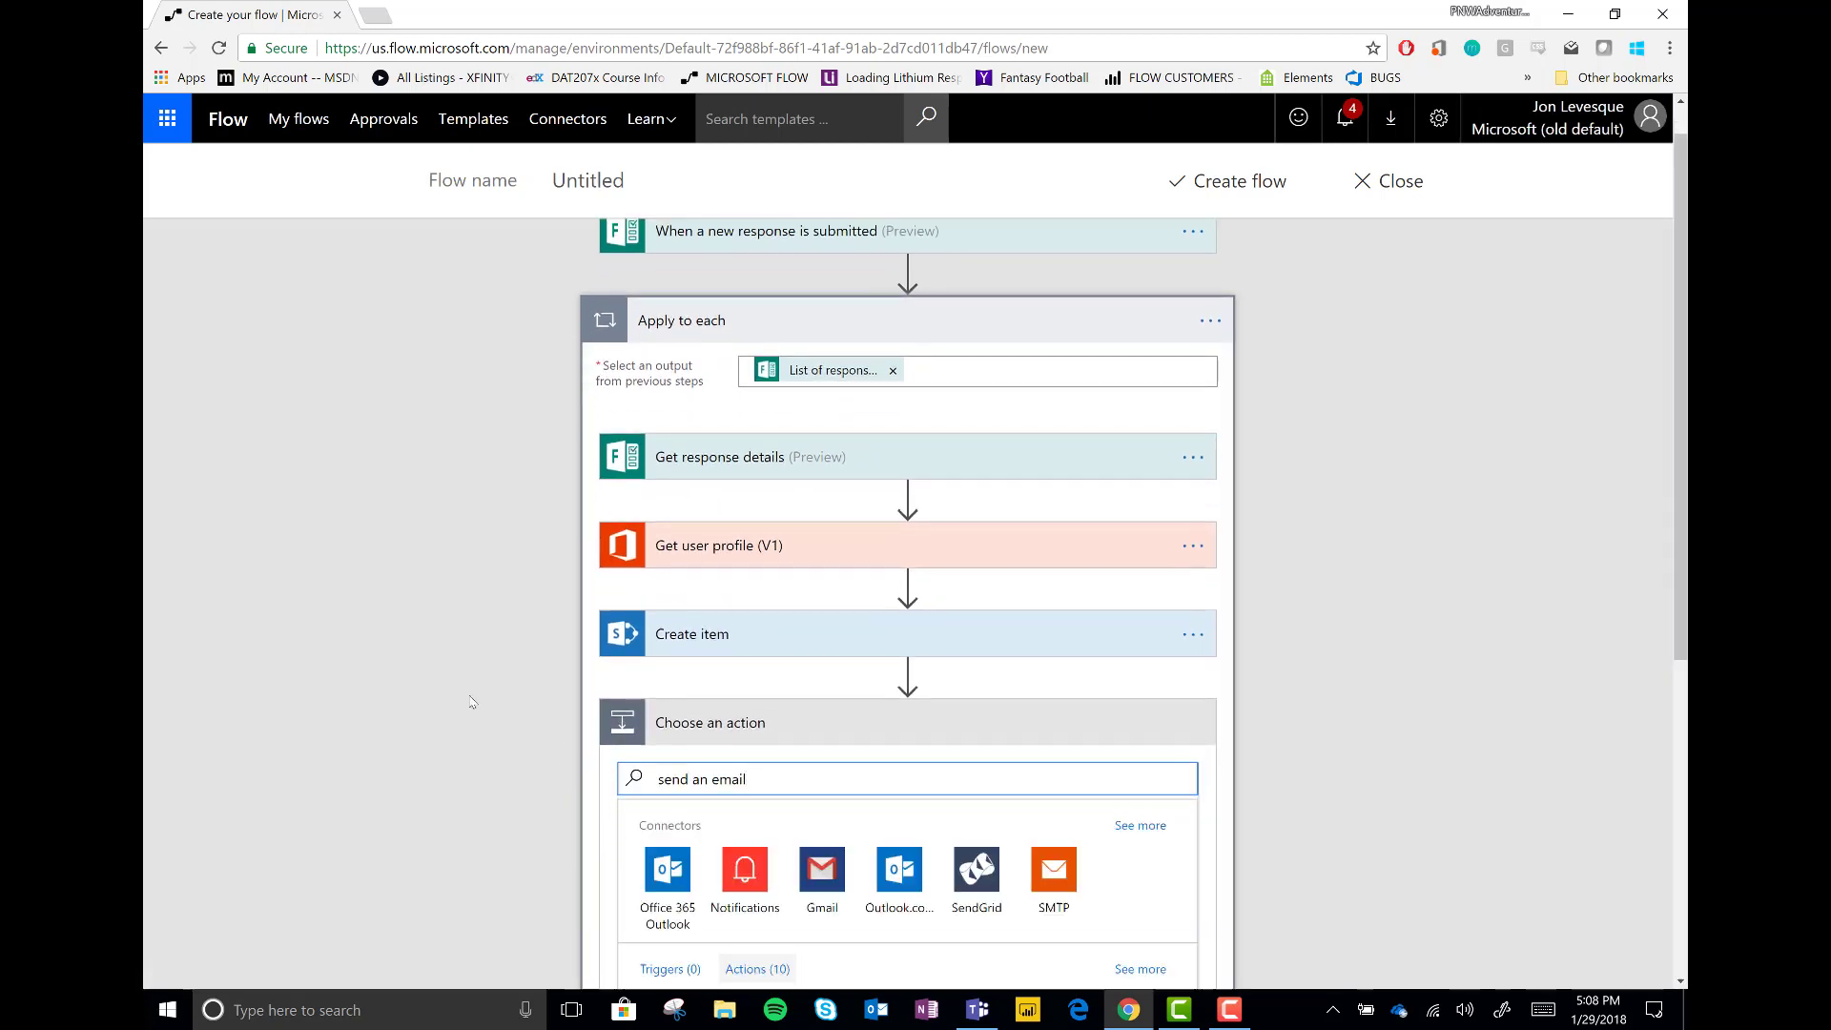
{"action": "left_click", "coordinate": [831, 658]}
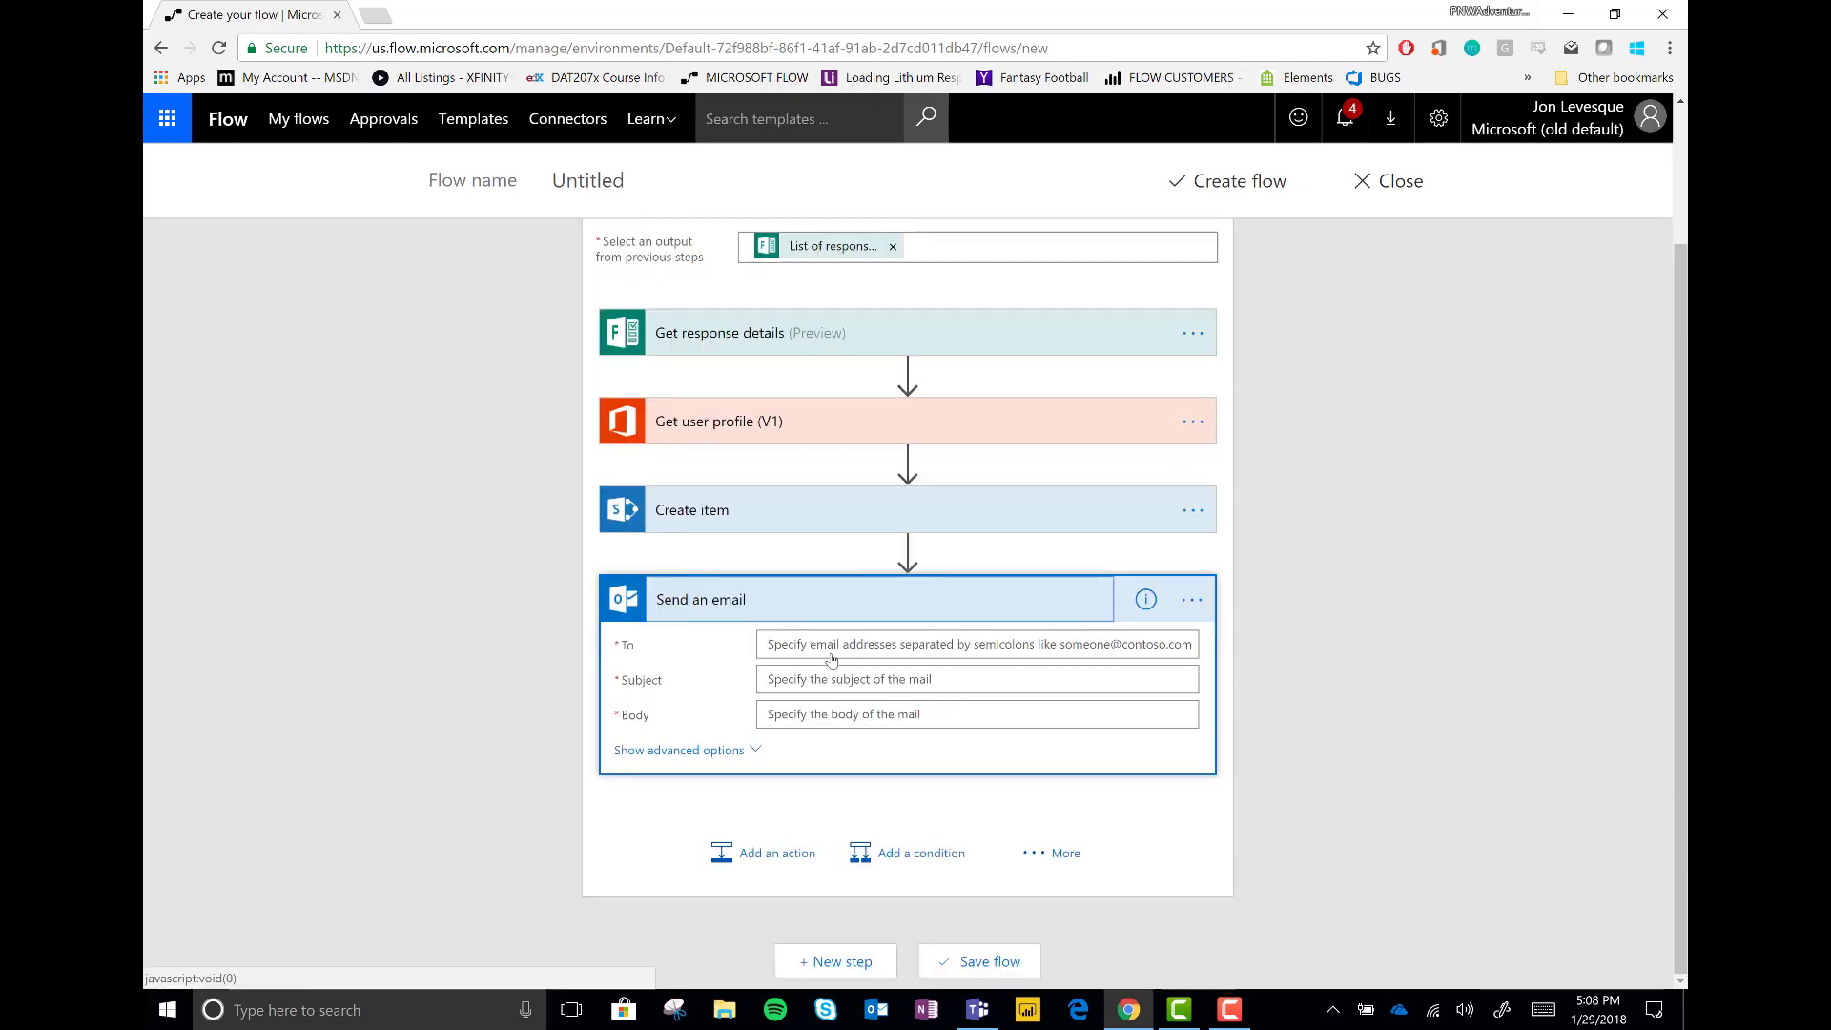
{"action": "left_click", "coordinate": [877, 647]}
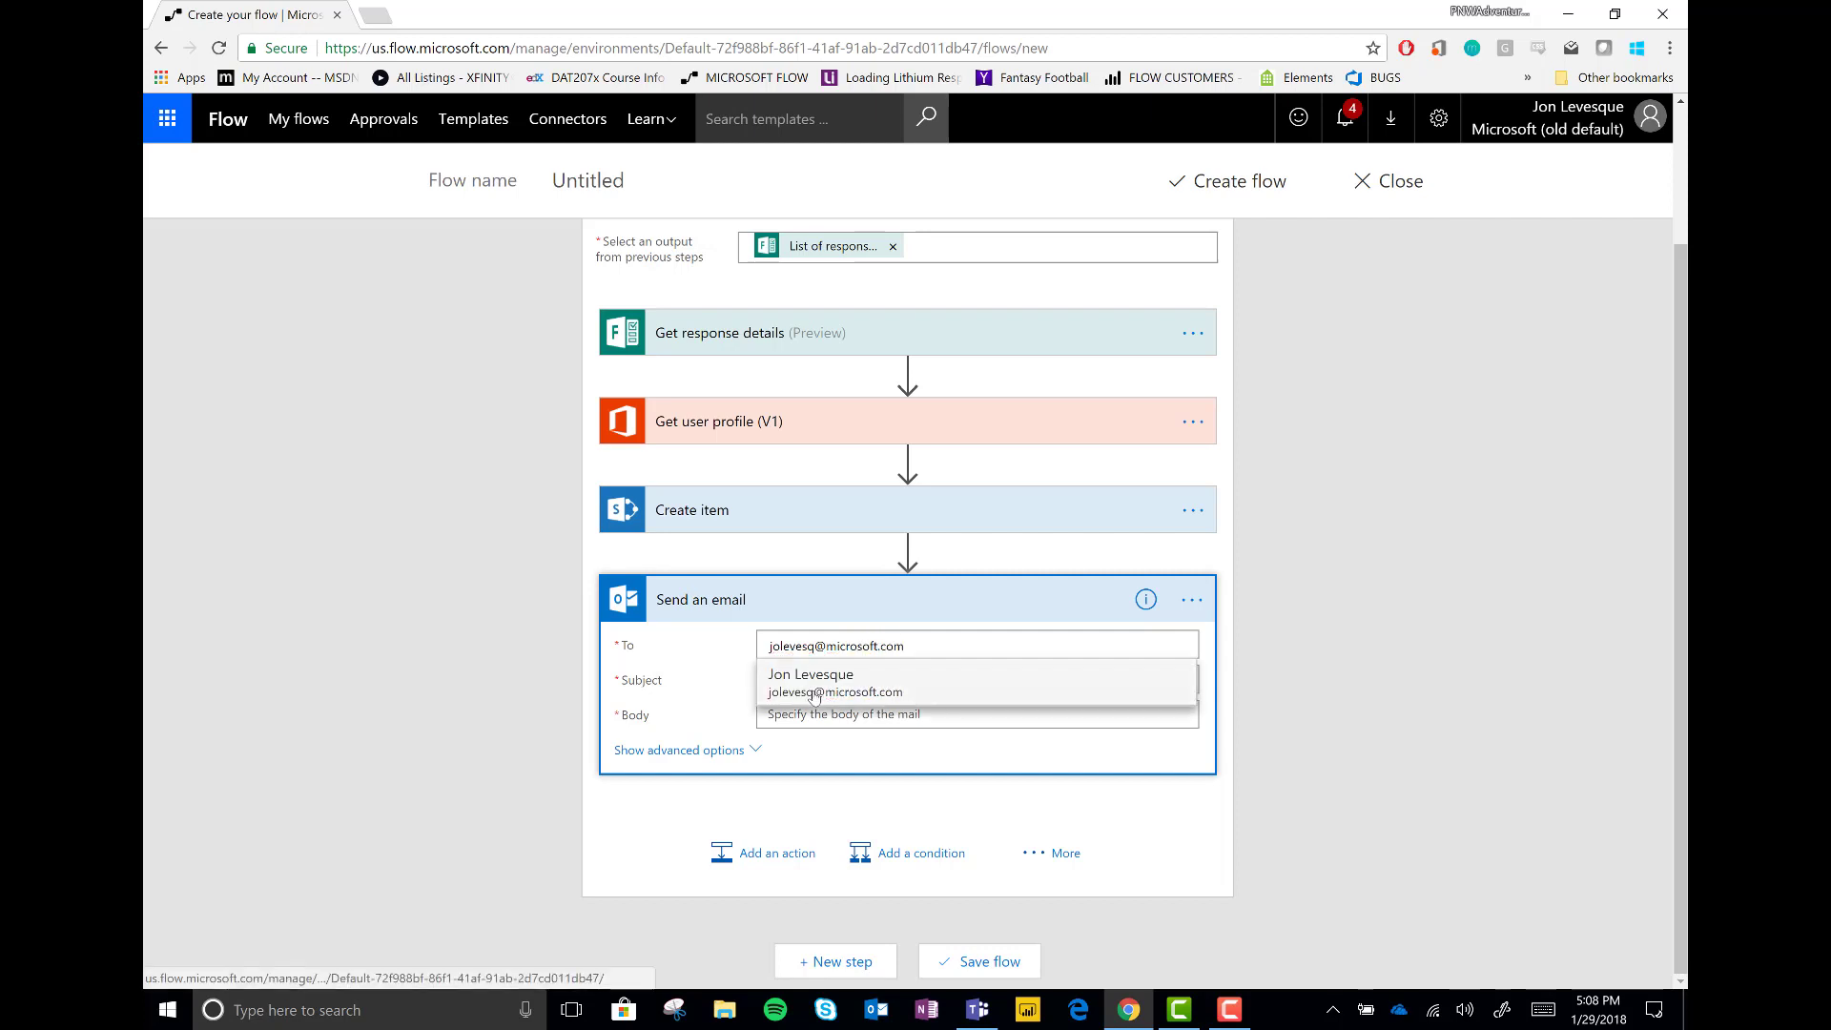
{"action": "left_click", "coordinate": [806, 679]}
{"action": "left_click", "coordinate": [802, 679]}
{"action": "type", "text": "You Have a new application pending"}
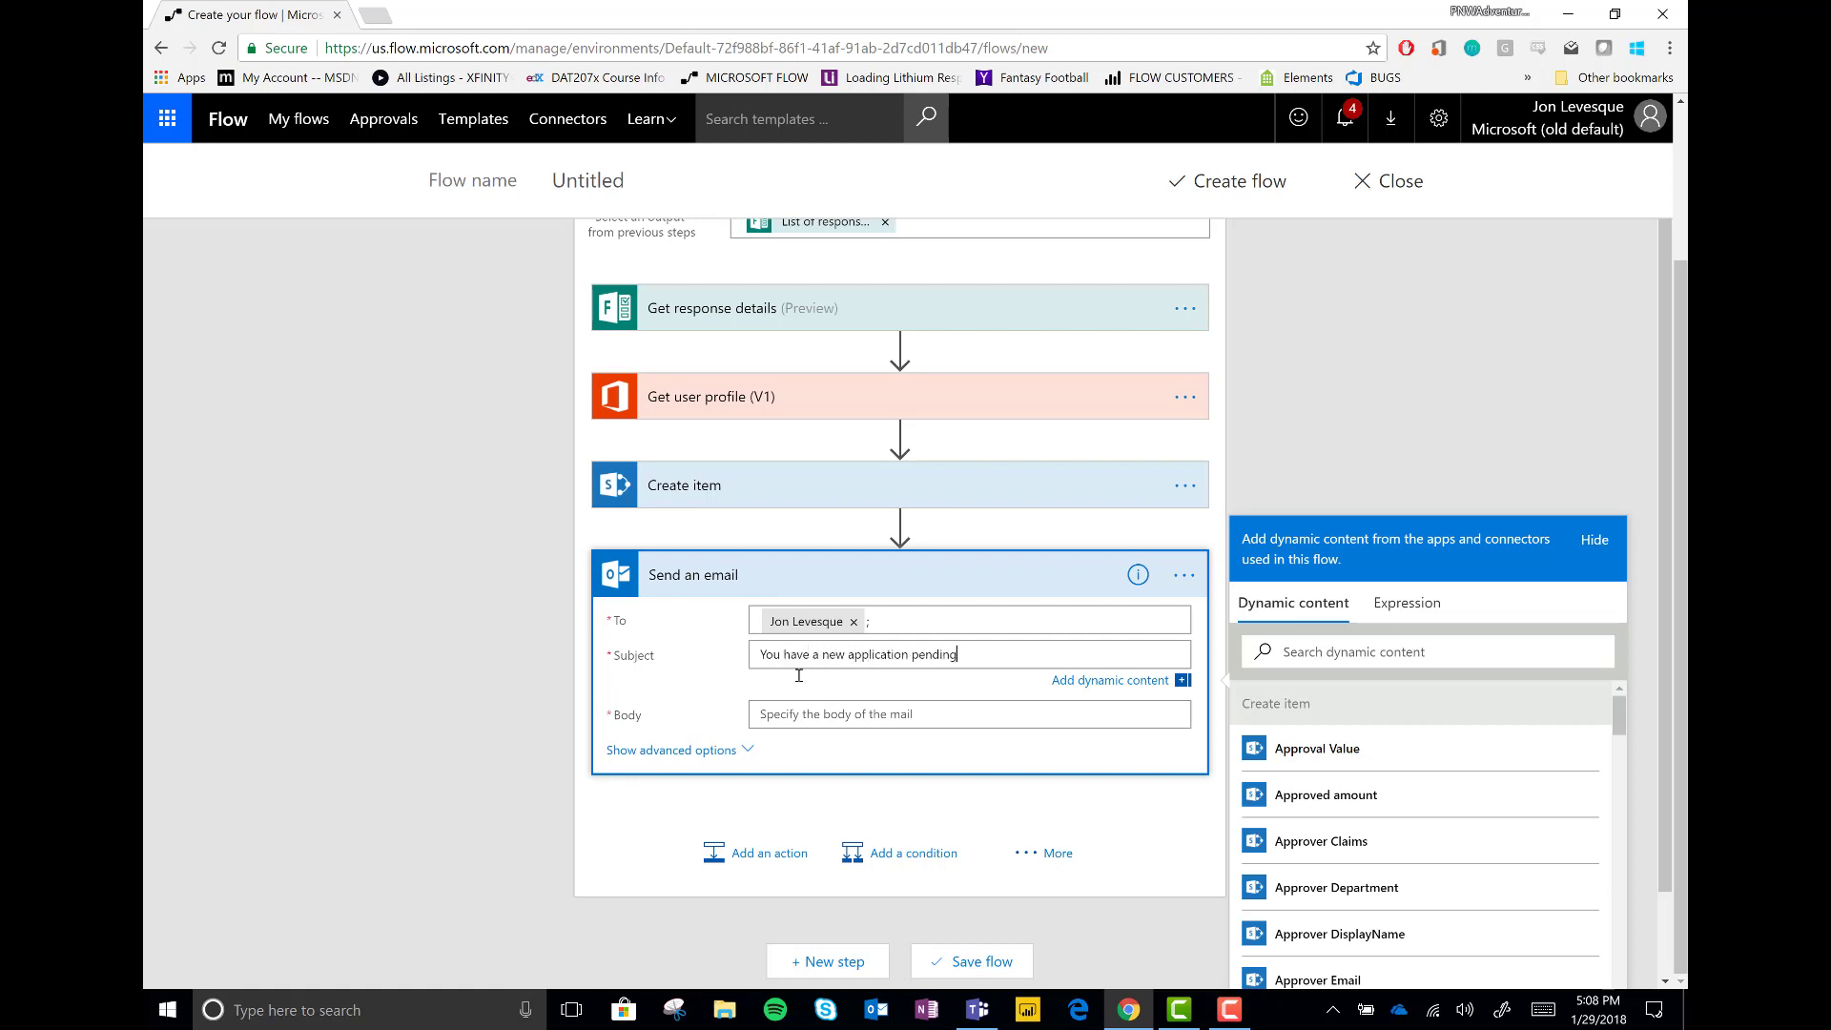
Write a 'Hello,' body with an automated application notification message
{"action": "left_click", "coordinate": [823, 711]}
{"action": "type", "text": "Hello,"}
{"action": "key", "text": "Return"}
{"action": "key", "text": "Return"}
{"action": "type", "text": "This Em"}
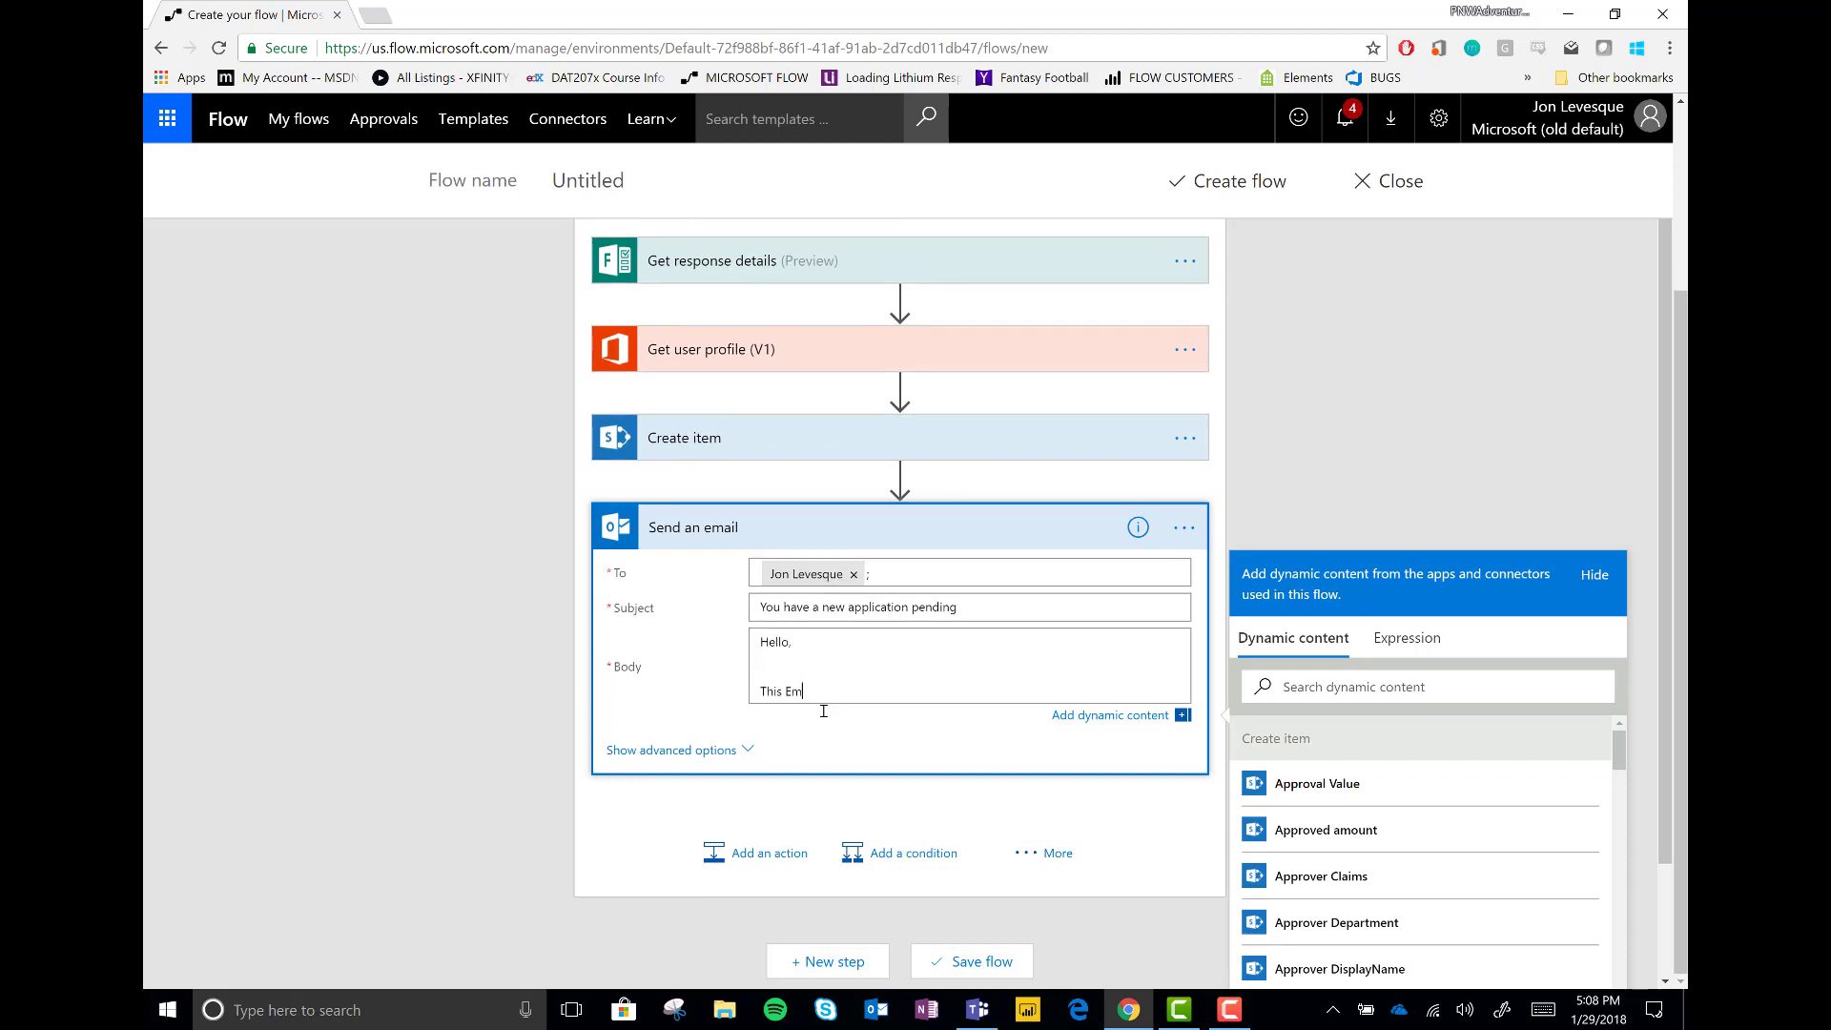
{"action": "type", "text": "ail is an automated notification letting you know that there is a"}
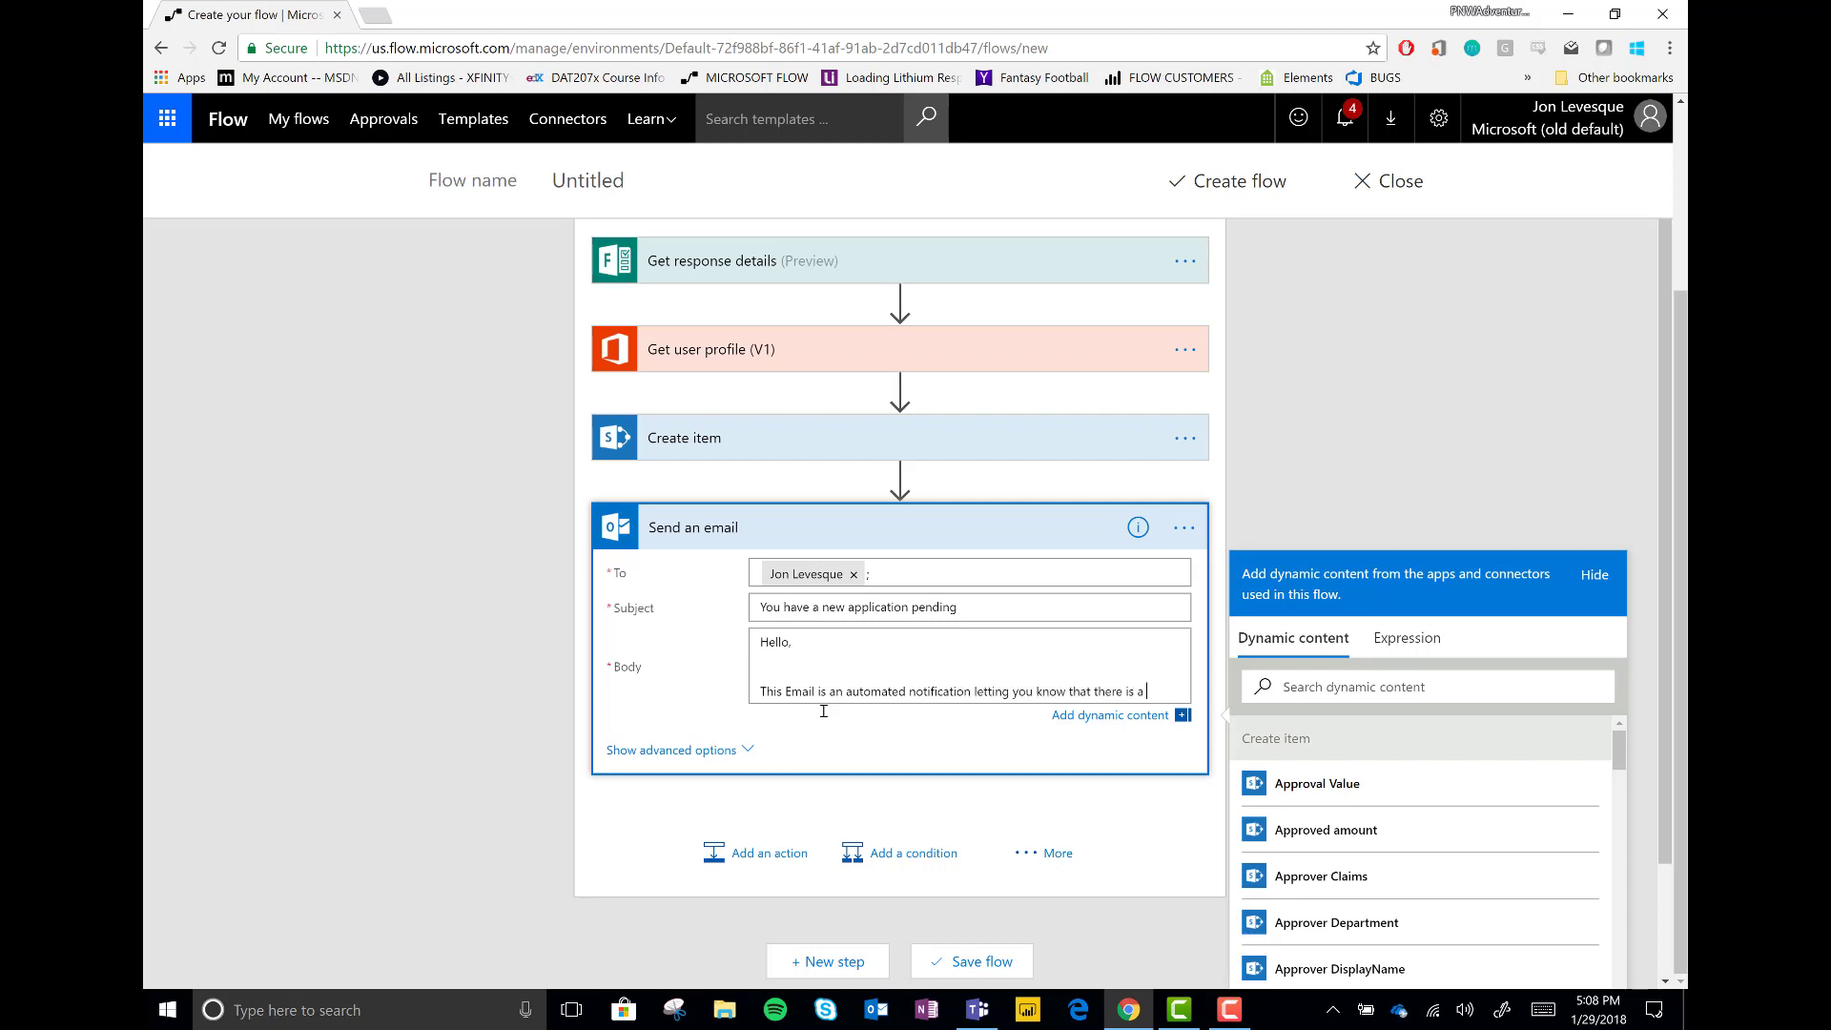
{"action": "type", "text": "new request form - ple"}
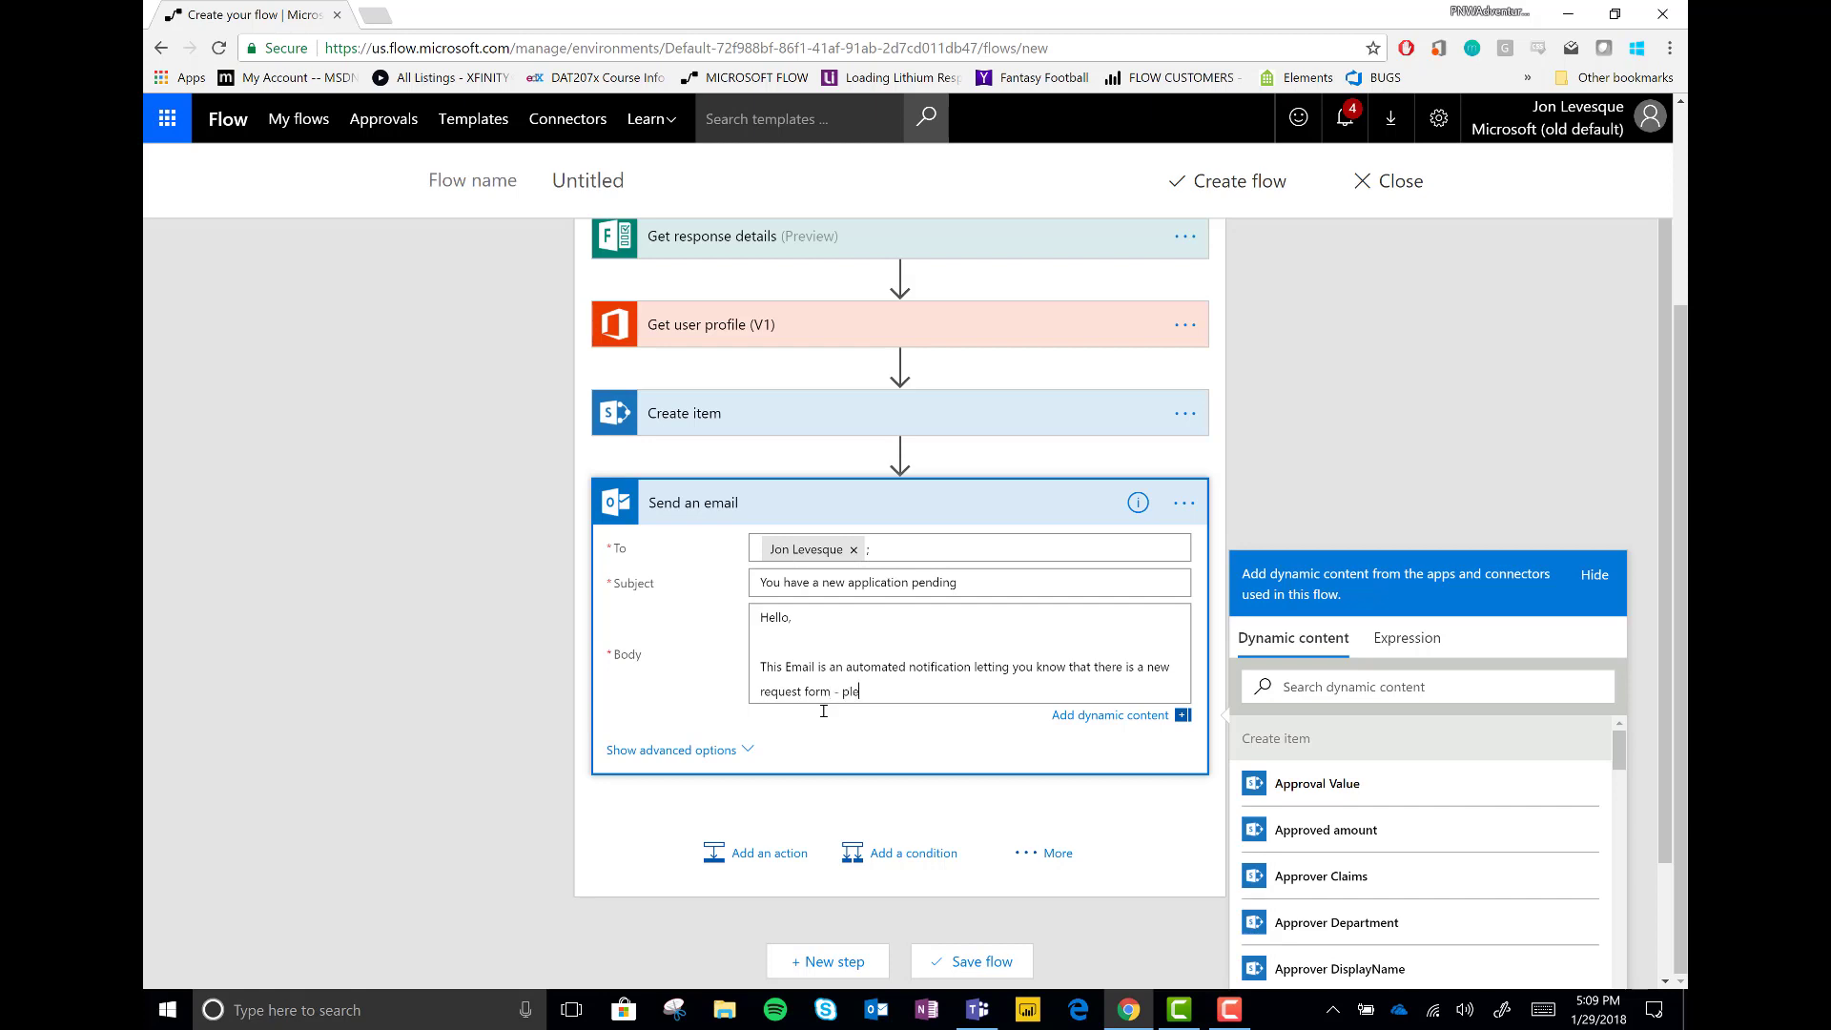
{"action": "type", "text": "tion results here - aka.ms/somelink"}
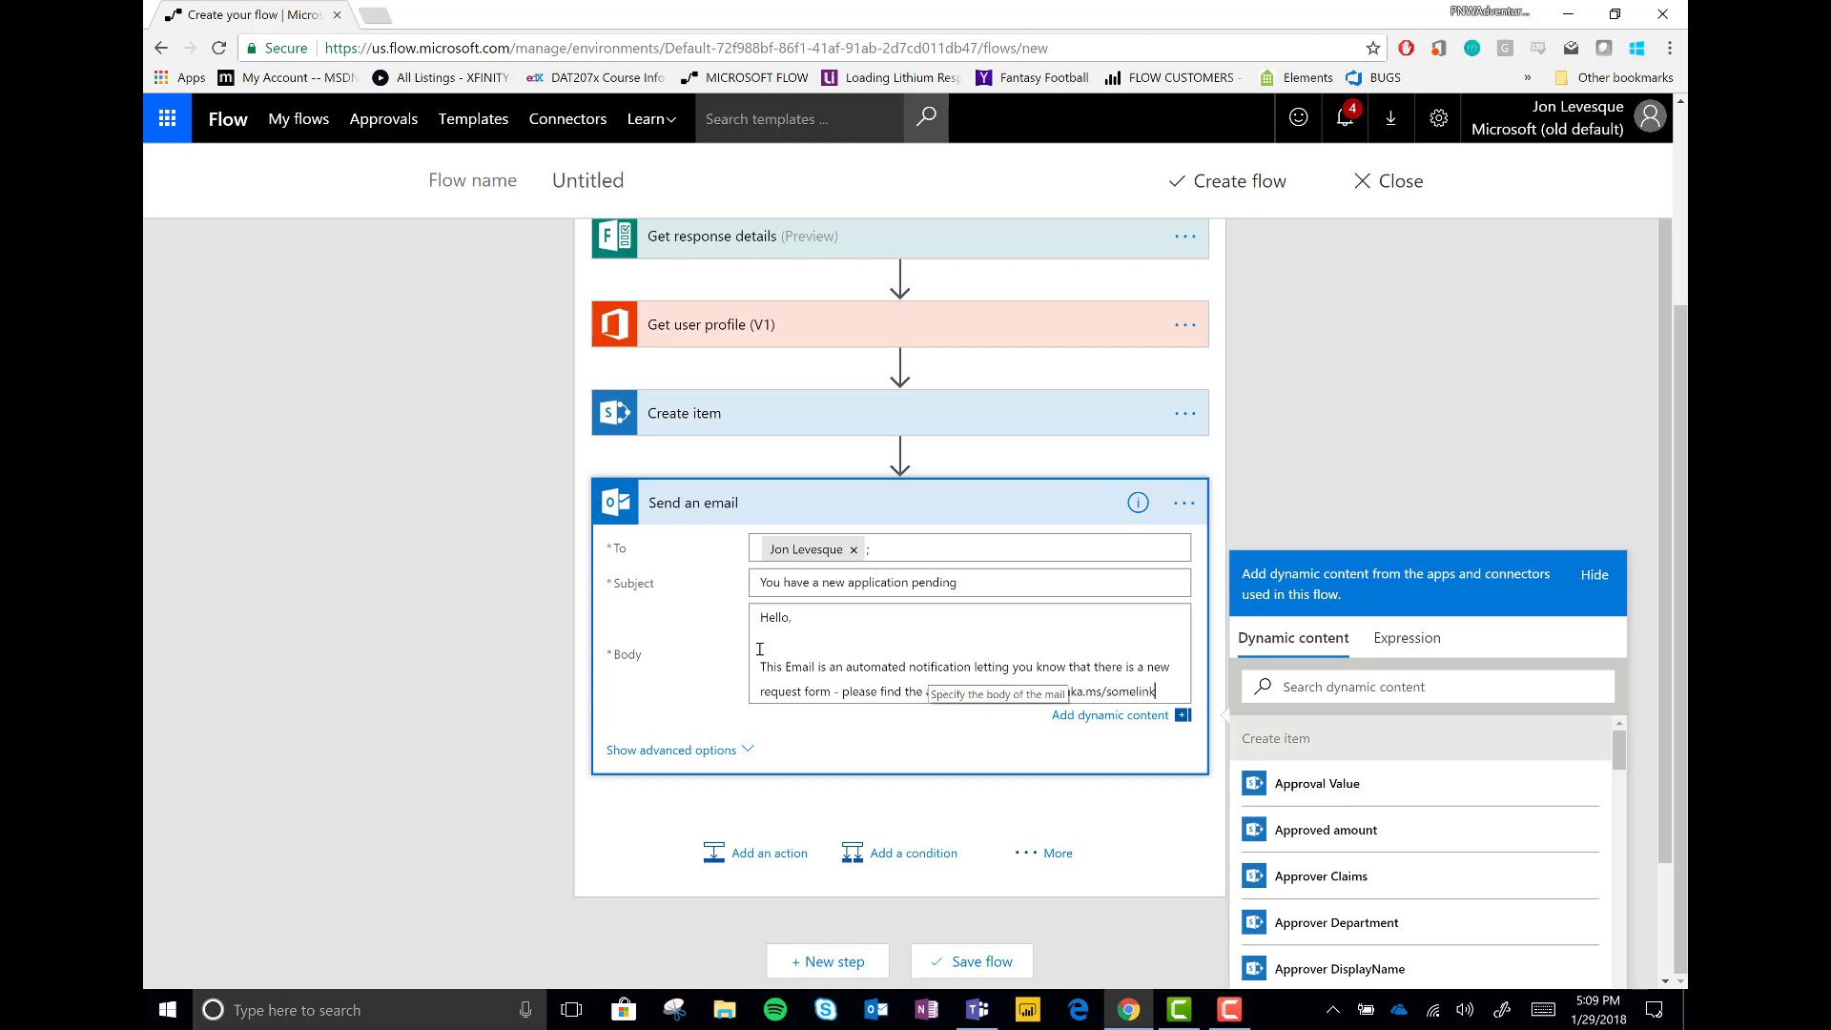
{"action": "left_click", "coordinate": [722, 503]}
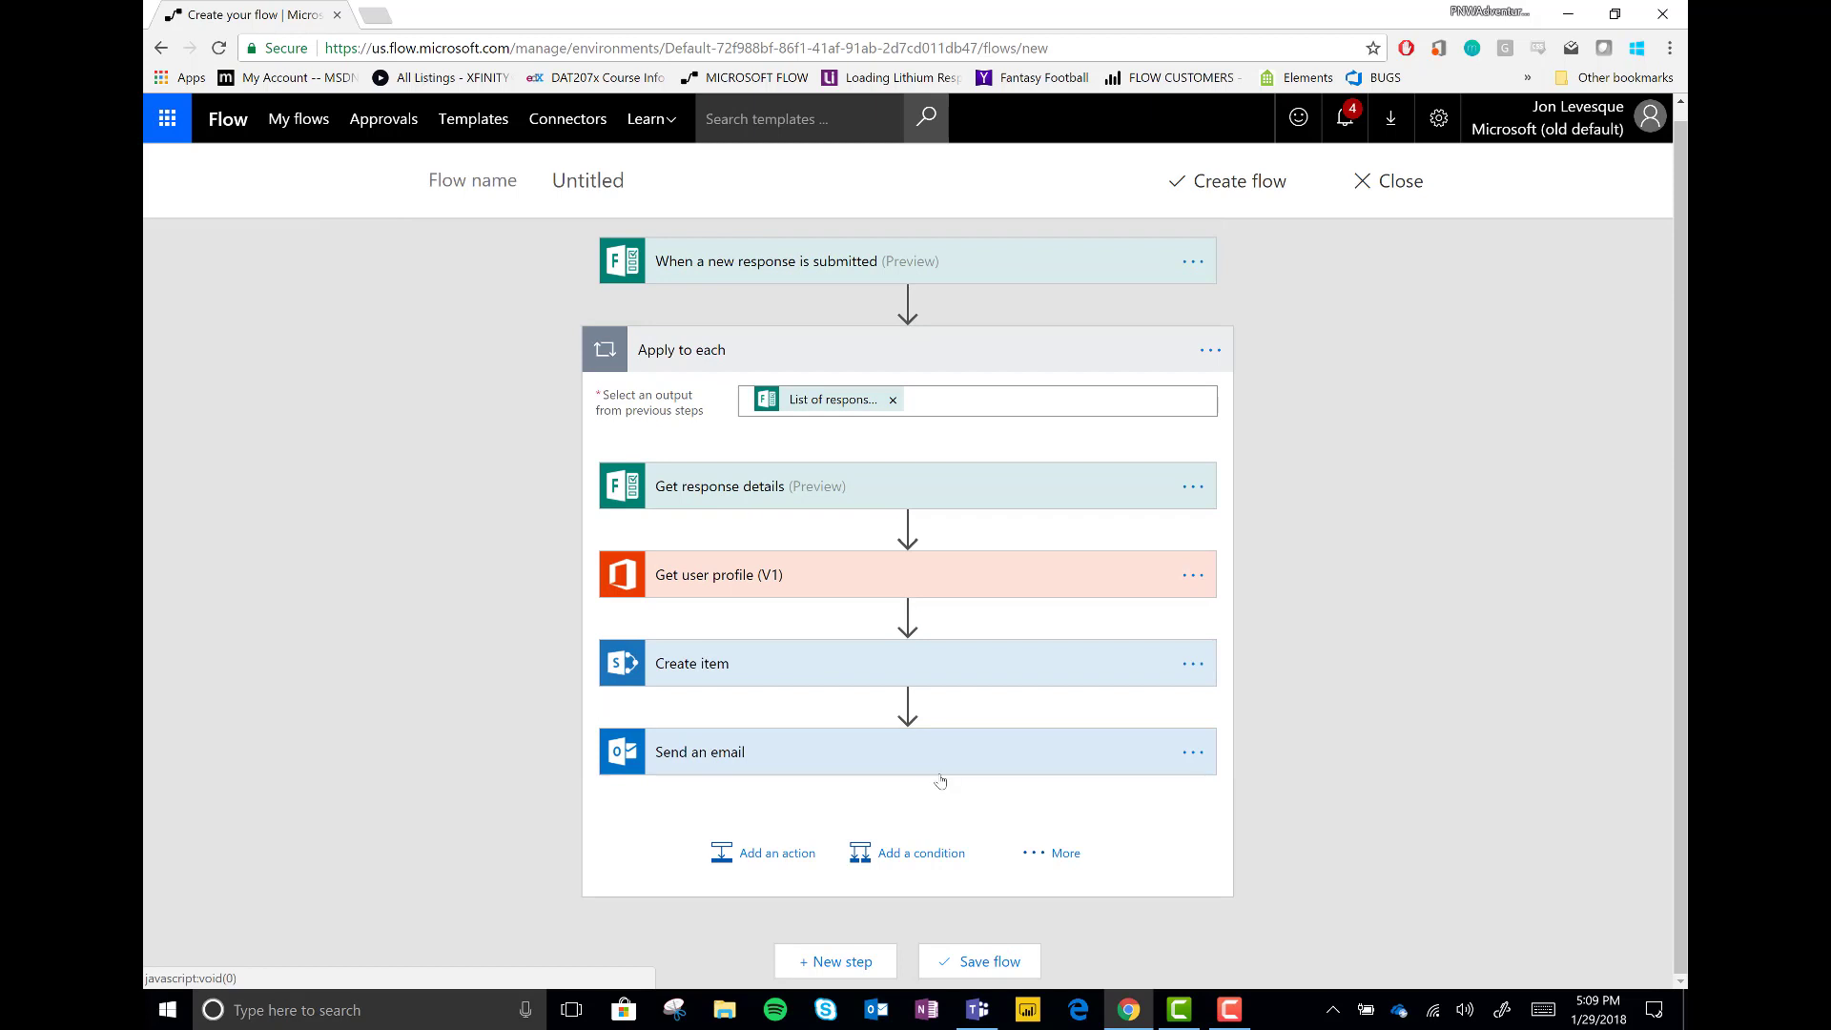
Add Start an approval (Anyone from the assigned list), titled 'New Application(s) pending', assigned to the approver
{"action": "left_click", "coordinate": [763, 853]}
{"action": "type", "text": "approval"}
{"action": "scroll", "coordinate": [851, 715], "scroll_direction": "down", "scroll_amount": 1}
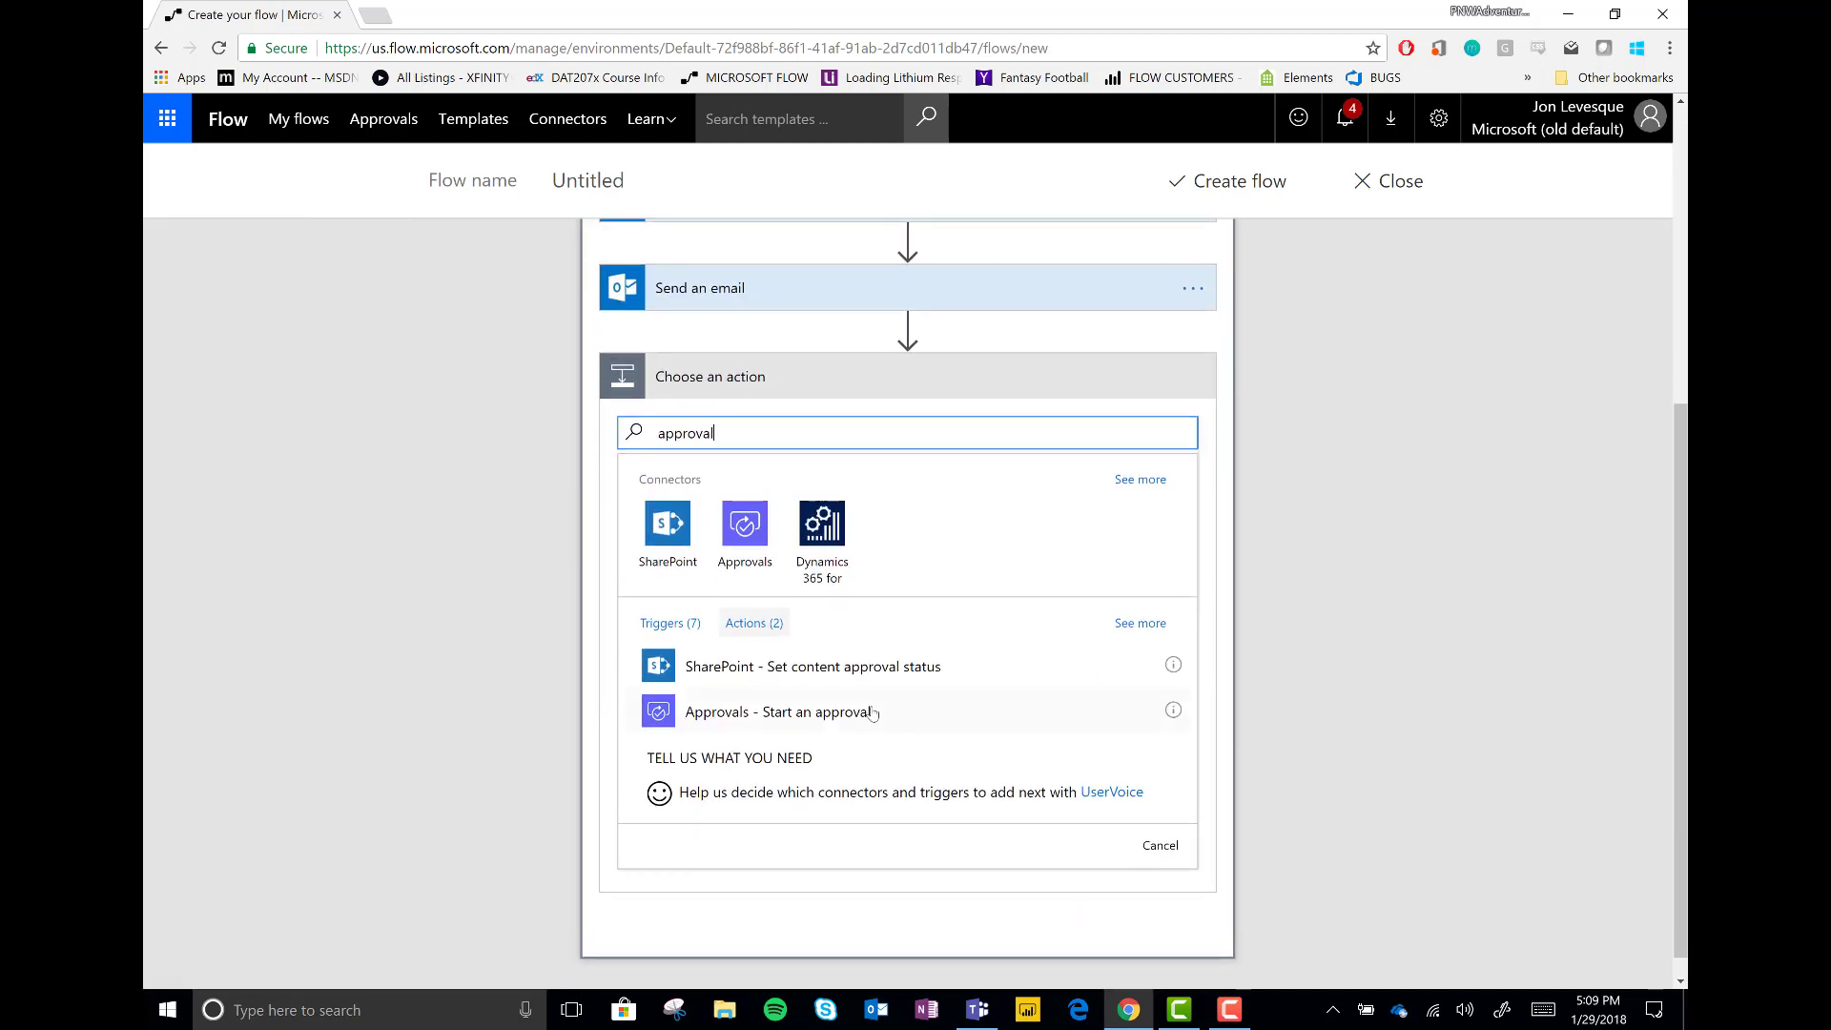
{"action": "left_click", "coordinate": [775, 714]}
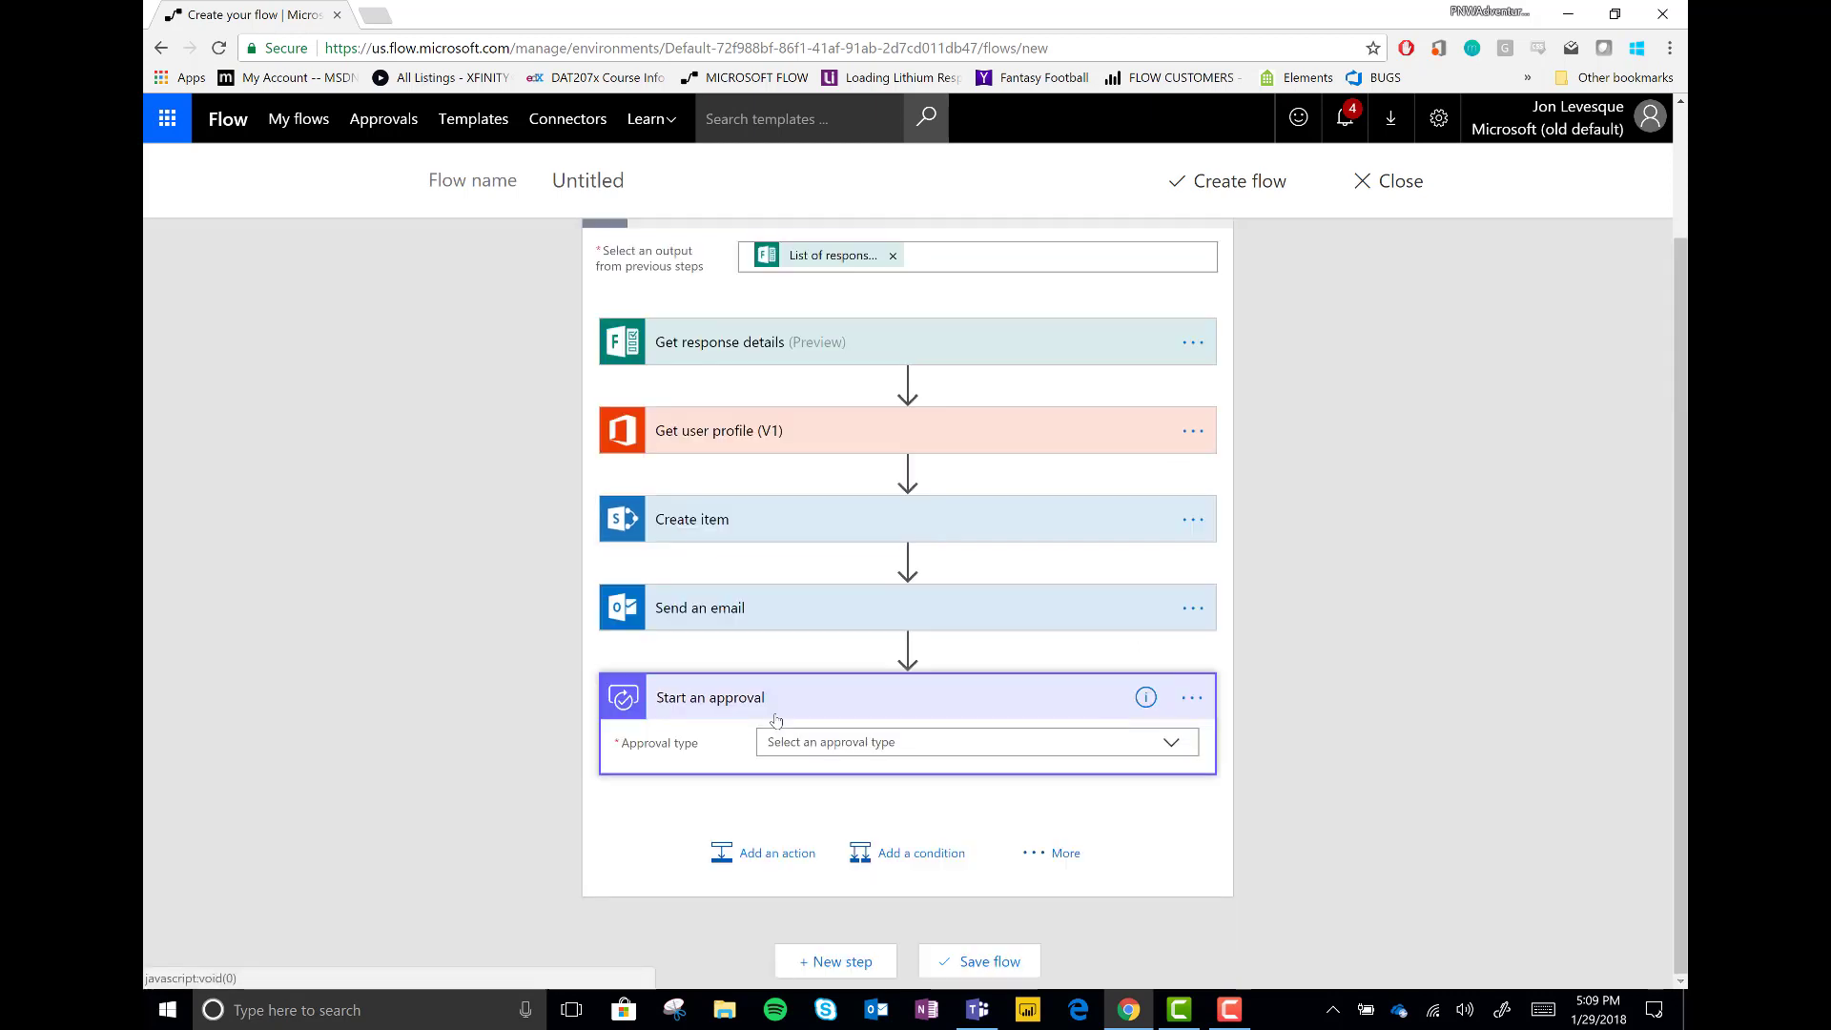
{"action": "left_click", "coordinate": [812, 743]}
{"action": "left_click", "coordinate": [817, 769]}
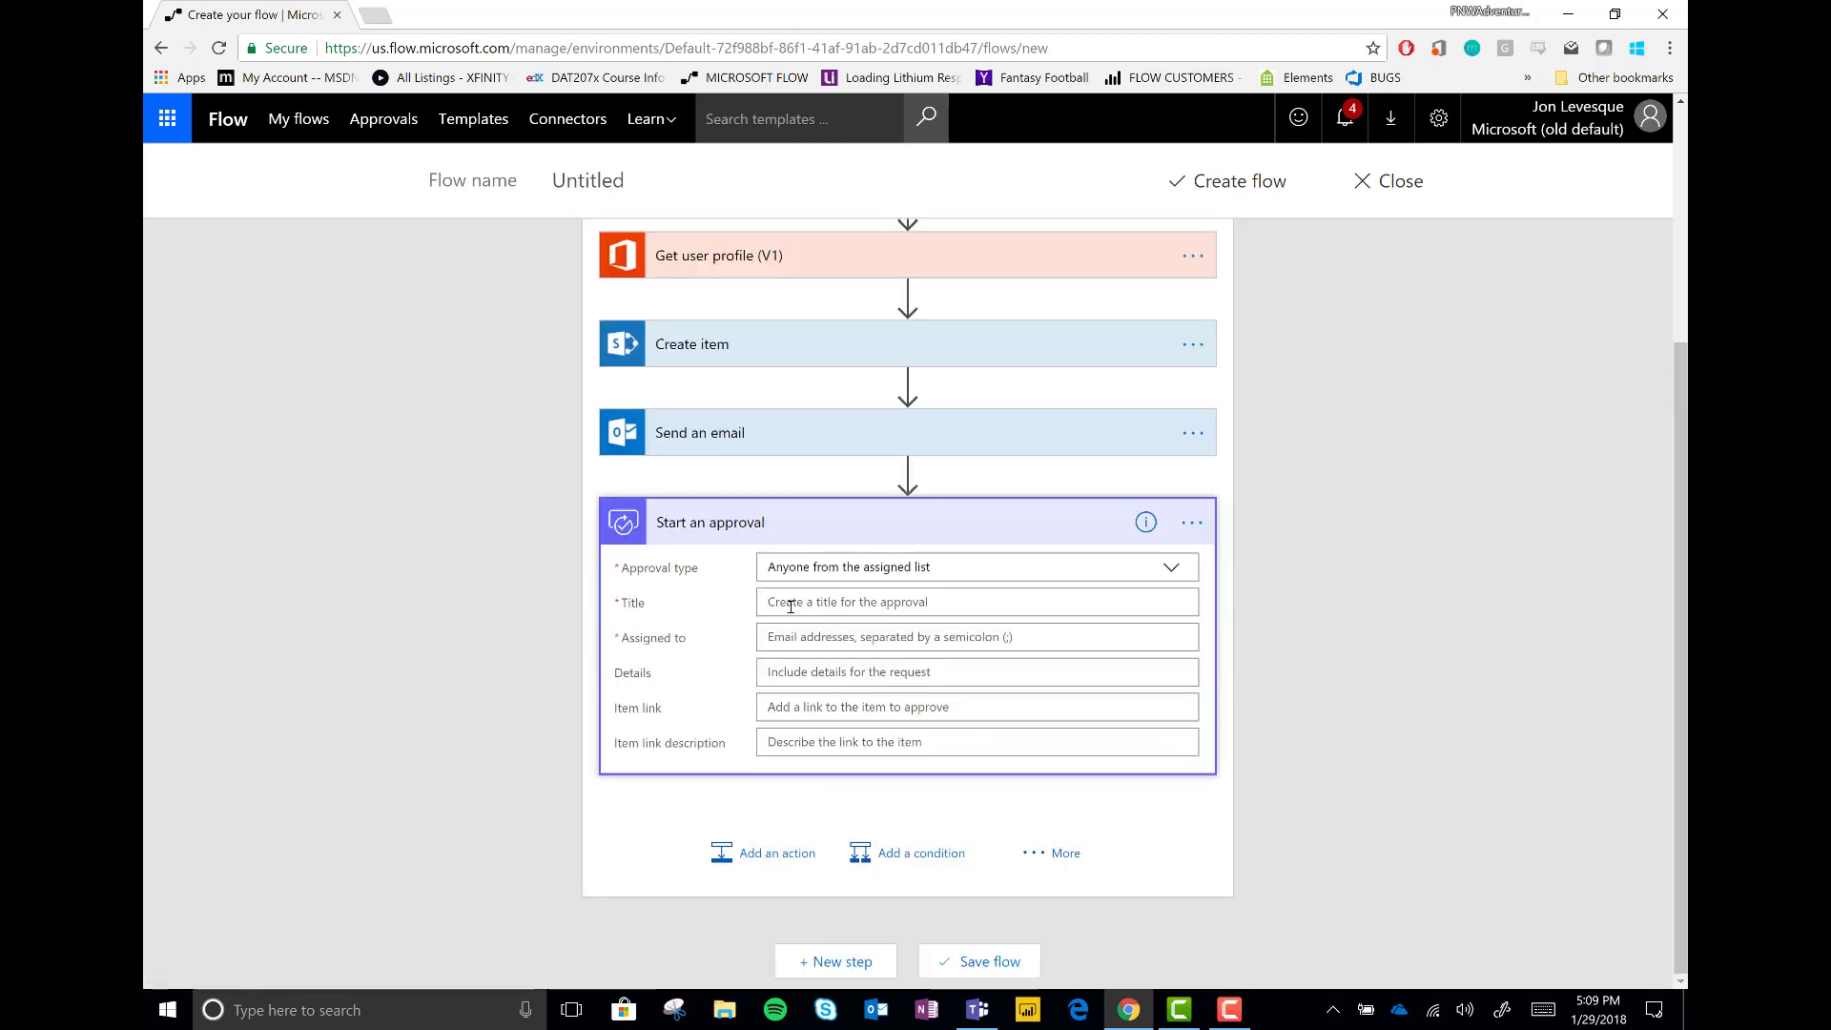
{"action": "left_click", "coordinate": [828, 599]}
{"action": "type", "text": "New Application("}
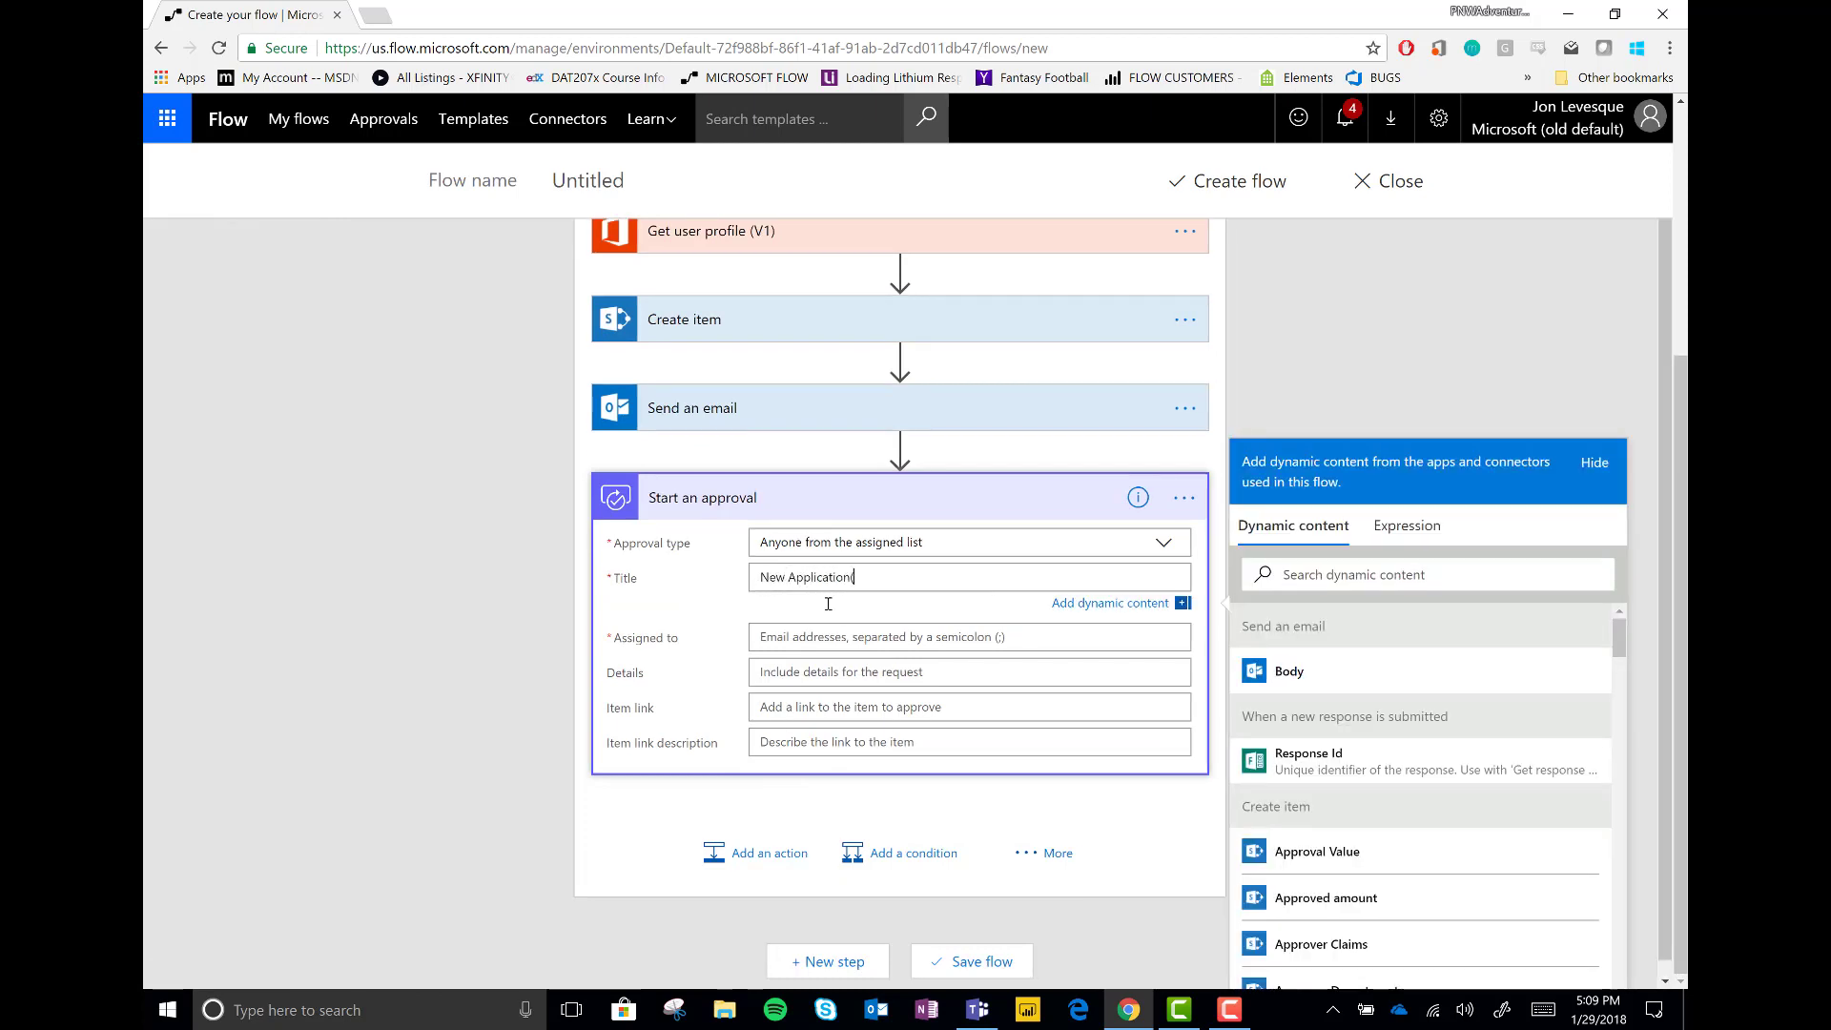
{"action": "type", "text": "s) pending"}
{"action": "left_click", "coordinate": [823, 641]}
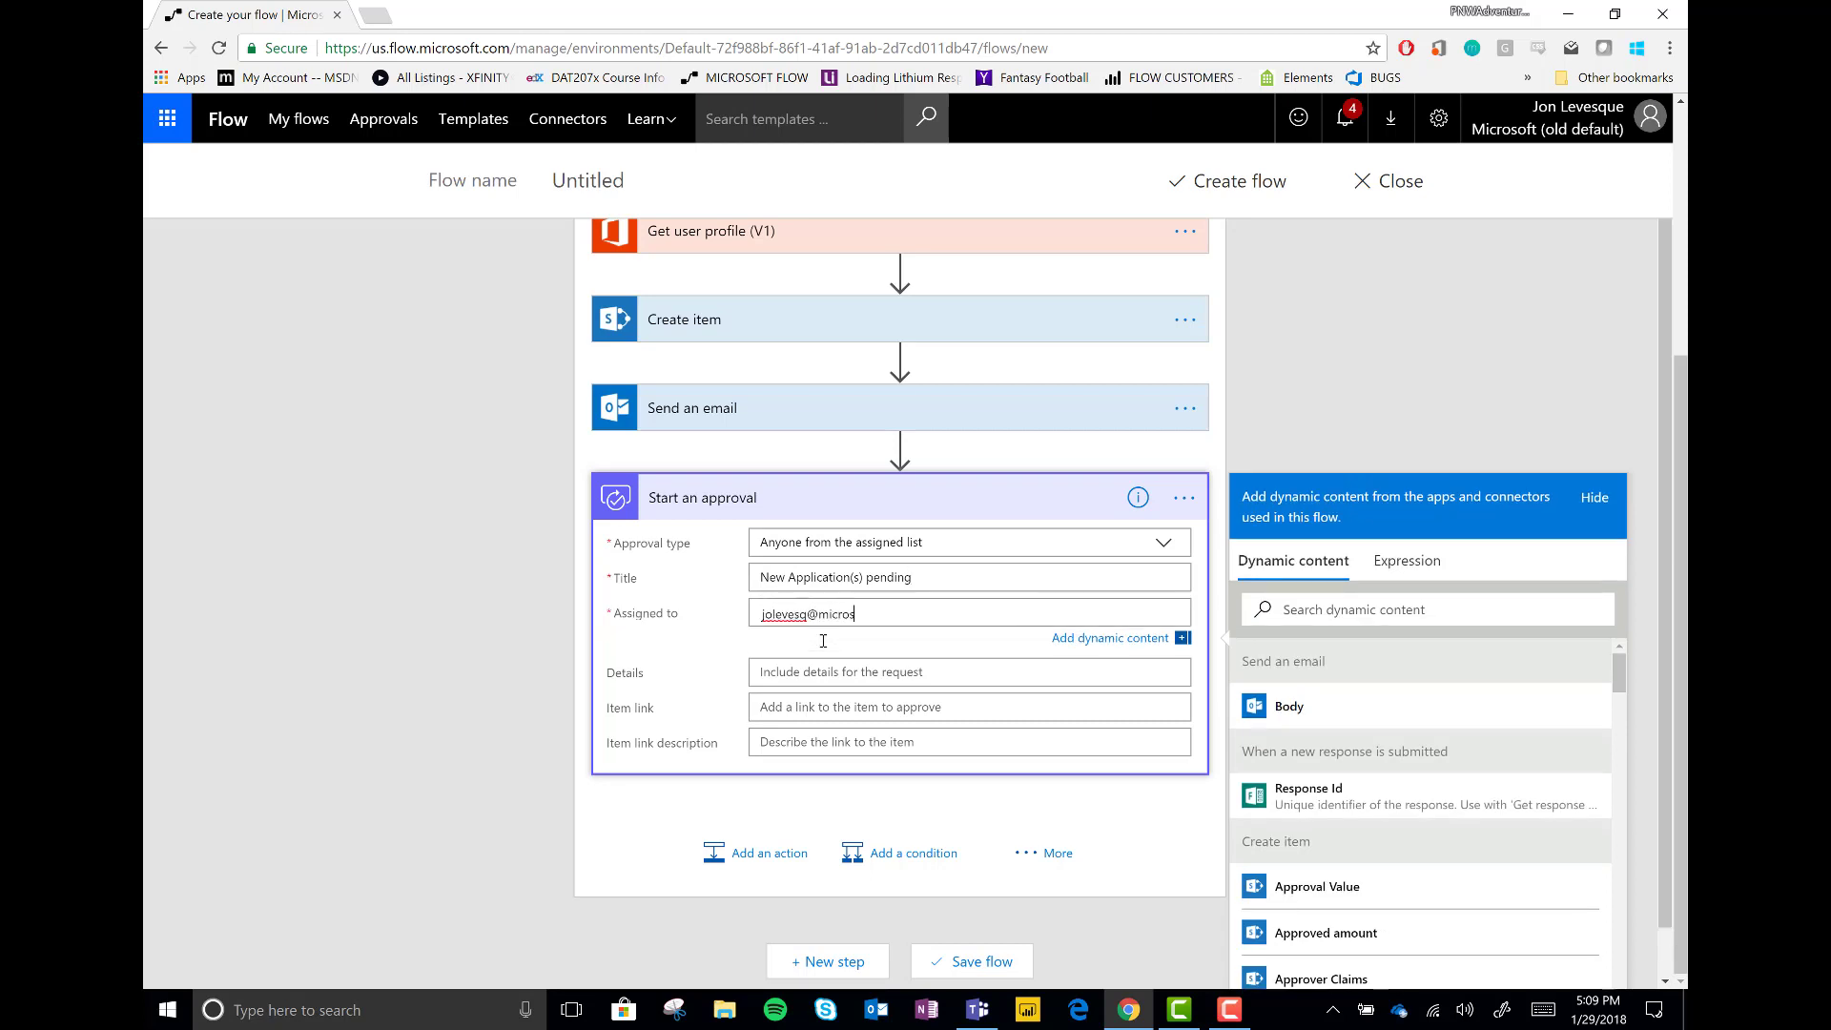
{"action": "left_click", "coordinate": [825, 672]}
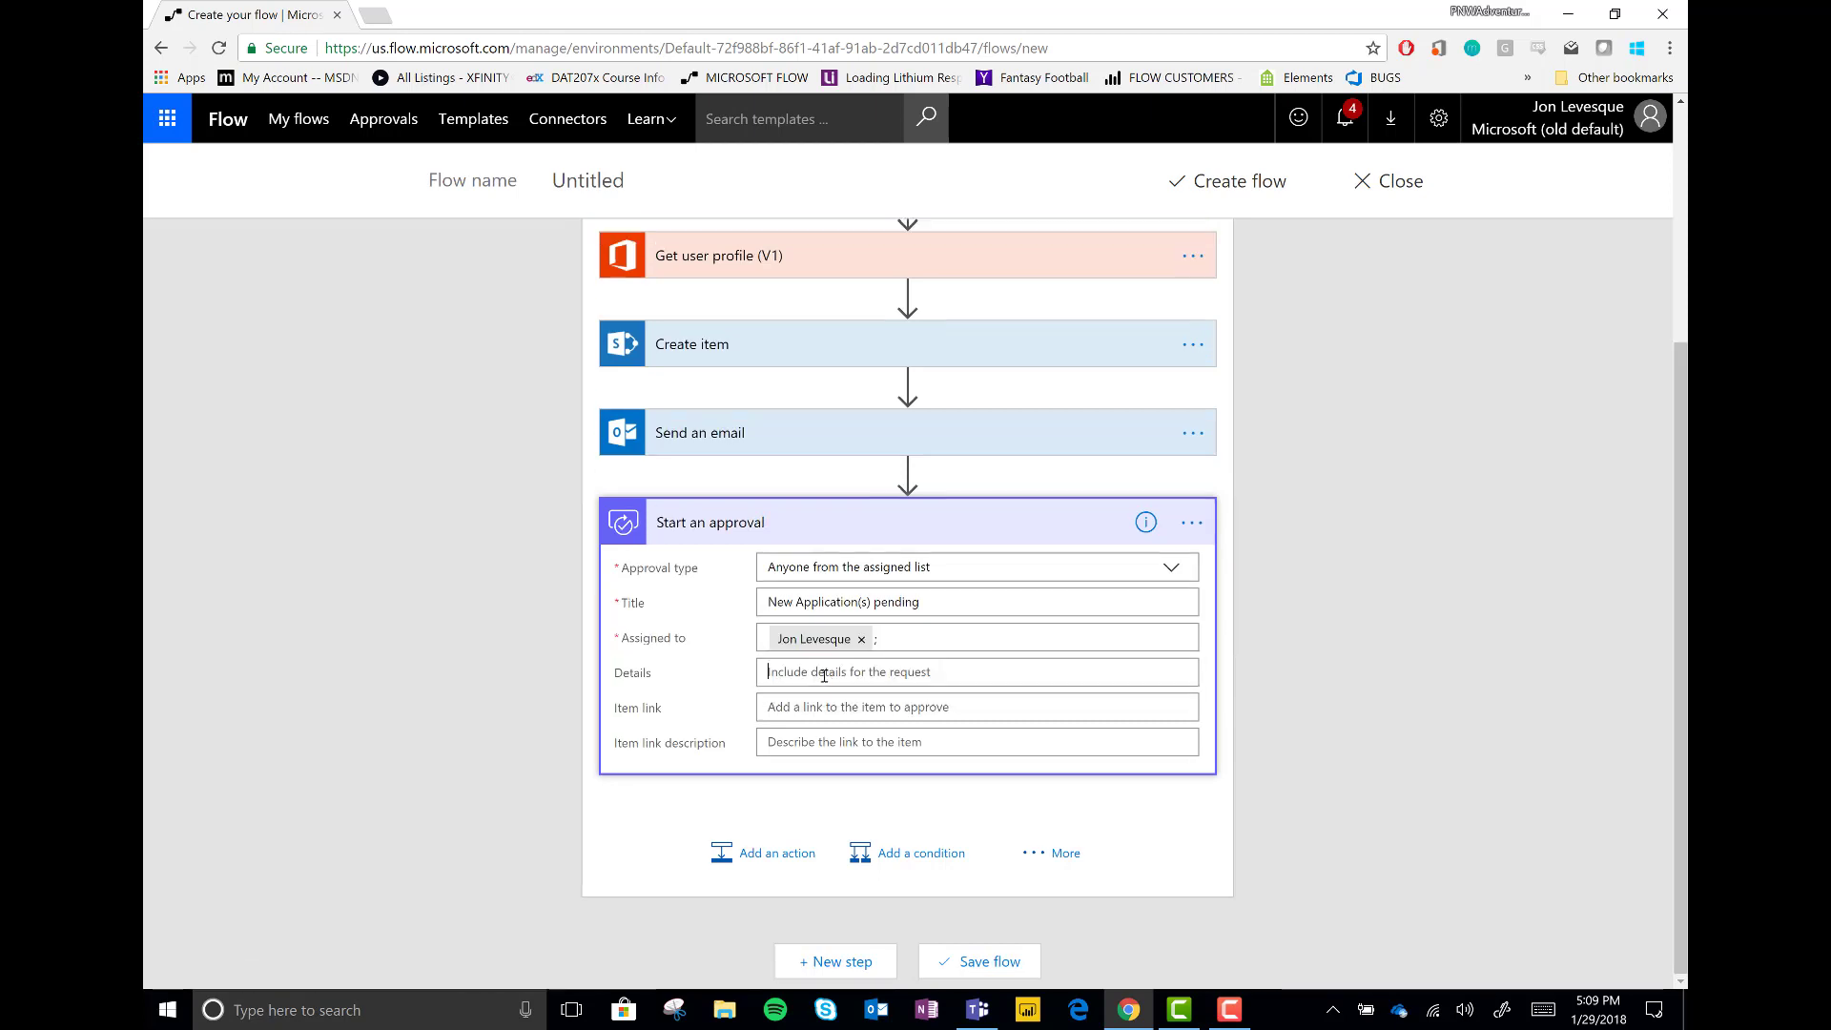
Type a 'Hello,' greeting and a note that an application needs approval
{"action": "type", "text": "Hello,"}
{"action": "key", "text": "Return"}
{"action": "key", "text": "Return"}
{"action": "type", "text": "There is a new request"}
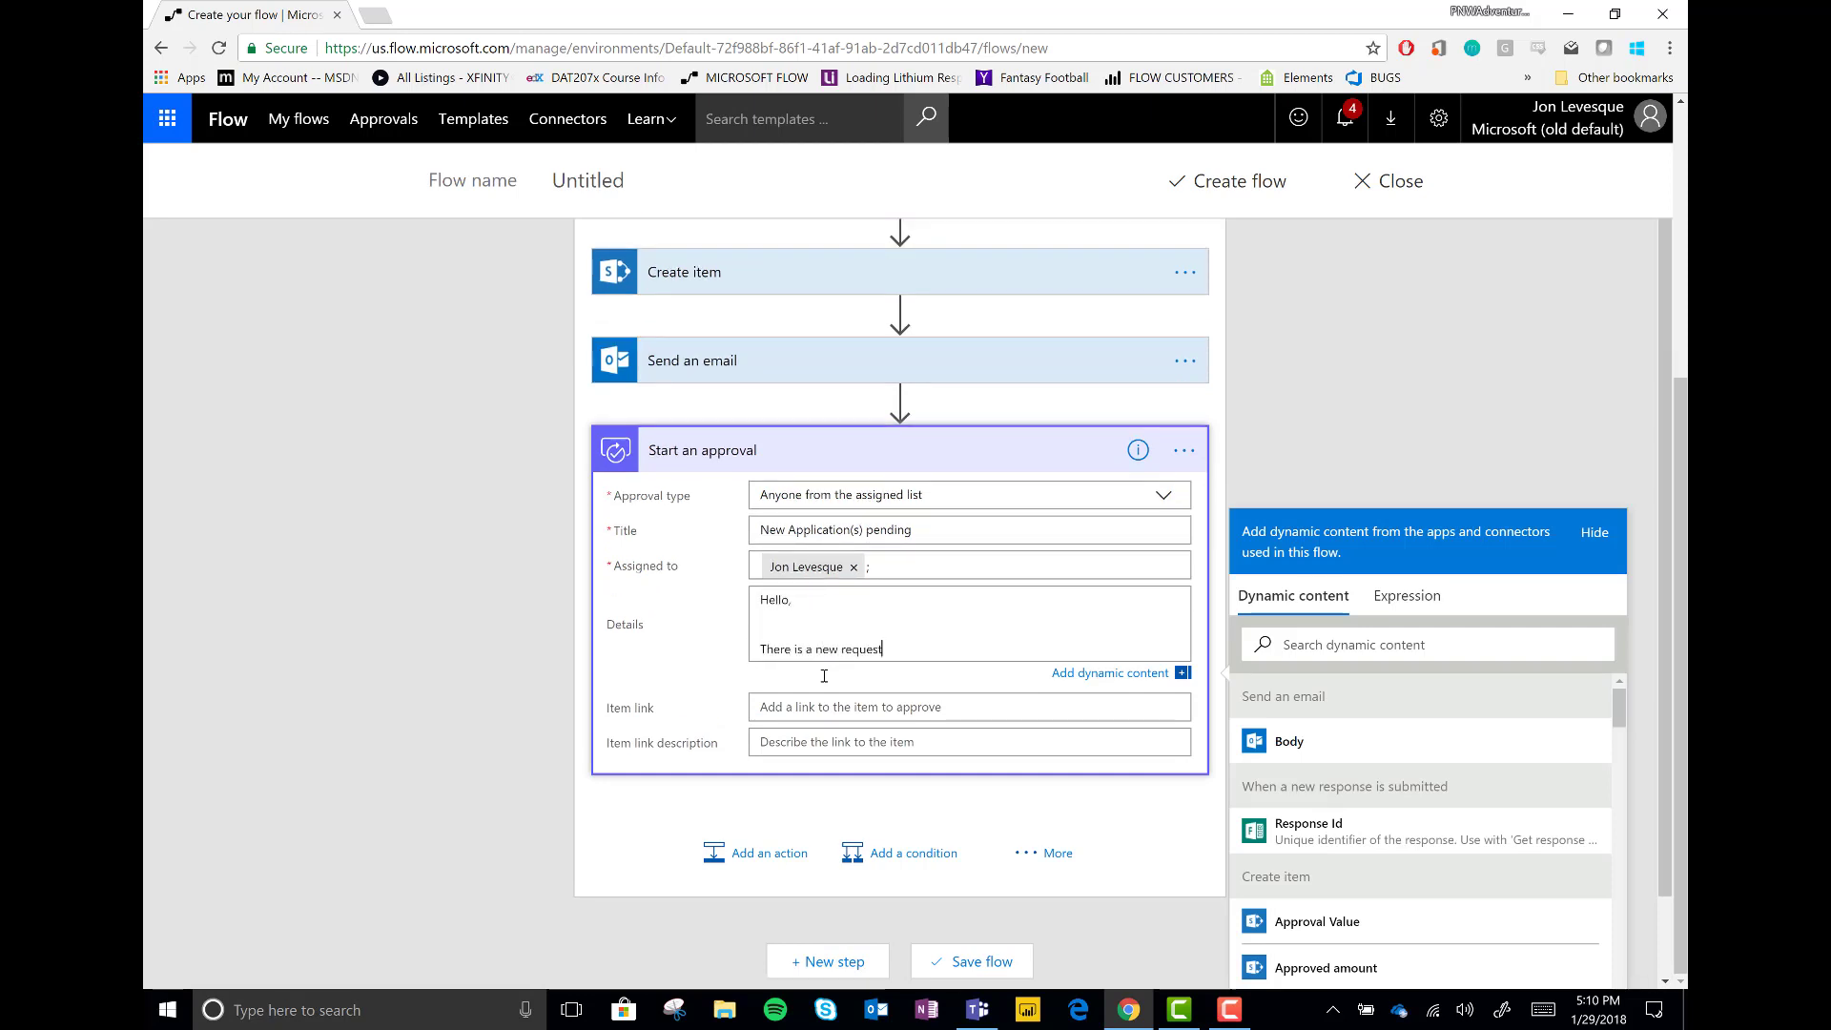
{"action": "key", "text": "BackSpace"}
{"action": "key", "text": "BackSpace"}
{"action": "type", "text": "application"}
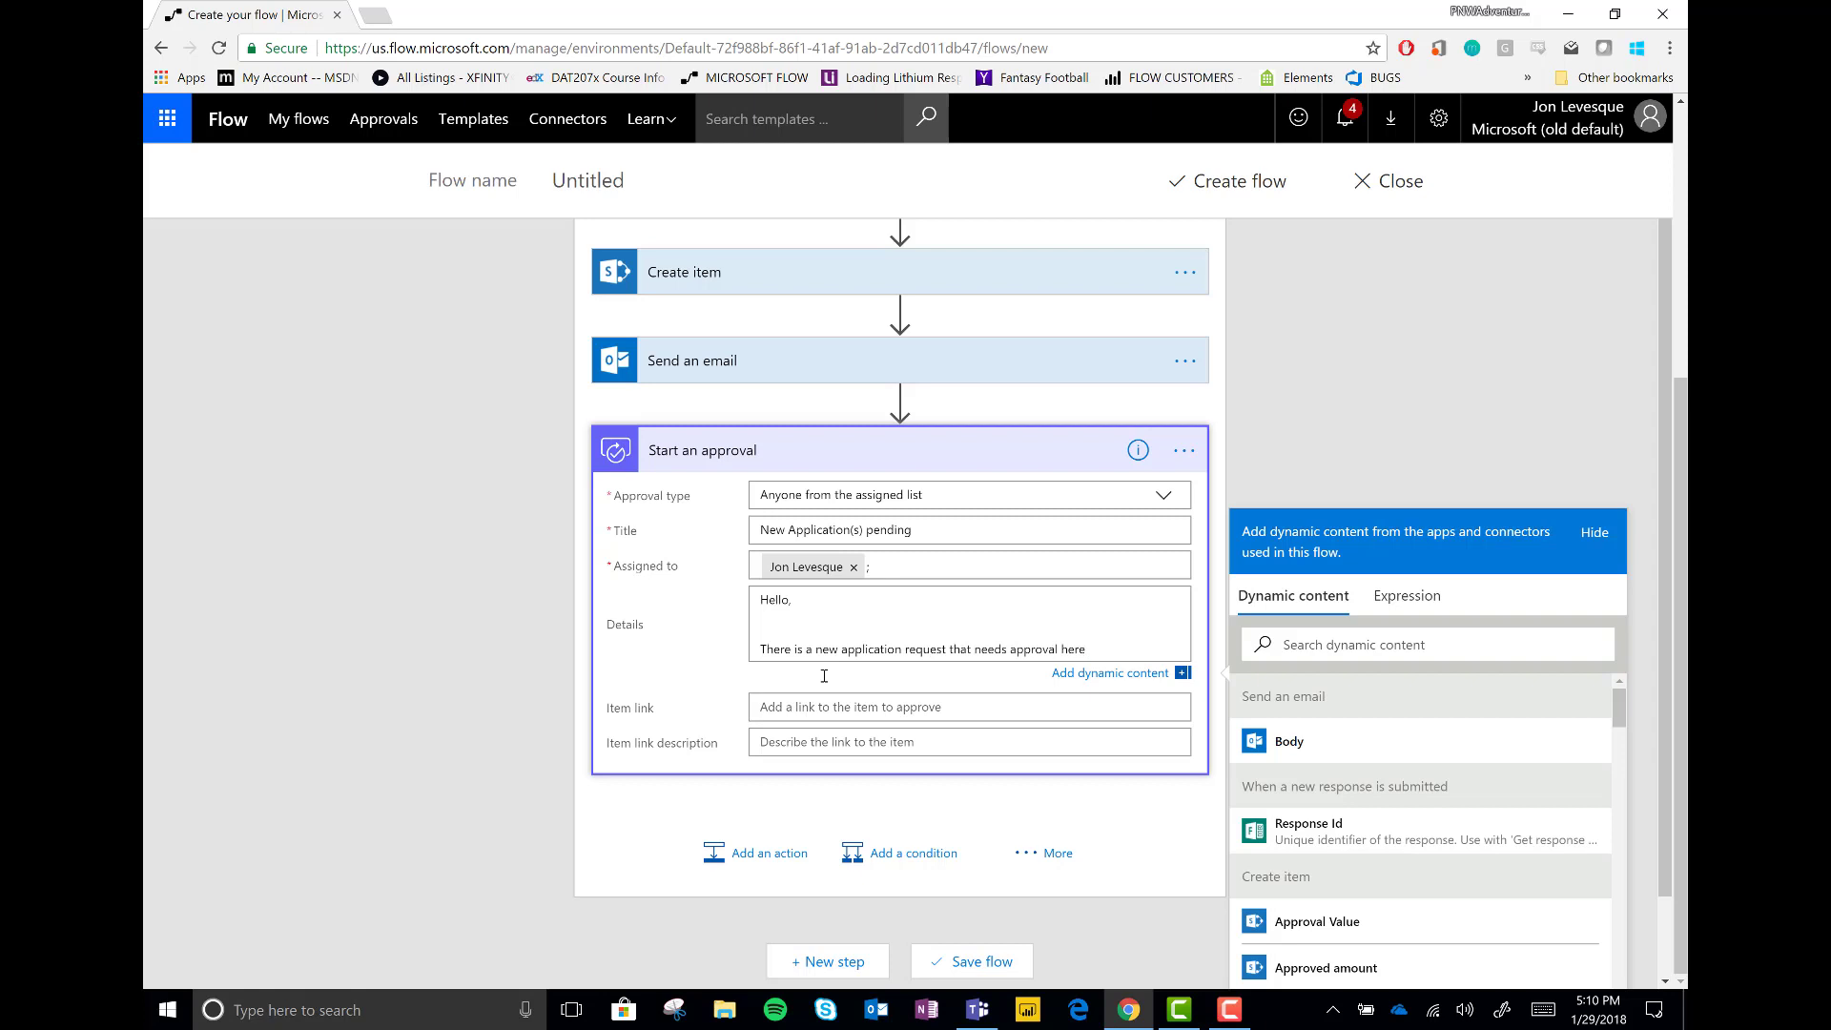
{"action": "key", "text": "Return"}
{"action": "key", "text": "Return"}
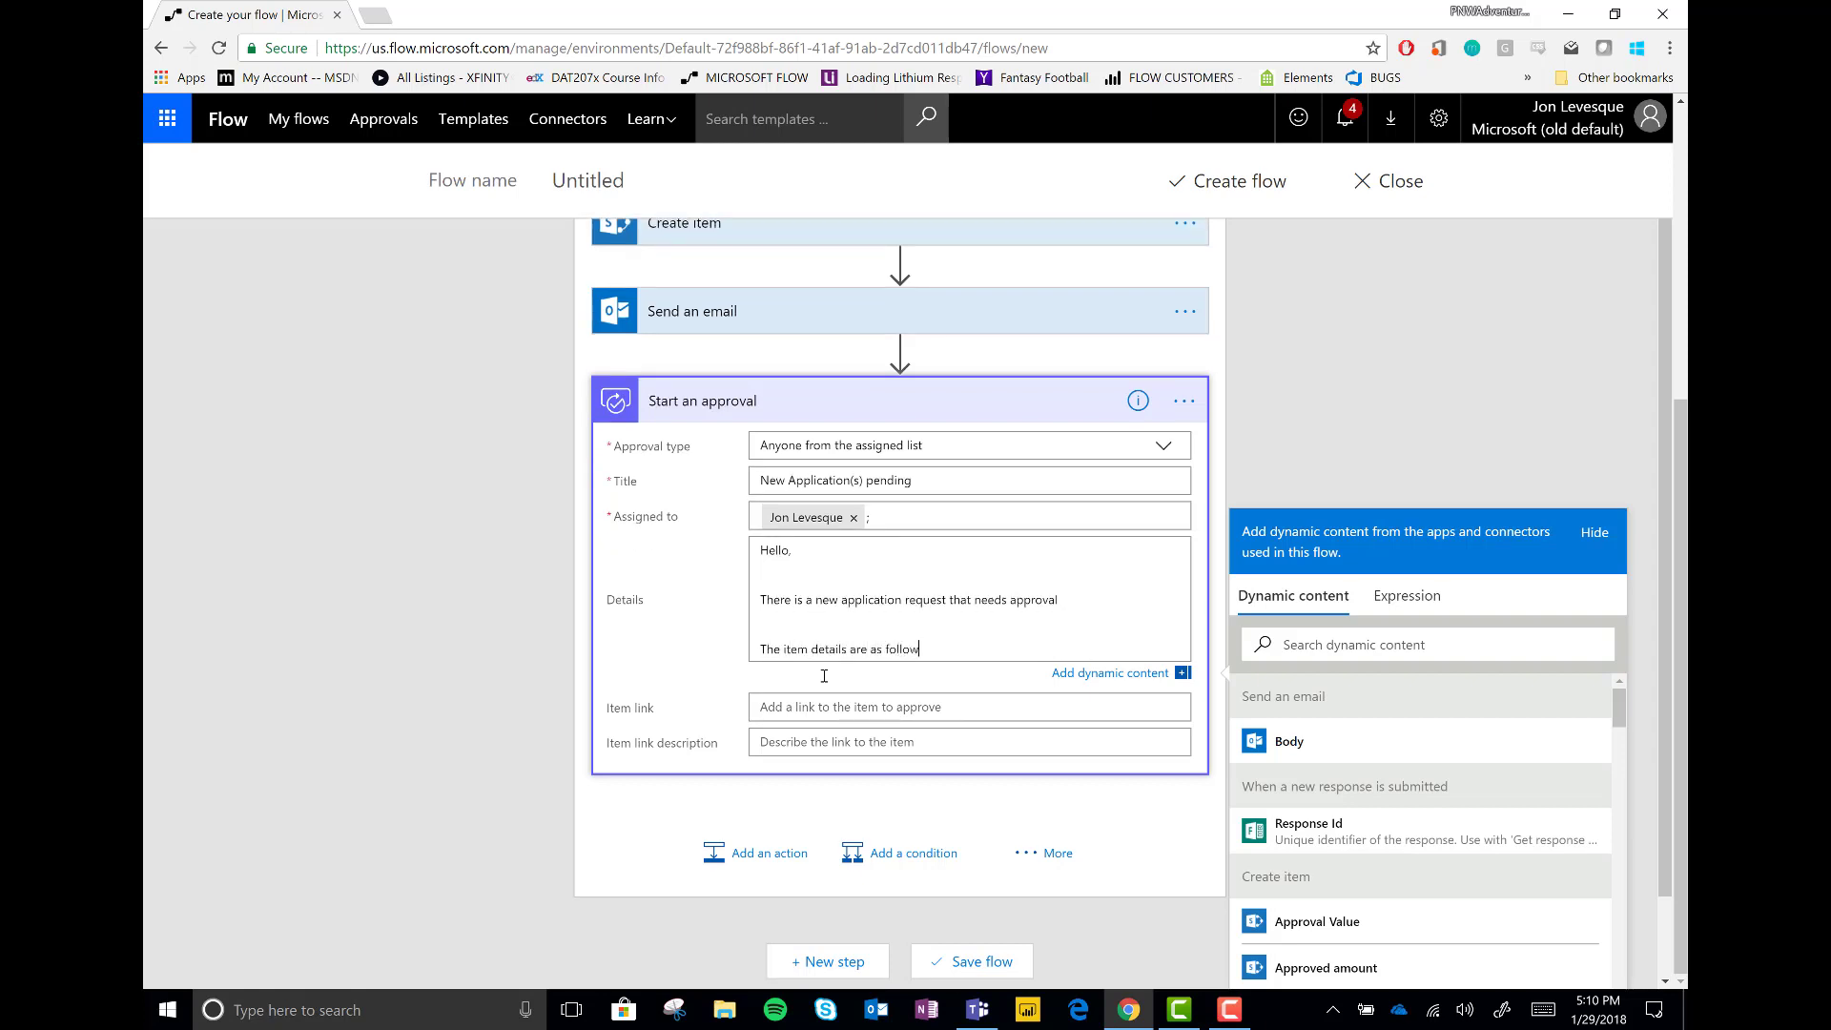
{"action": "key", "text": "Return"}
{"action": "key", "text": "Return"}
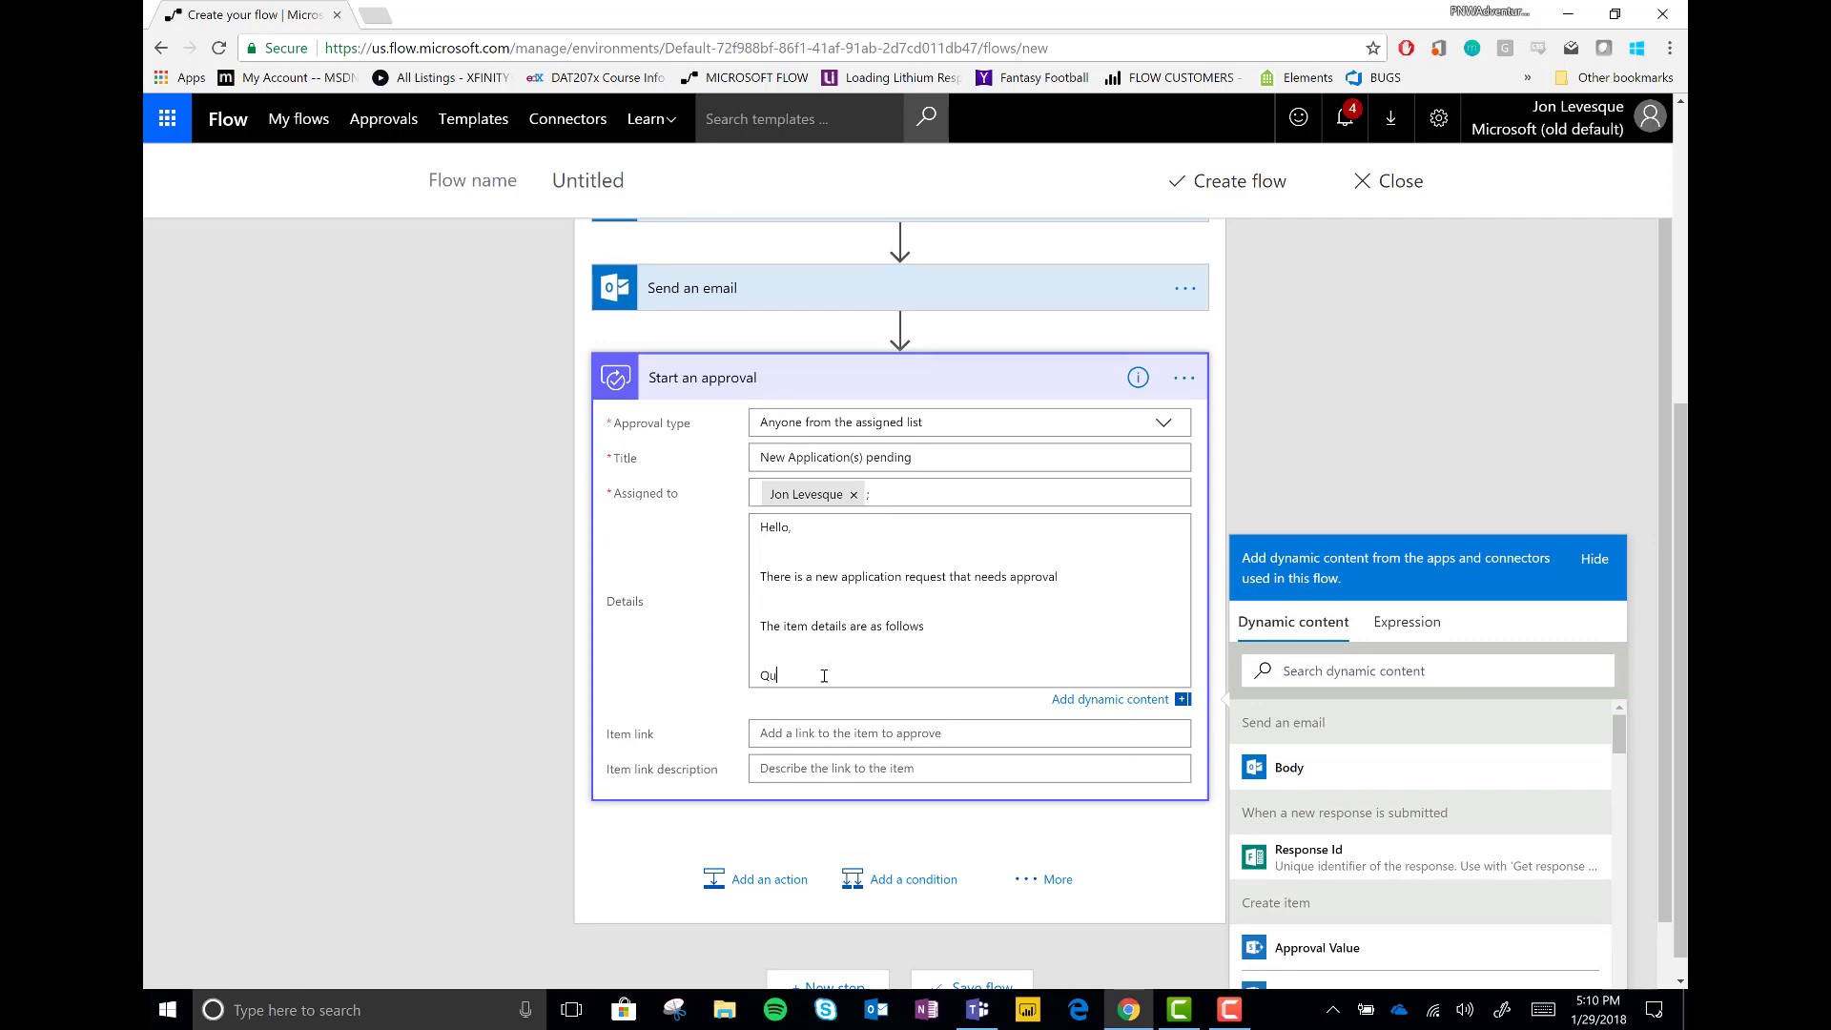
Insert the Question 1 and Question 3 answers and begin the closing link sentence
{"action": "scroll", "coordinate": [1304, 810], "scroll_direction": "down", "scroll_amount": 10}
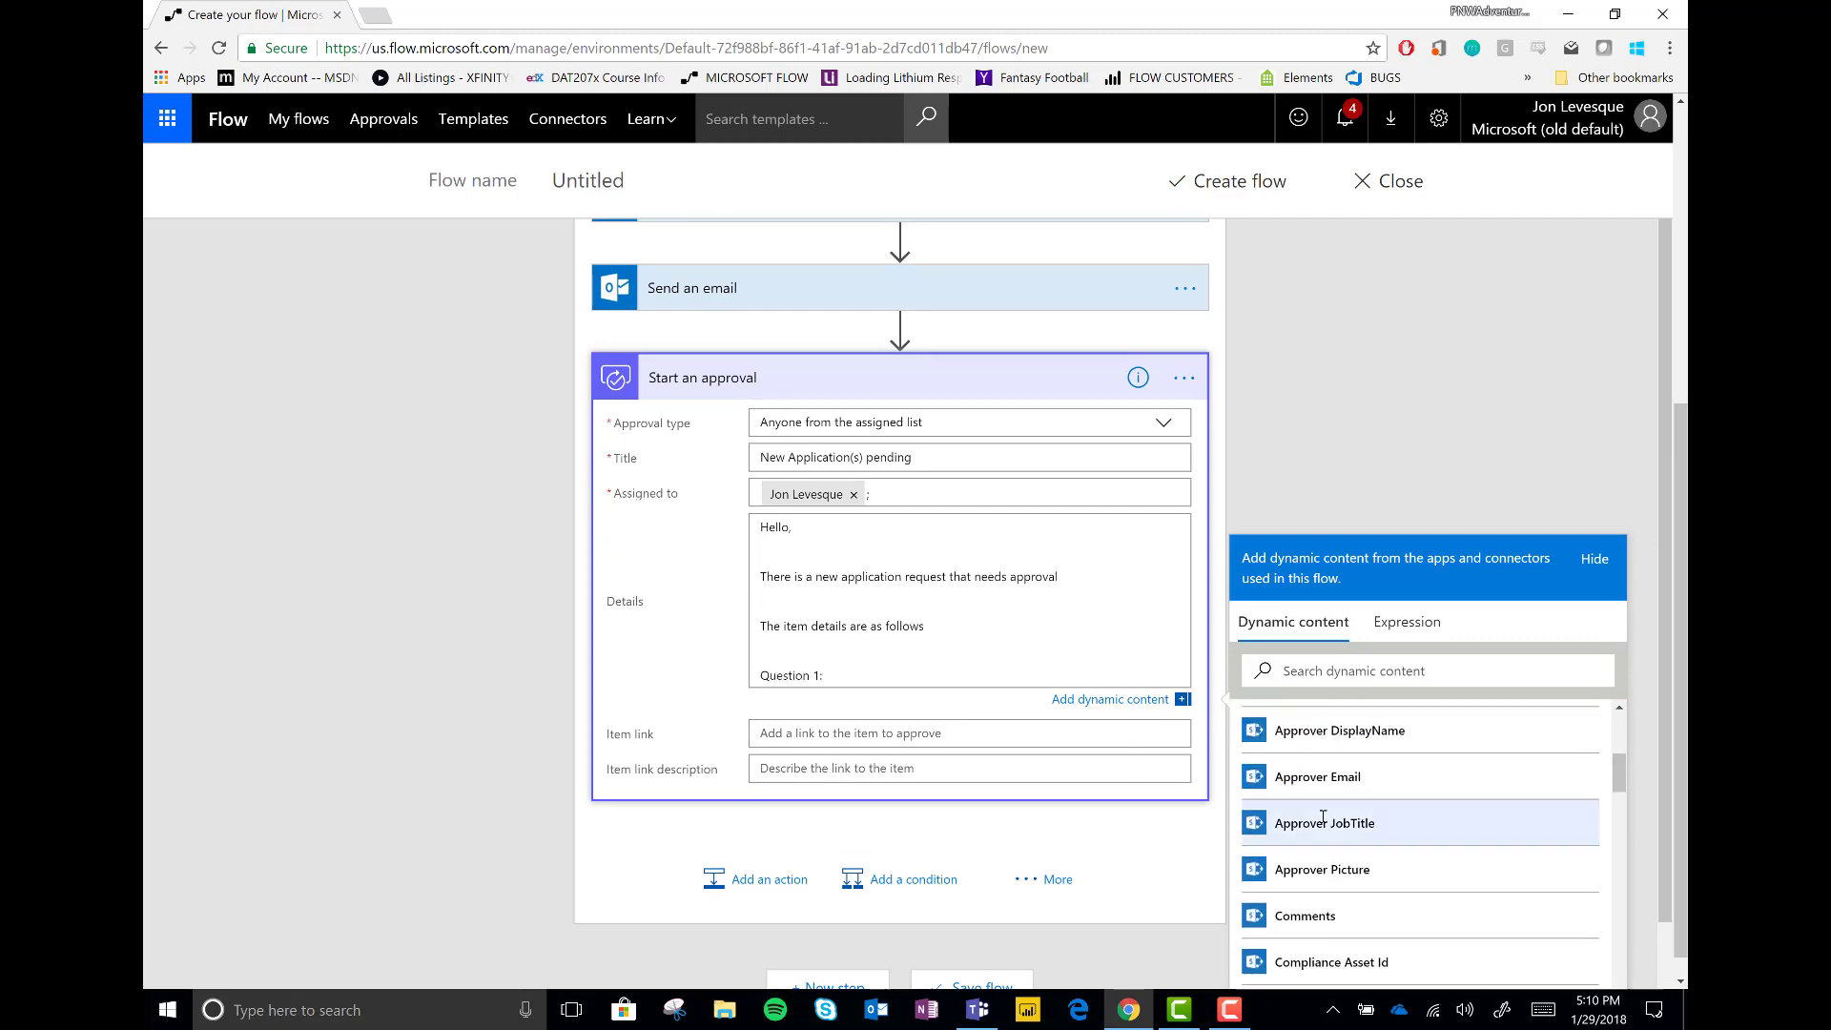
{"action": "left_click", "coordinate": [1323, 838]}
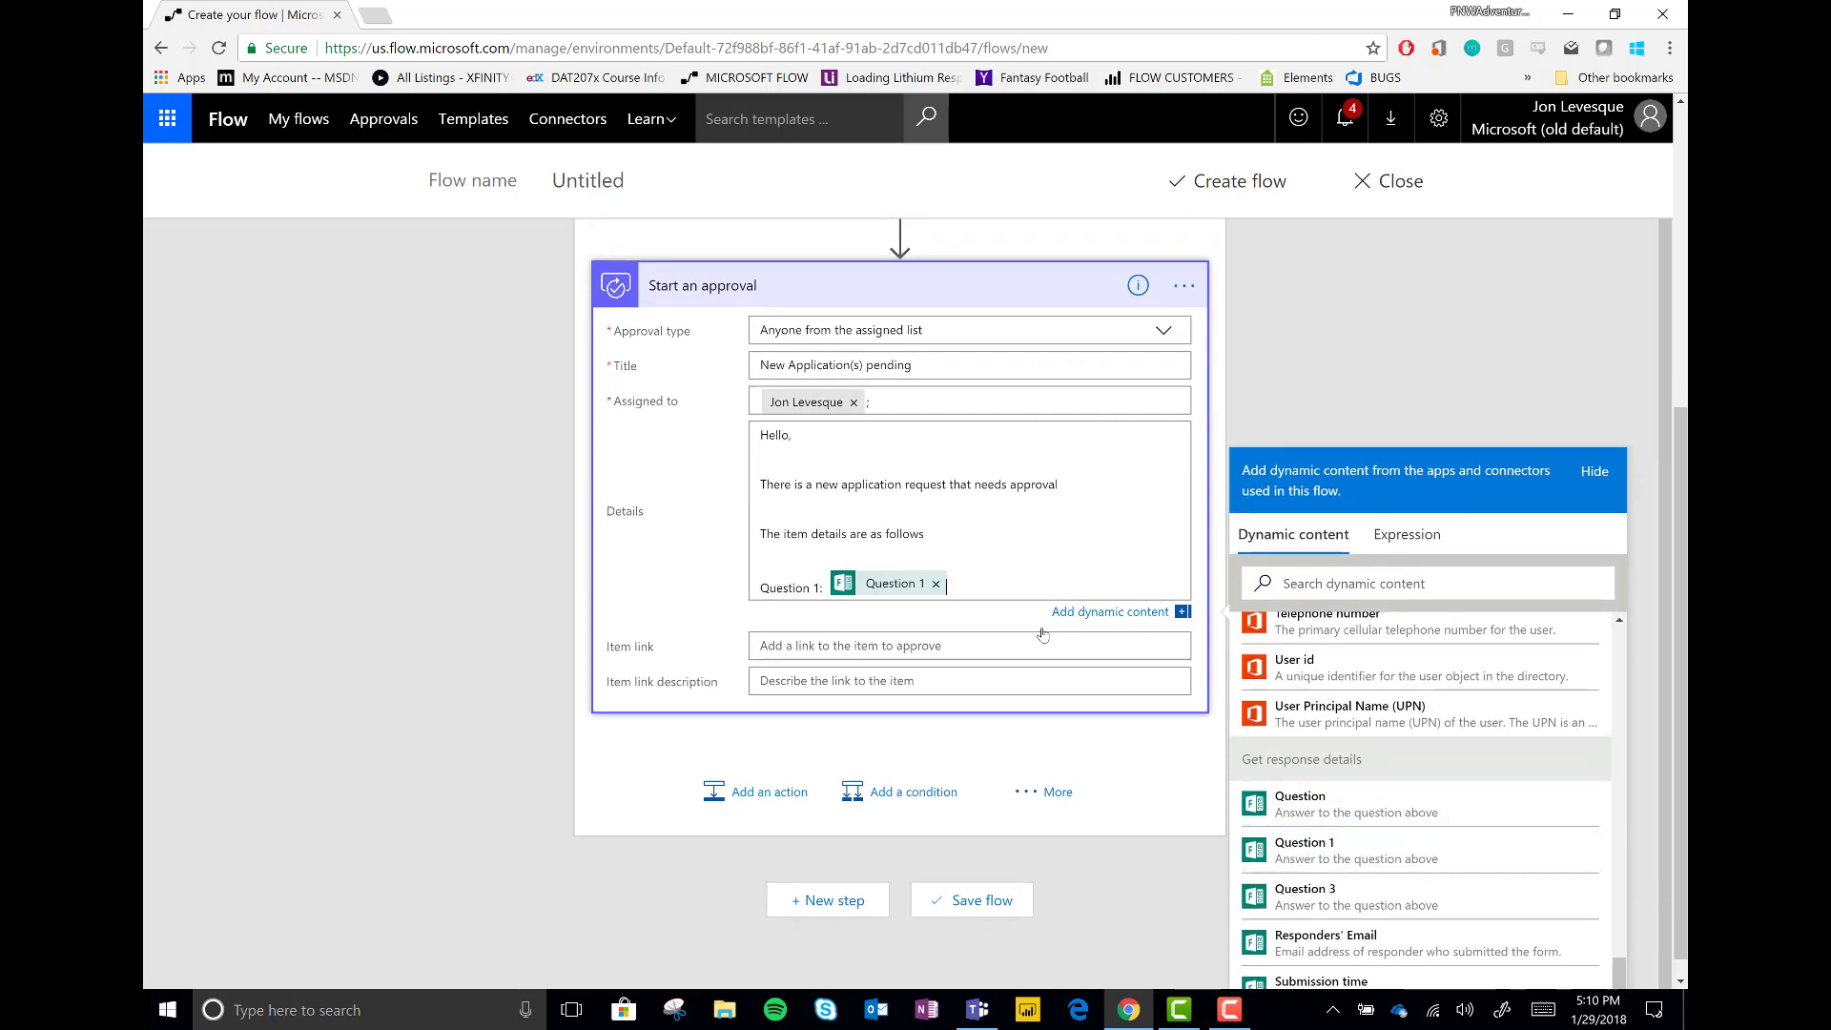
{"action": "key", "text": "Return"}
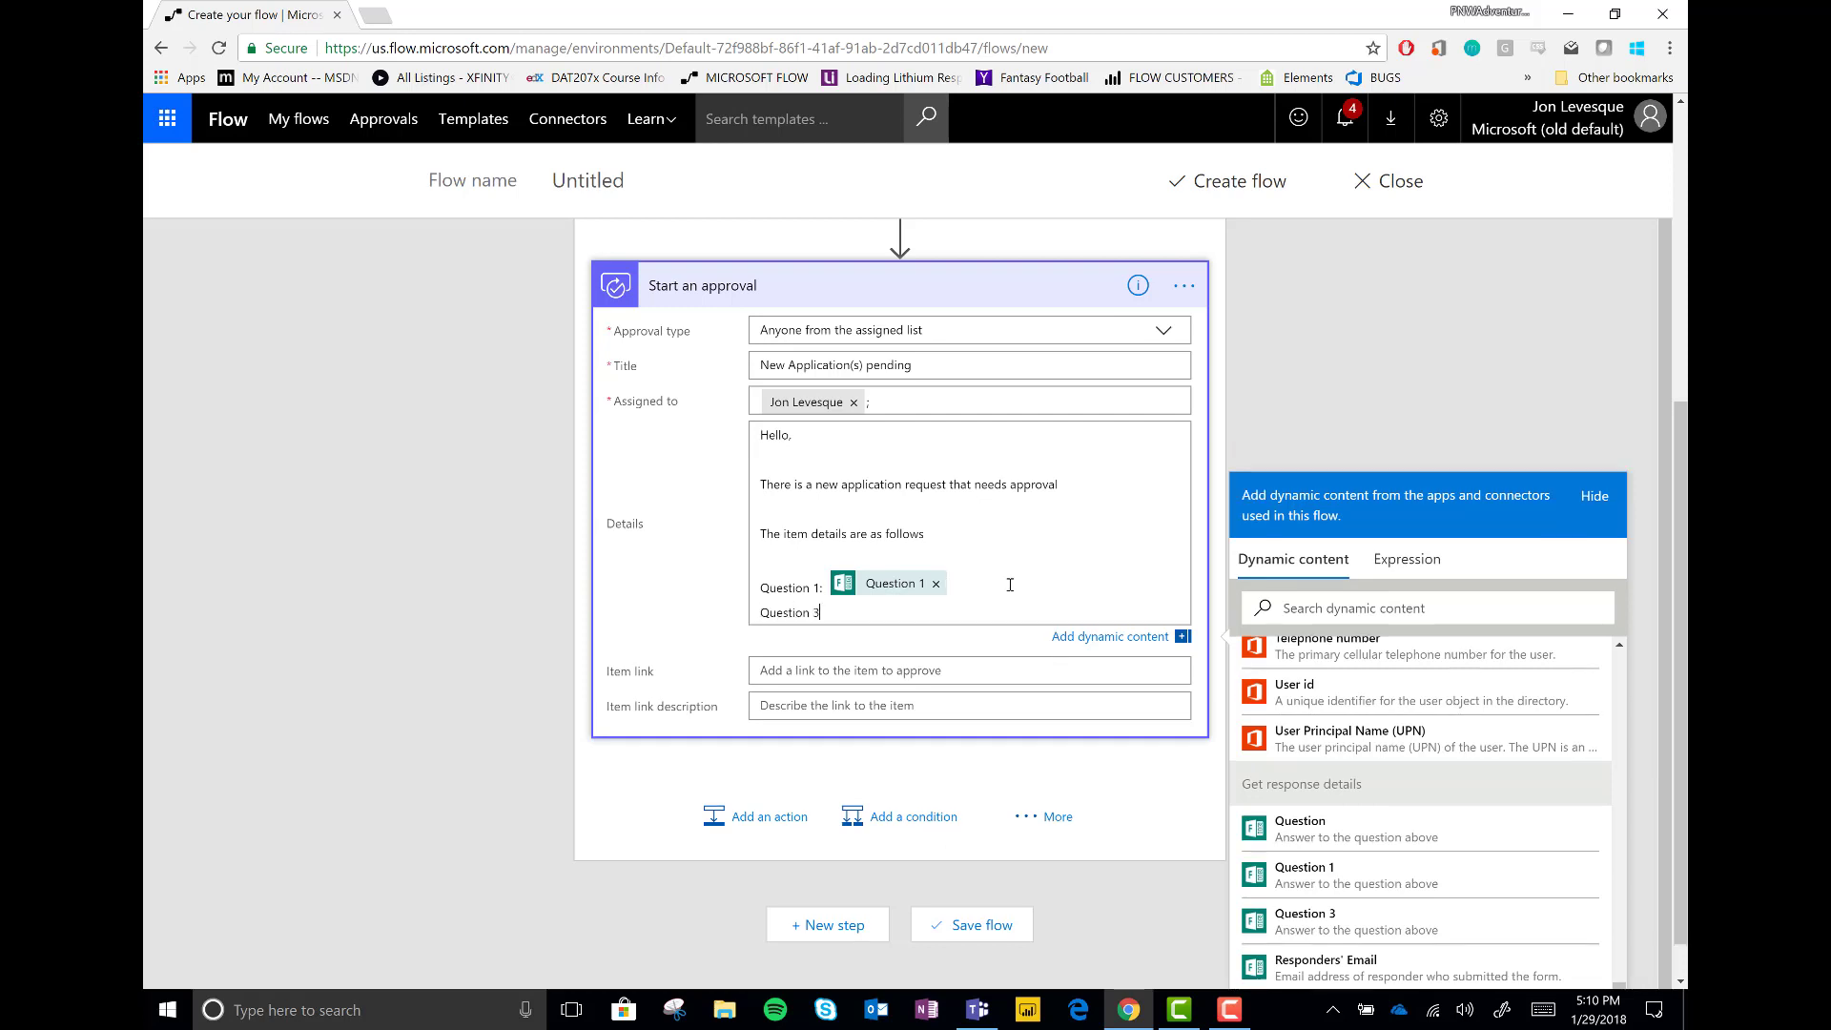
{"action": "left_click", "coordinate": [1307, 921]}
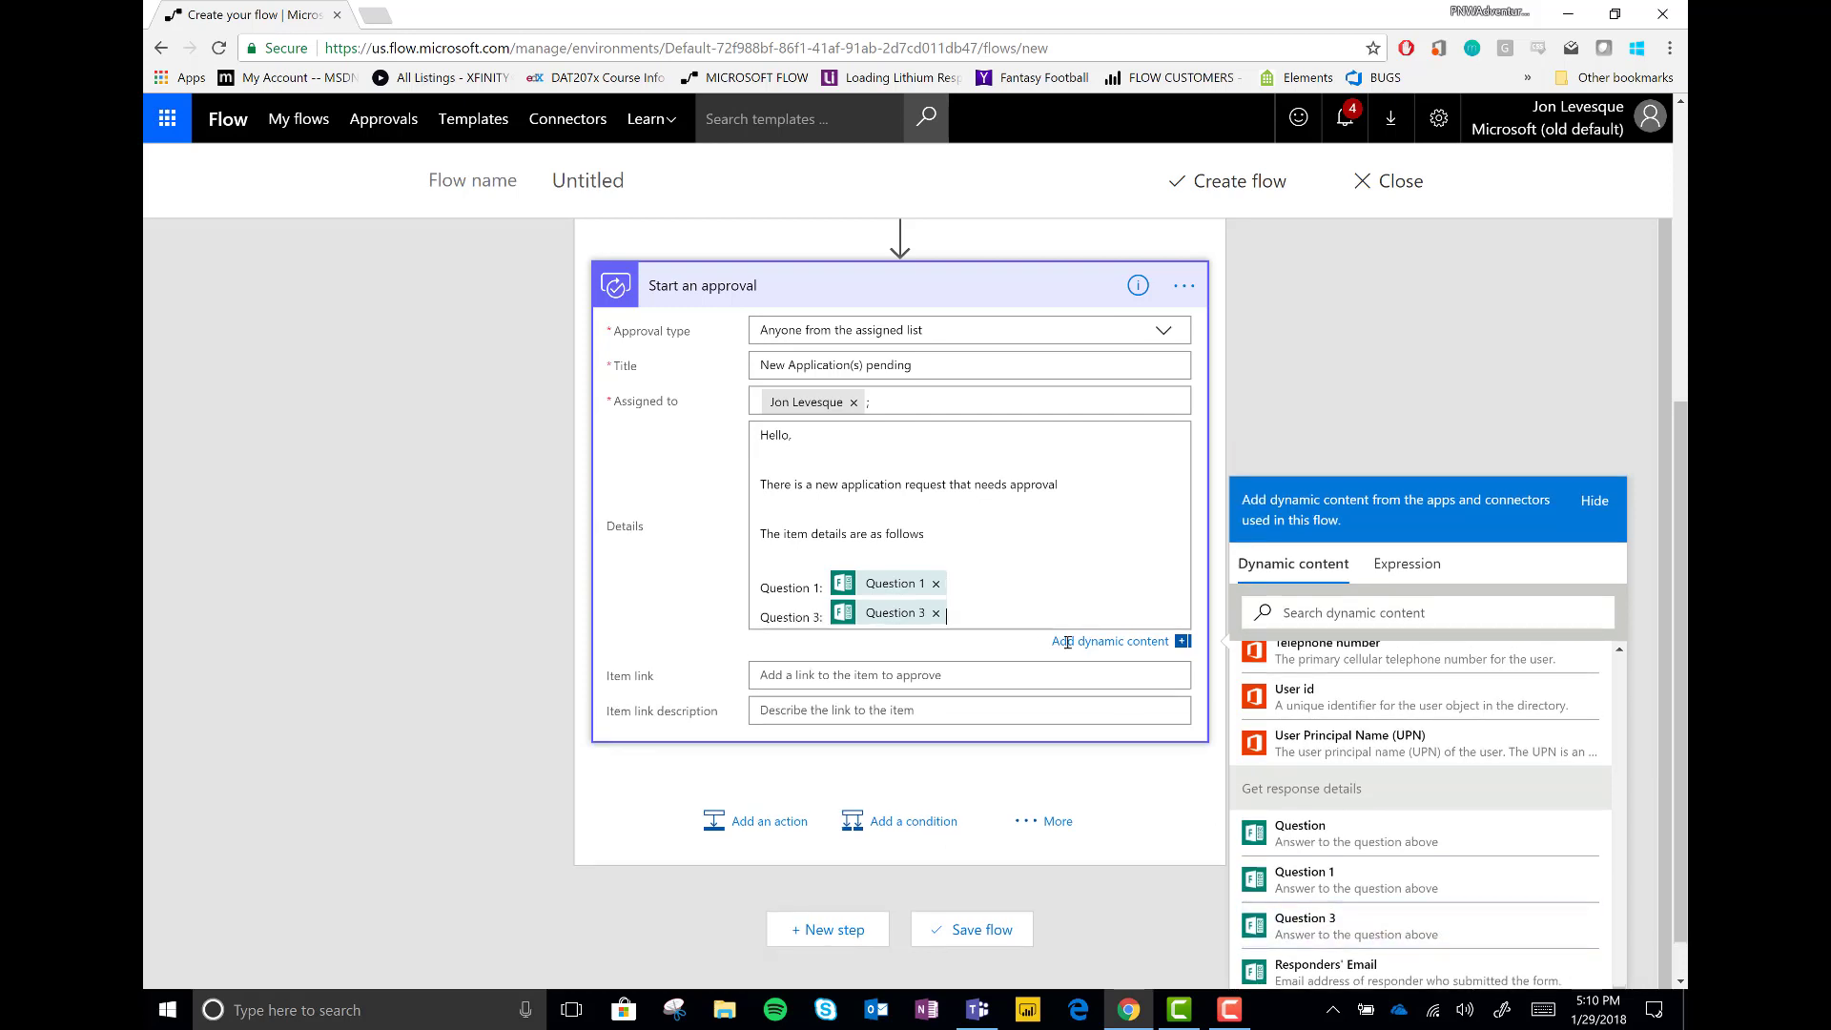
{"action": "key", "text": "Return"}
{"action": "key", "text": "Return"}
{"action": "type", "text": "For a link to the full item see below"}
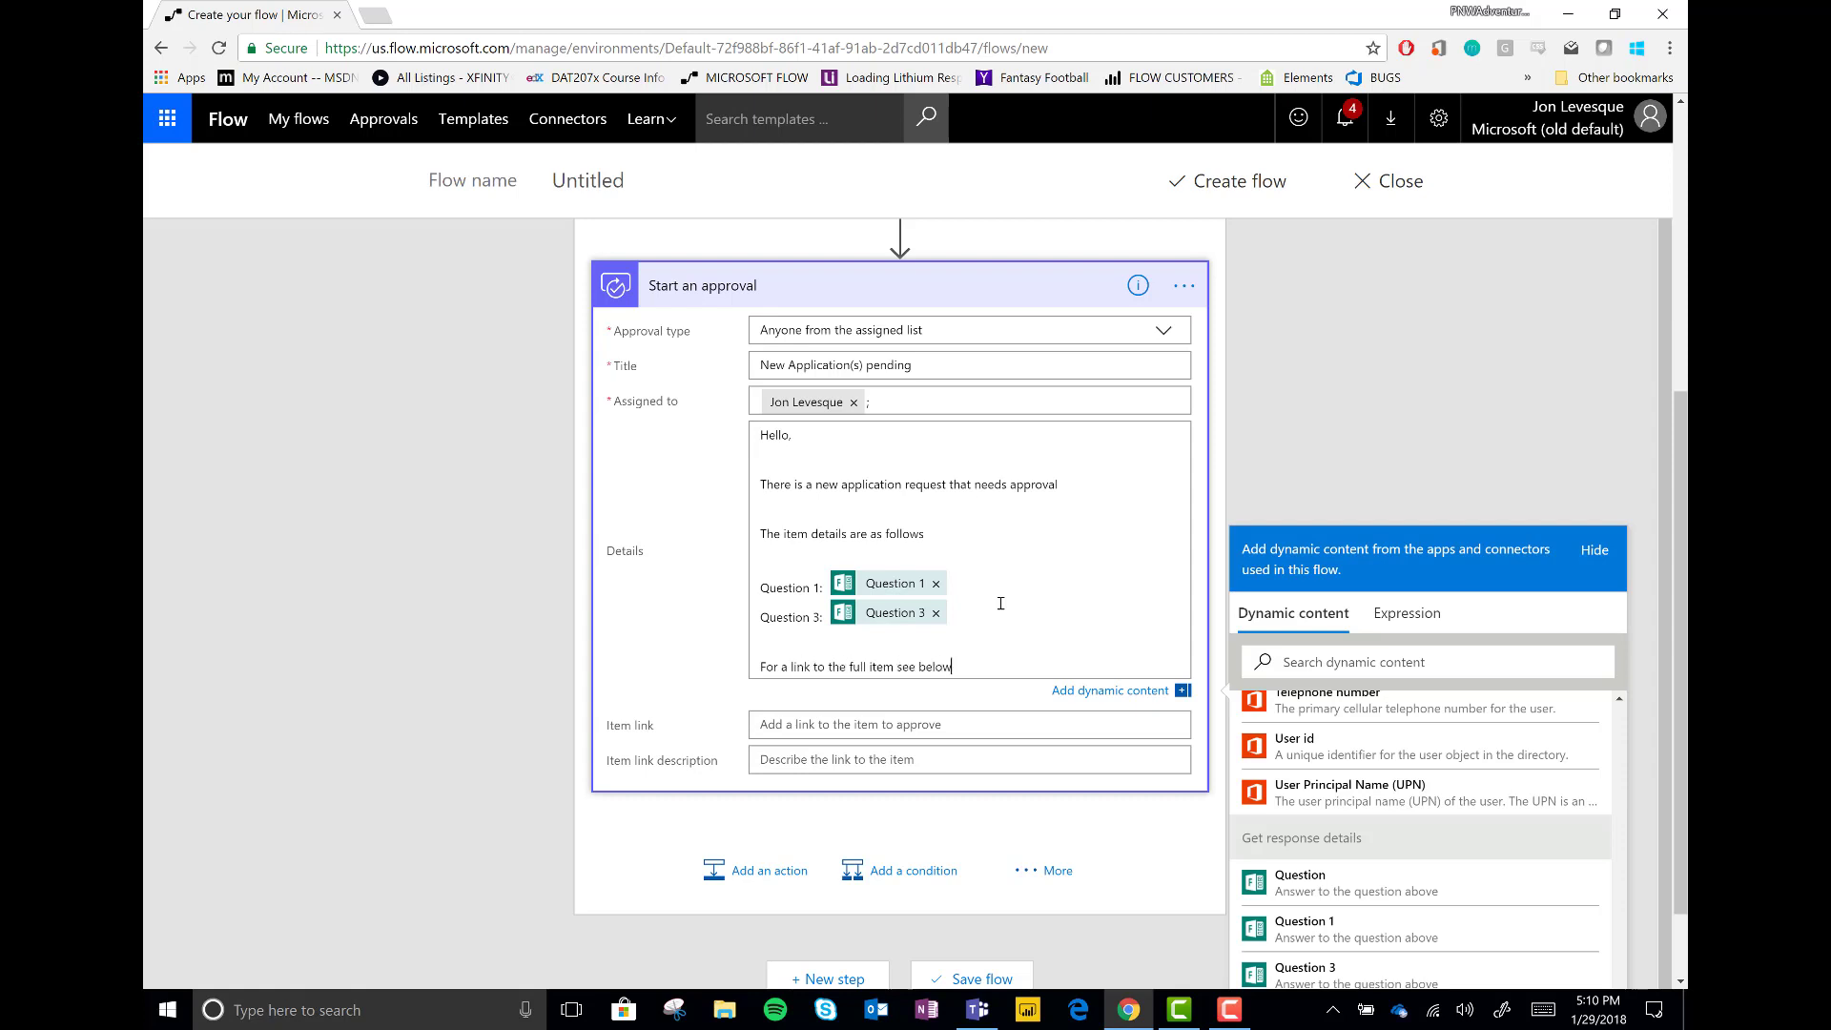
Set Item link to 'Link to item' with description 'Click here to see the item'
{"action": "left_click", "coordinate": [863, 724]}
{"action": "scroll", "coordinate": [1370, 816], "scroll_direction": "down", "scroll_amount": 10}
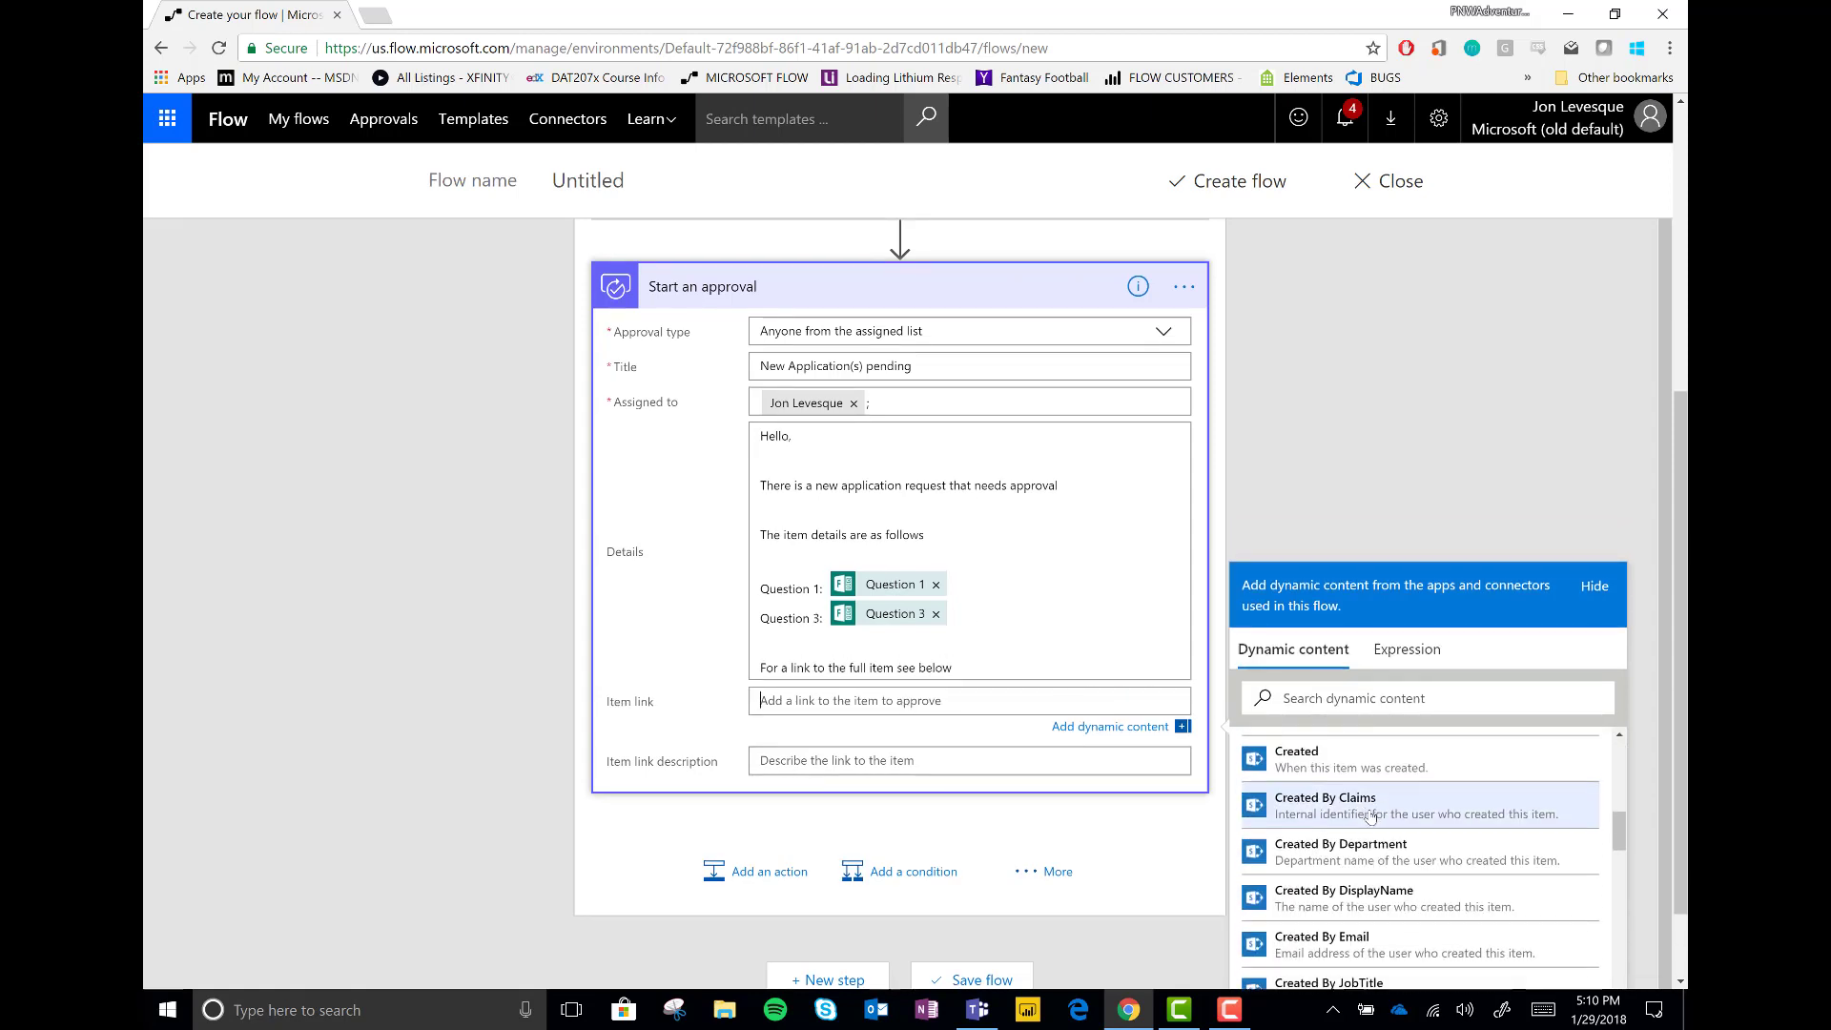
{"action": "scroll", "coordinate": [1371, 815], "scroll_direction": "down", "scroll_amount": 10}
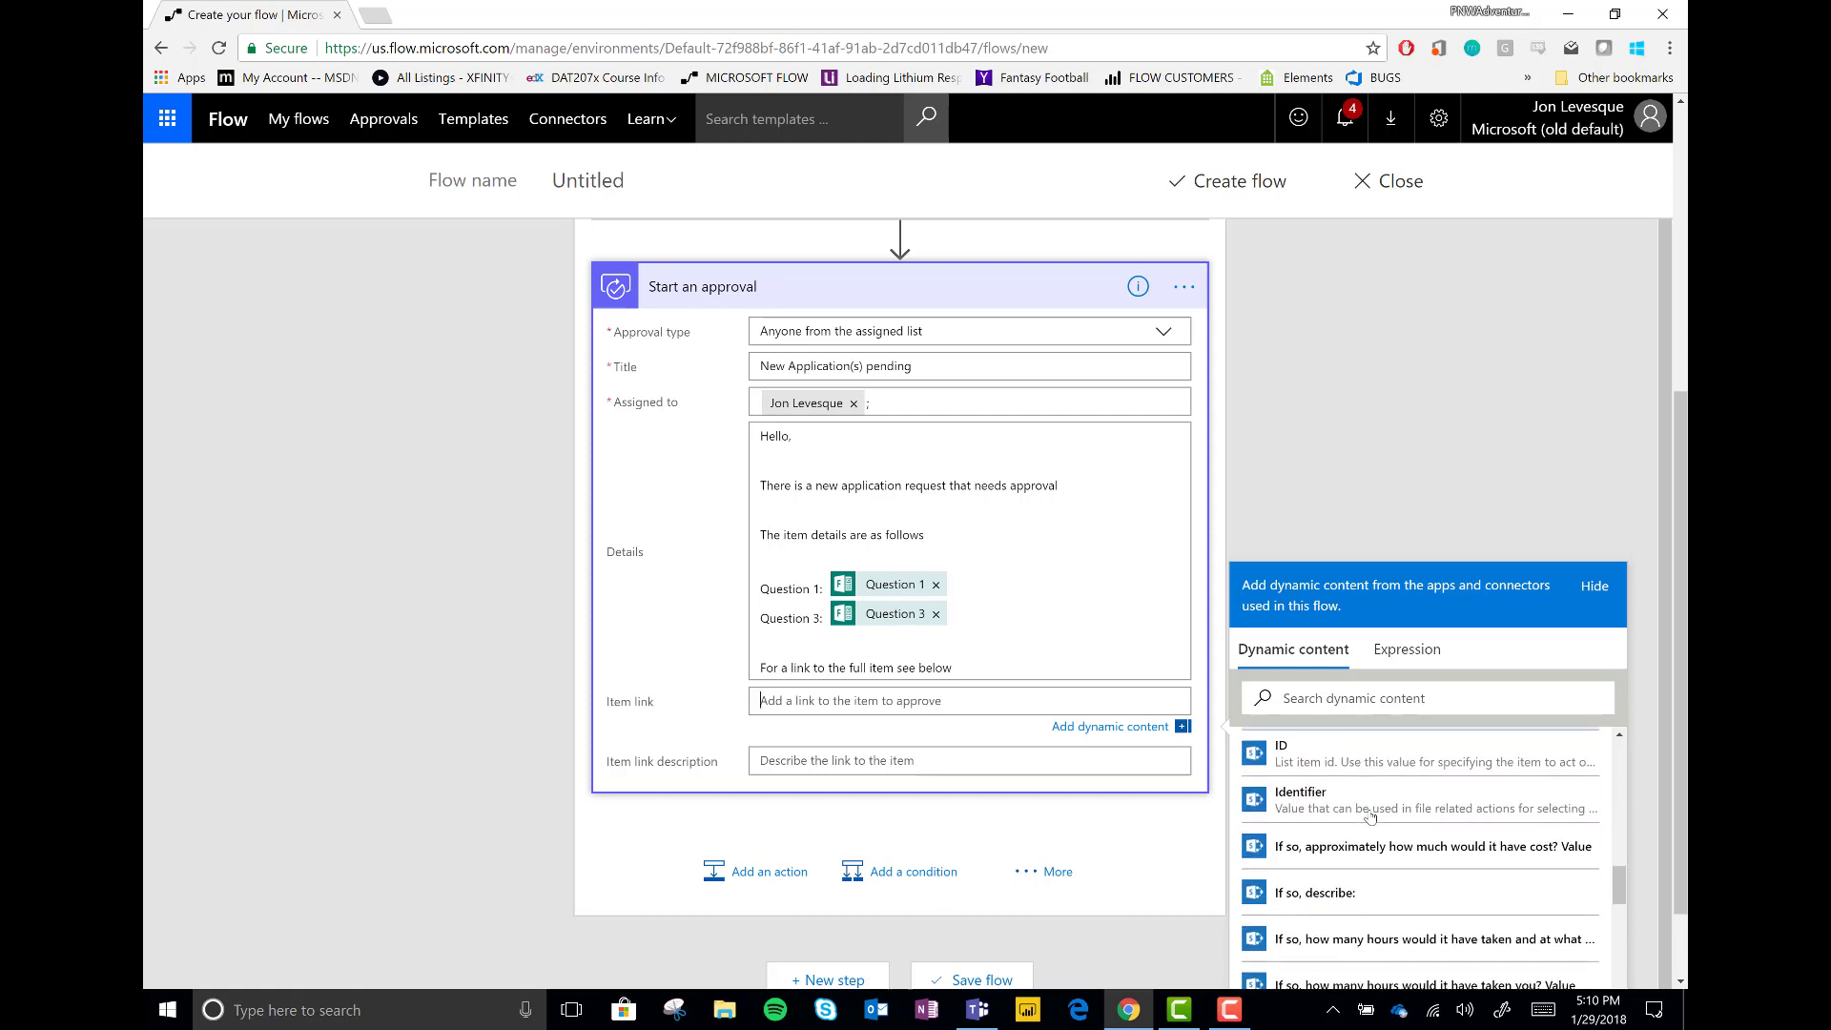
{"action": "scroll", "coordinate": [1371, 816], "scroll_direction": "down", "scroll_amount": 10}
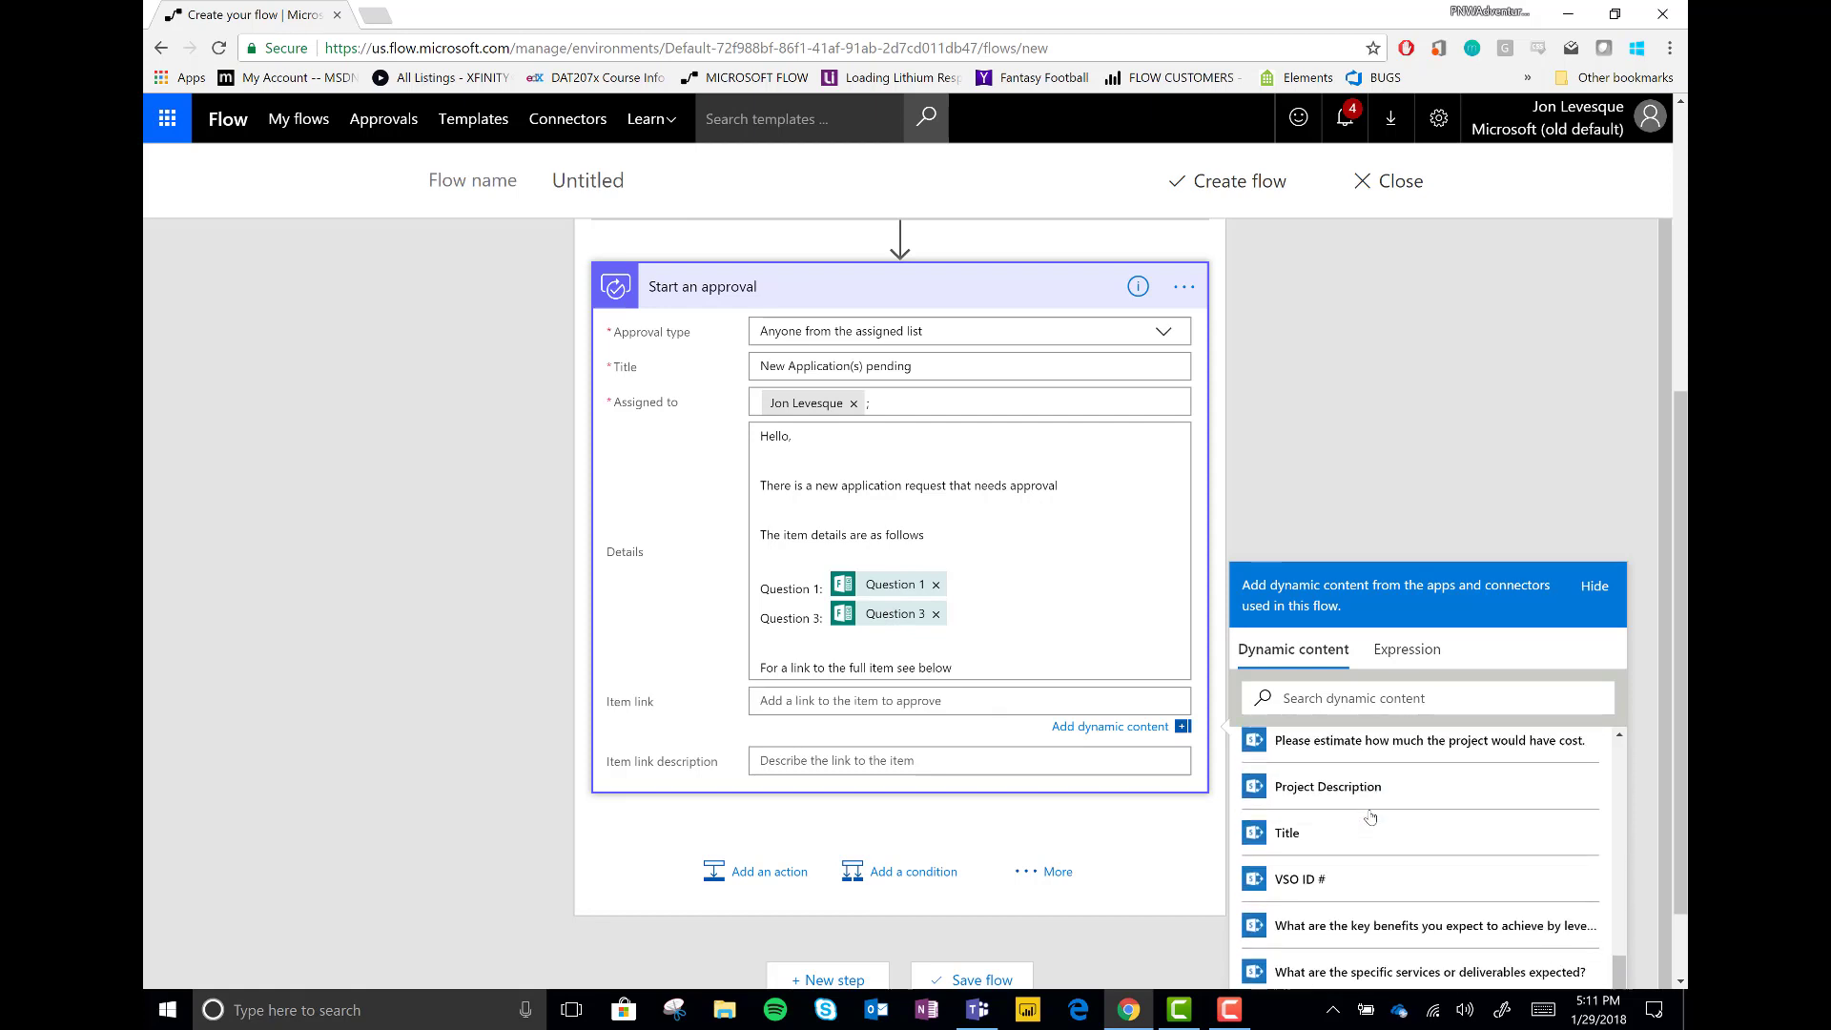
{"action": "scroll", "coordinate": [1370, 815], "scroll_direction": "down", "scroll_amount": 5}
{"action": "scroll", "coordinate": [1371, 815], "scroll_direction": "up", "scroll_amount": 8}
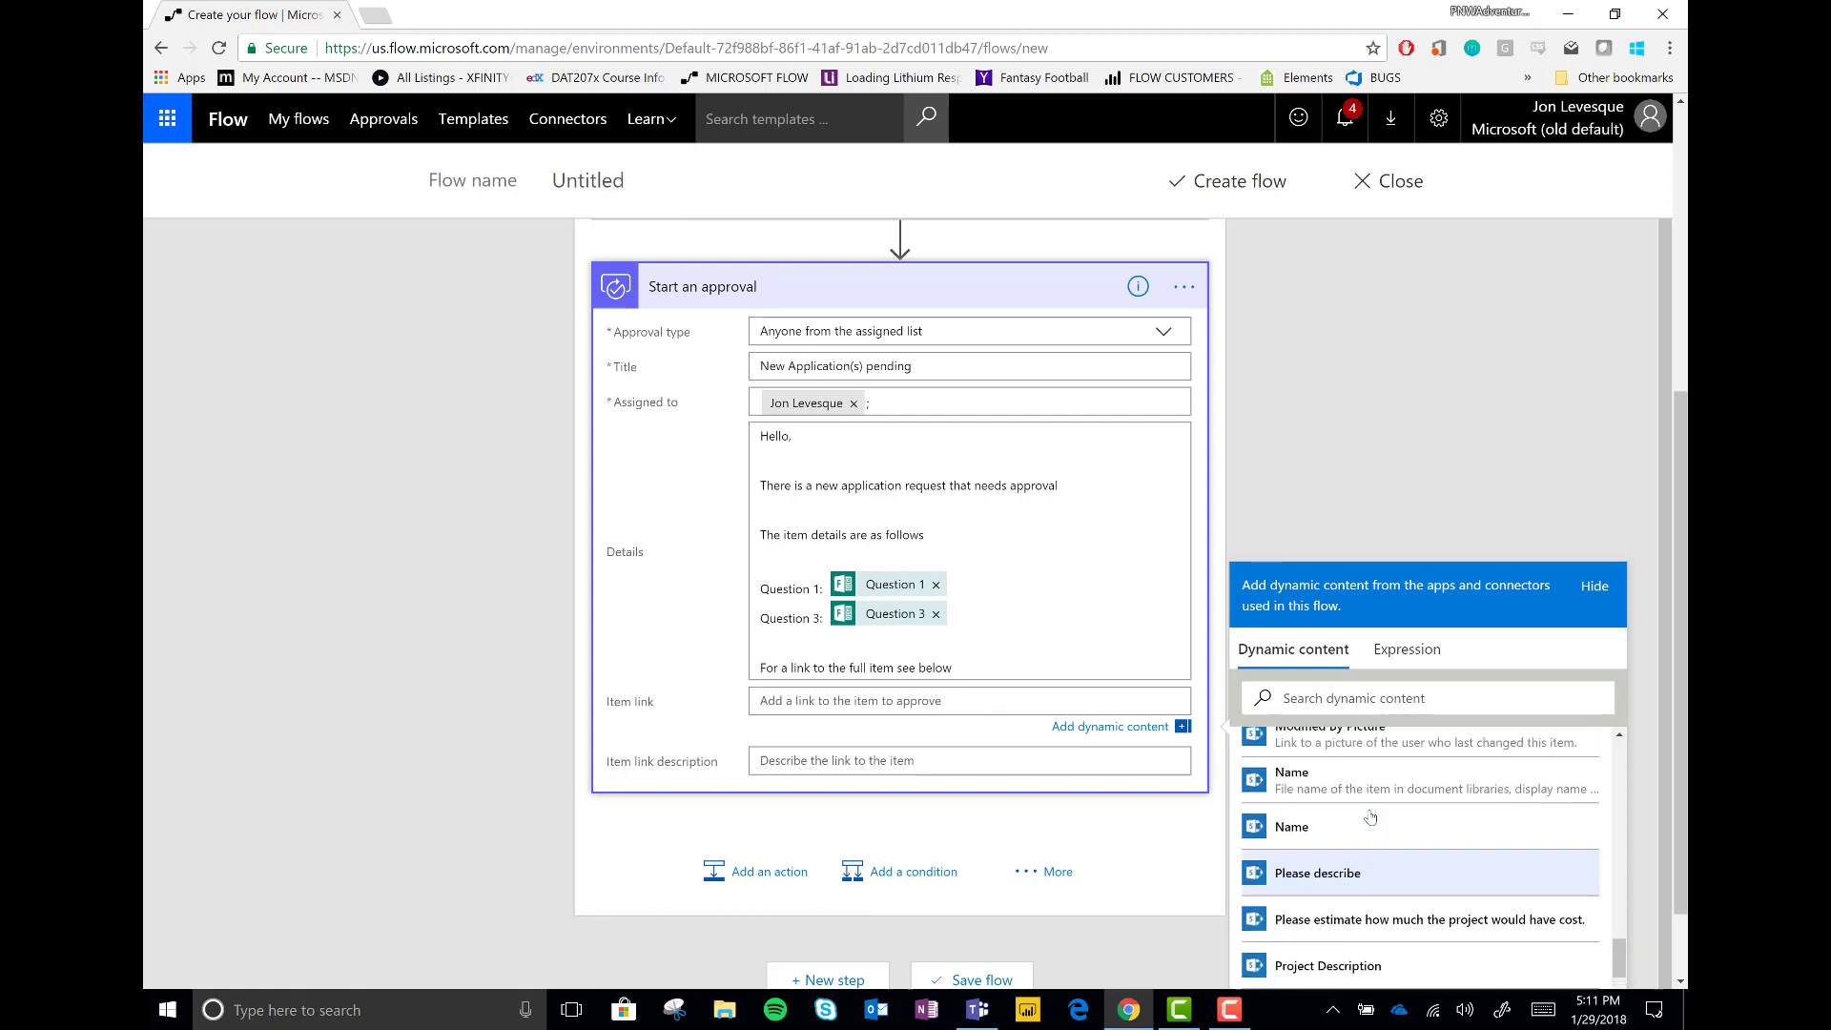
{"action": "scroll", "coordinate": [1371, 815], "scroll_direction": "up", "scroll_amount": 10}
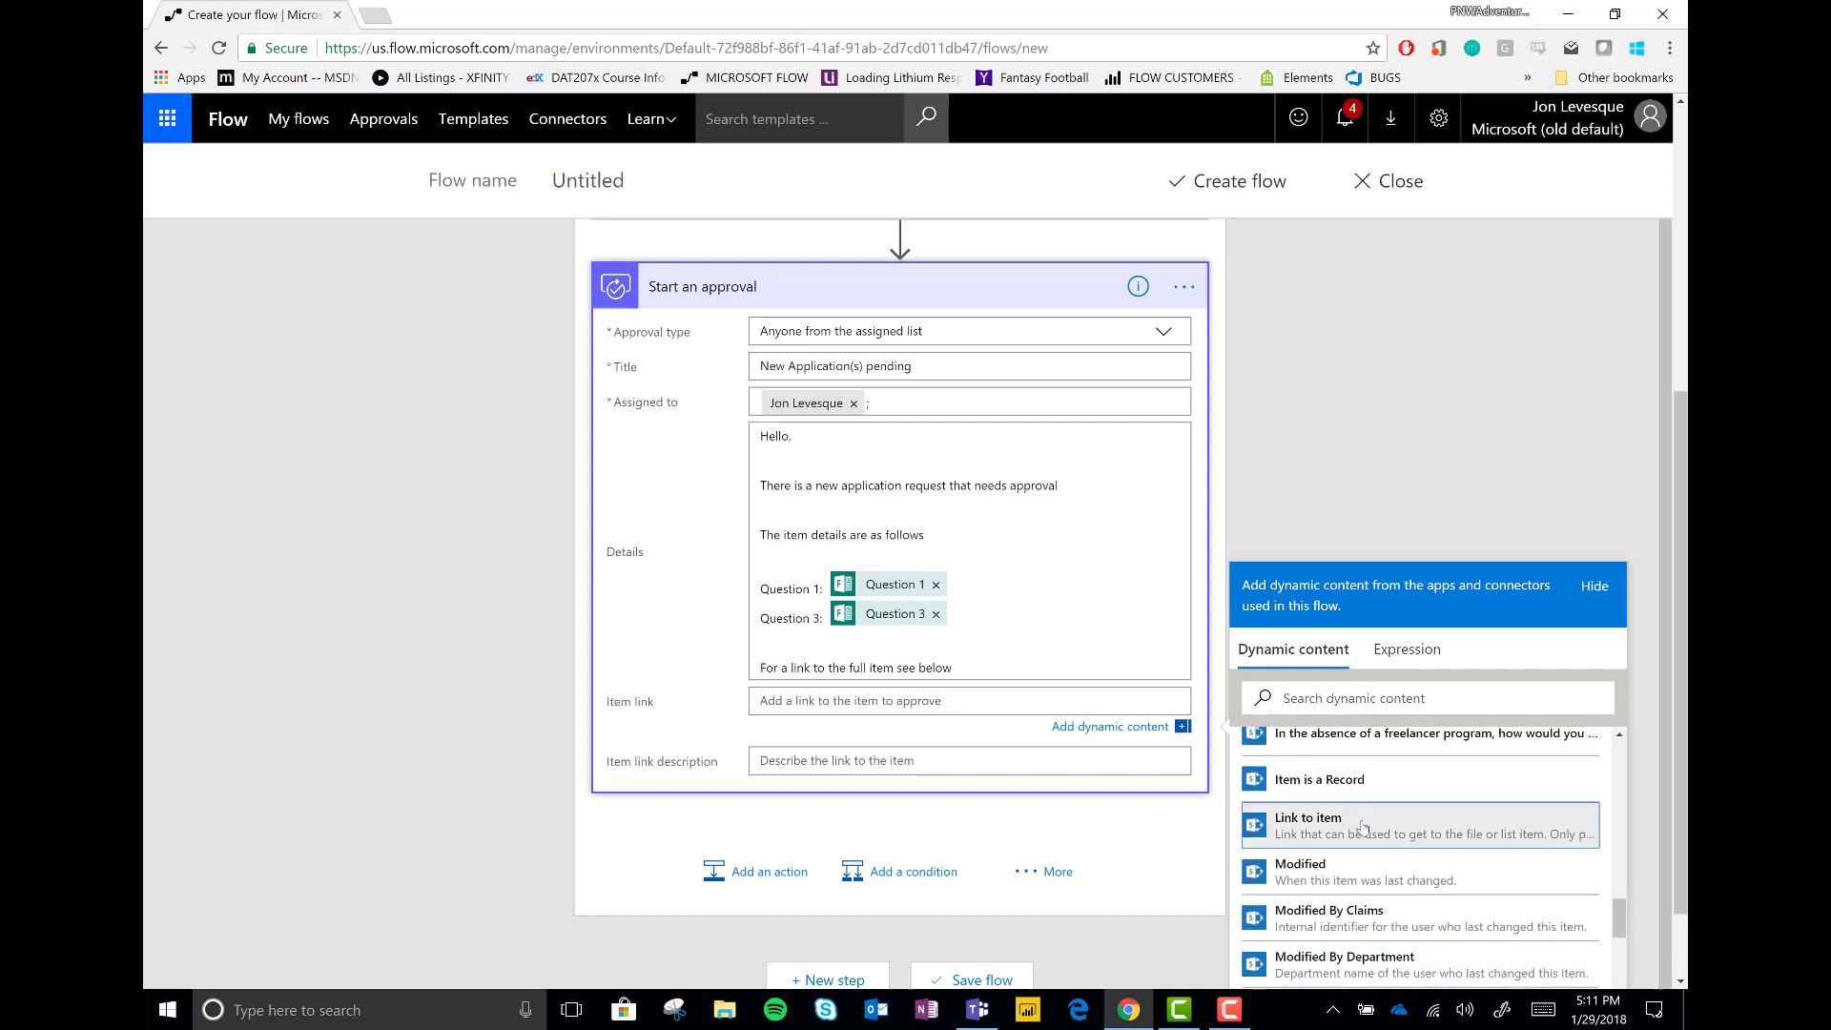
{"action": "left_click", "coordinate": [1364, 826]}
{"action": "left_click", "coordinate": [773, 756]}
{"action": "type", "text": "Click here to see the item"}
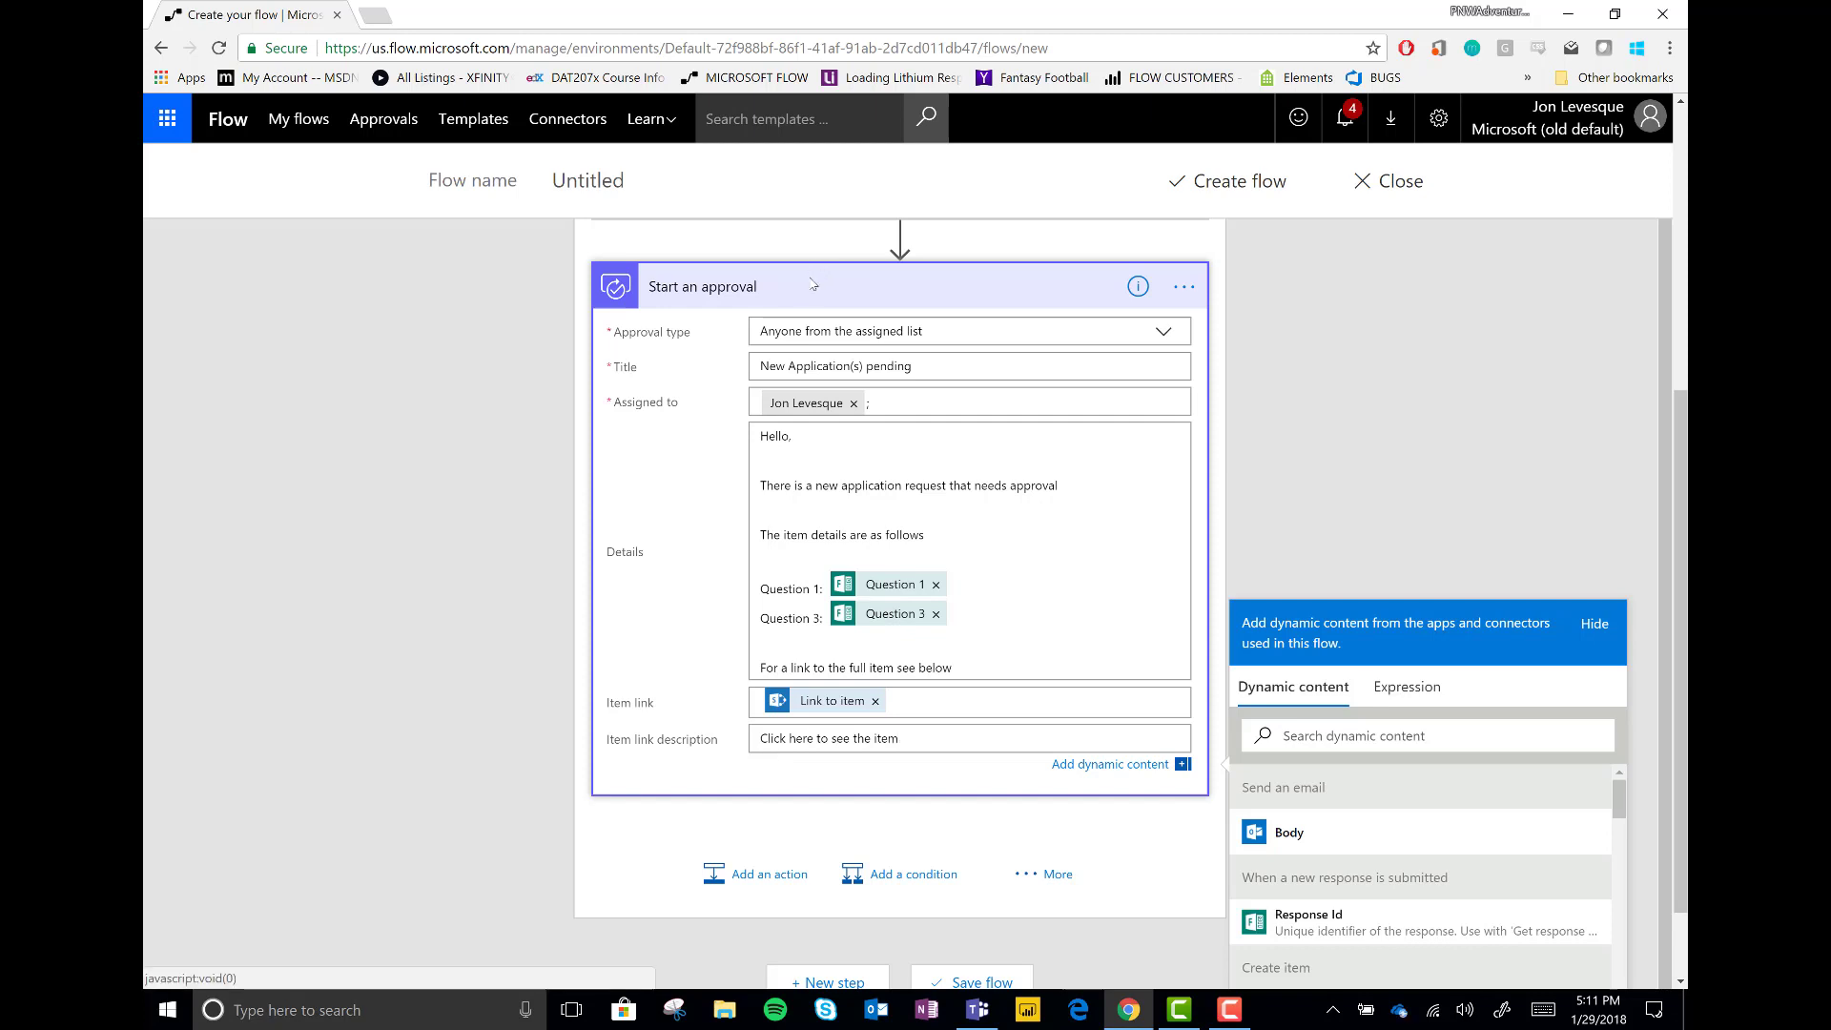
{"action": "left_click", "coordinate": [811, 284]}
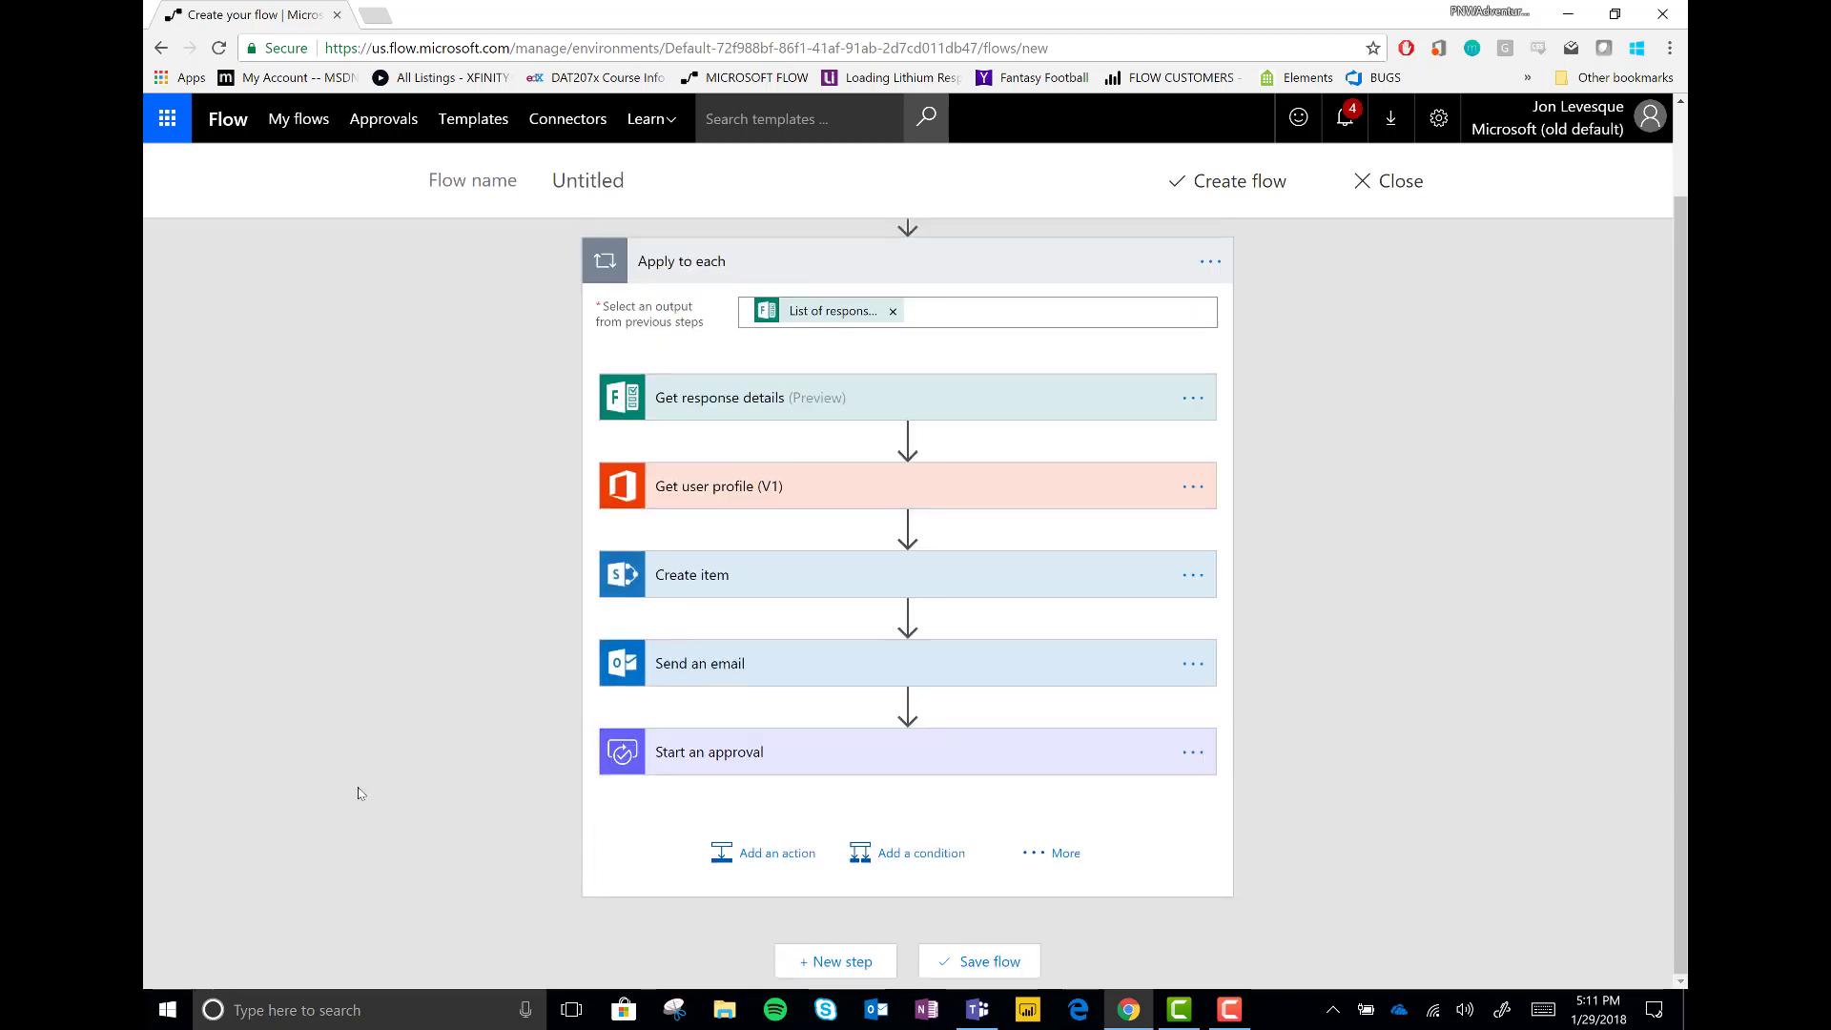
Add a SharePoint Update item on Upwork Pilot Program's Completed intake forms list
{"action": "left_click", "coordinate": [759, 854]}
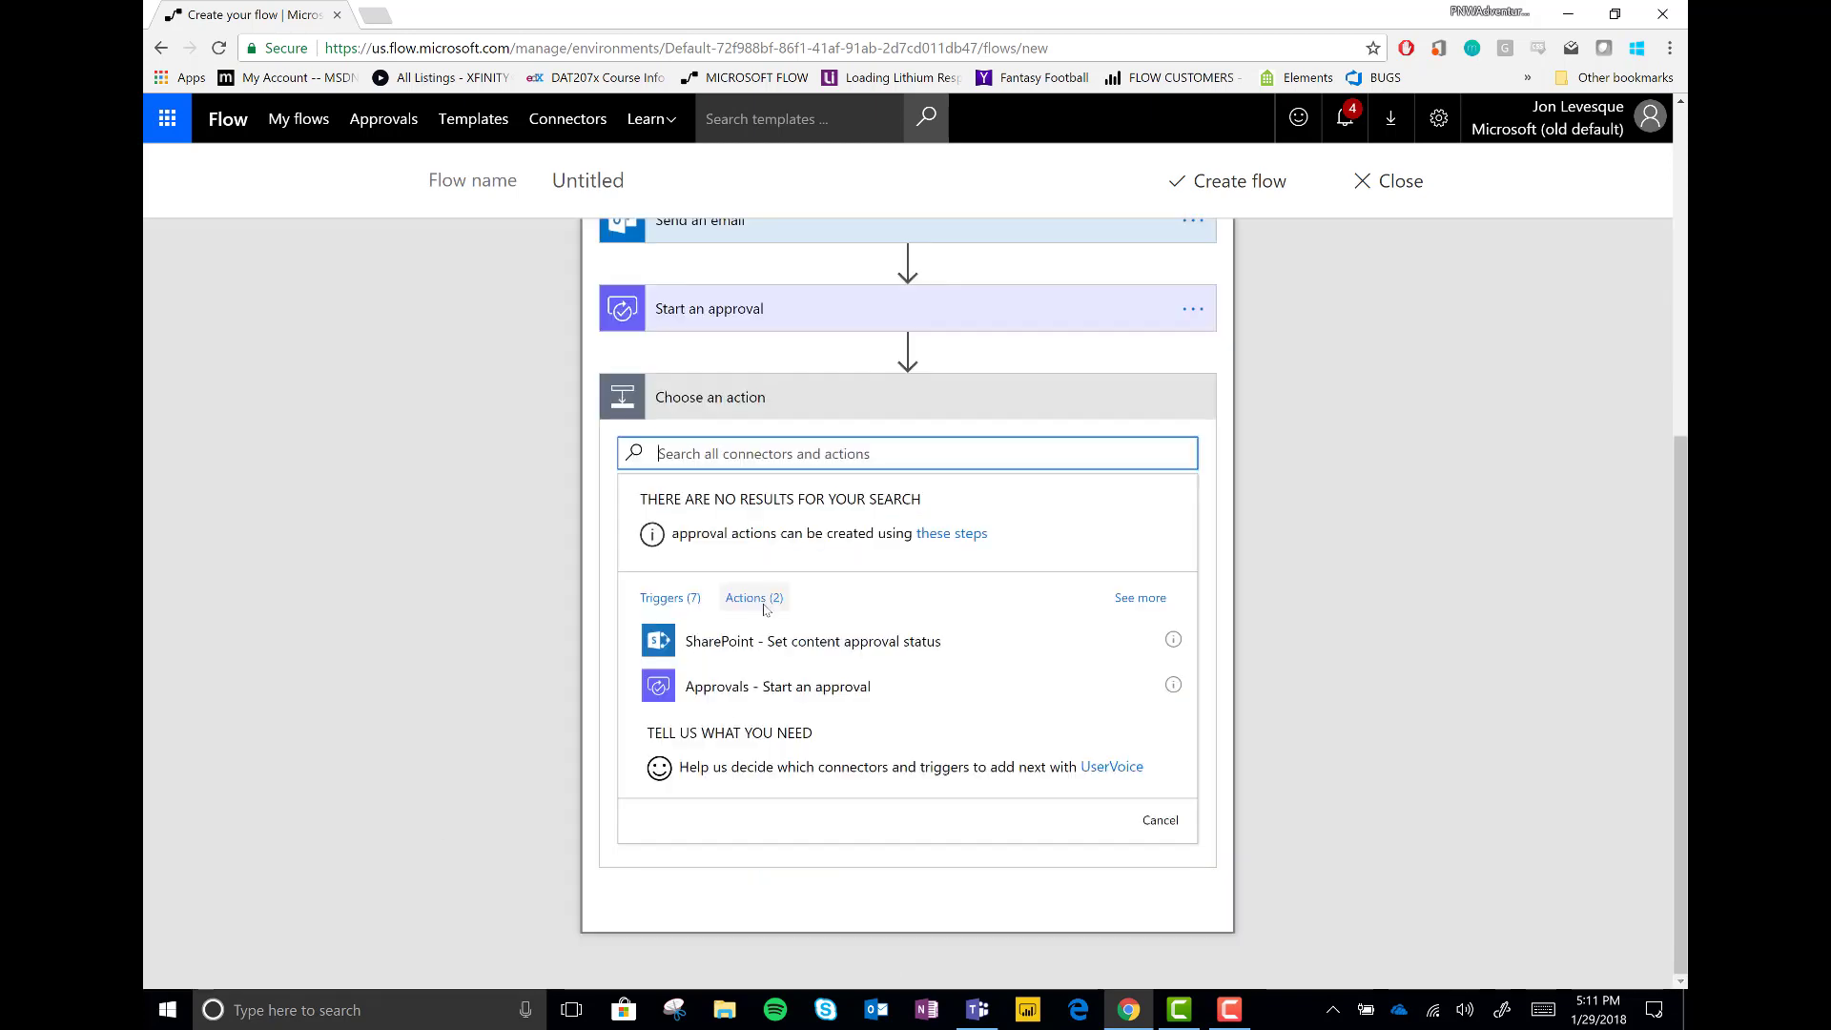
{"action": "type", "text": "update"}
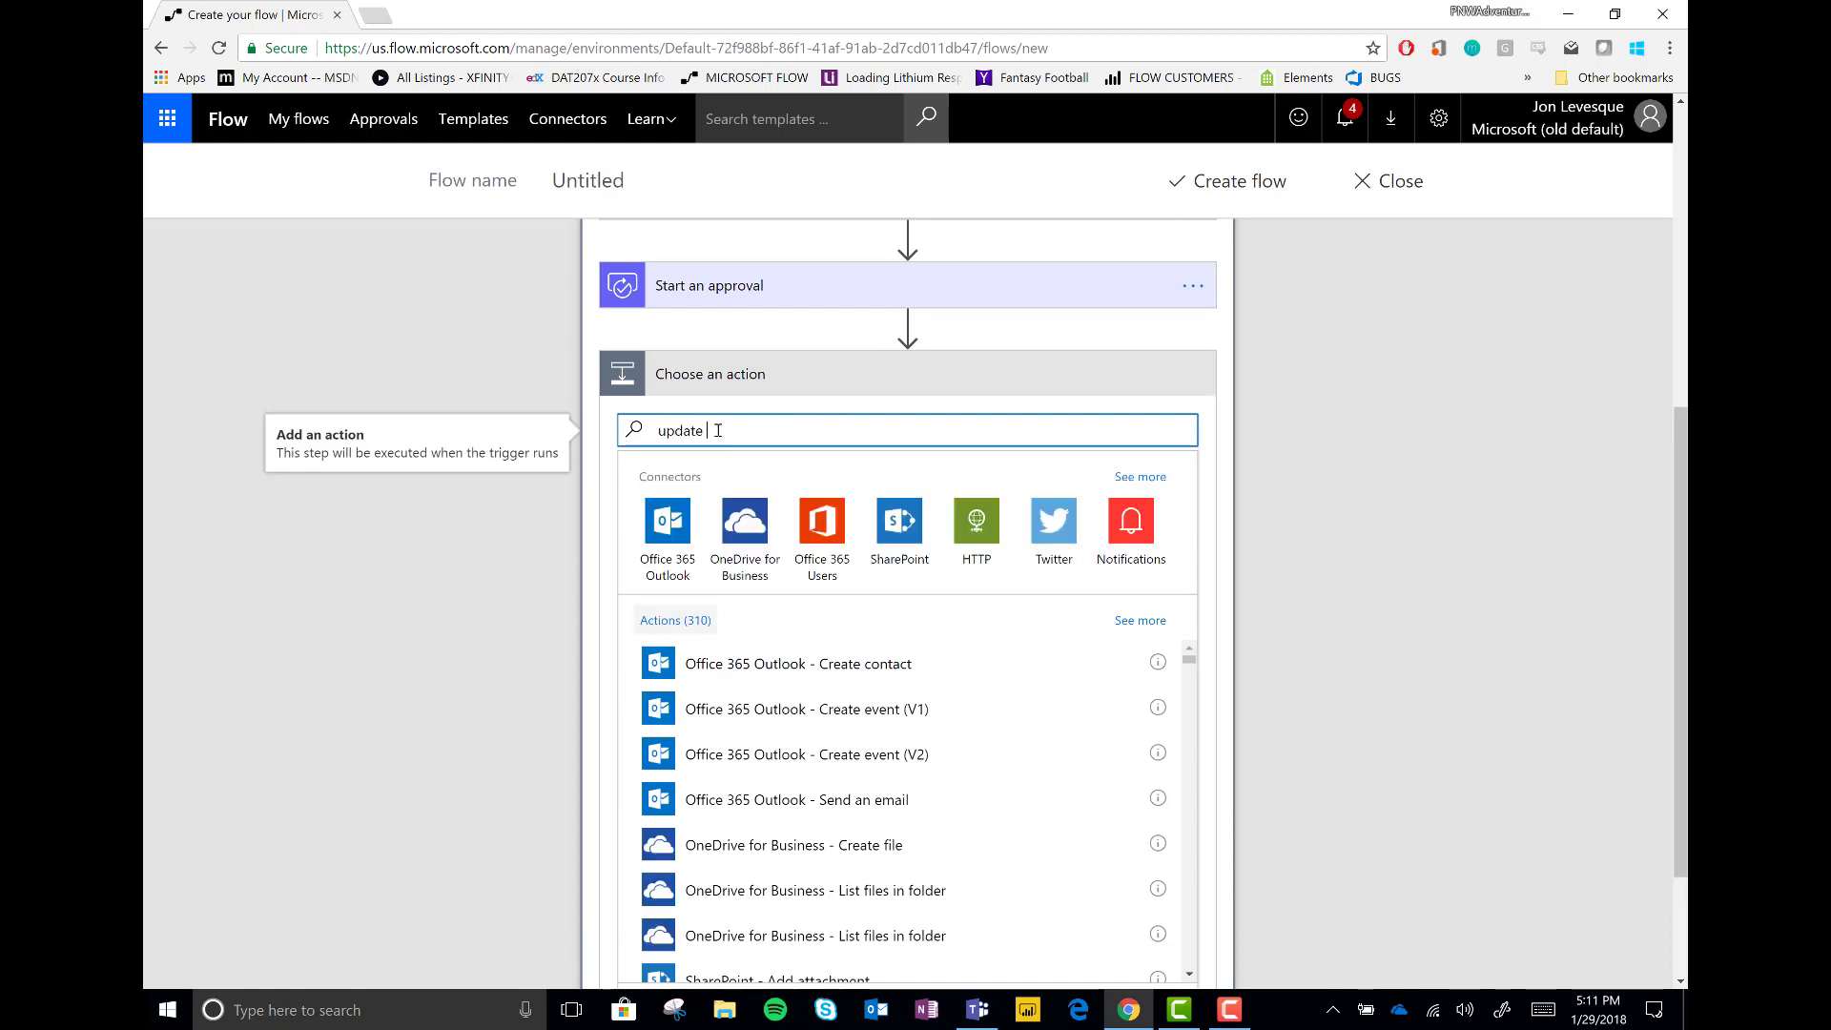
{"action": "type", "text": " an item"}
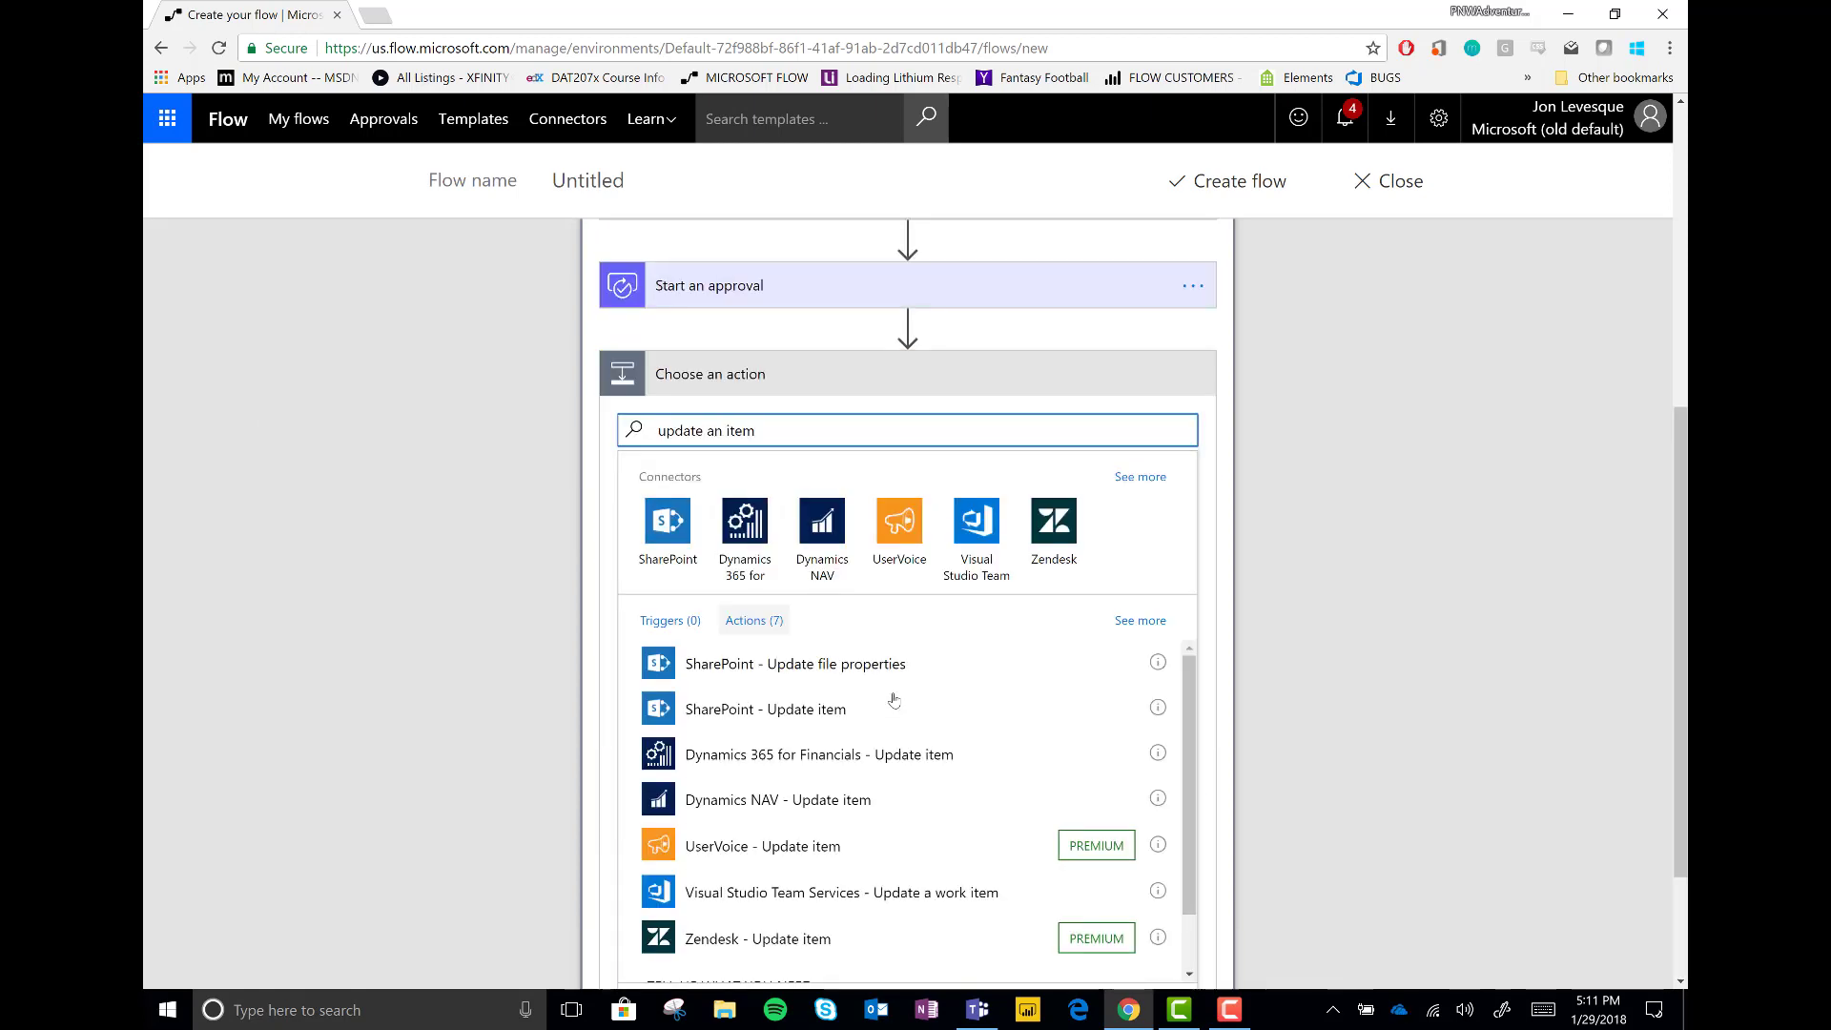
{"action": "left_click", "coordinate": [837, 709]}
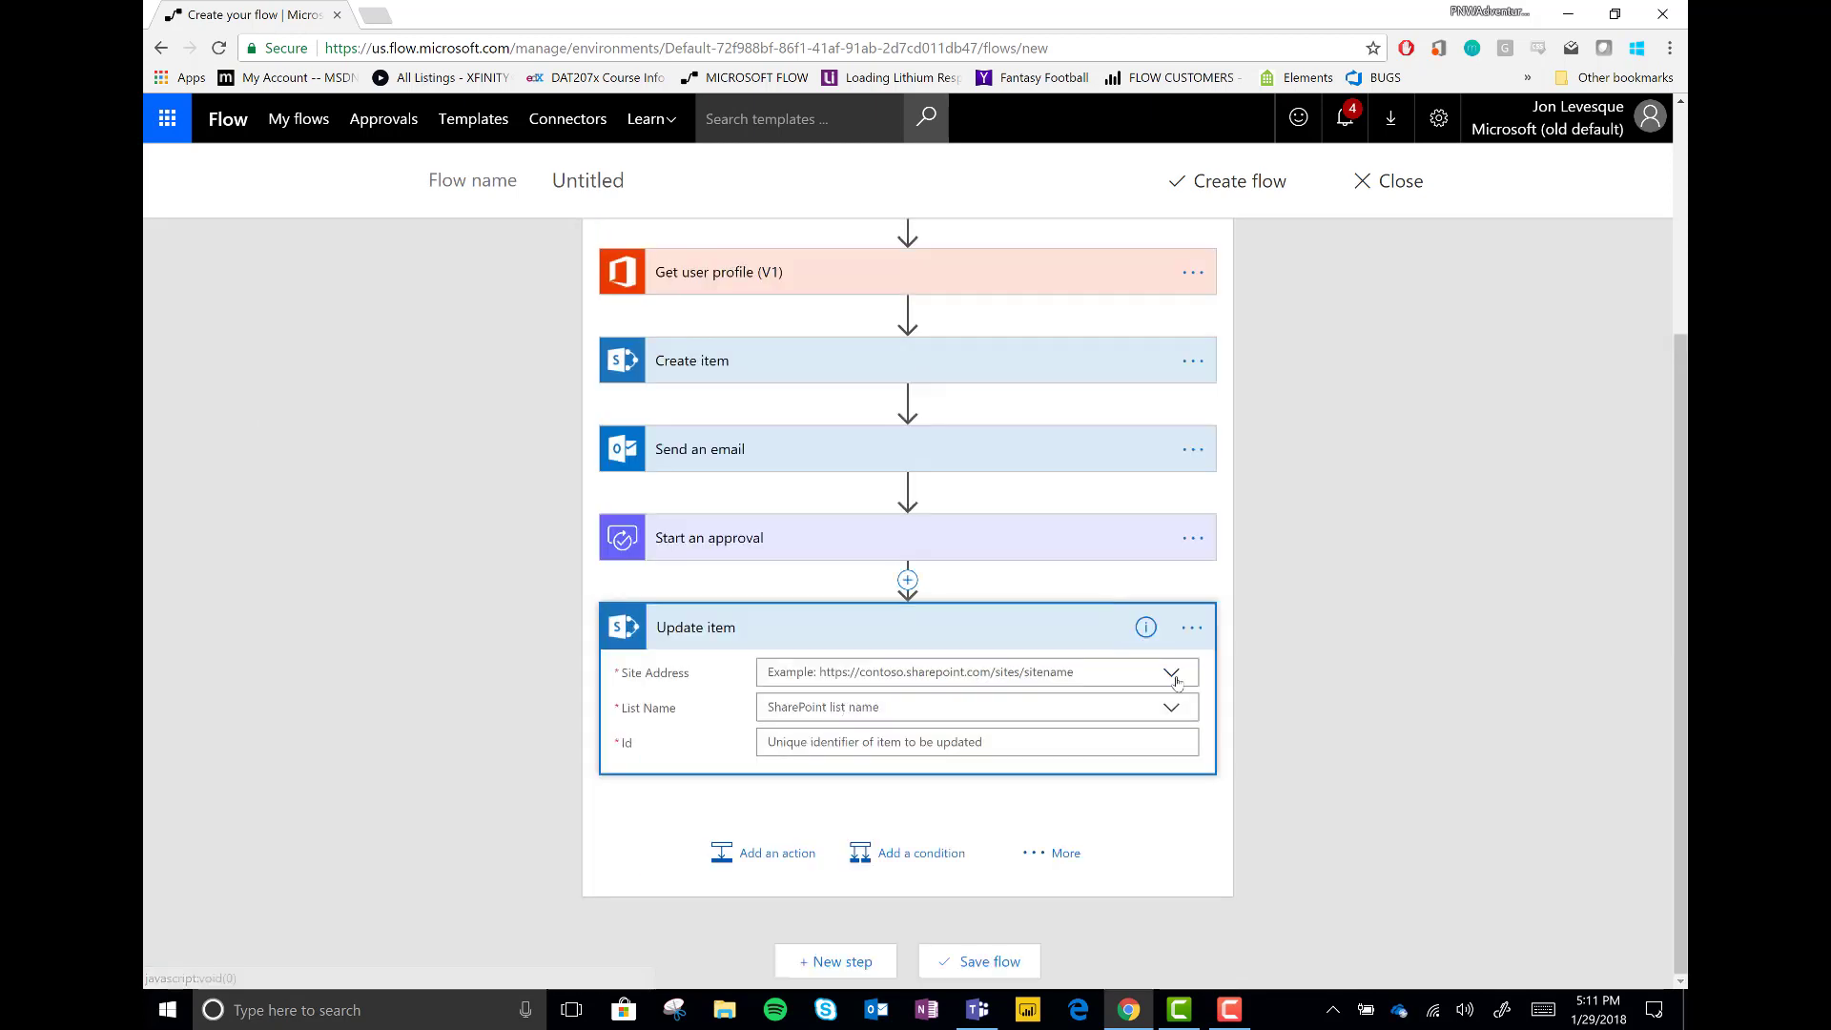
{"action": "left_click", "coordinate": [1114, 684]}
{"action": "scroll", "coordinate": [845, 916], "scroll_direction": "down", "scroll_amount": 2}
{"action": "left_click", "coordinate": [844, 928]}
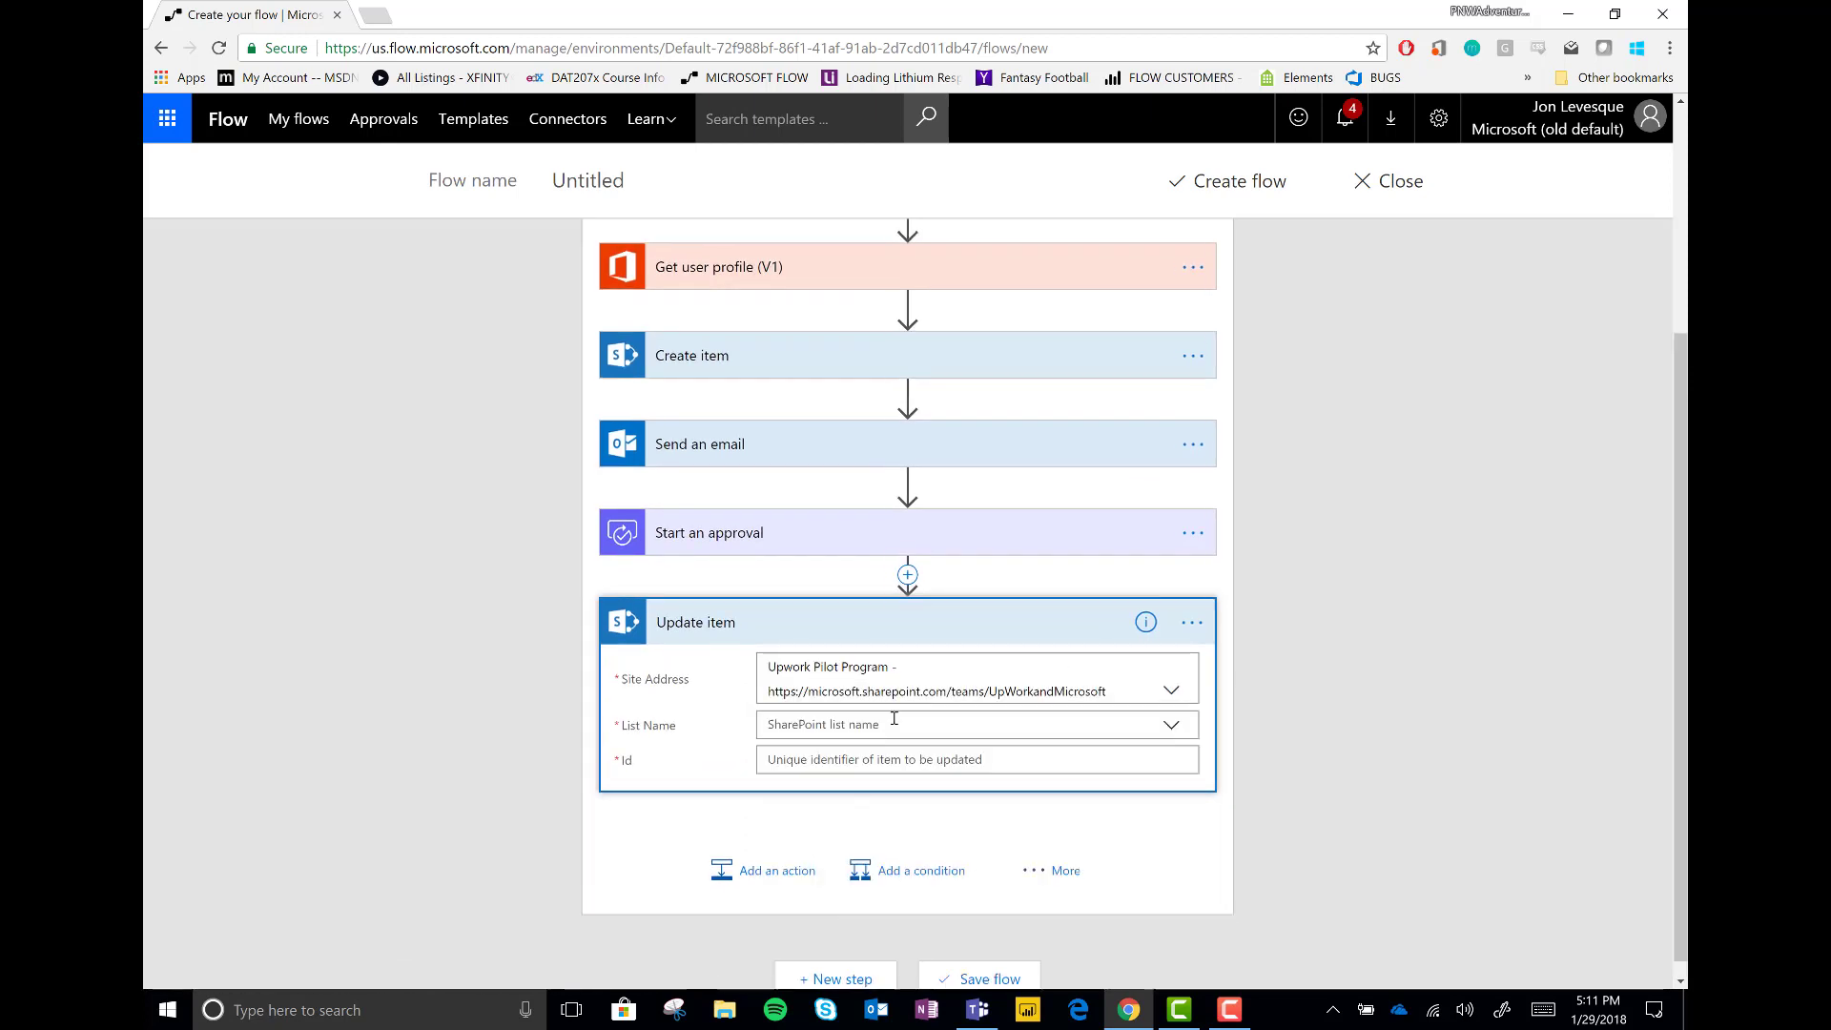
{"action": "left_click", "coordinate": [1171, 725]}
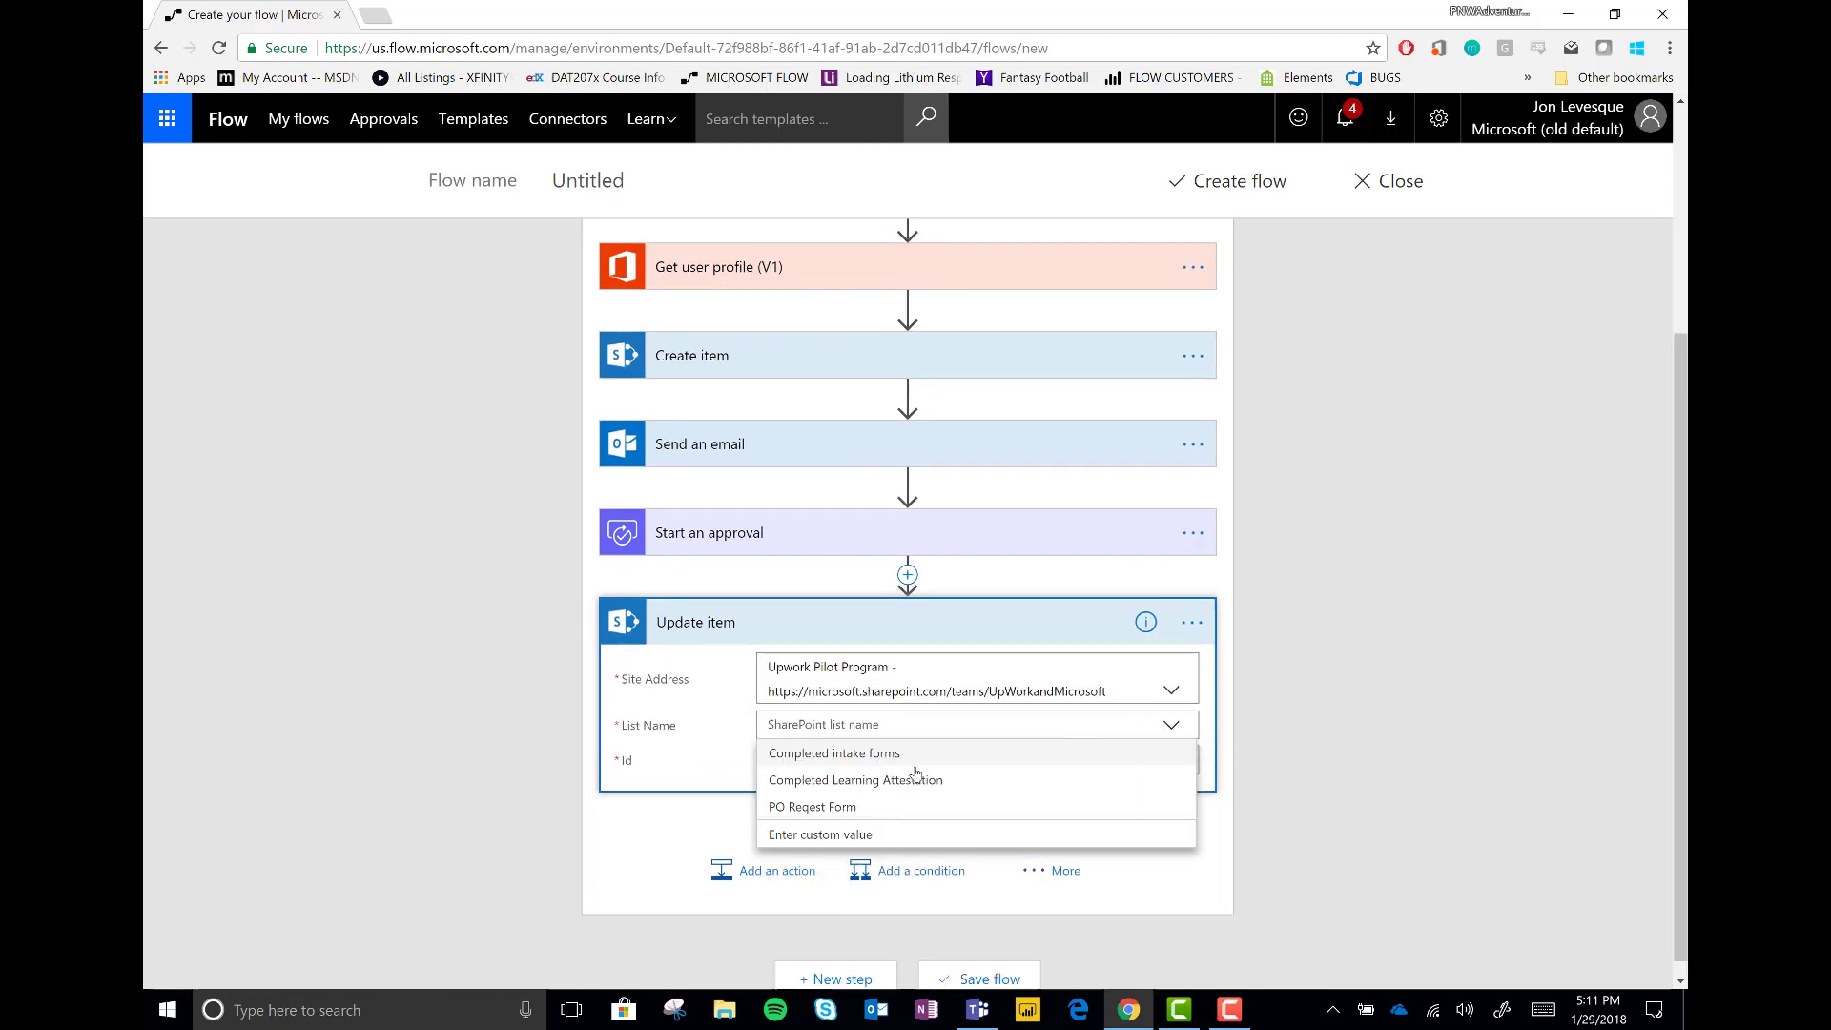
{"action": "left_click", "coordinate": [835, 753]}
Set the item Id to the created ID and Approval Value to Pending Response
{"action": "left_click", "coordinate": [862, 760]}
{"action": "scroll", "coordinate": [1336, 727], "scroll_direction": "down", "scroll_amount": 4}
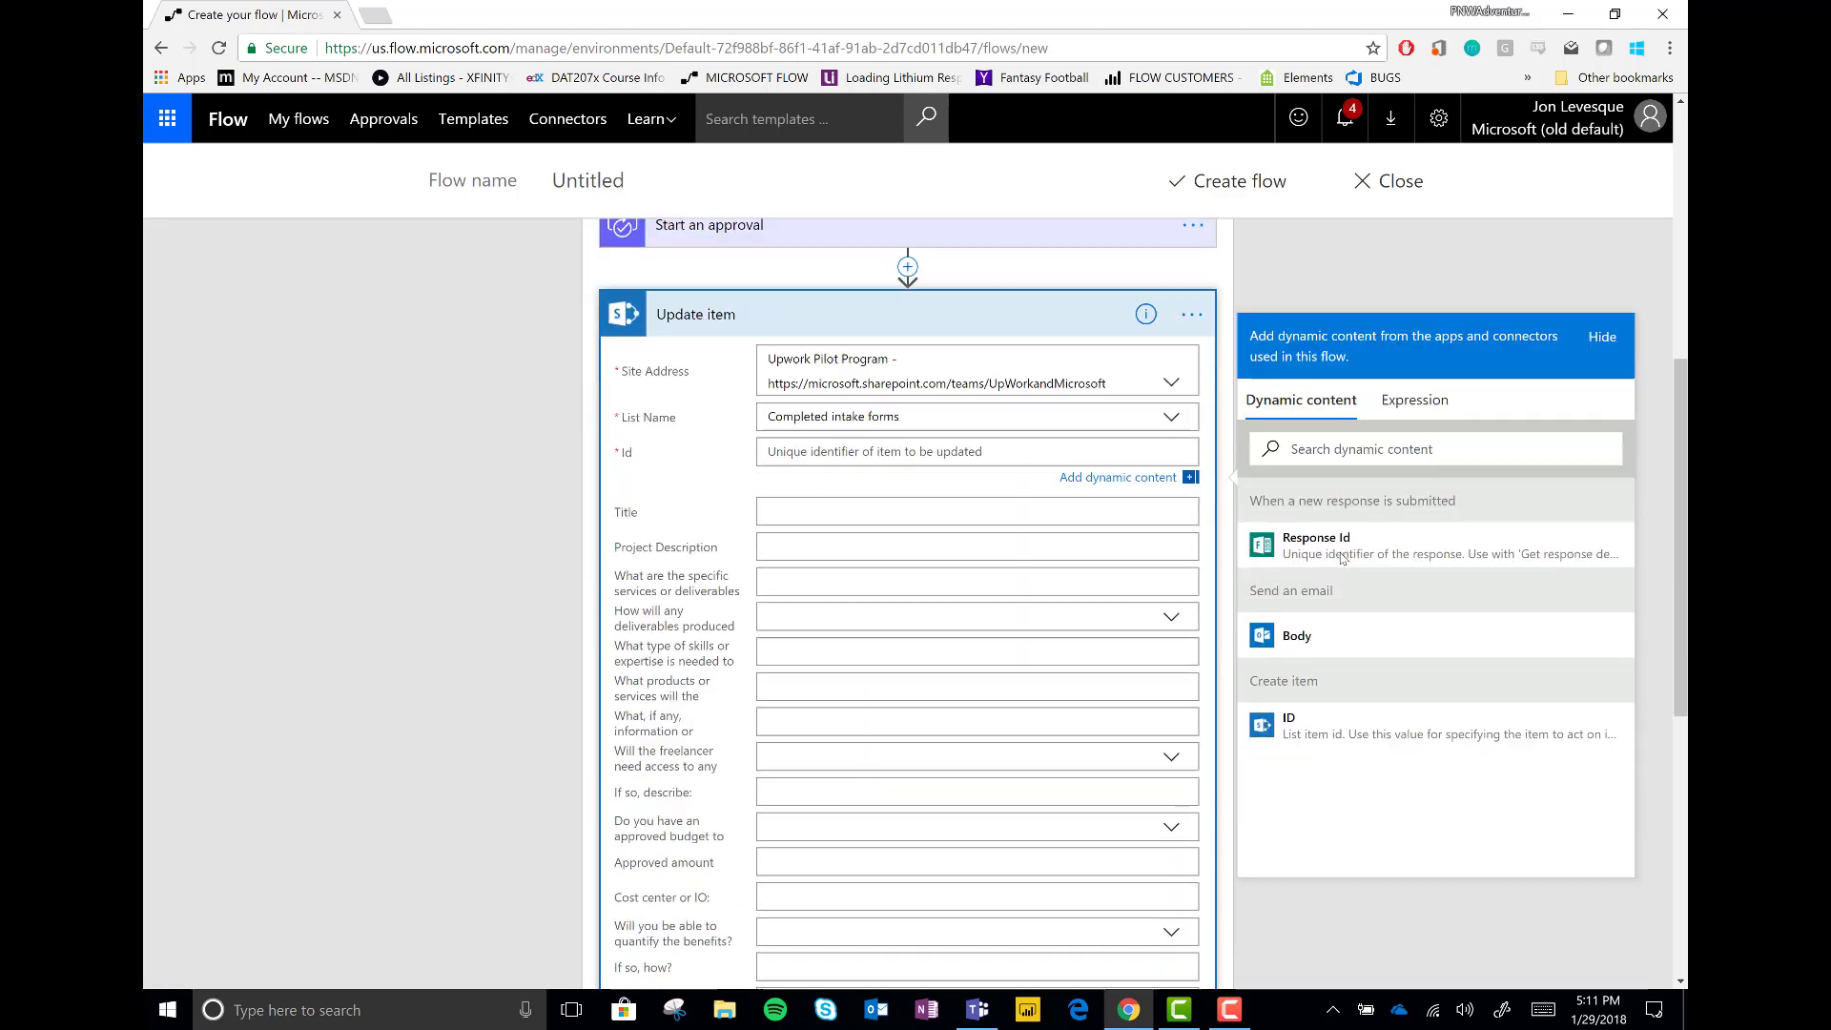
{"action": "left_click", "coordinate": [1316, 658]}
{"action": "scroll", "coordinate": [885, 621], "scroll_direction": "down", "scroll_amount": 5}
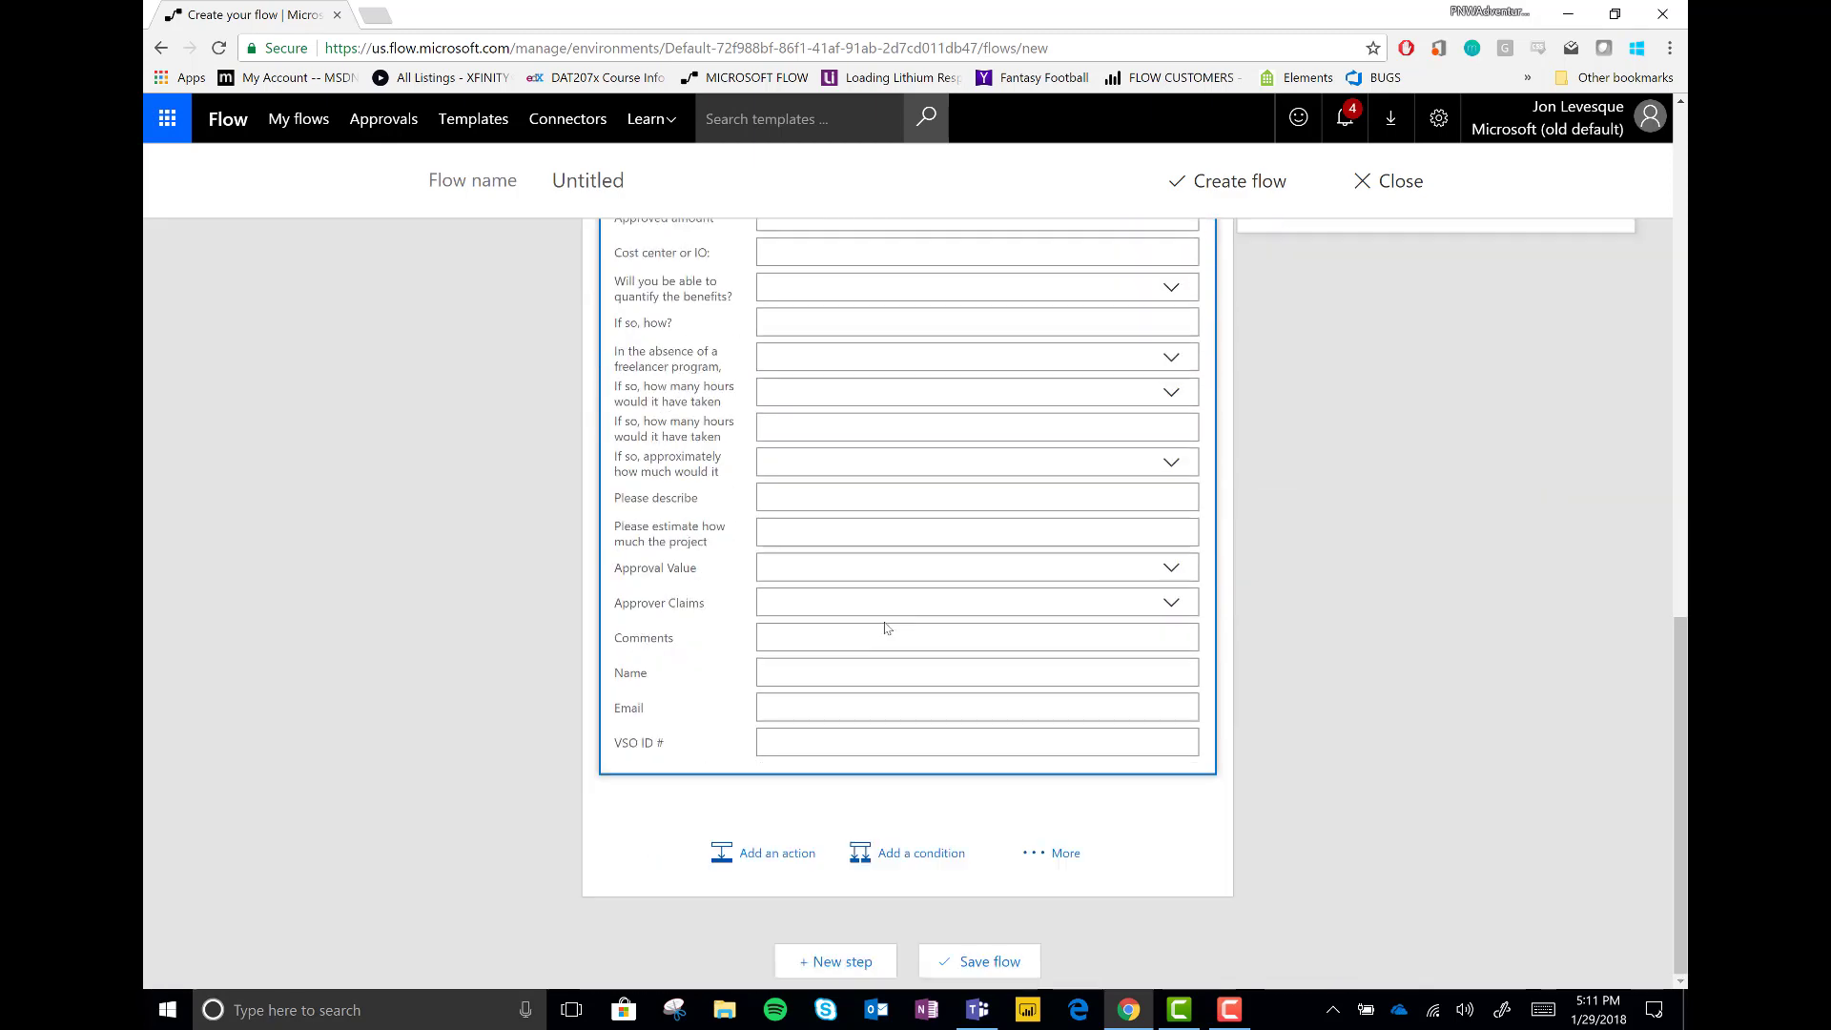
{"action": "left_click", "coordinate": [1165, 570]}
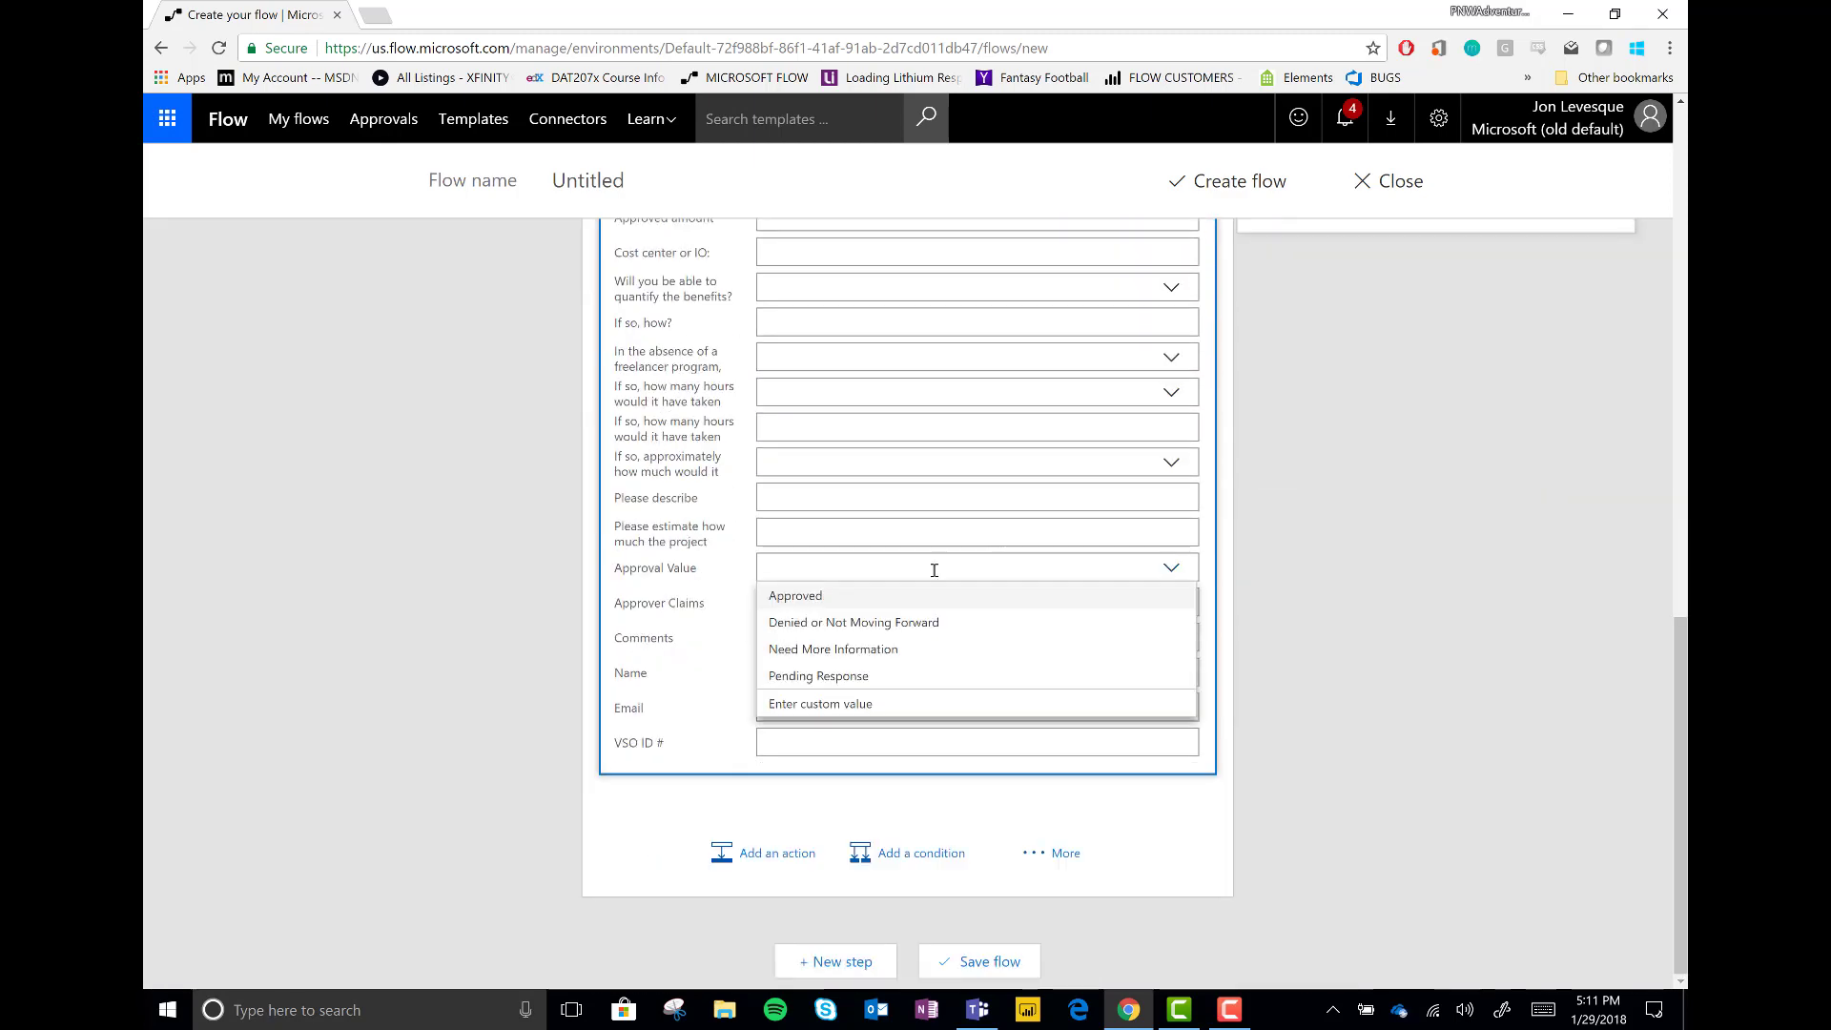
{"action": "left_click", "coordinate": [839, 679]}
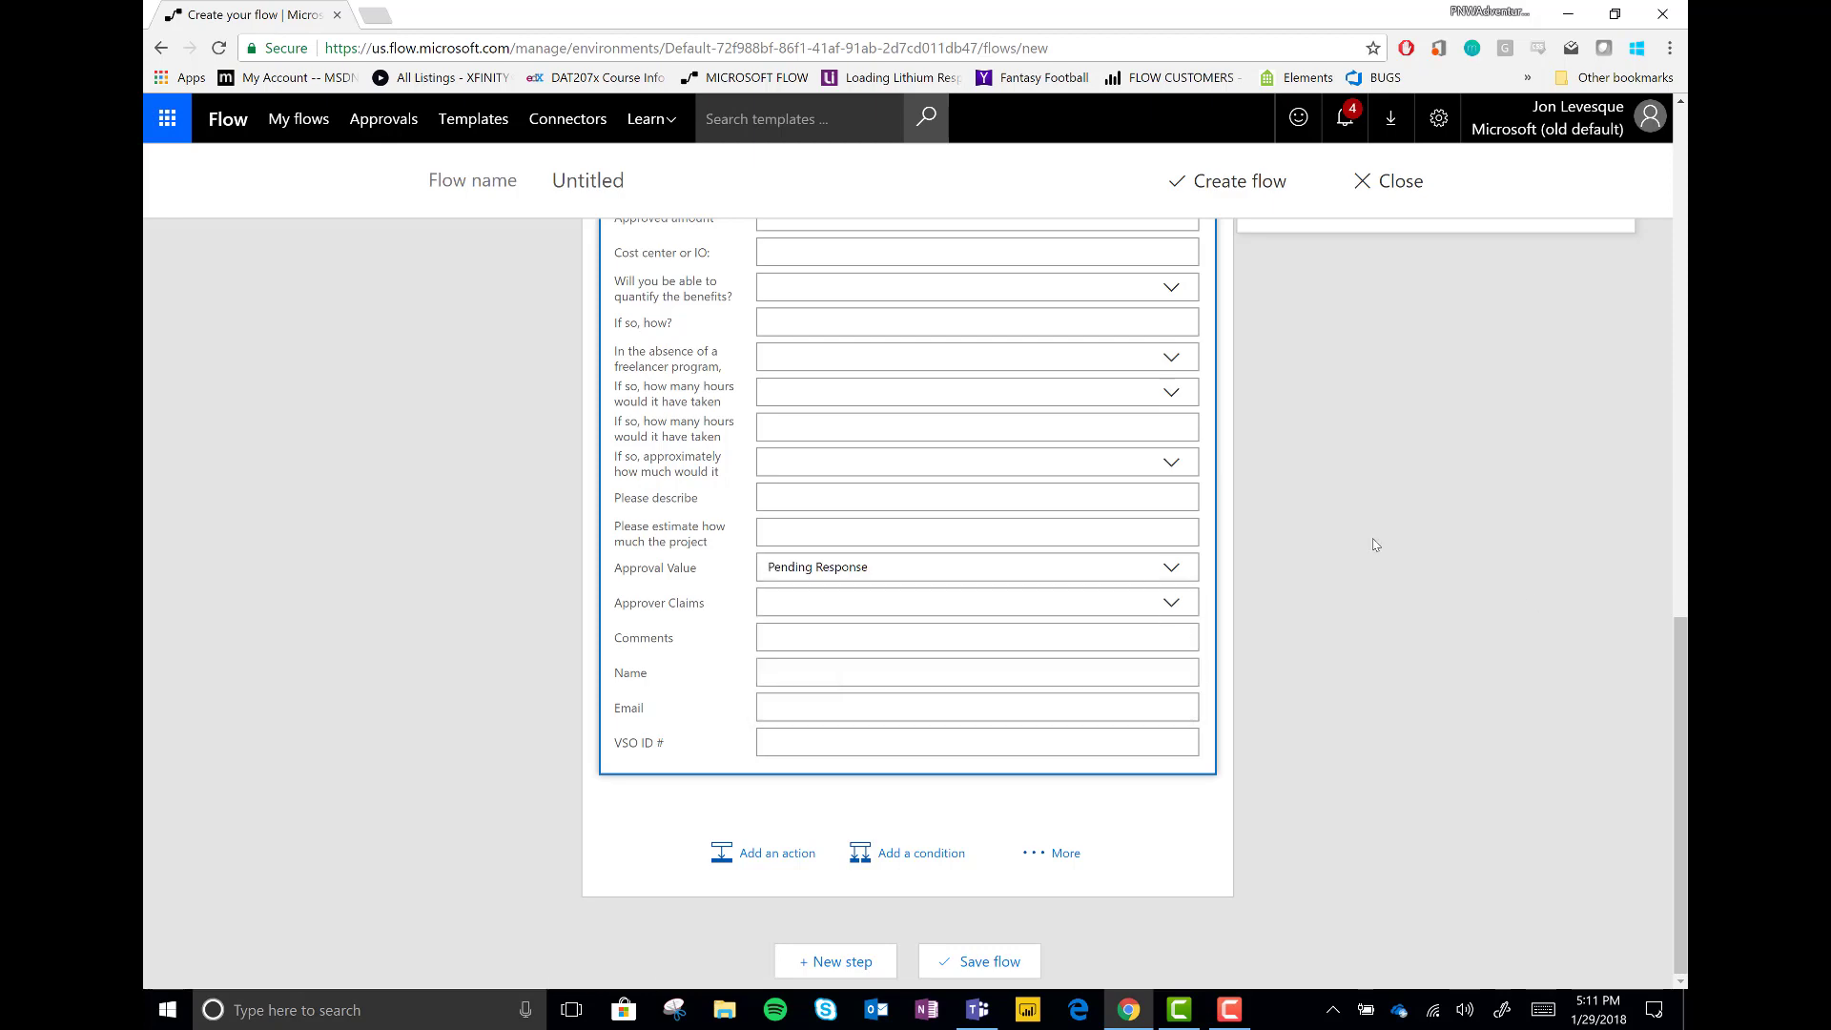
{"action": "scroll", "coordinate": [1144, 477], "scroll_direction": "up", "scroll_amount": 6}
{"action": "left_click", "coordinate": [1101, 416]}
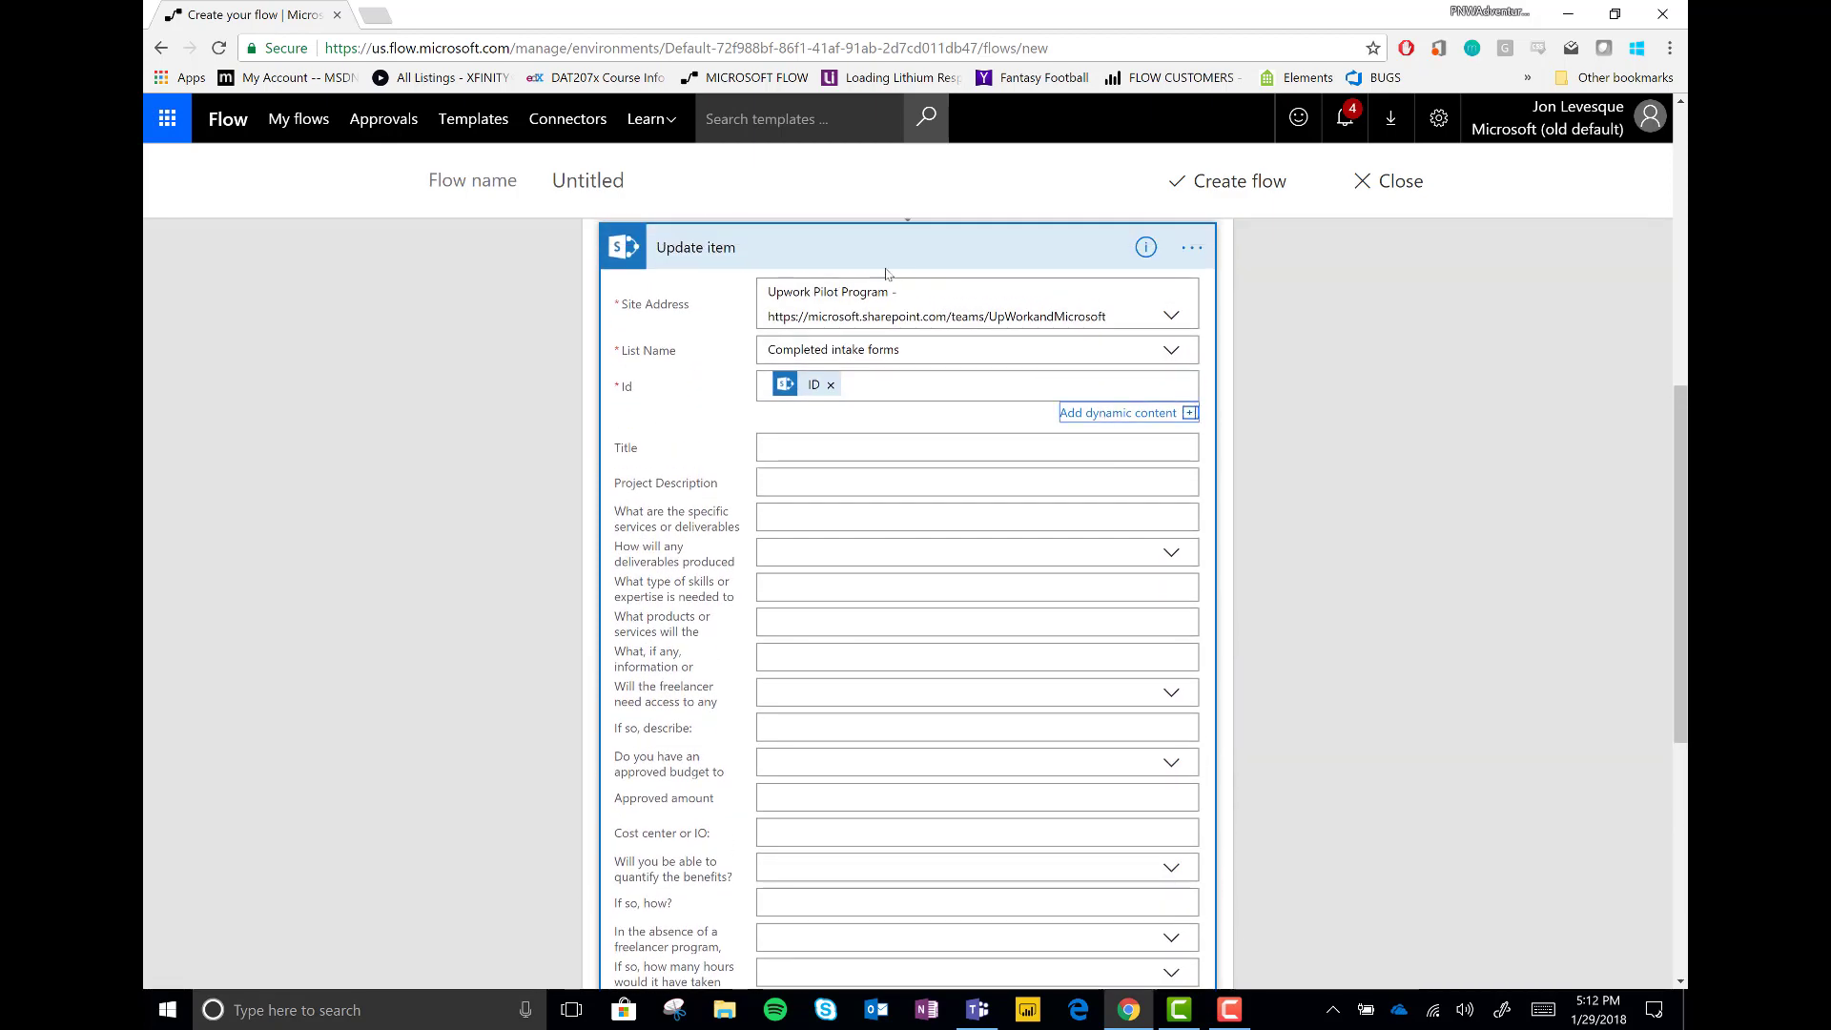
Add a condition checking whether the approval Response is equal to 'Approve'
{"action": "left_click", "coordinate": [885, 267]}
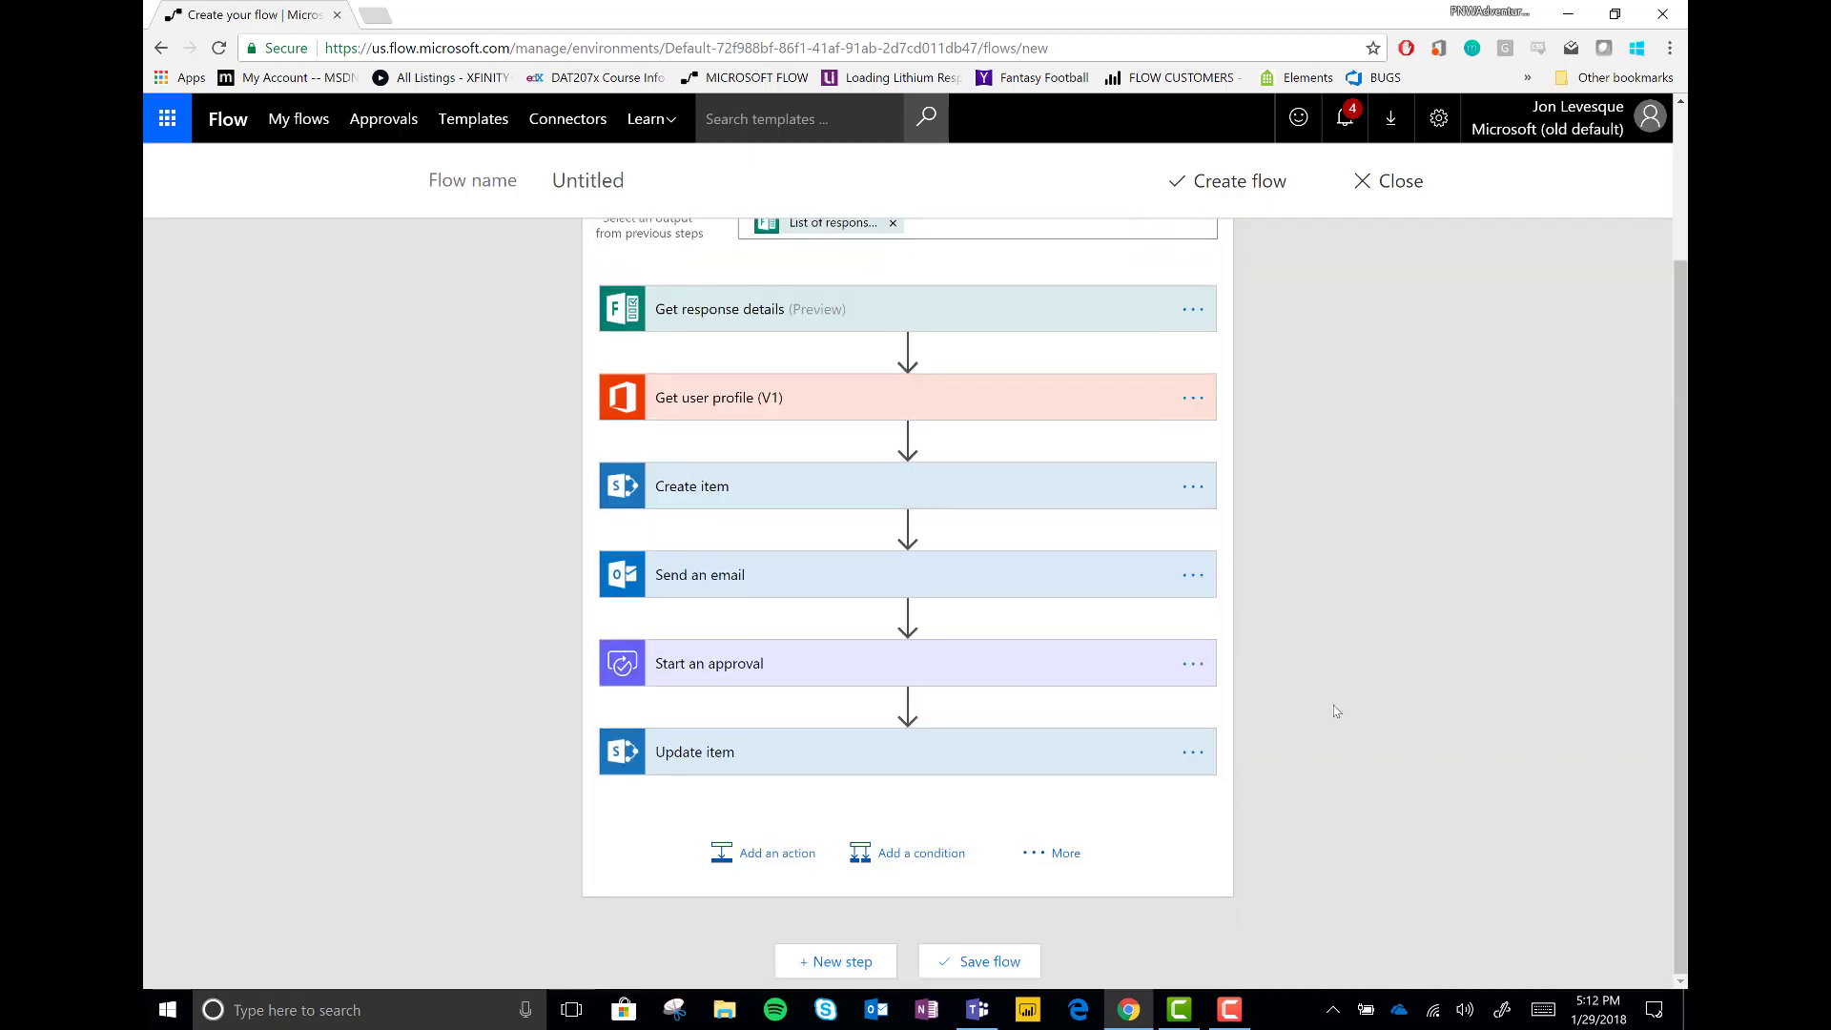
{"action": "left_click", "coordinate": [922, 851]}
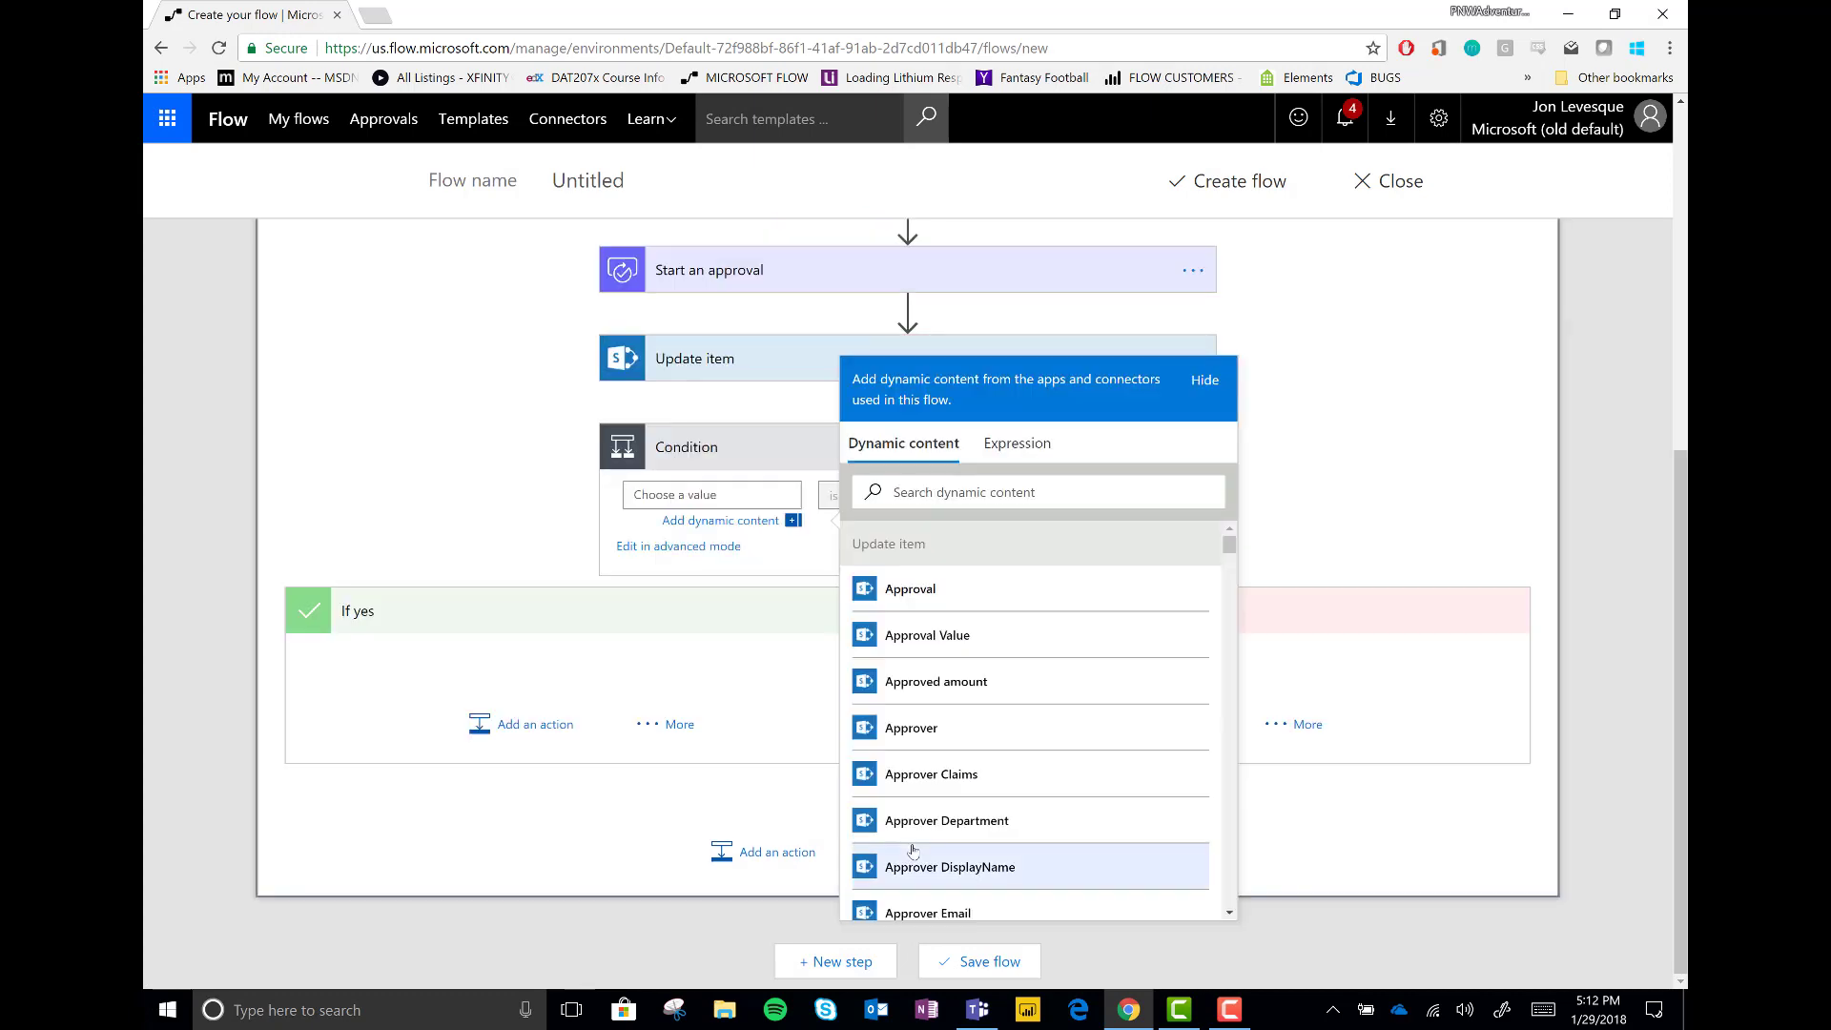
{"action": "scroll", "coordinate": [1055, 770], "scroll_direction": "down", "scroll_amount": 15}
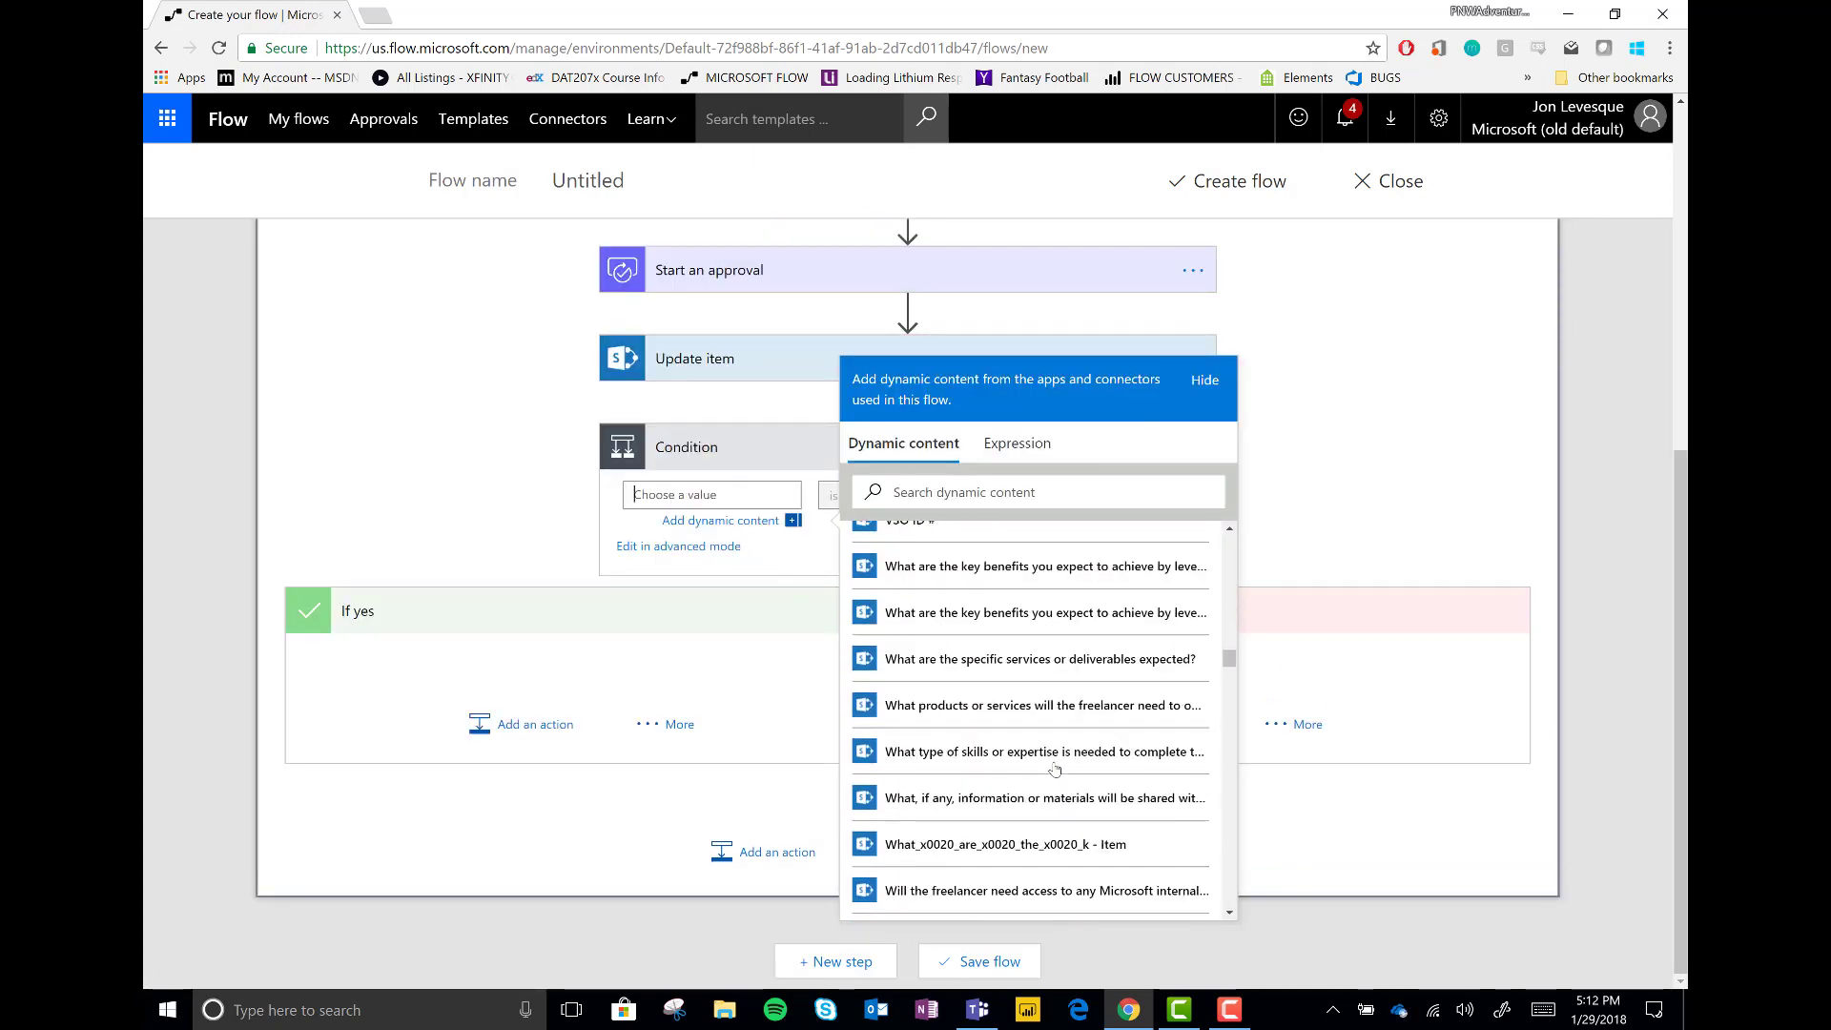
{"action": "scroll", "coordinate": [1011, 763], "scroll_direction": "up", "scroll_amount": 2}
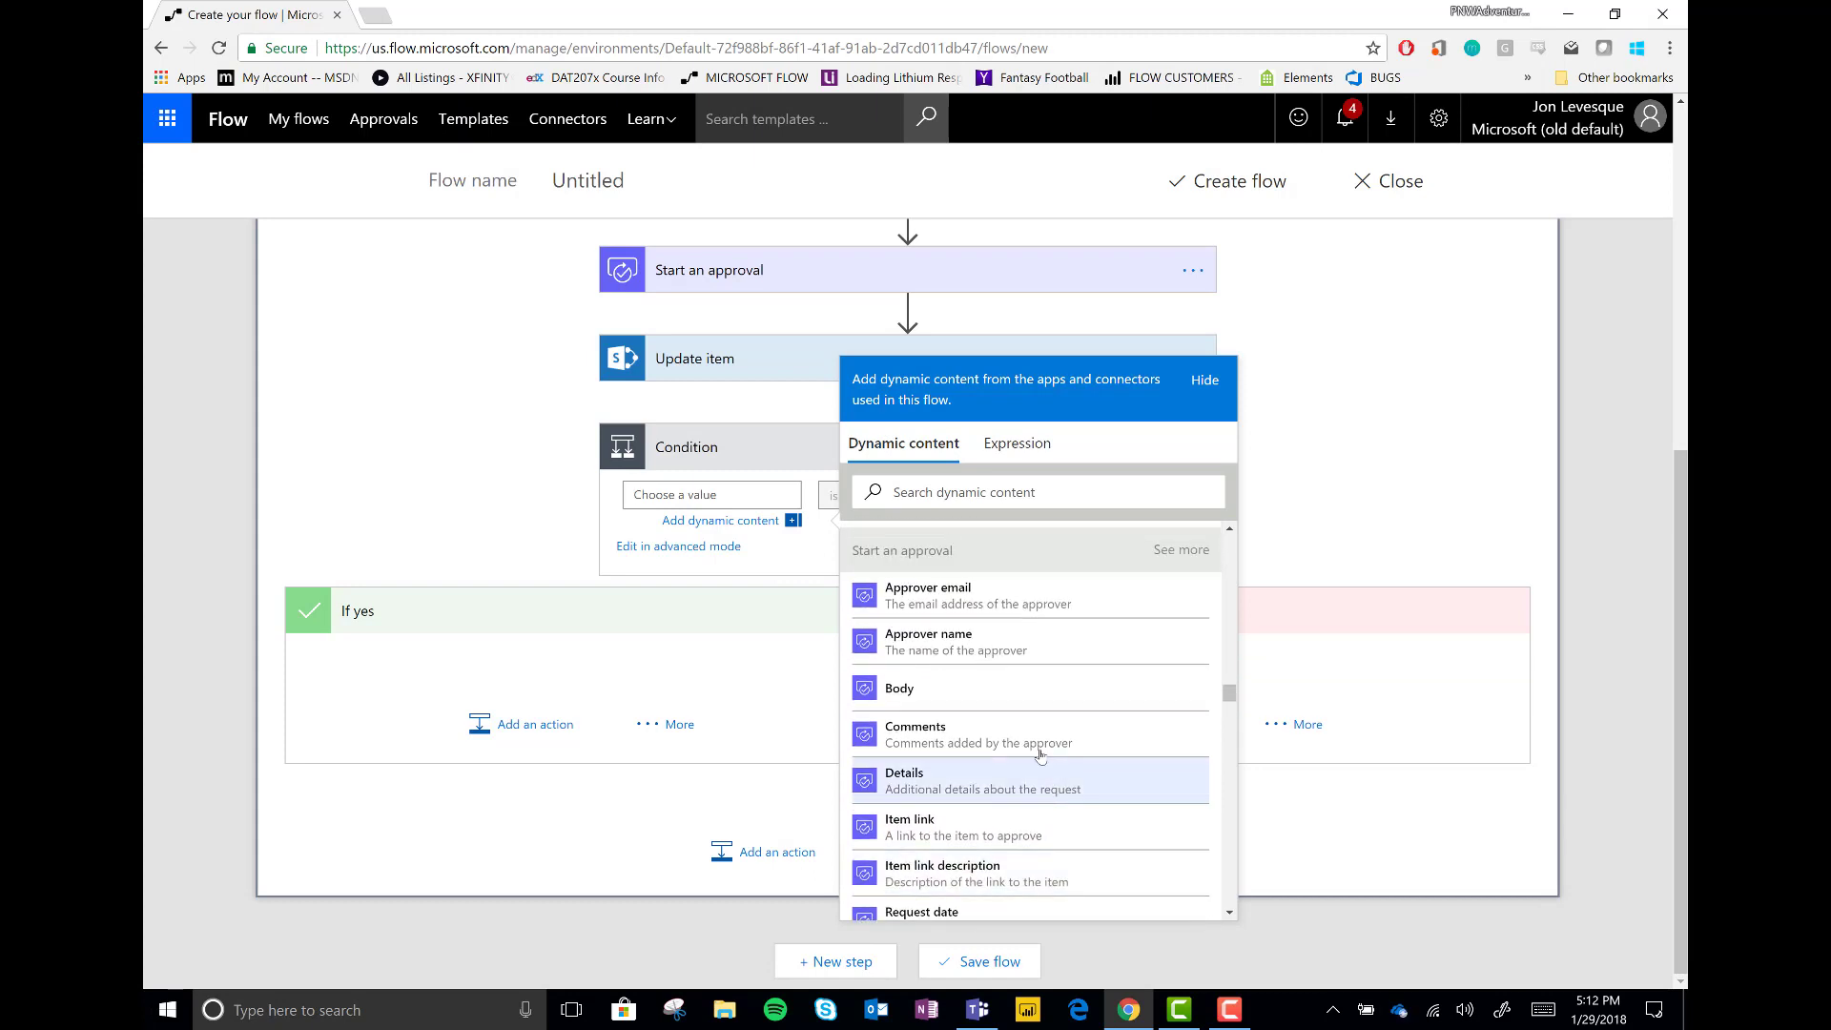
{"action": "scroll", "coordinate": [983, 885], "scroll_direction": "down", "scroll_amount": 2}
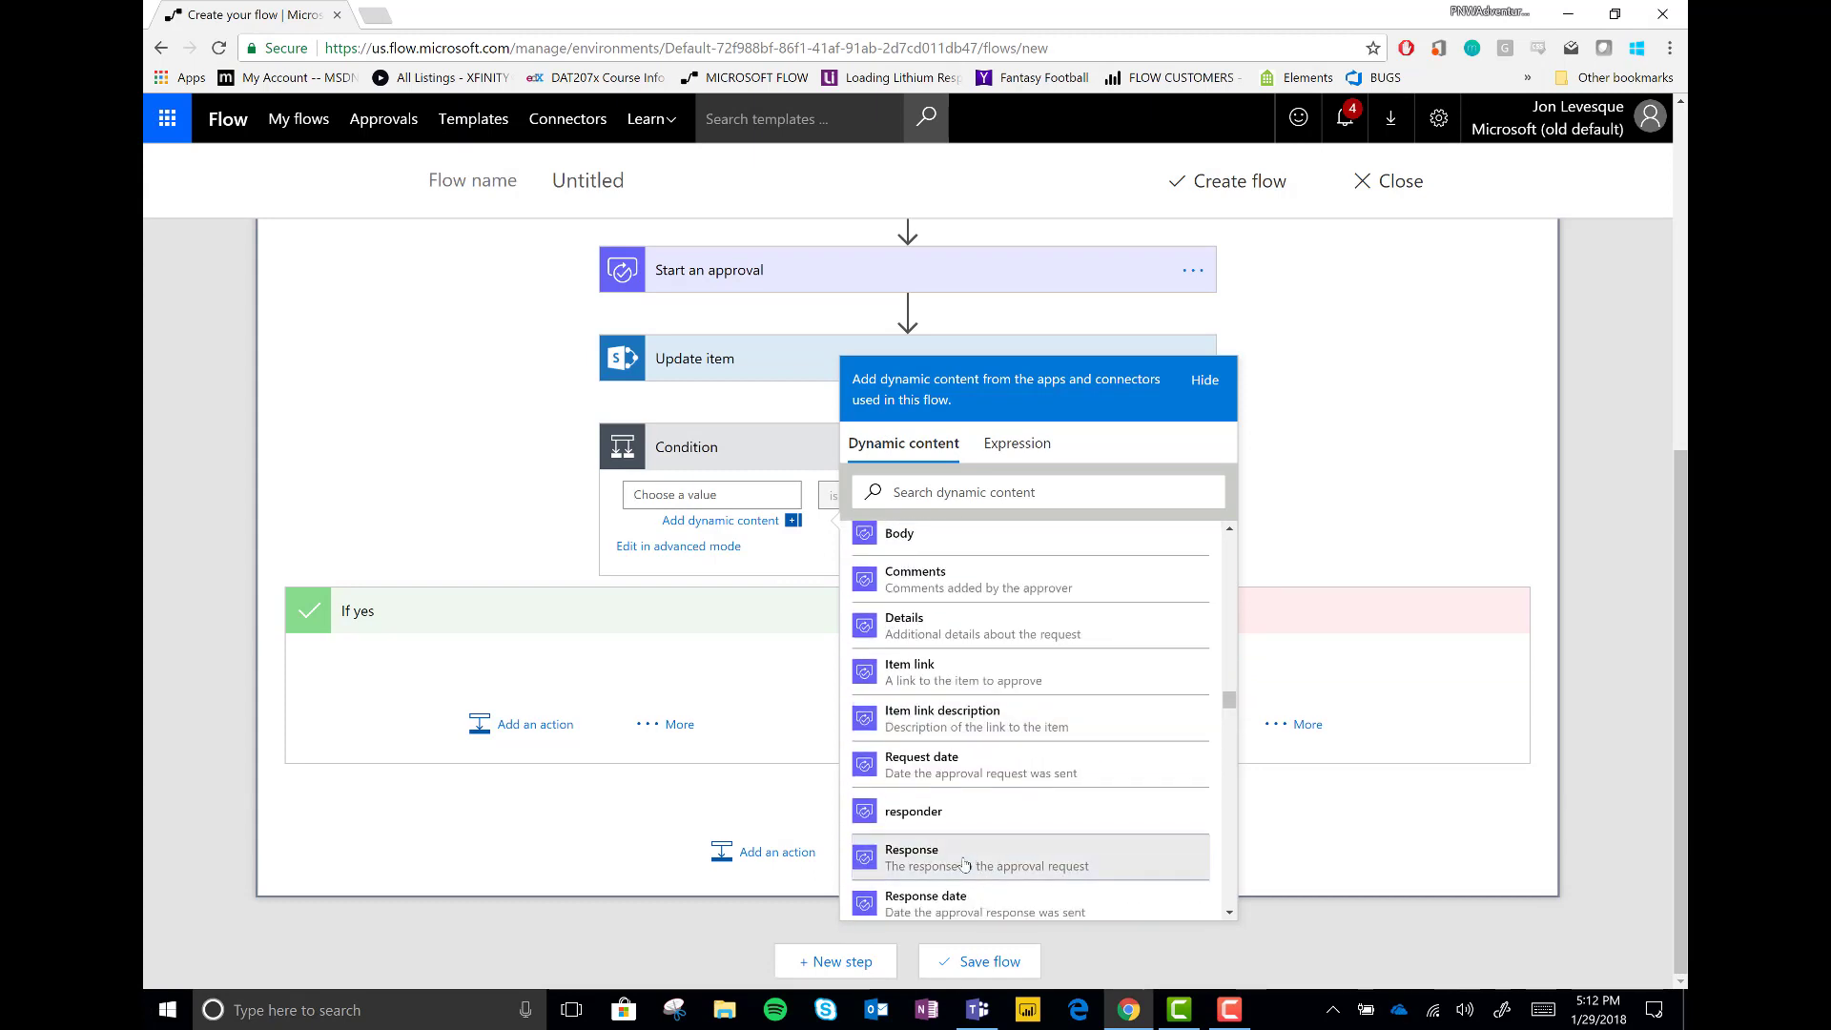
{"action": "left_click", "coordinate": [963, 864]}
{"action": "left_click", "coordinate": [769, 523]}
{"action": "left_click", "coordinate": [1061, 496]}
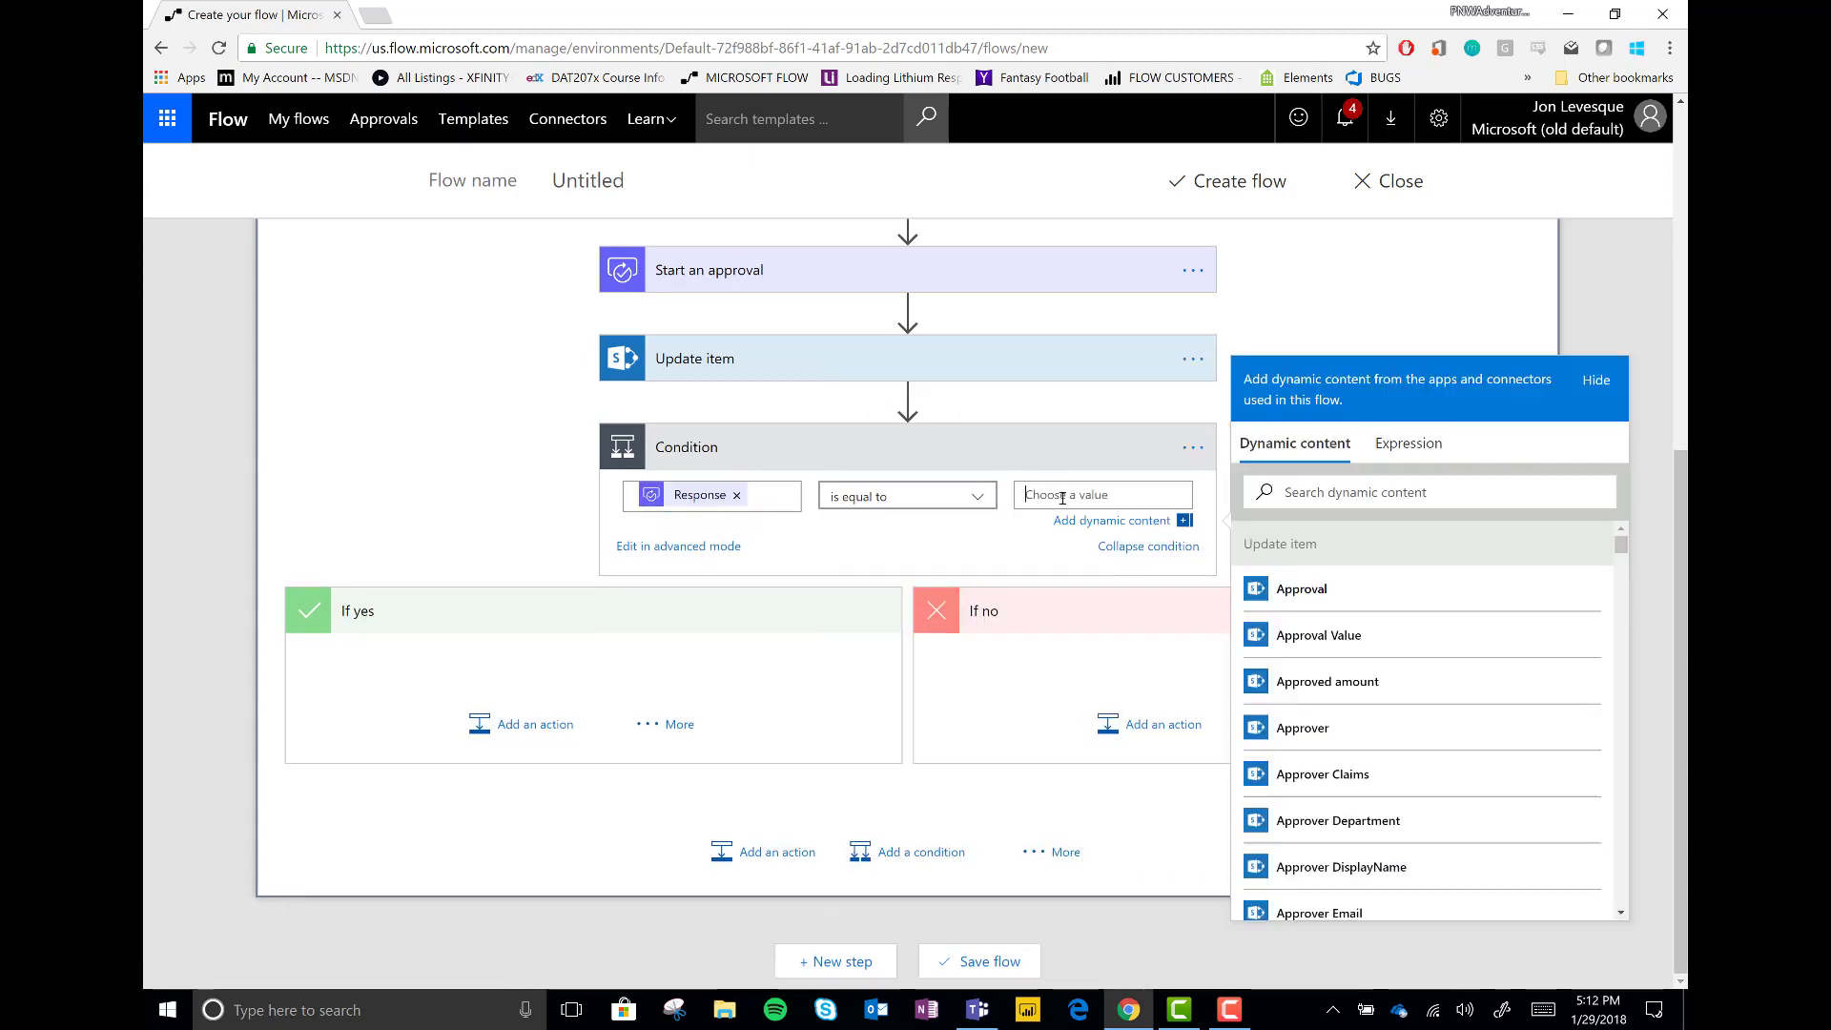
{"action": "type", "text": "Approve"}
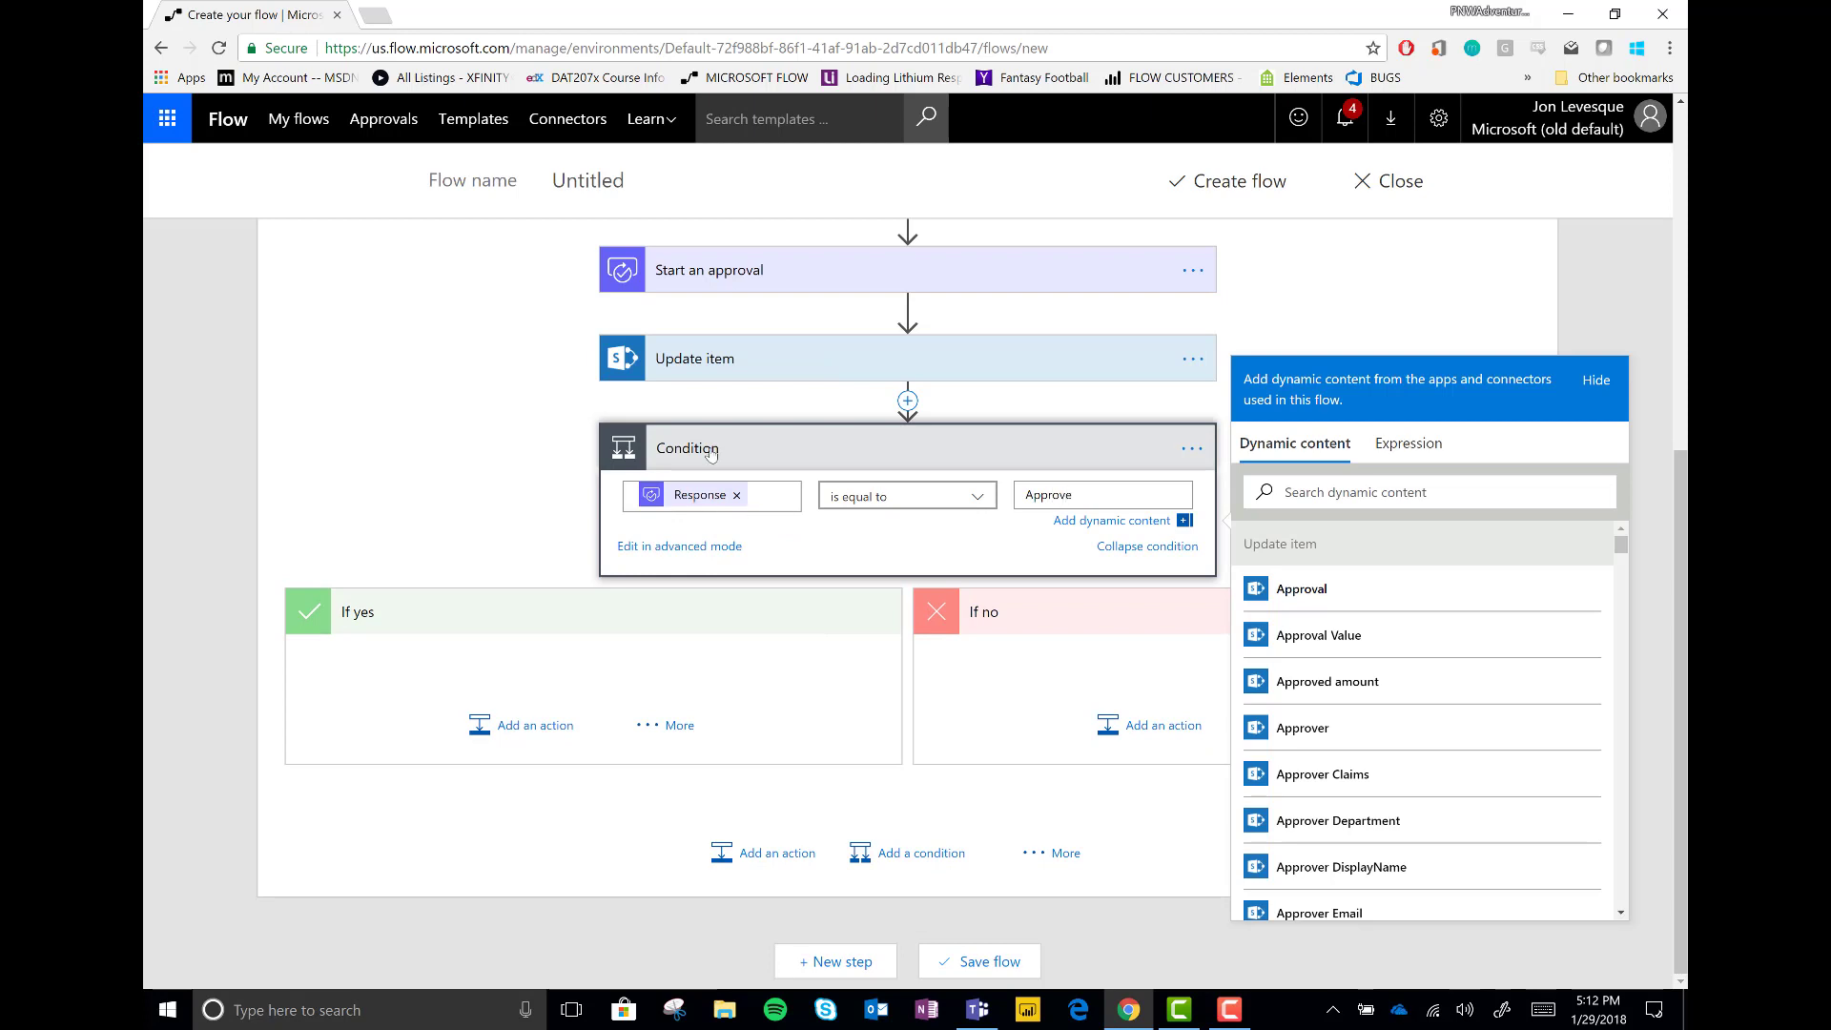
{"action": "left_click", "coordinate": [1066, 521]}
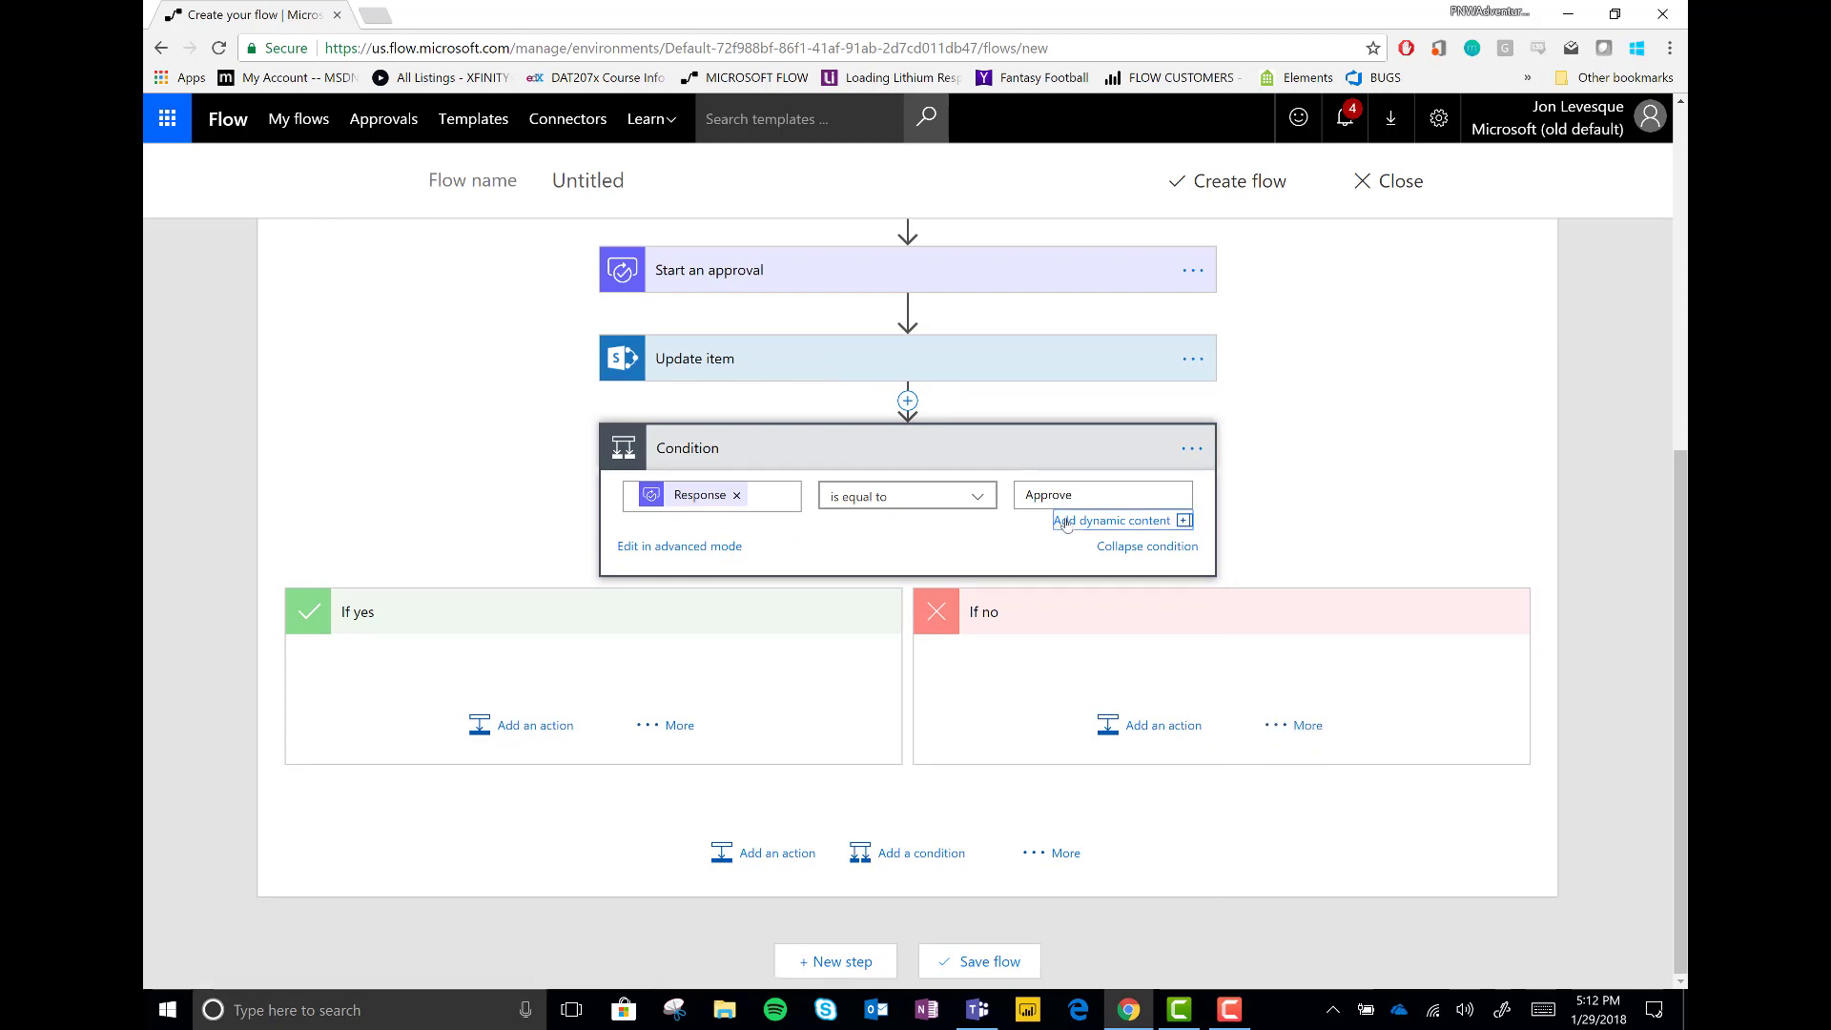
Add a SharePoint Update item action under If yes, targeting the Upwork Pilot Program site's Completed intake forms list
{"action": "left_click", "coordinate": [536, 725]}
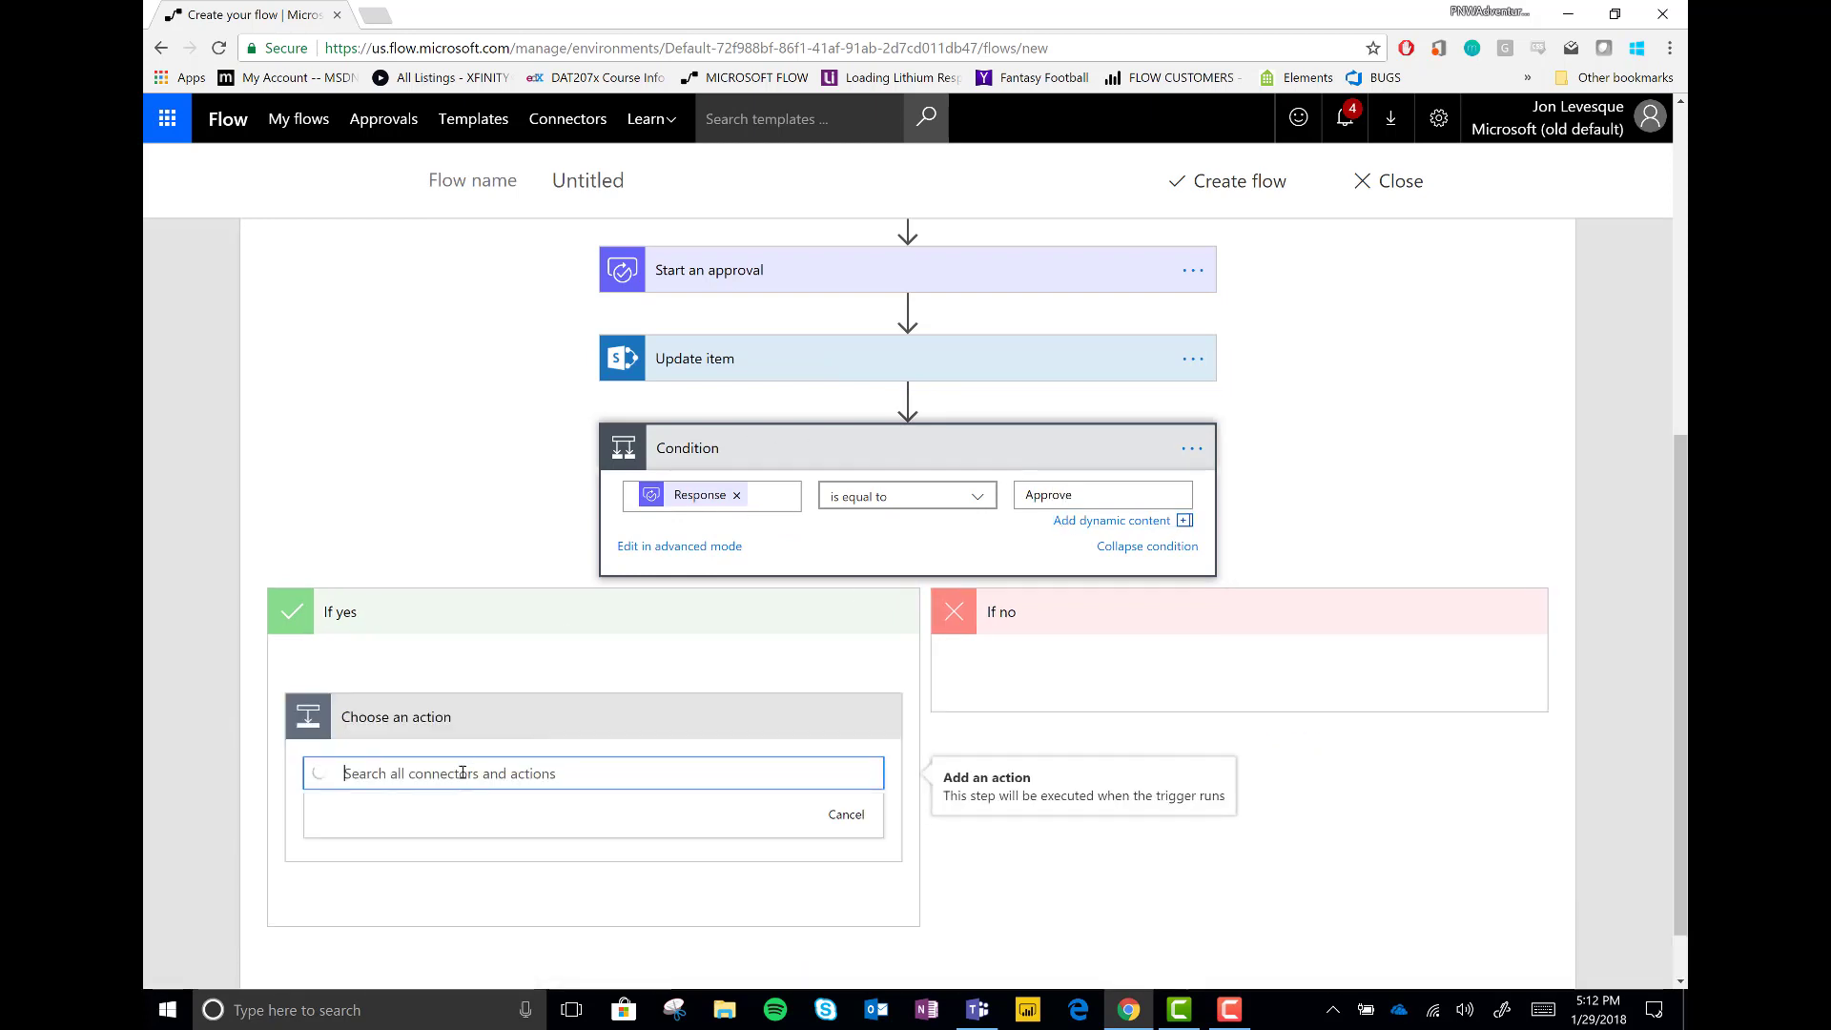
{"action": "type", "text": "update item"}
{"action": "scroll", "coordinate": [501, 818], "scroll_direction": "down", "scroll_amount": 3}
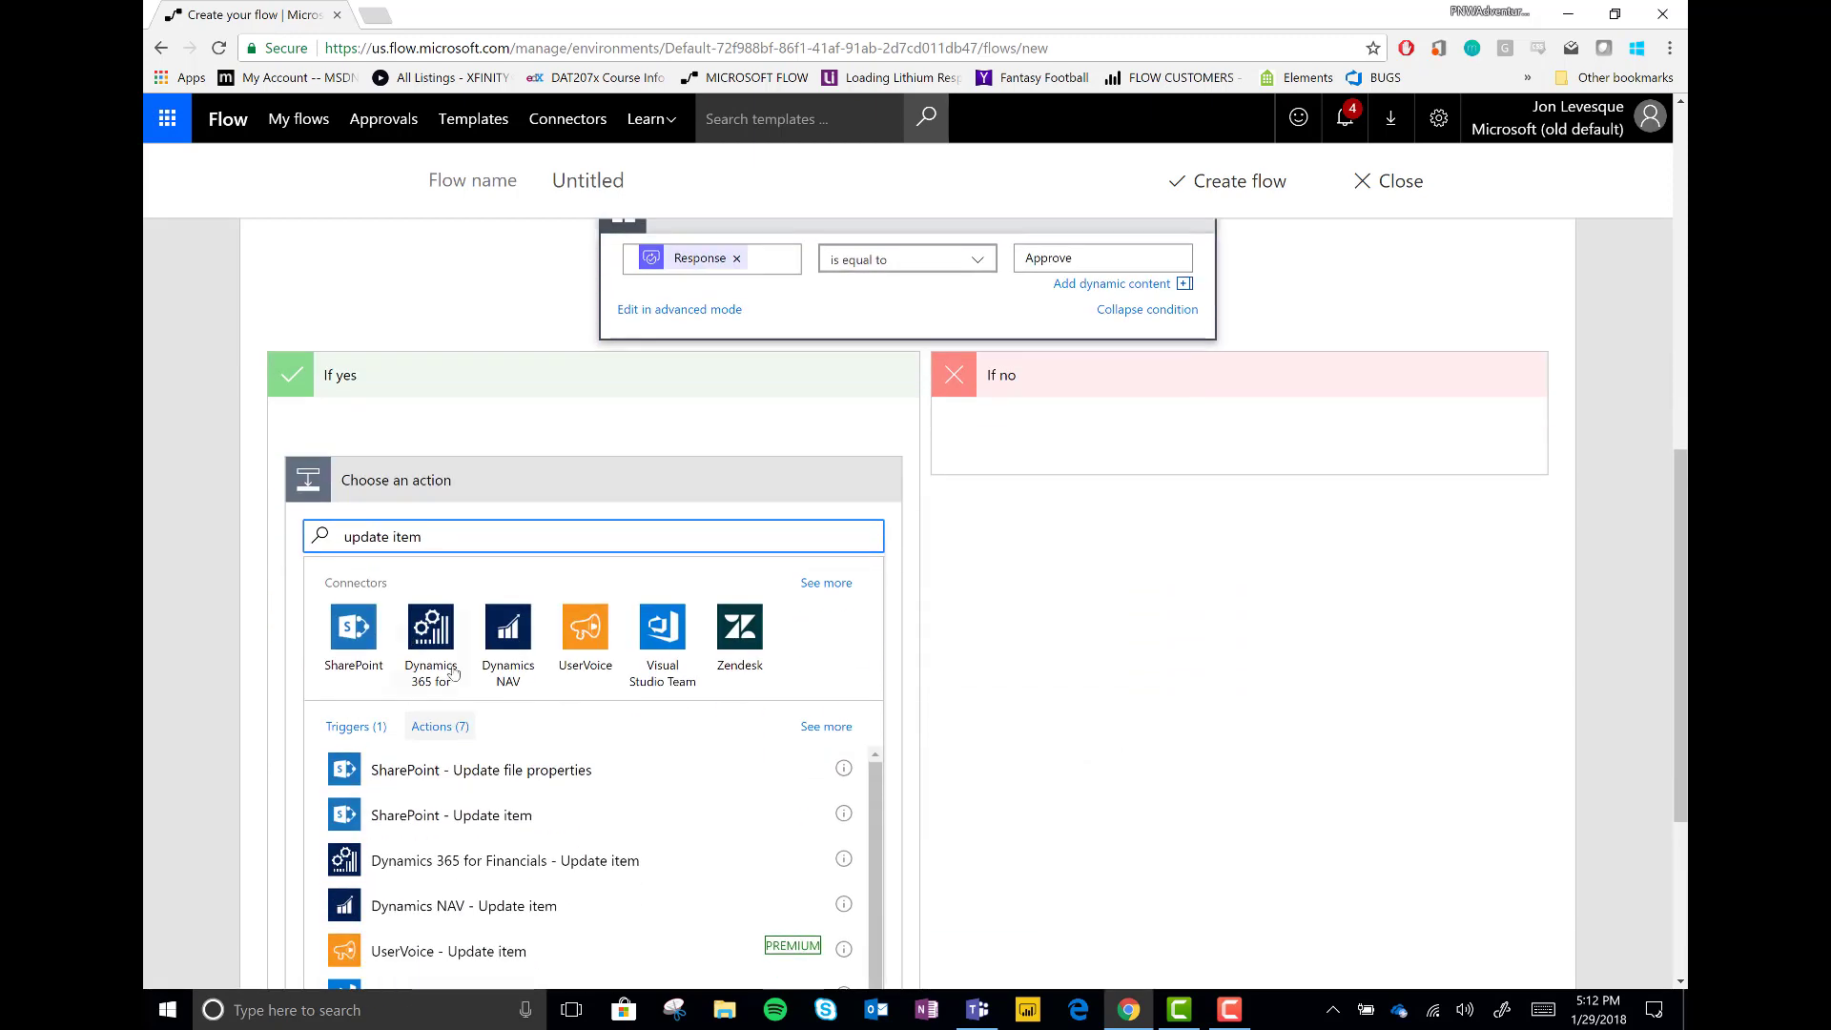
{"action": "left_click", "coordinate": [500, 818]}
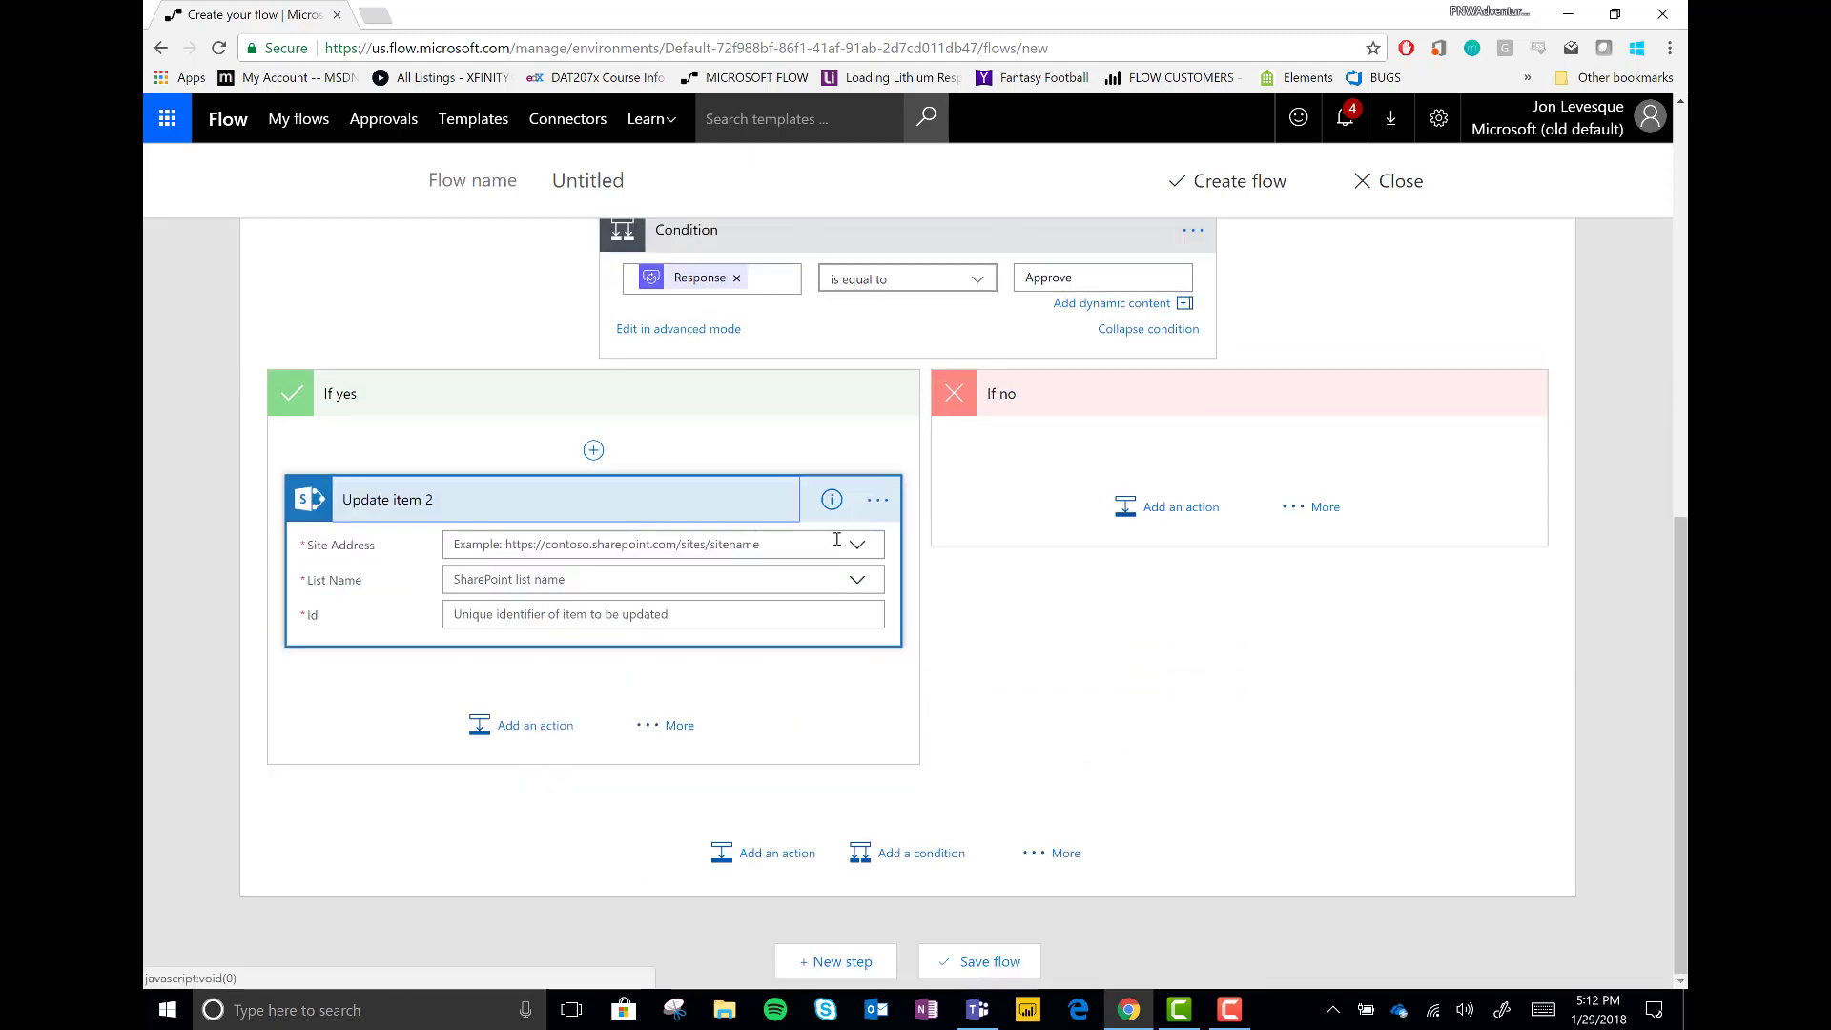
{"action": "left_click", "coordinate": [858, 545]}
{"action": "scroll", "coordinate": [534, 655], "scroll_direction": "down", "scroll_amount": 3}
{"action": "left_click", "coordinate": [531, 811]}
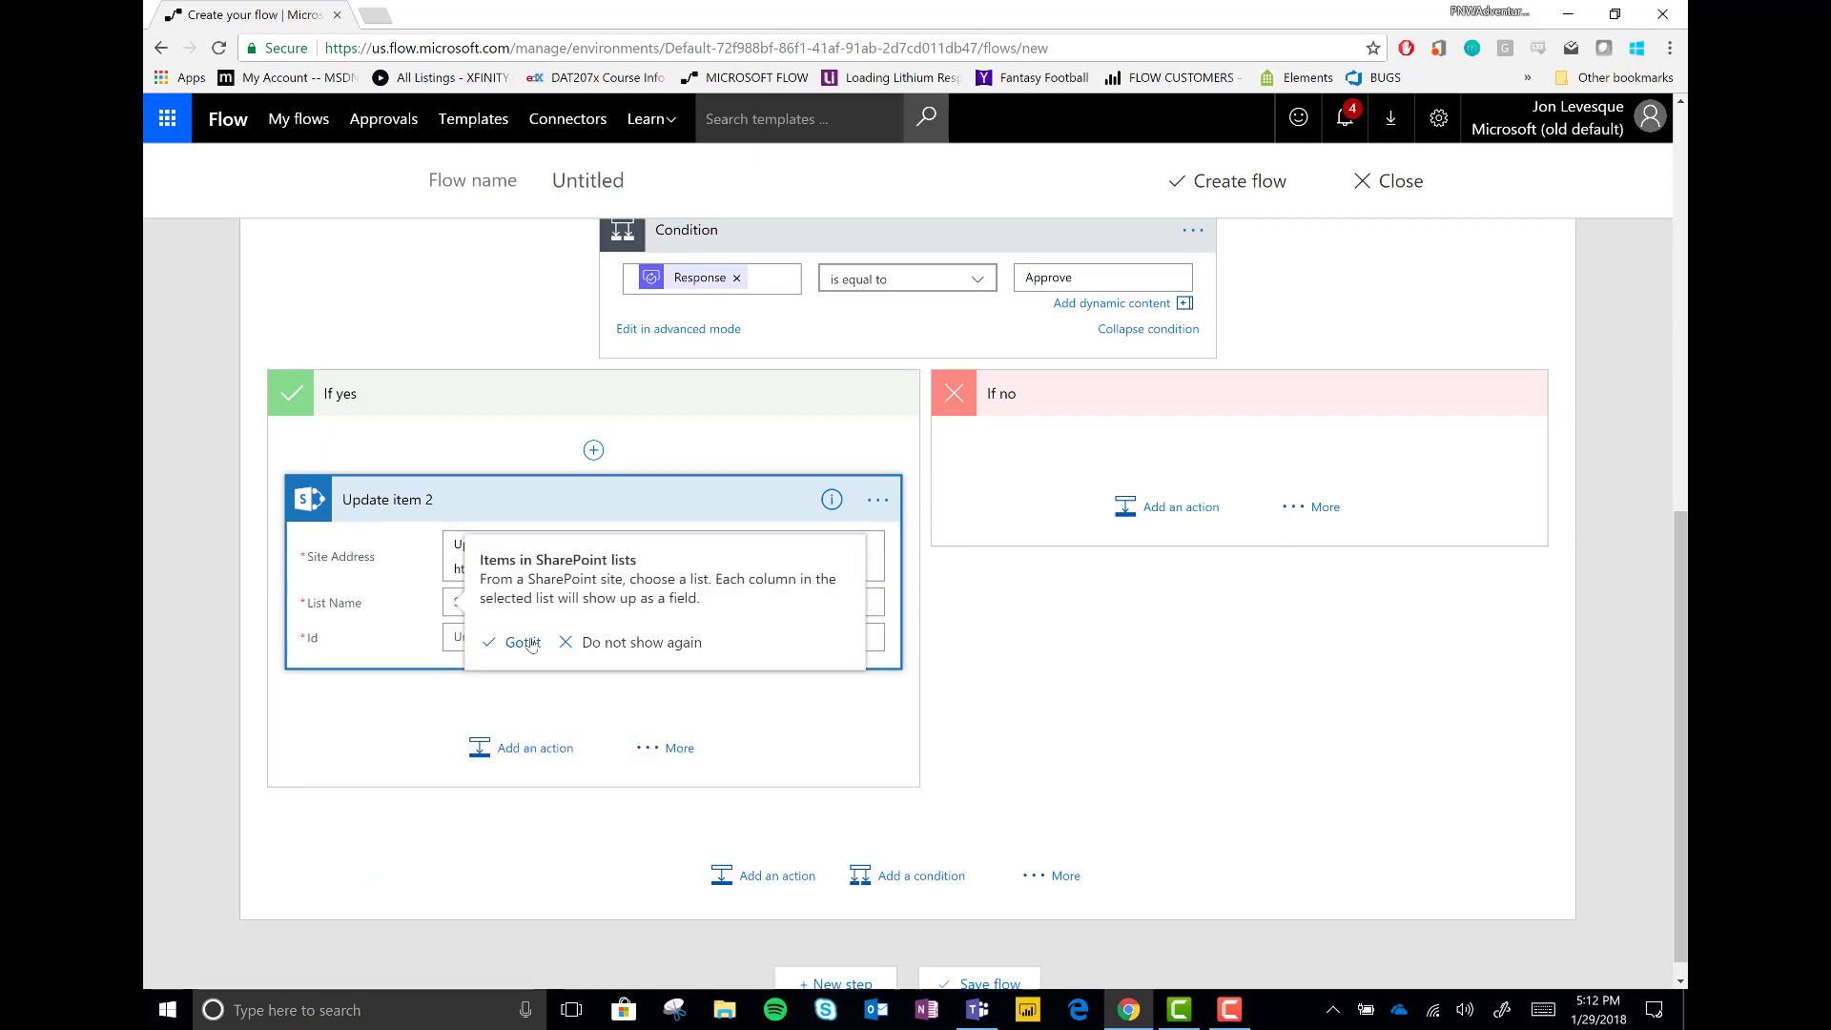
{"action": "left_click", "coordinate": [524, 643]}
{"action": "left_click", "coordinate": [855, 602]}
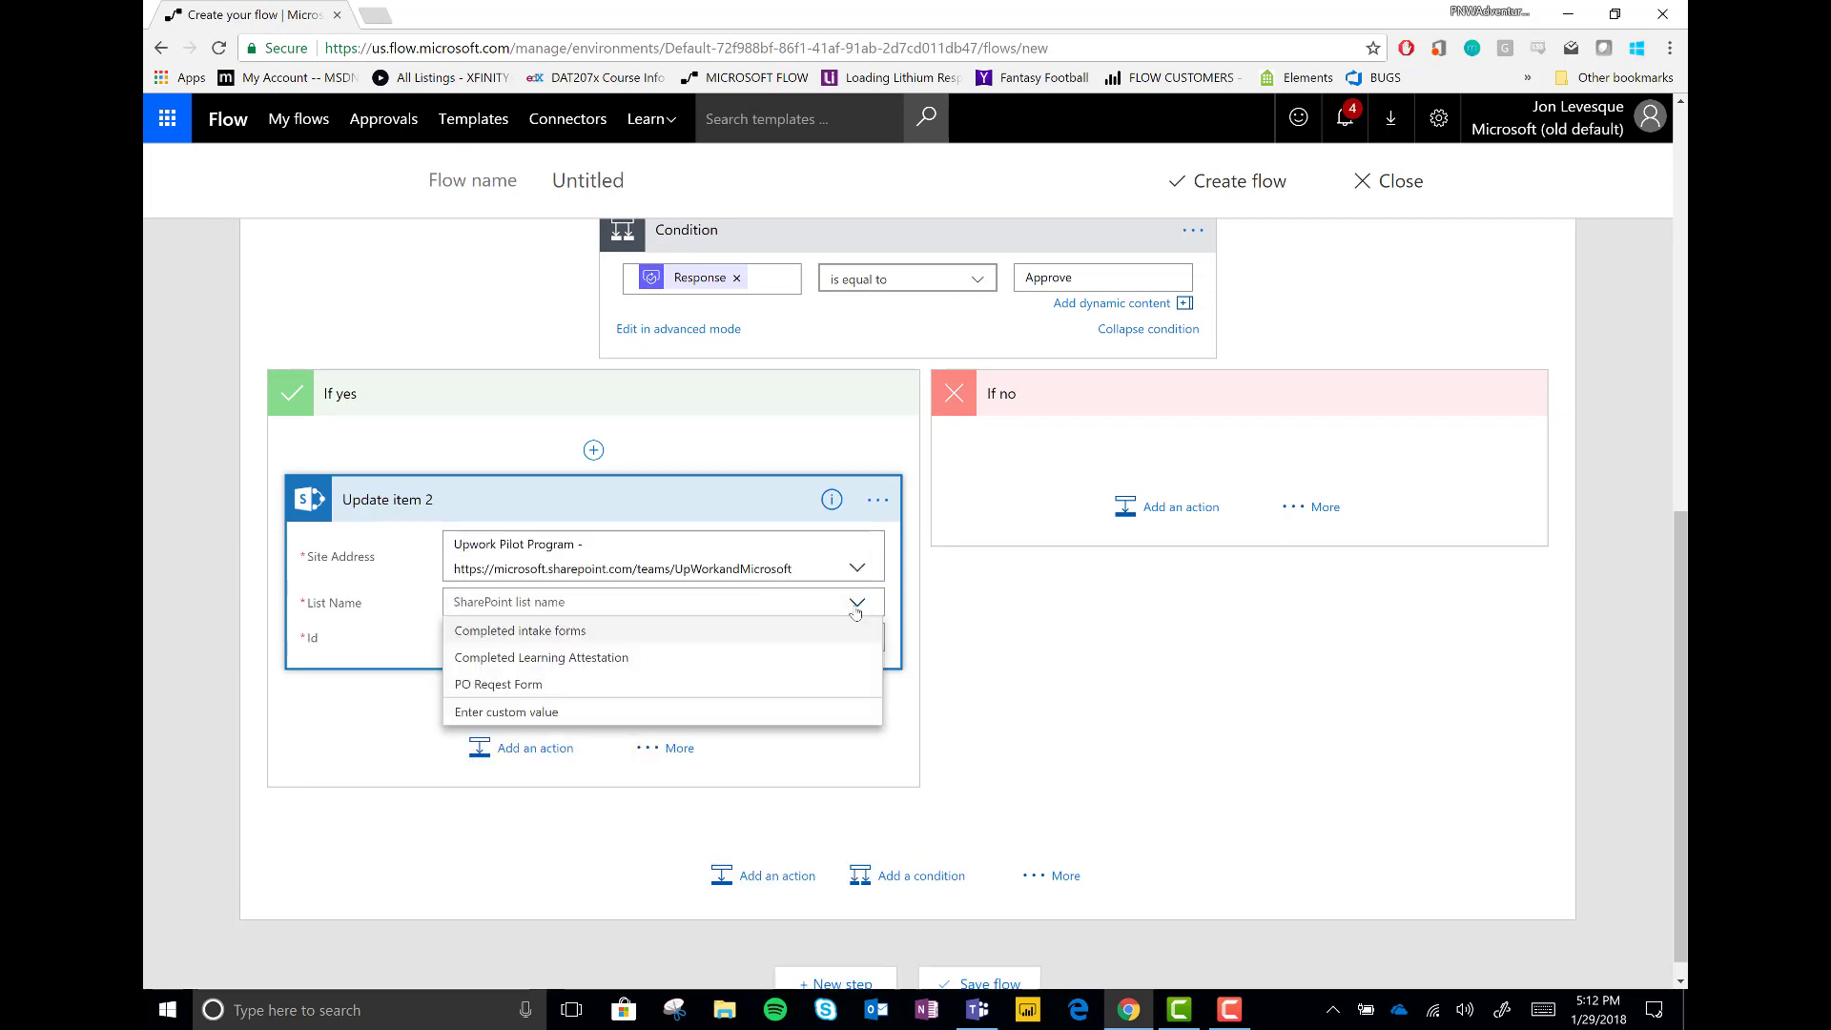
{"action": "left_click", "coordinate": [537, 637]}
{"action": "left_click", "coordinate": [573, 637]}
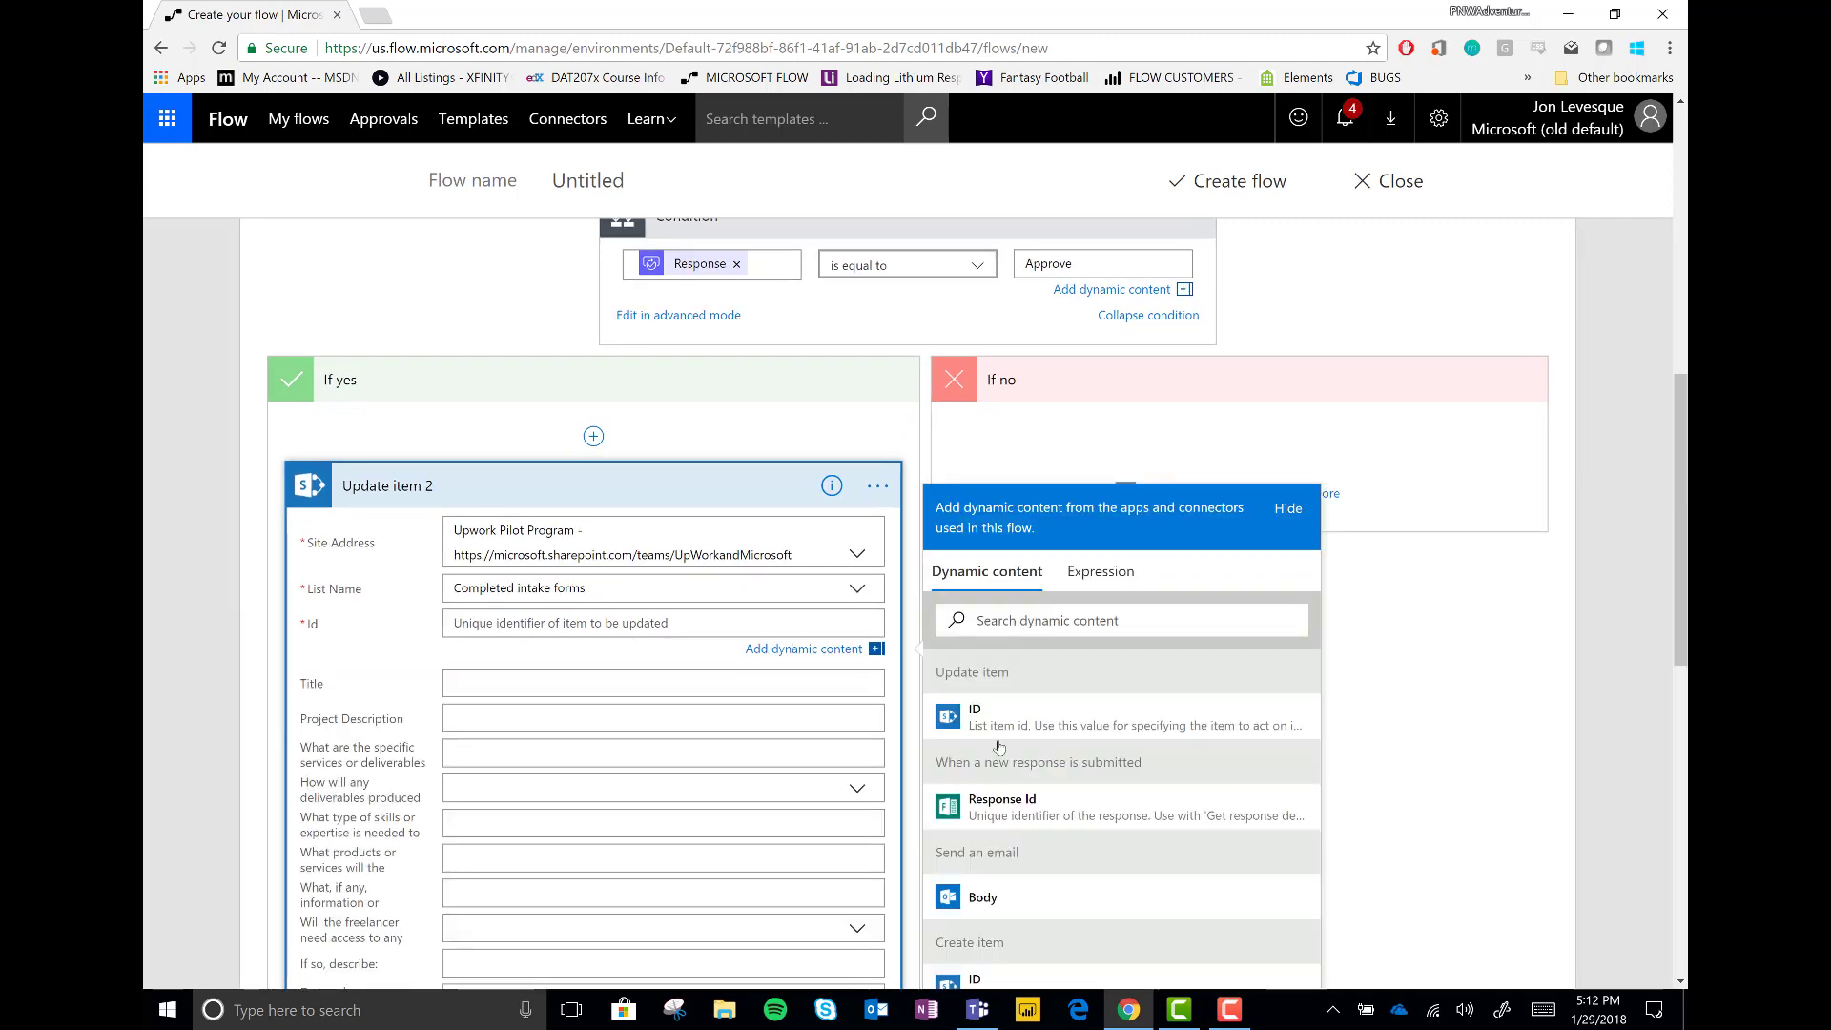
Set Approval Value to Approved and fill Comments with the approver's Comments token
{"action": "scroll", "coordinate": [1043, 776], "scroll_direction": "down", "scroll_amount": 5}
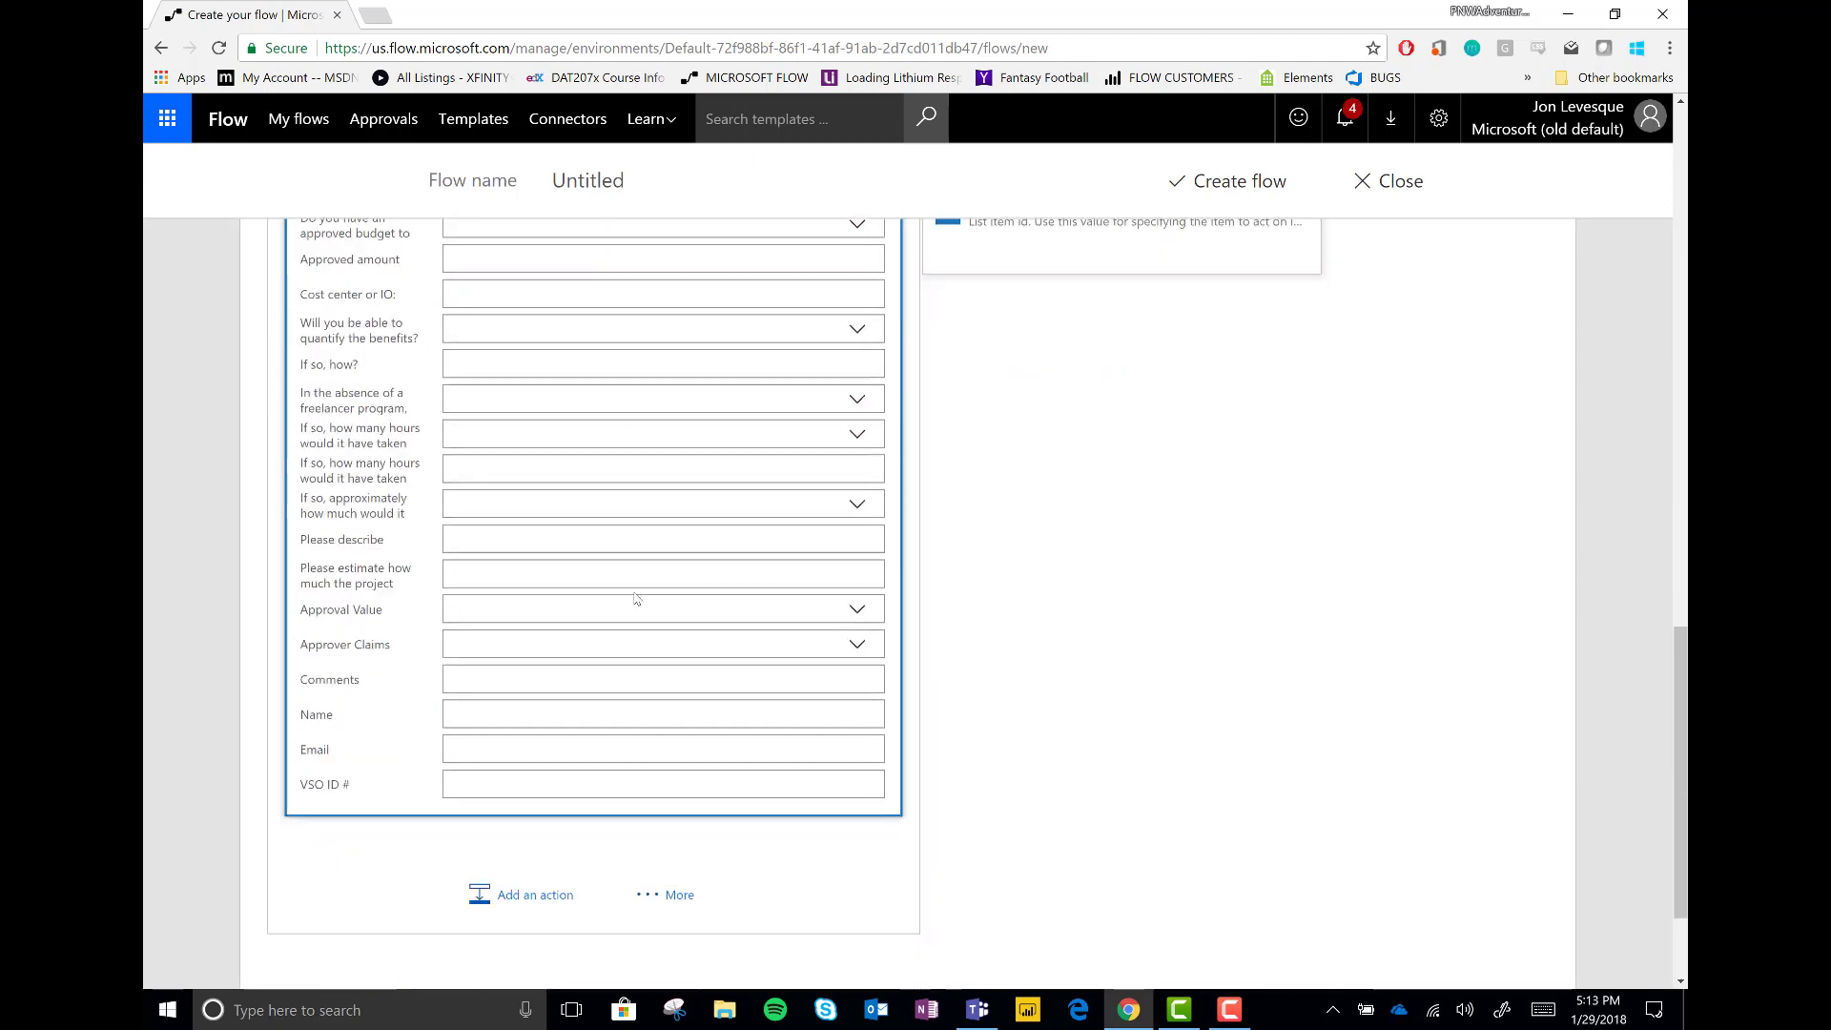
{"action": "scroll", "coordinate": [637, 599], "scroll_direction": "down", "scroll_amount": 1}
{"action": "left_click", "coordinate": [866, 443]}
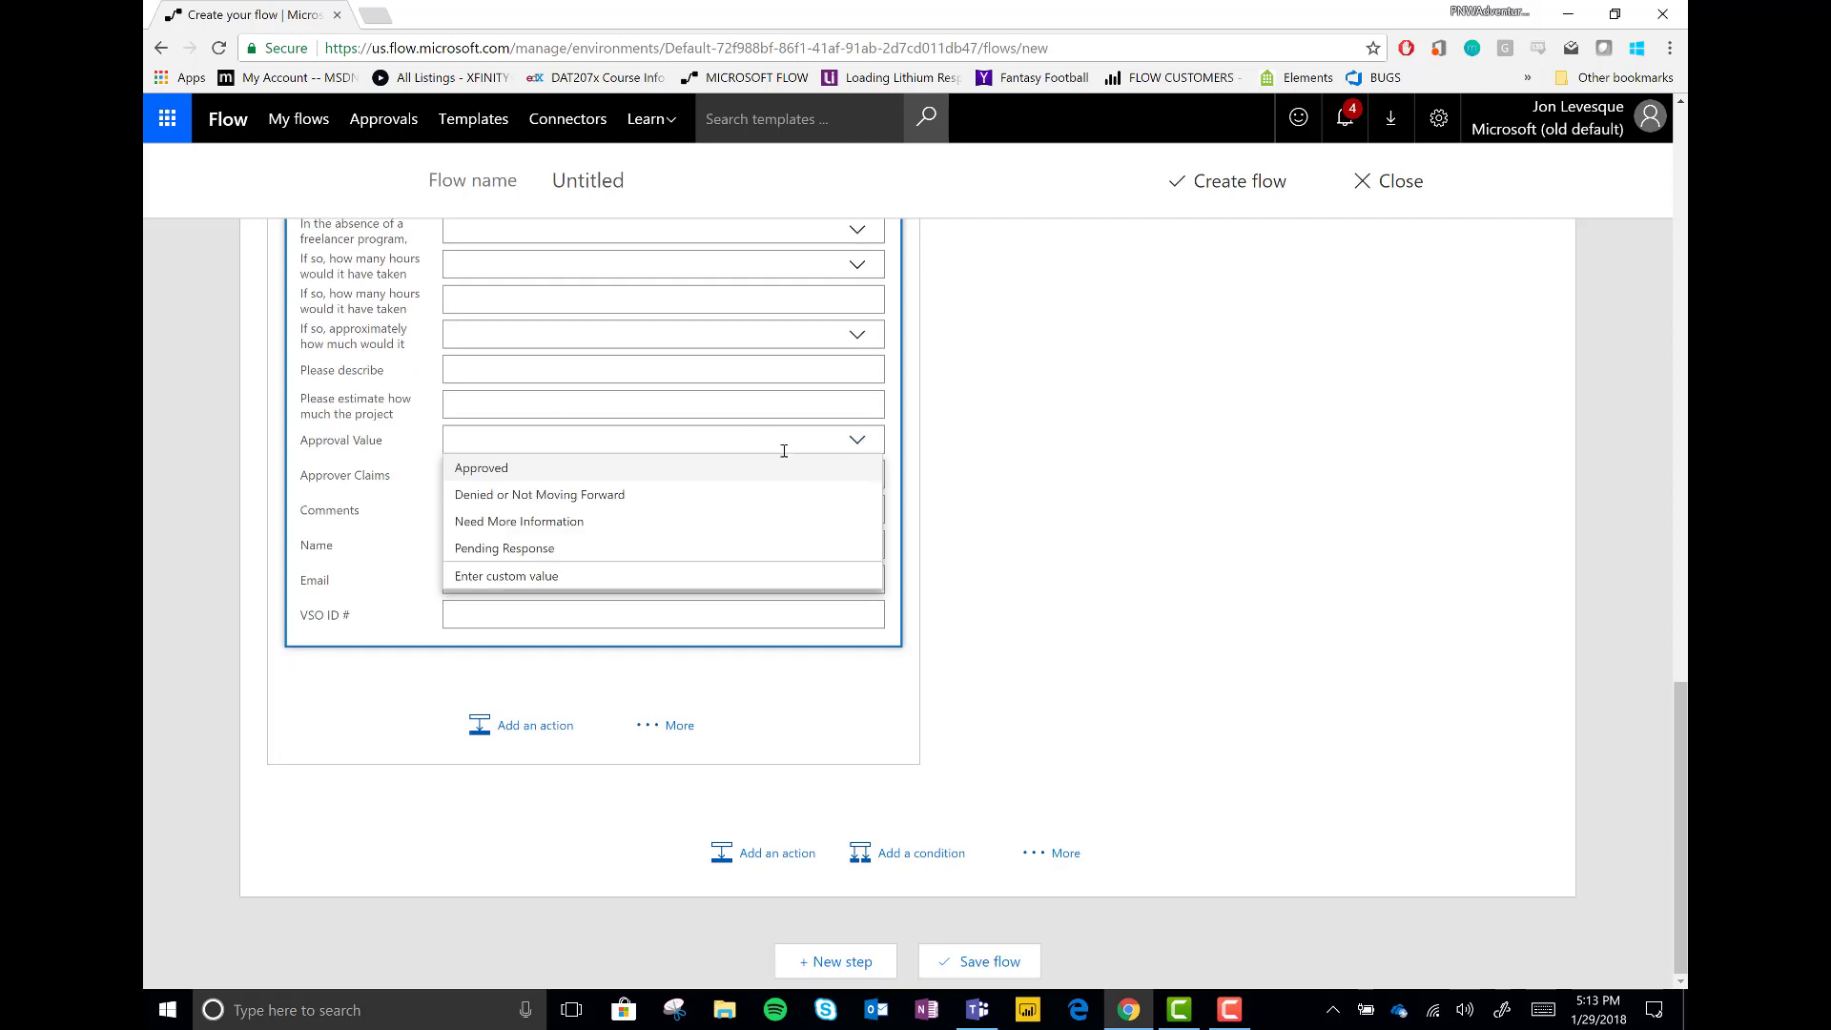
{"action": "left_click", "coordinate": [513, 470]}
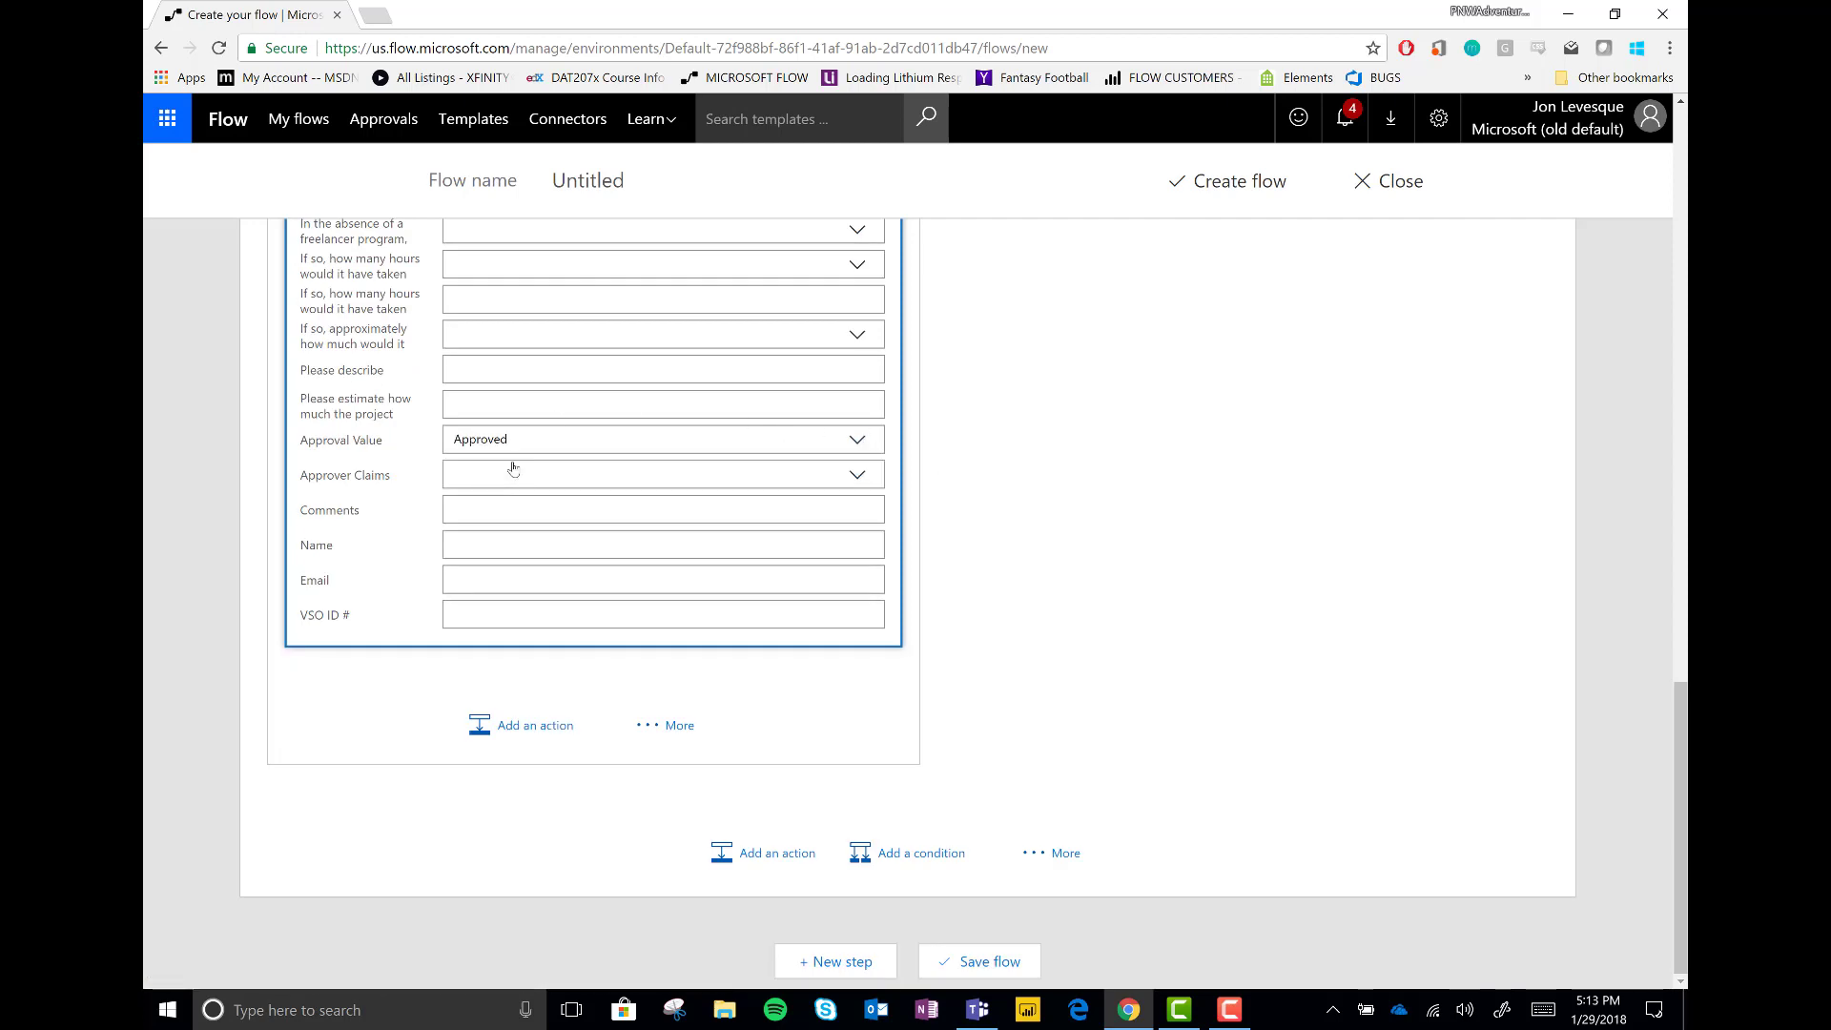
{"action": "left_click", "coordinate": [592, 510]}
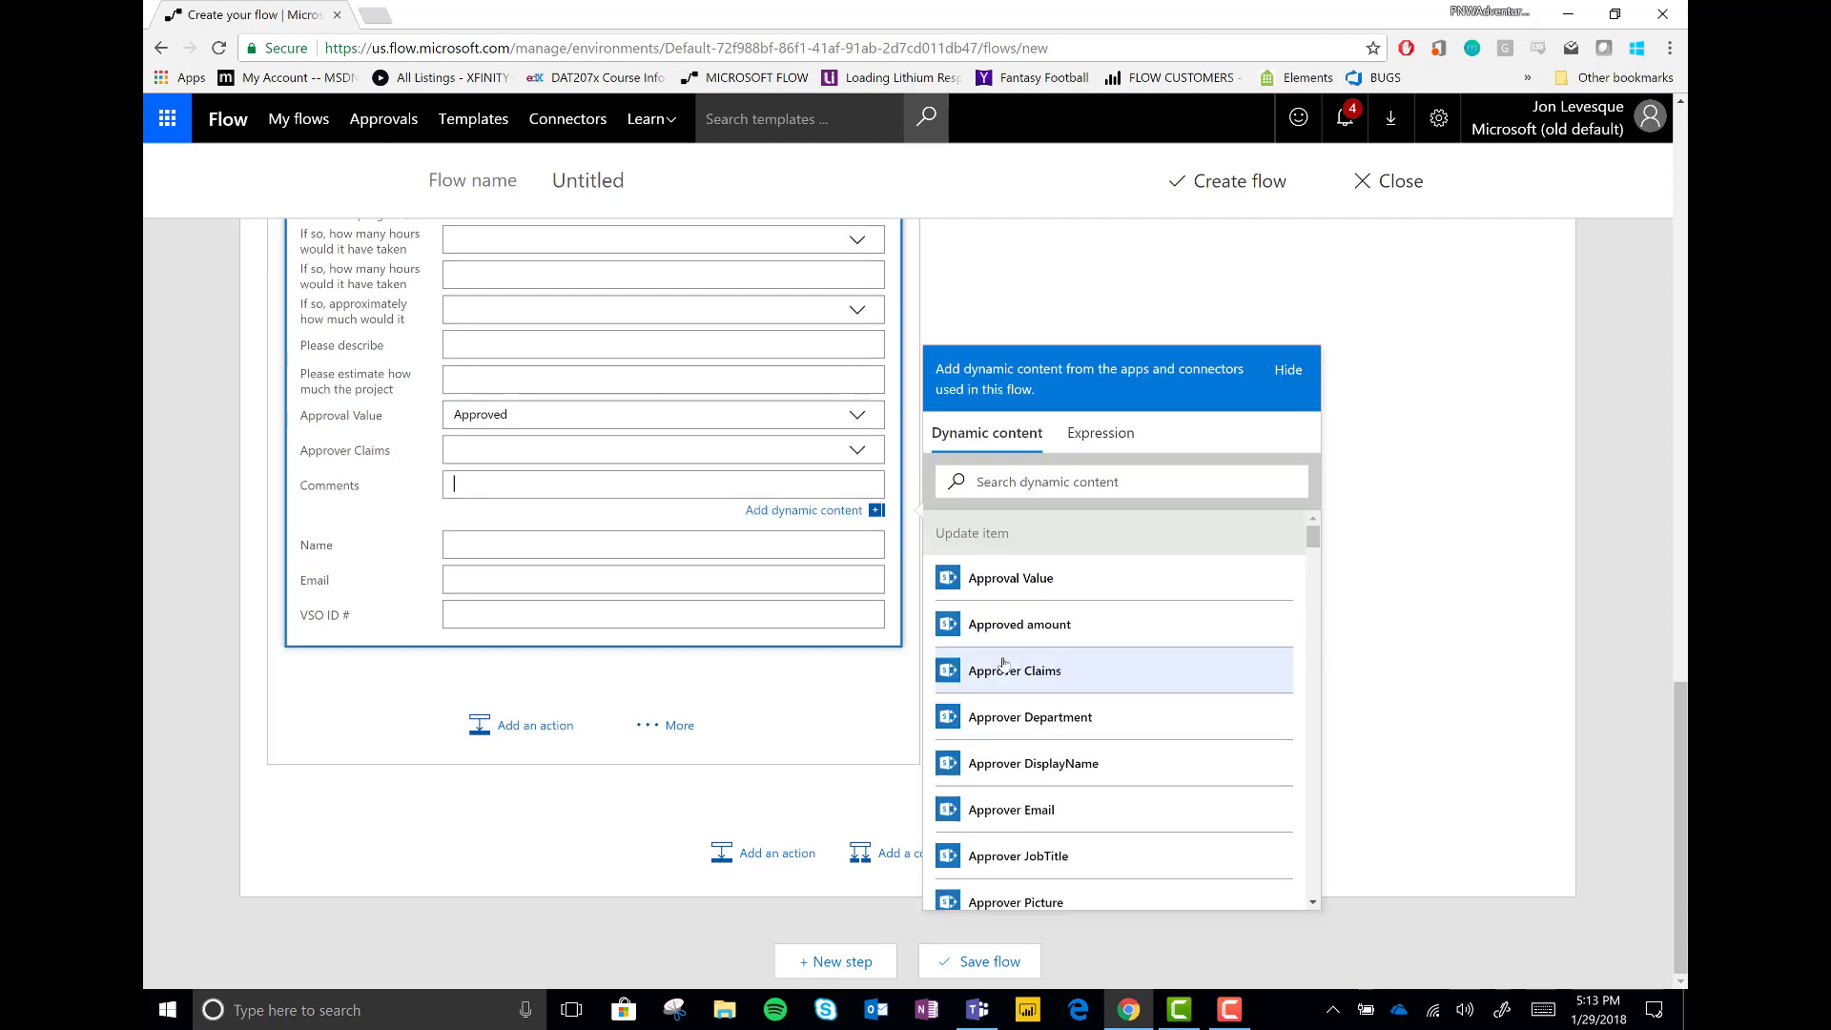
{"action": "scroll", "coordinate": [1003, 665], "scroll_direction": "down", "scroll_amount": 8}
{"action": "scroll", "coordinate": [1004, 665], "scroll_direction": "up", "scroll_amount": 2}
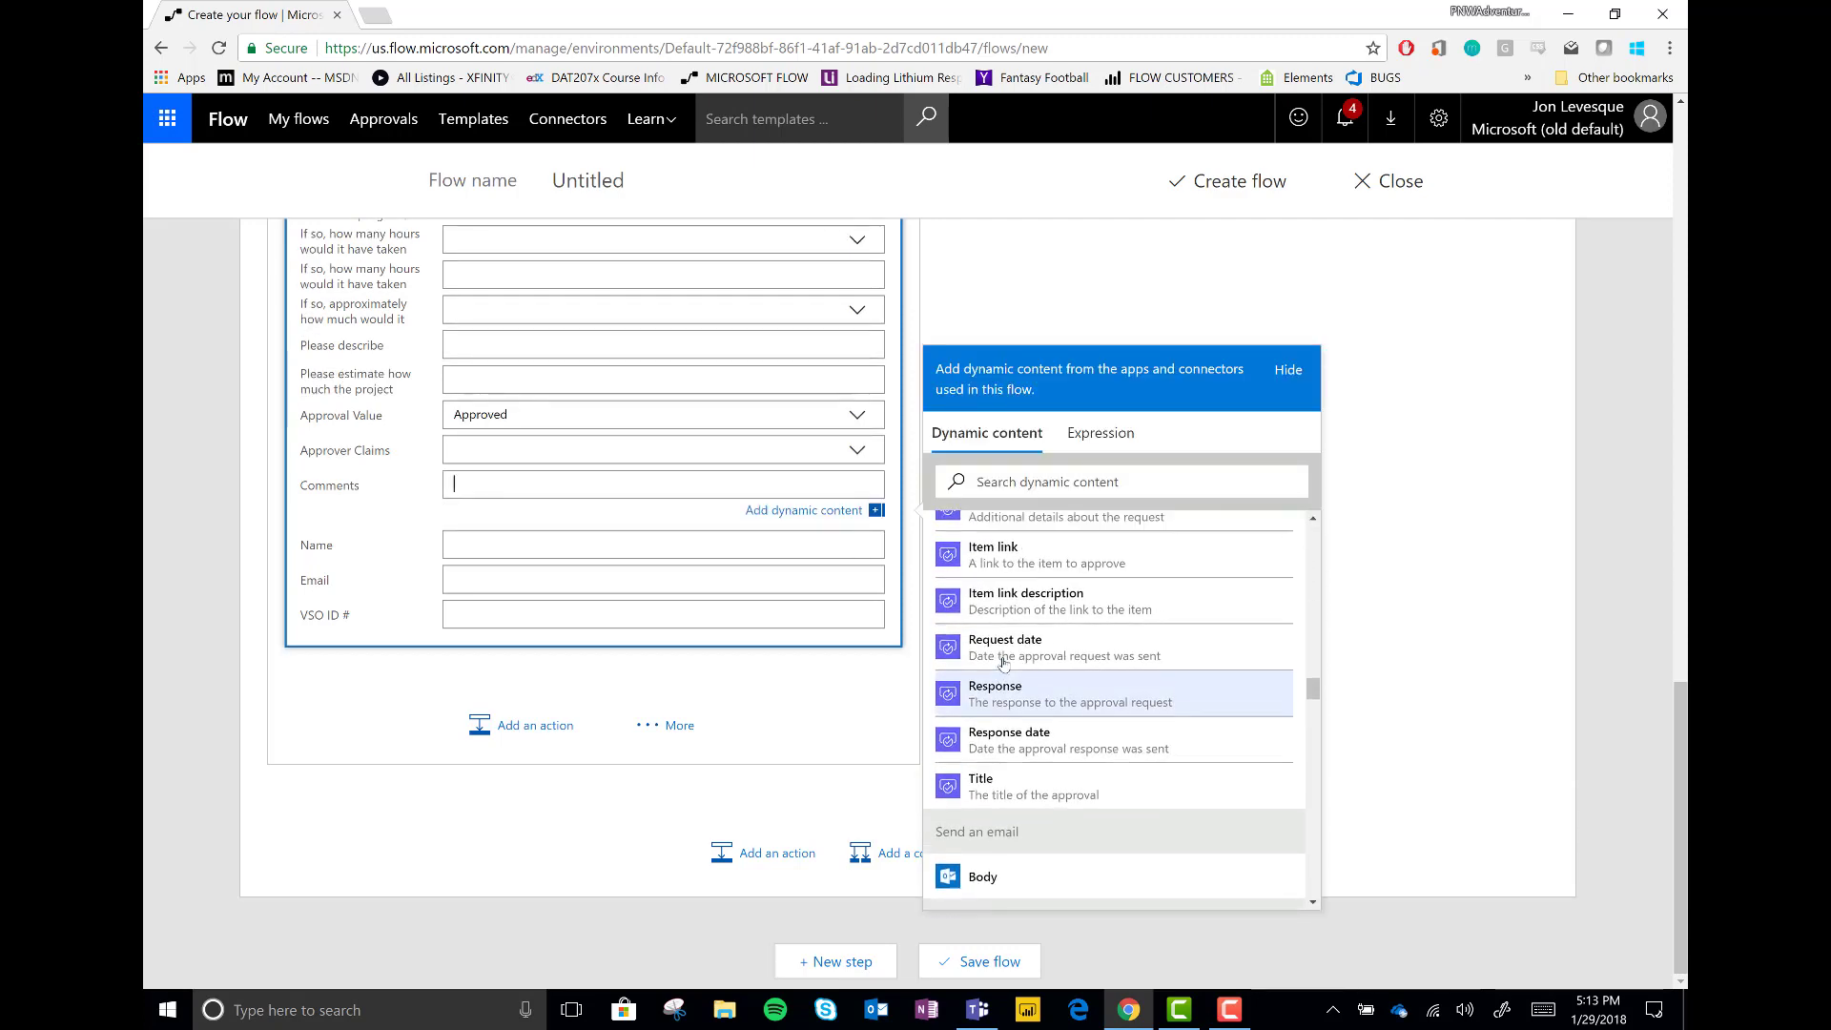
{"action": "left_click", "coordinate": [1003, 658]}
{"action": "scroll", "coordinate": [622, 691], "scroll_direction": "down", "scroll_amount": 10}
{"action": "left_click", "coordinate": [572, 485]}
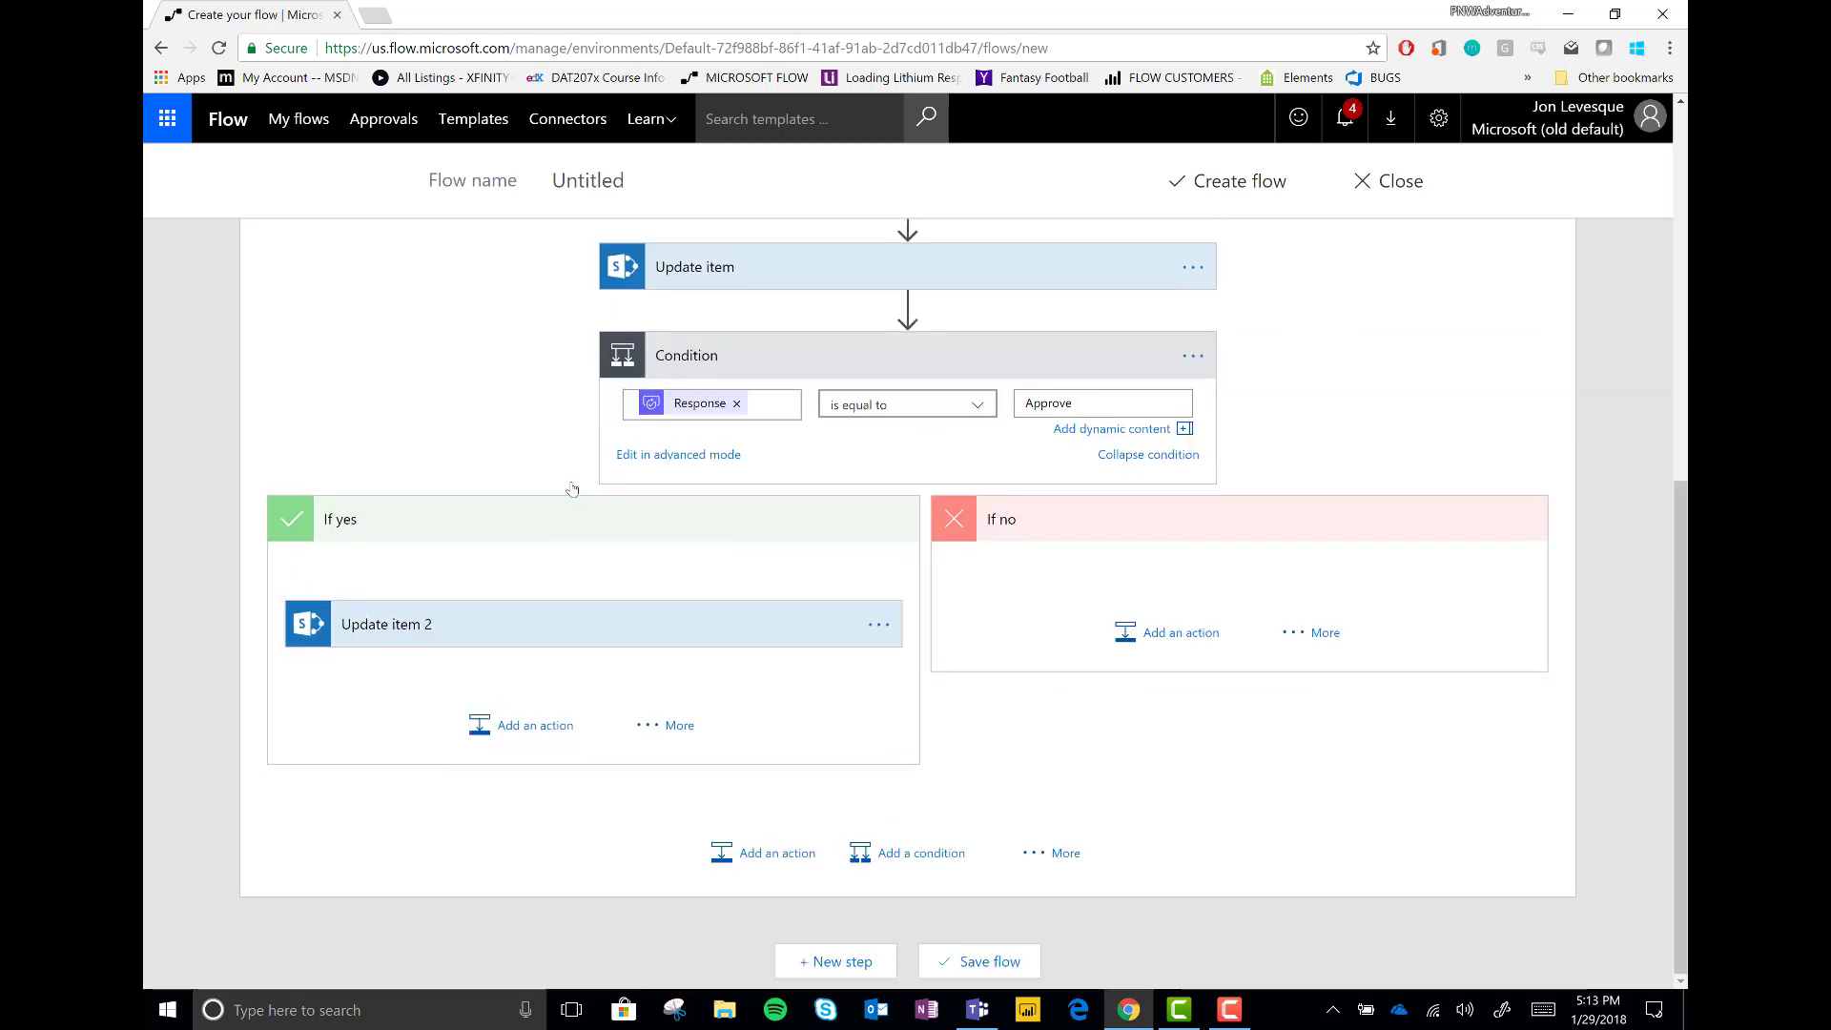
Add an Office 365 Outlook Send an email action under If yes, addressed to Responders' Email
{"action": "left_click", "coordinate": [486, 727]}
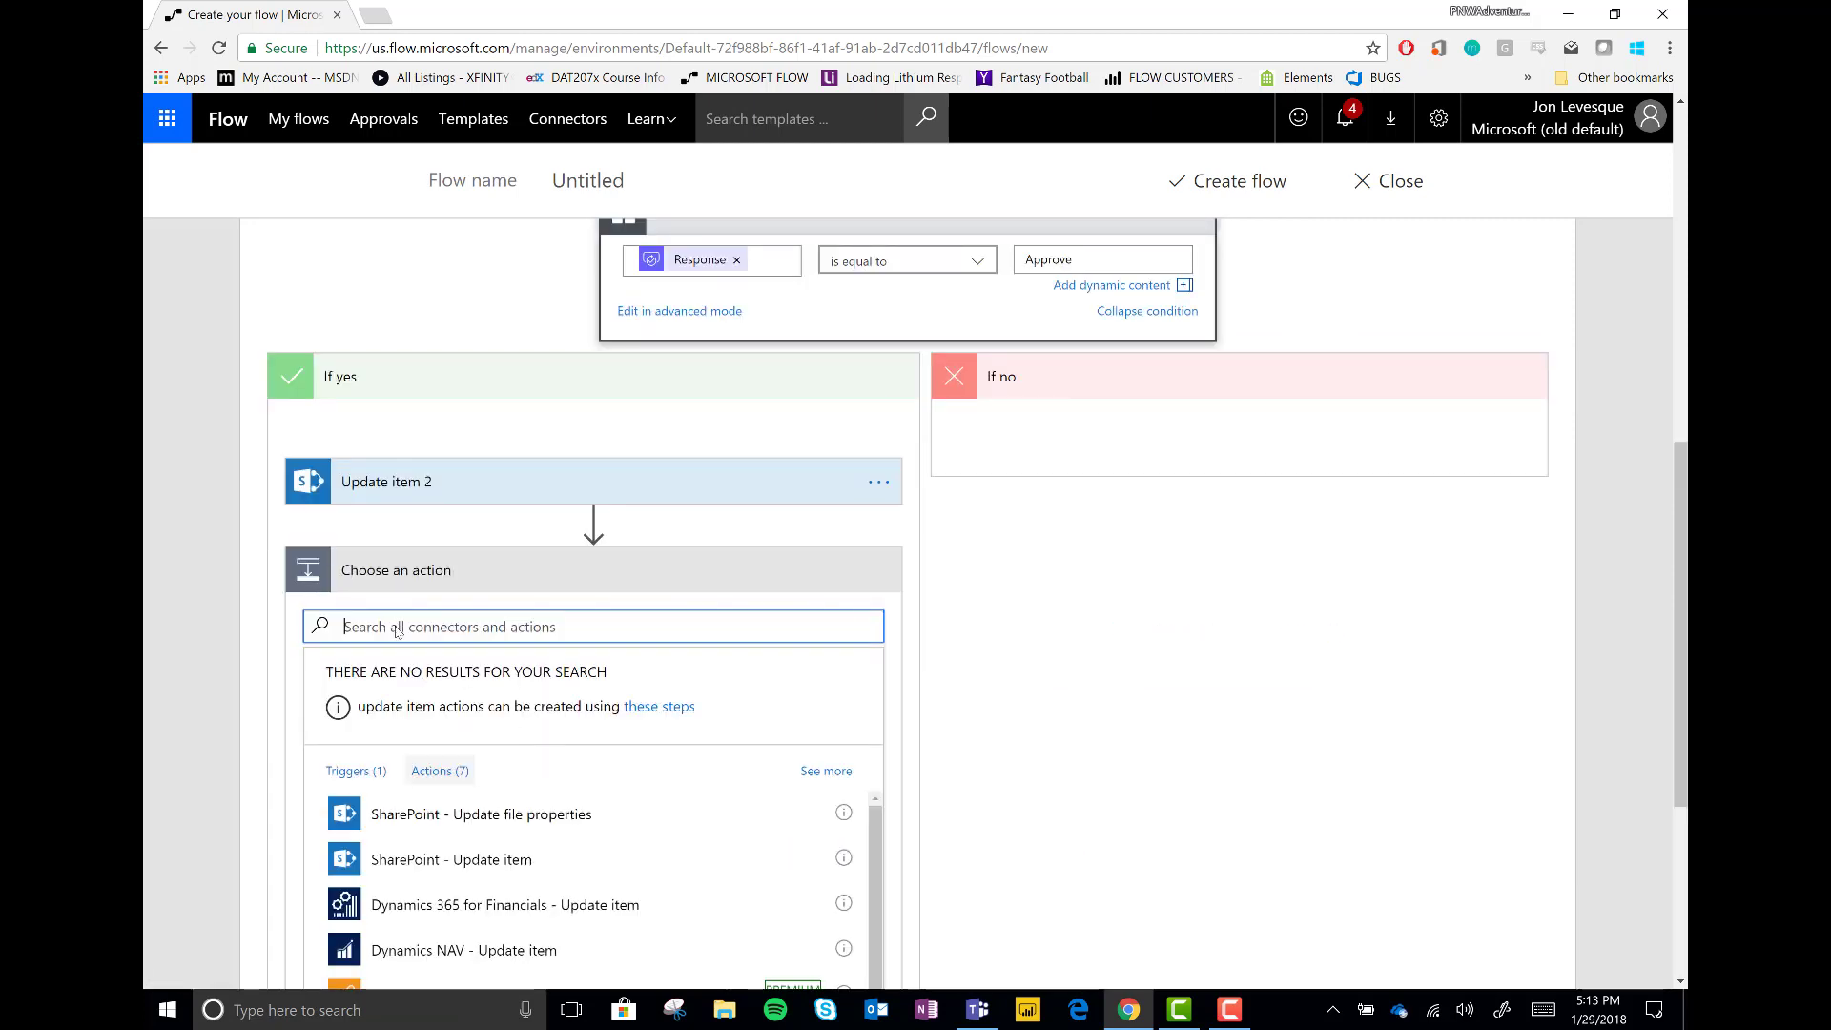
{"action": "type", "text": "send an email"}
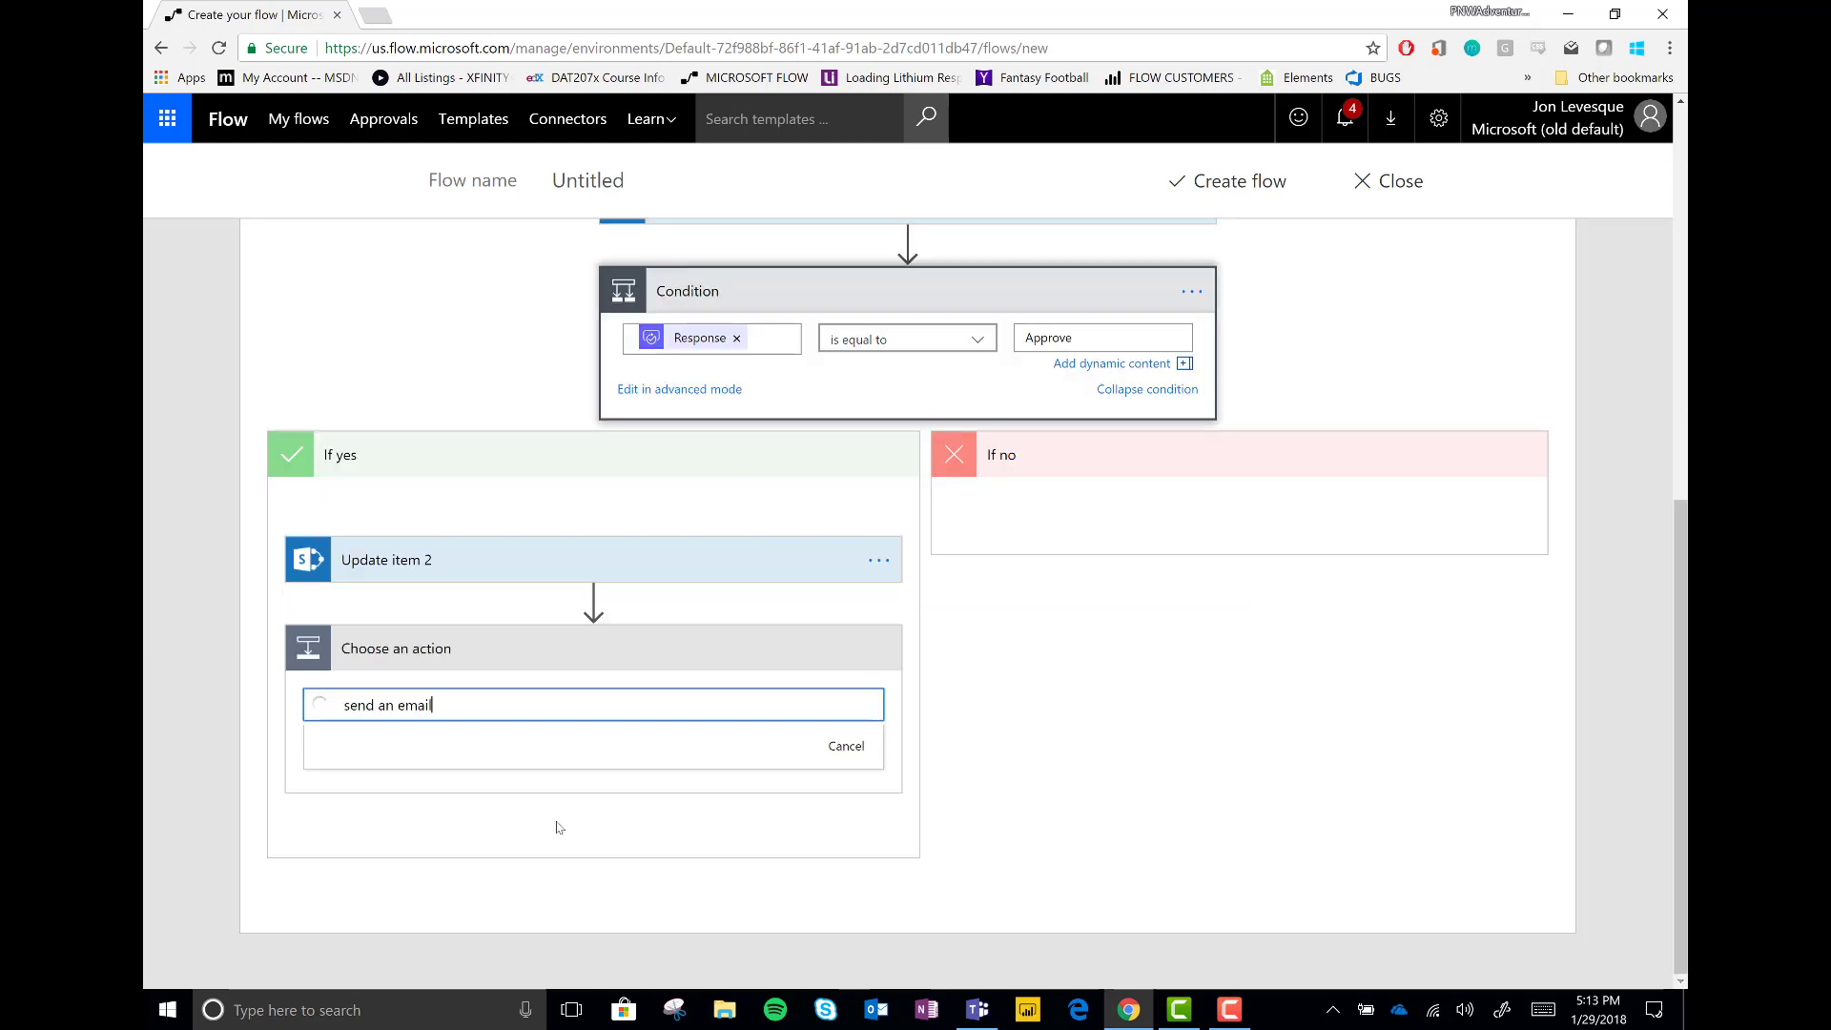
{"action": "left_click", "coordinate": [549, 861]}
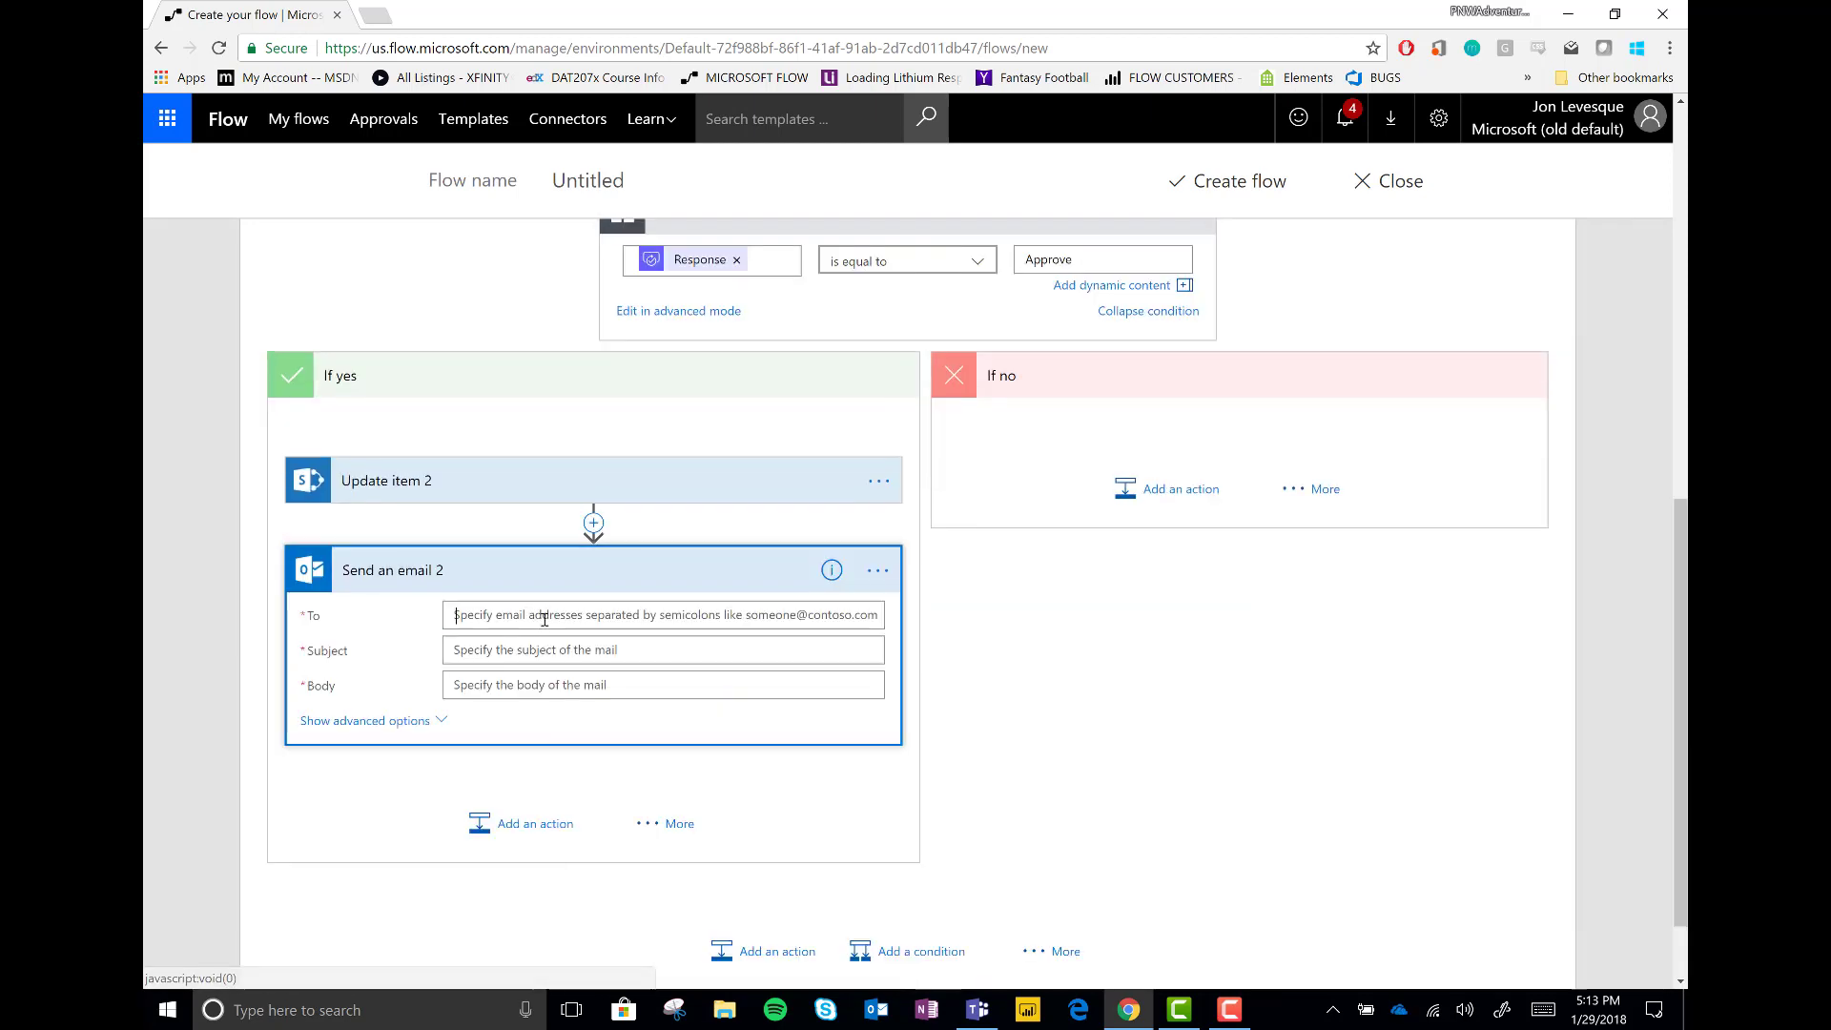
{"action": "scroll", "coordinate": [991, 774], "scroll_direction": "down", "scroll_amount": 10}
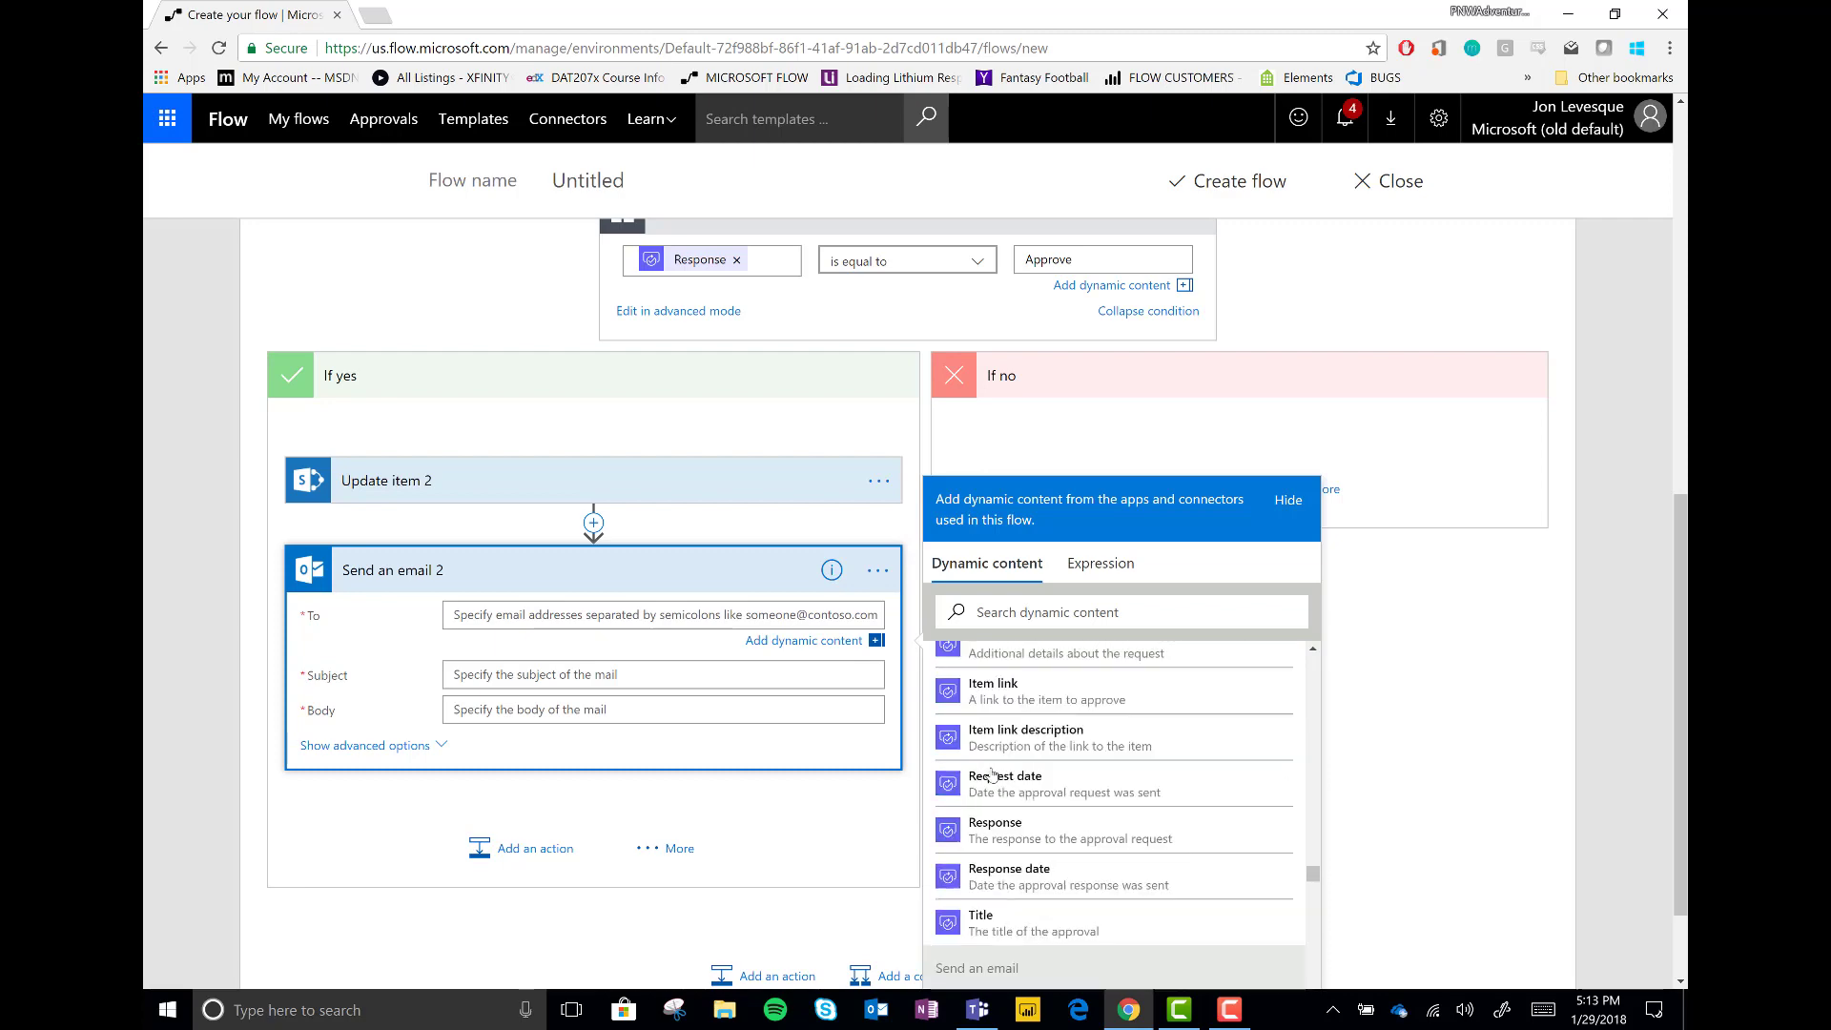
{"action": "left_click", "coordinate": [1019, 848]}
Enter subject 'Congratulations! You have been Approved!' and a body ending 'Approver comments:' with the Comments token
{"action": "type", "text": "Congratulations! Y"}
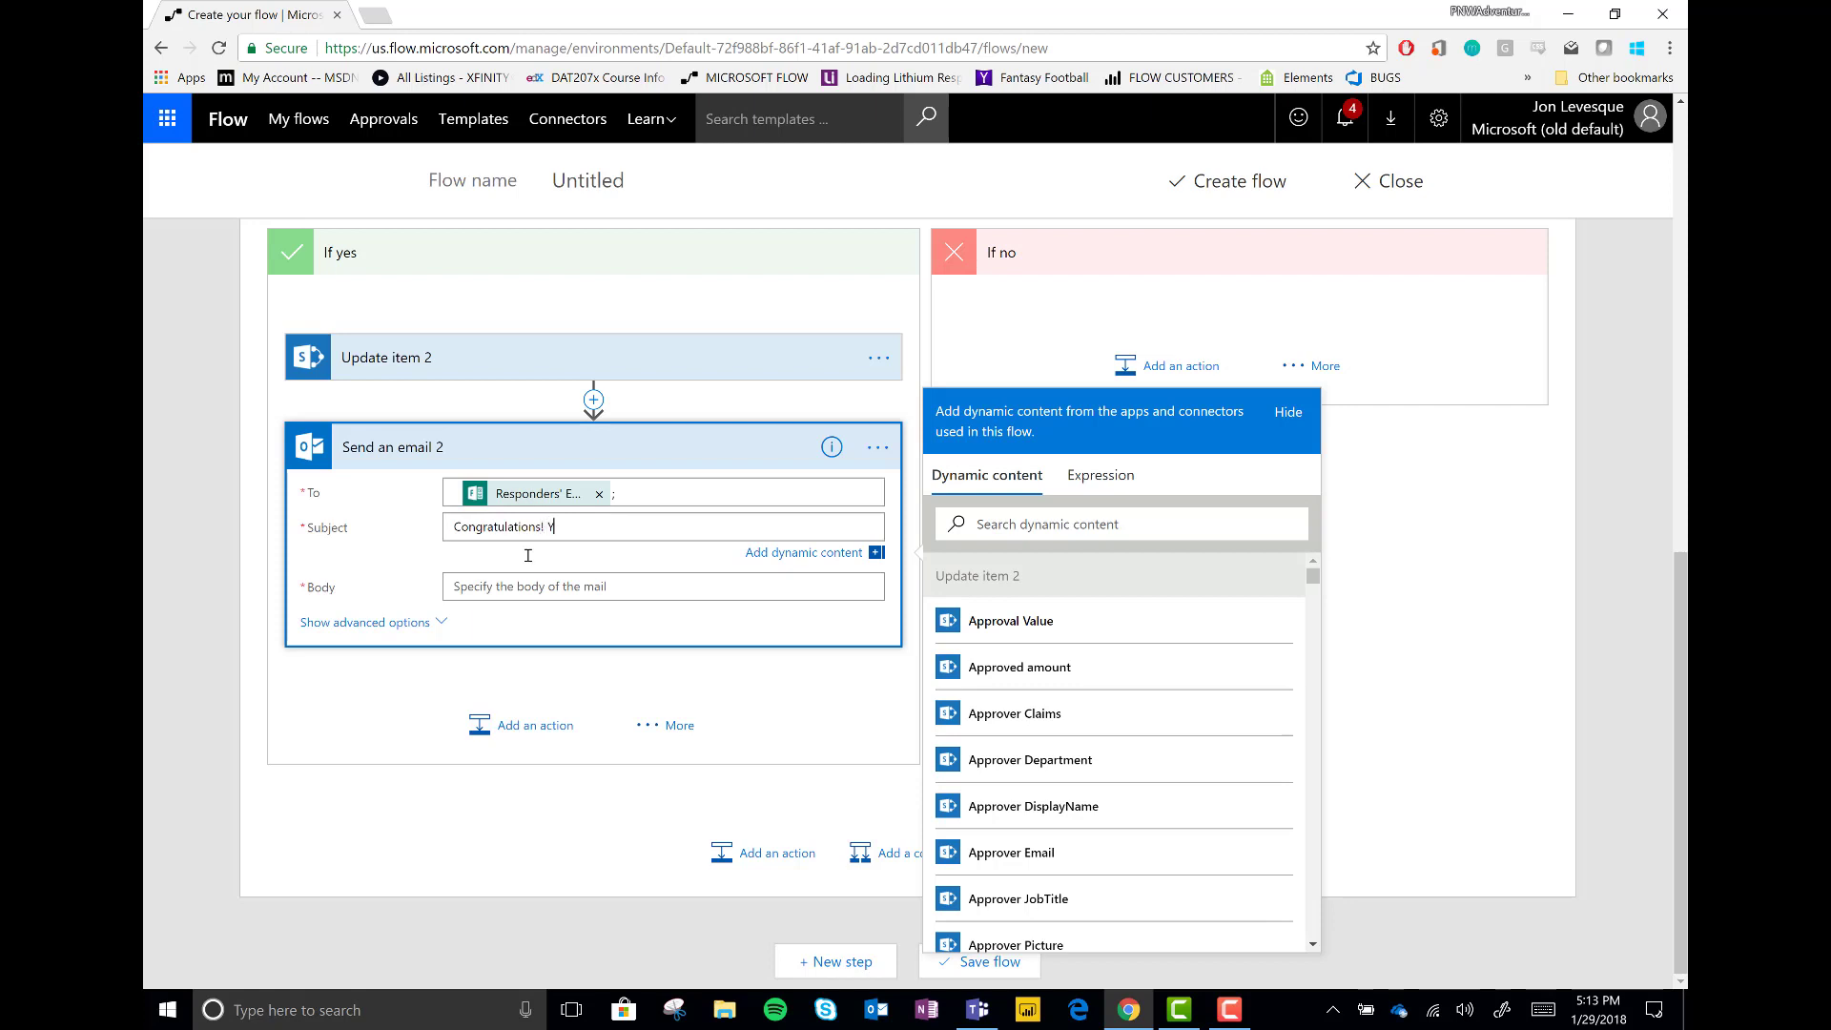
{"action": "type", "text": "oved!"}
{"action": "type", "text": "More details about how awesome it is that y"}
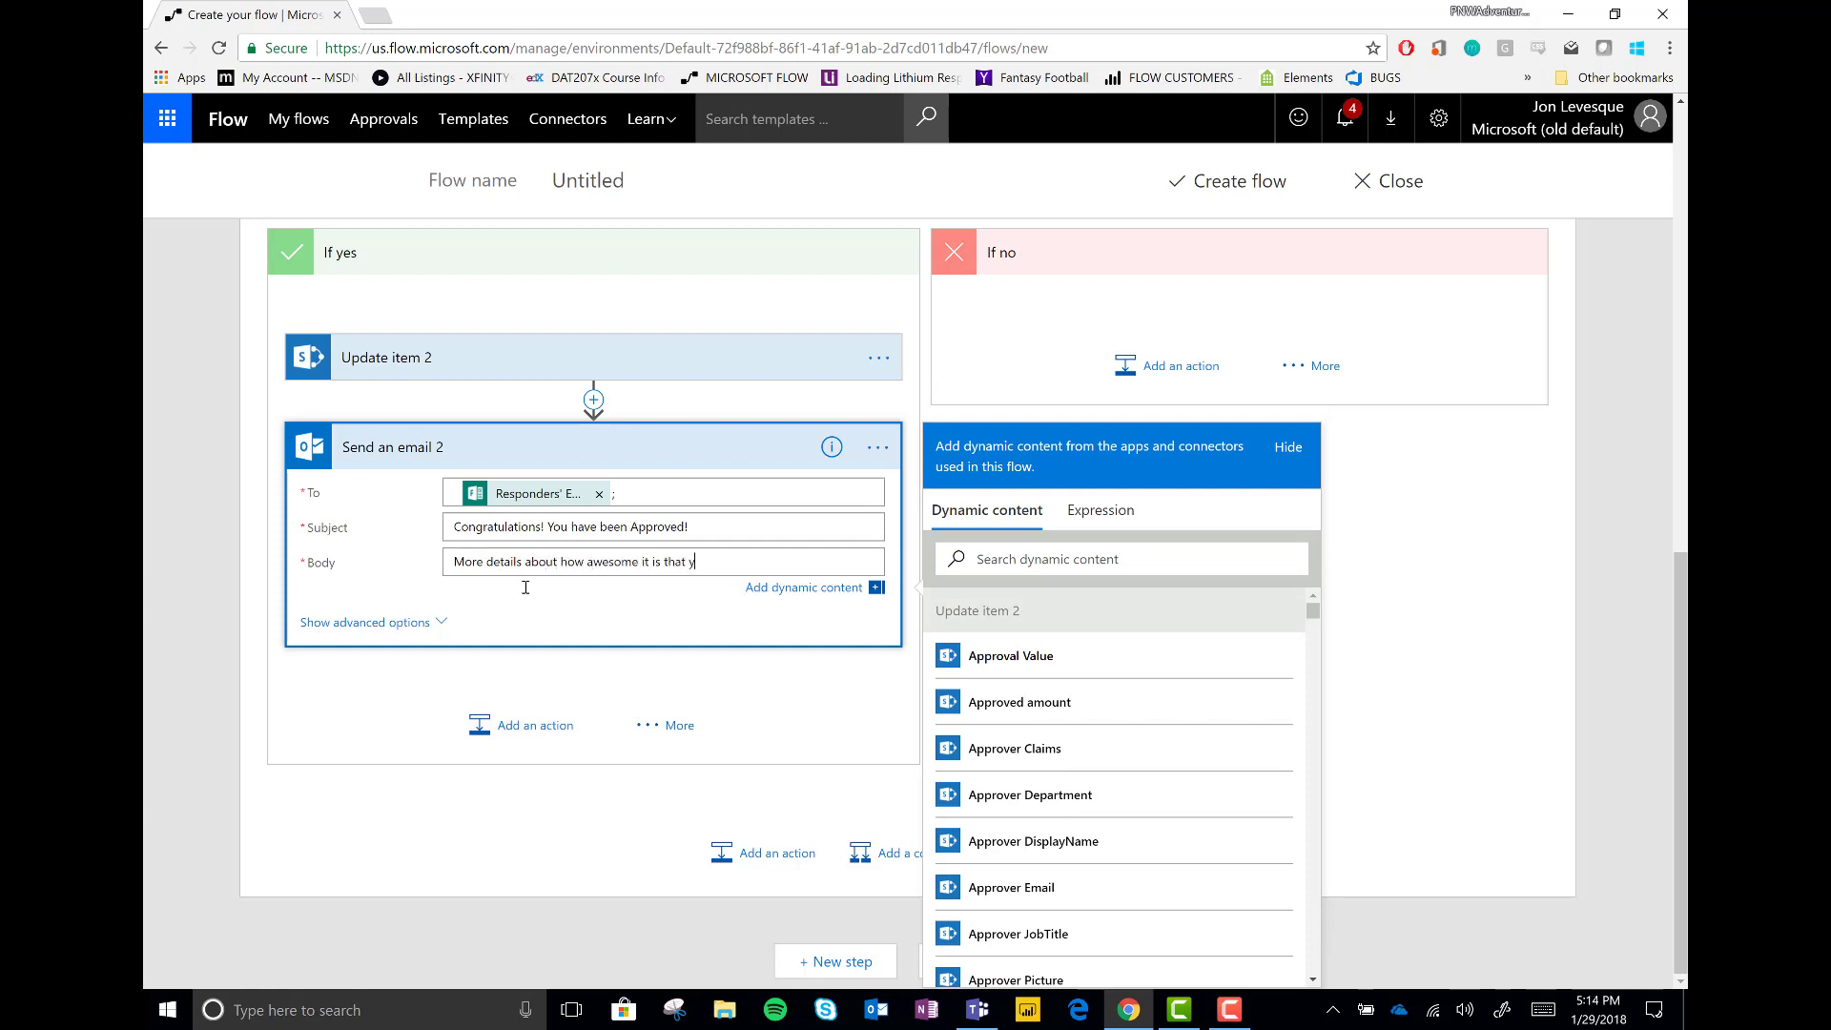
{"action": "type", "text": " request was approved"}
{"action": "key", "text": "Return"}
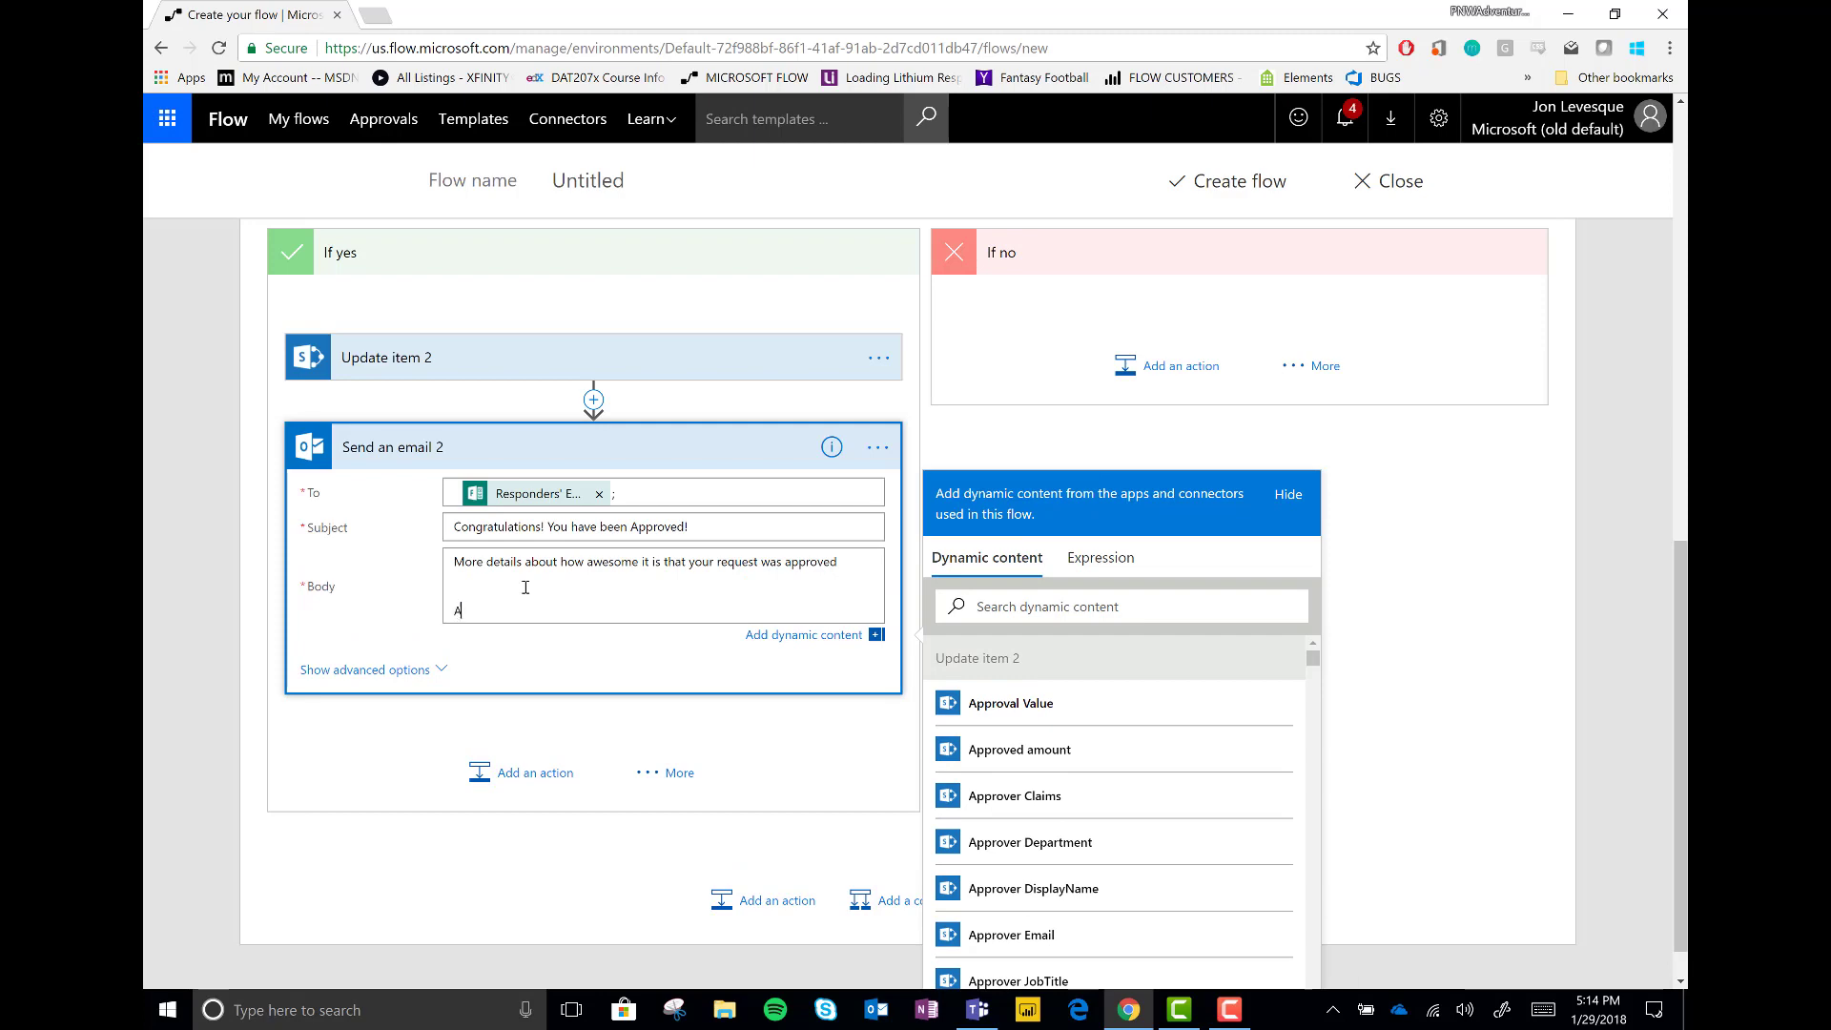
{"action": "type", "text": "Approver comments:"}
{"action": "scroll", "coordinate": [1076, 799], "scroll_direction": "down", "scroll_amount": 5}
{"action": "scroll", "coordinate": [1076, 799], "scroll_direction": "down", "scroll_amount": 10}
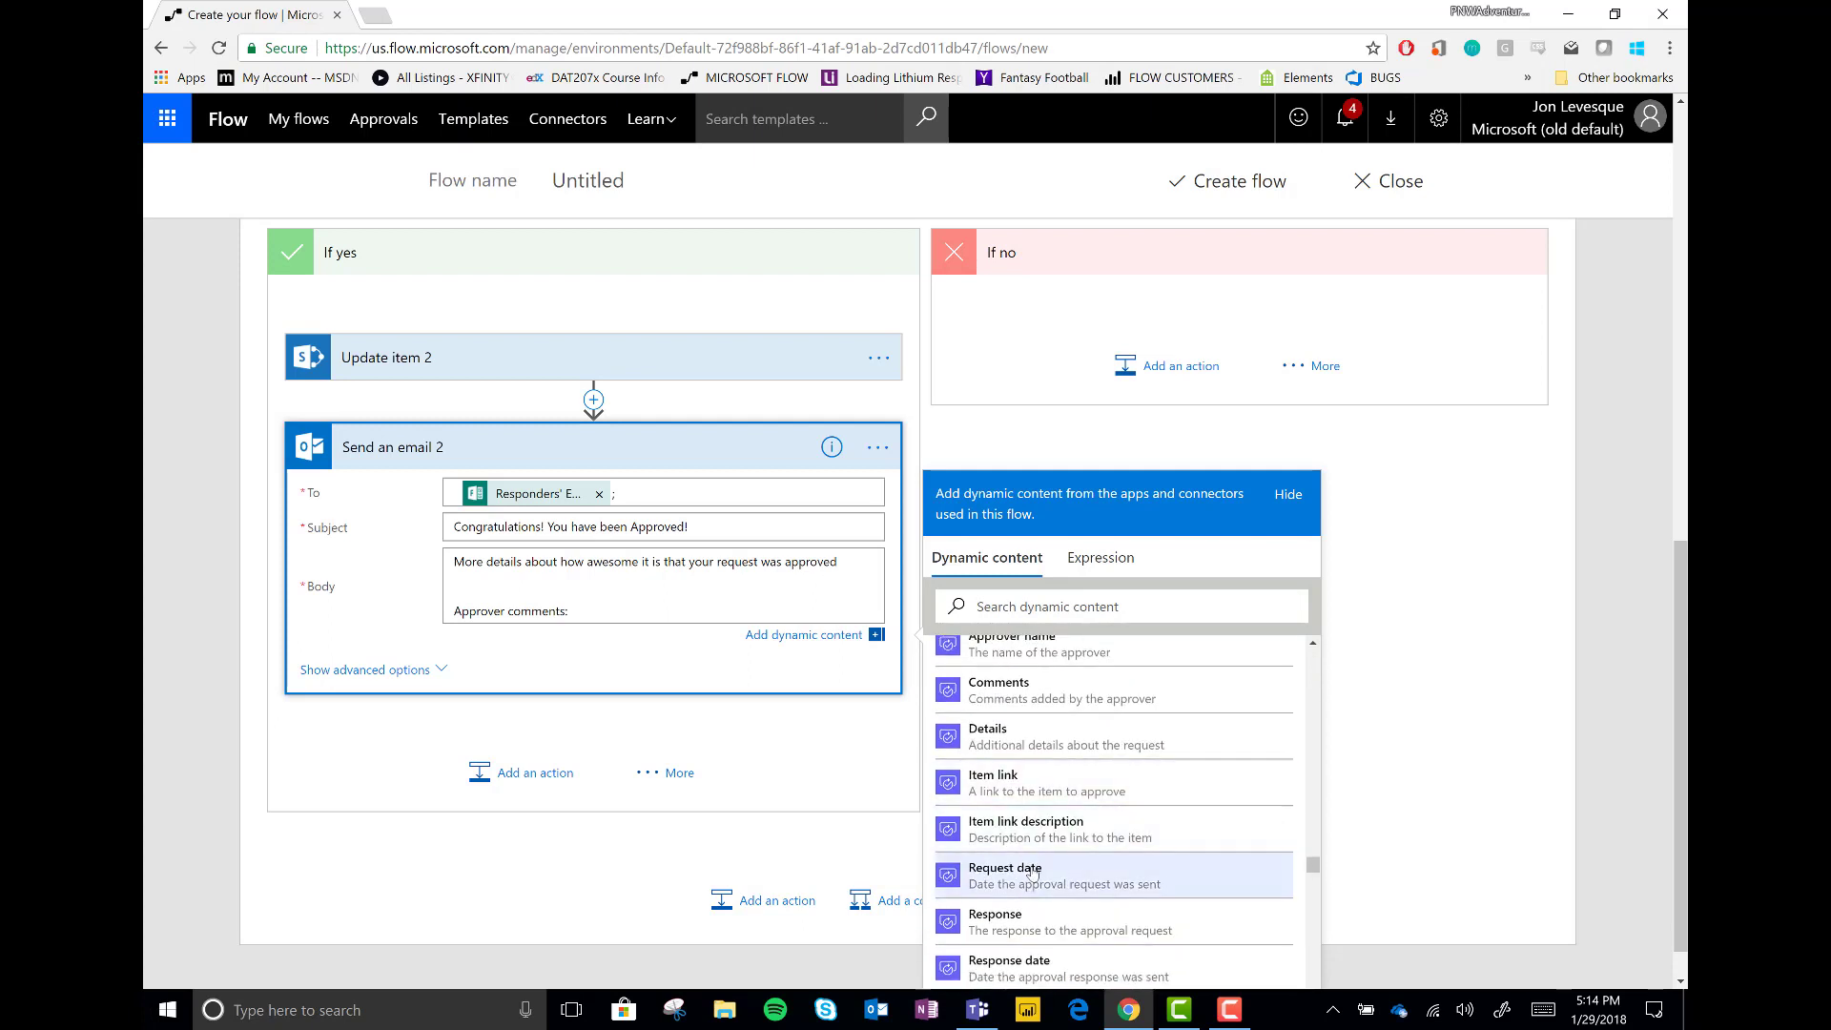
{"action": "left_click", "coordinate": [1045, 698]}
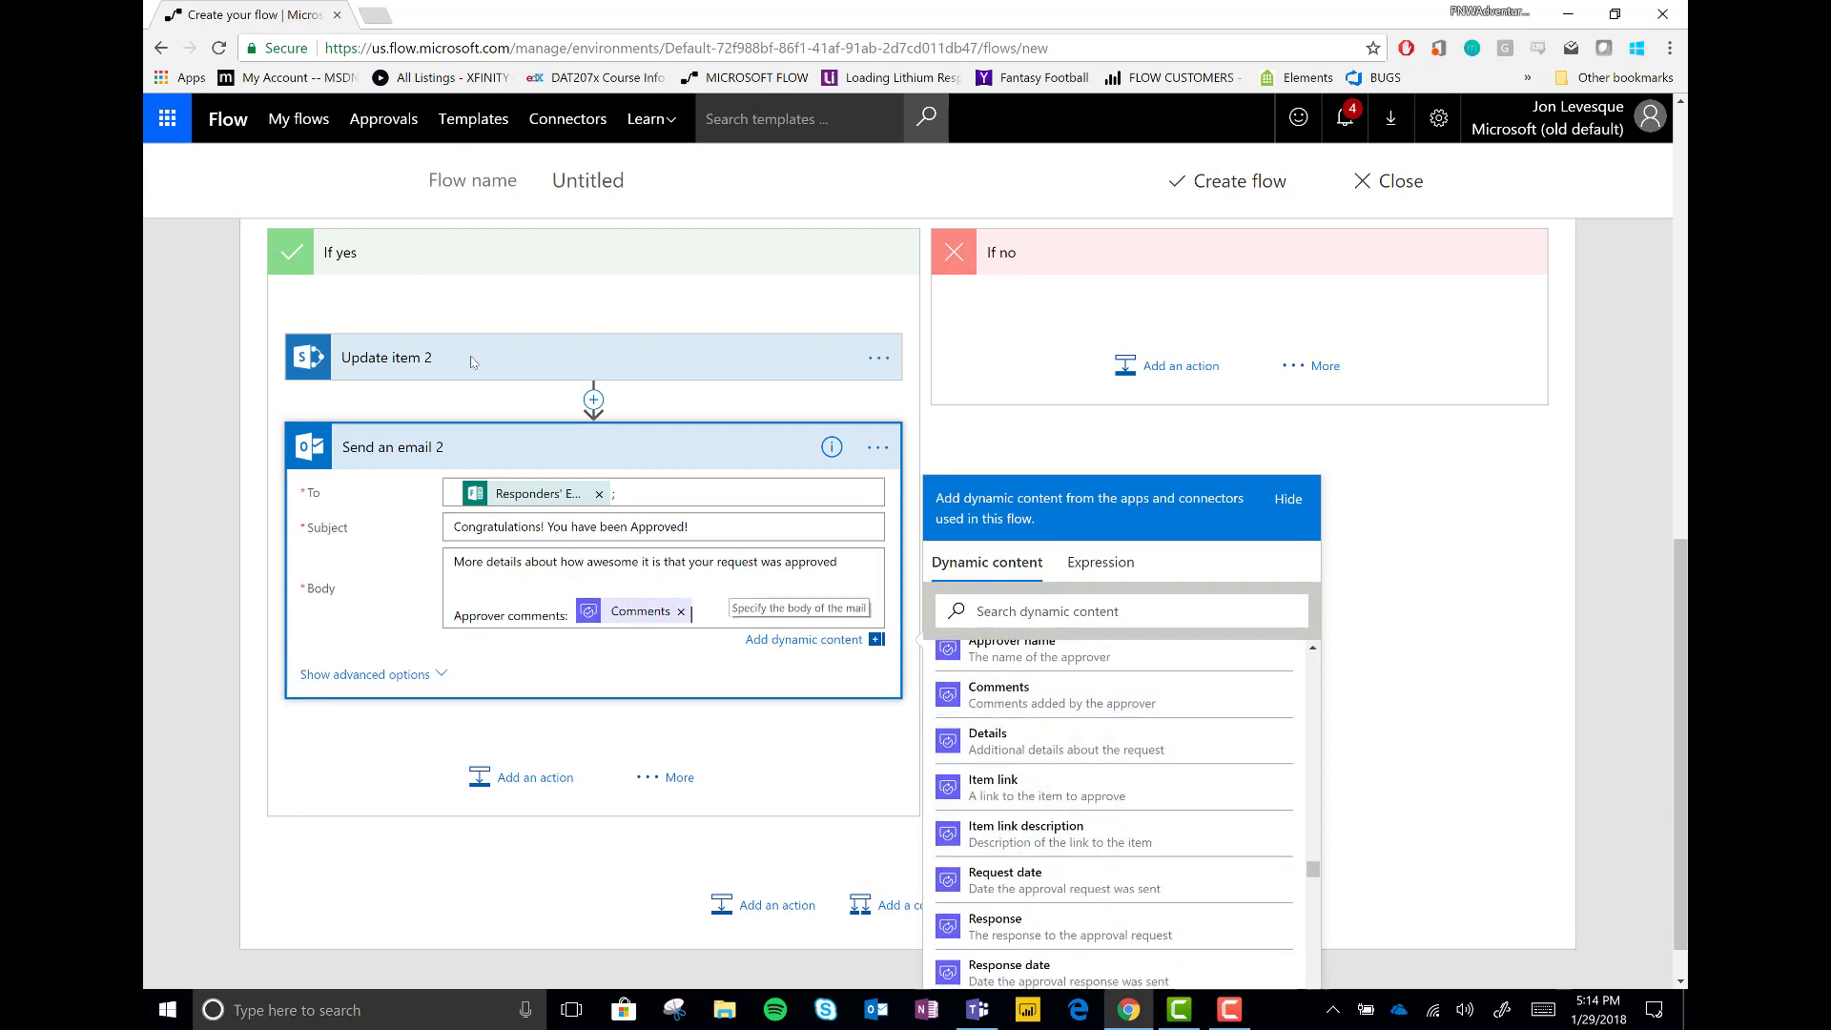
Add another Send an email to the program manager with subject 'you have an approved microsoft pilot participant!'
{"action": "left_click", "coordinate": [453, 448]}
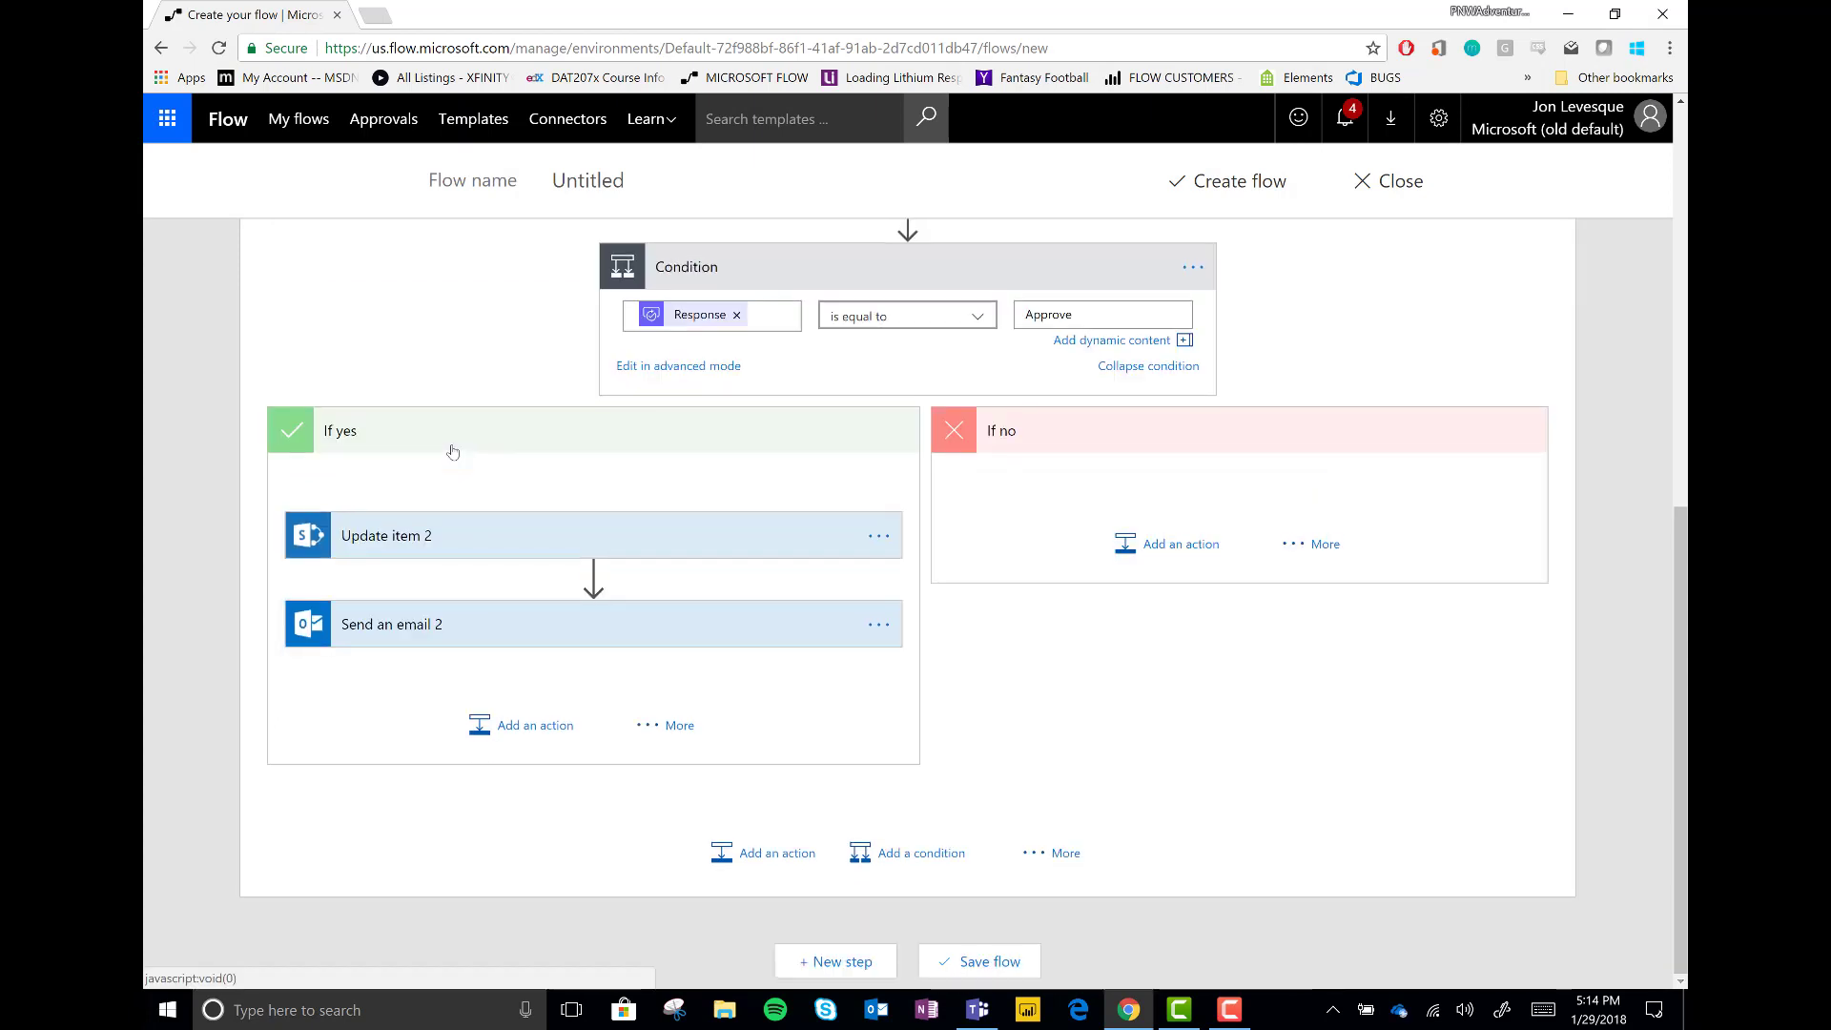
{"action": "left_click", "coordinate": [523, 724]}
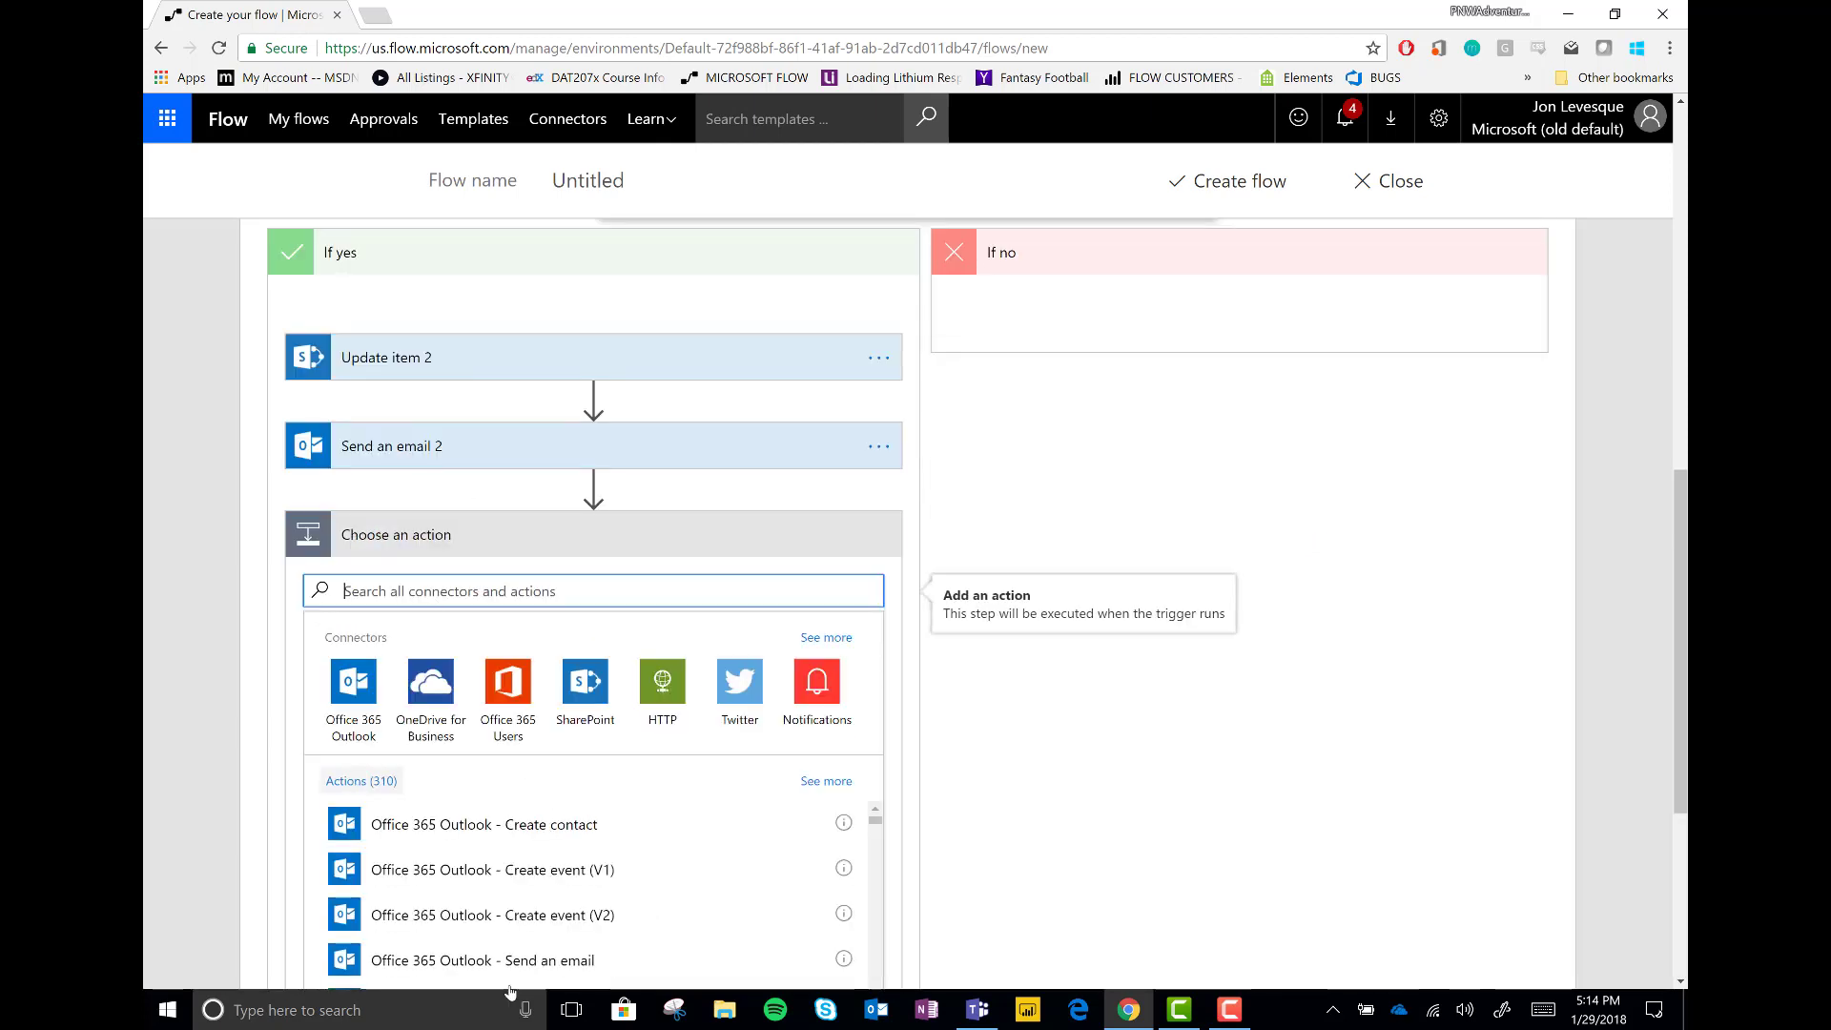
{"action": "left_click", "coordinate": [488, 961]}
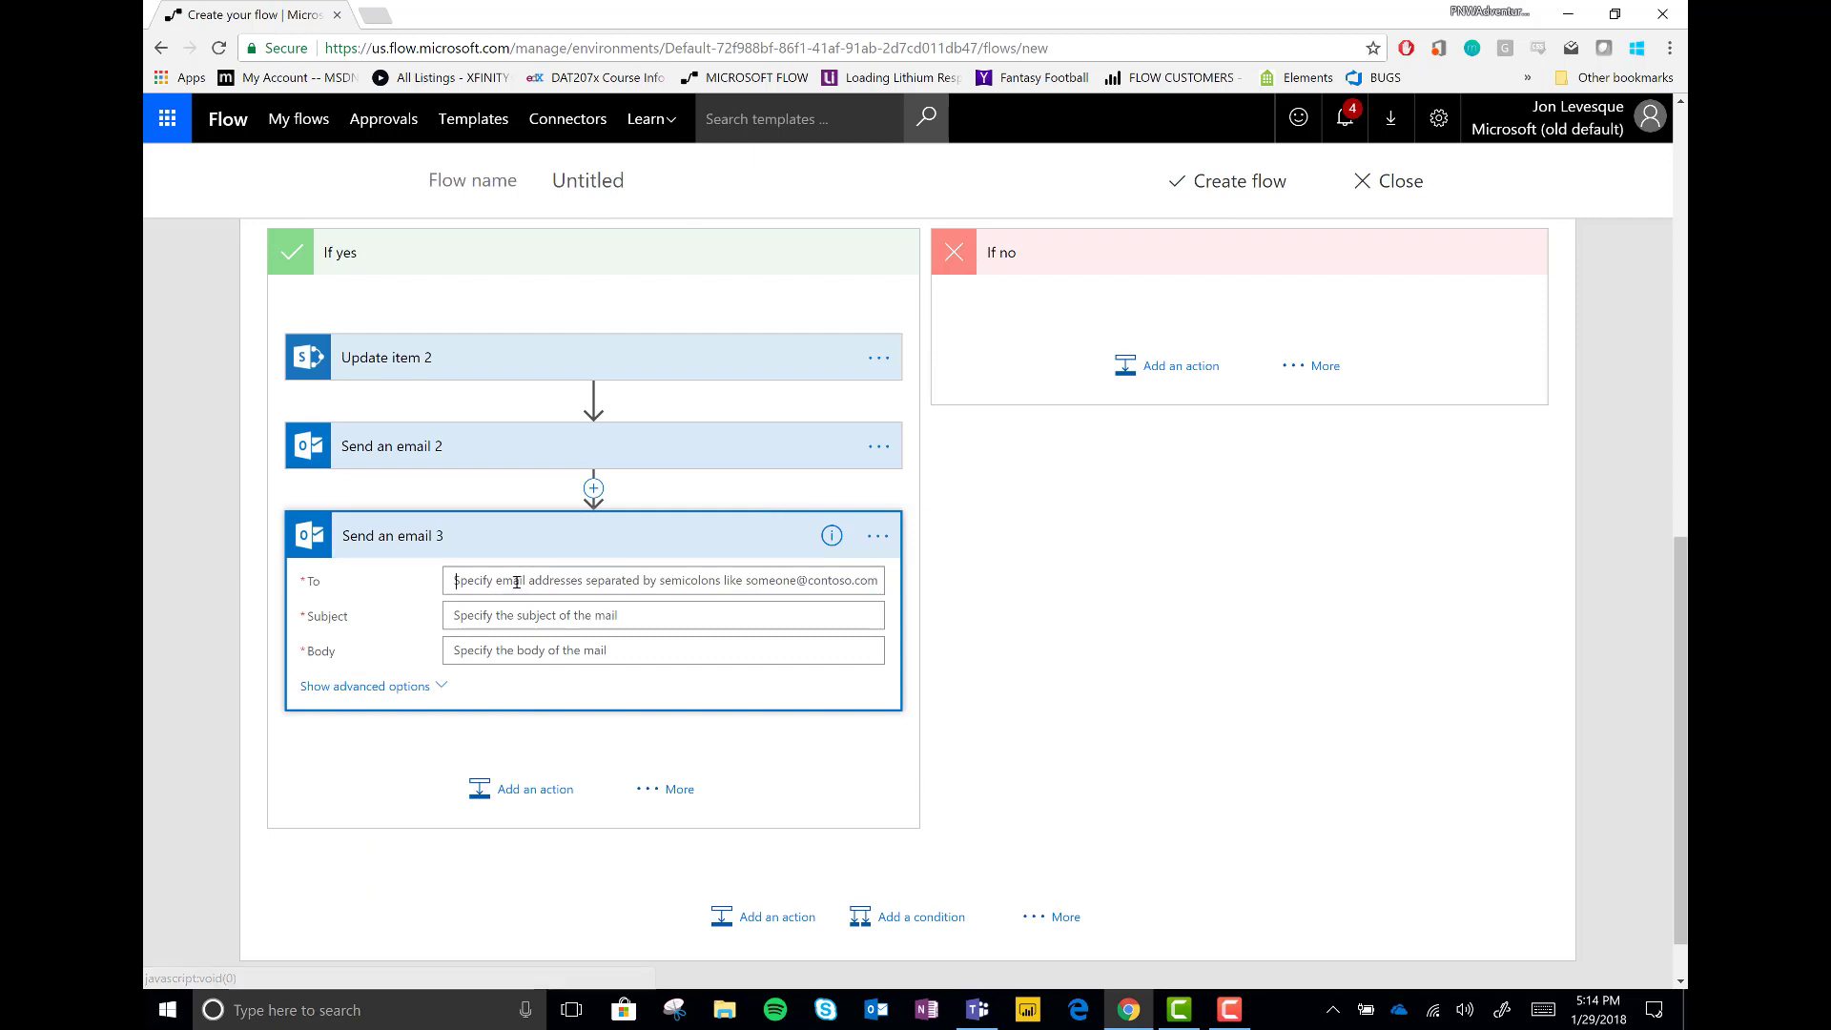
{"action": "left_click", "coordinate": [516, 582]}
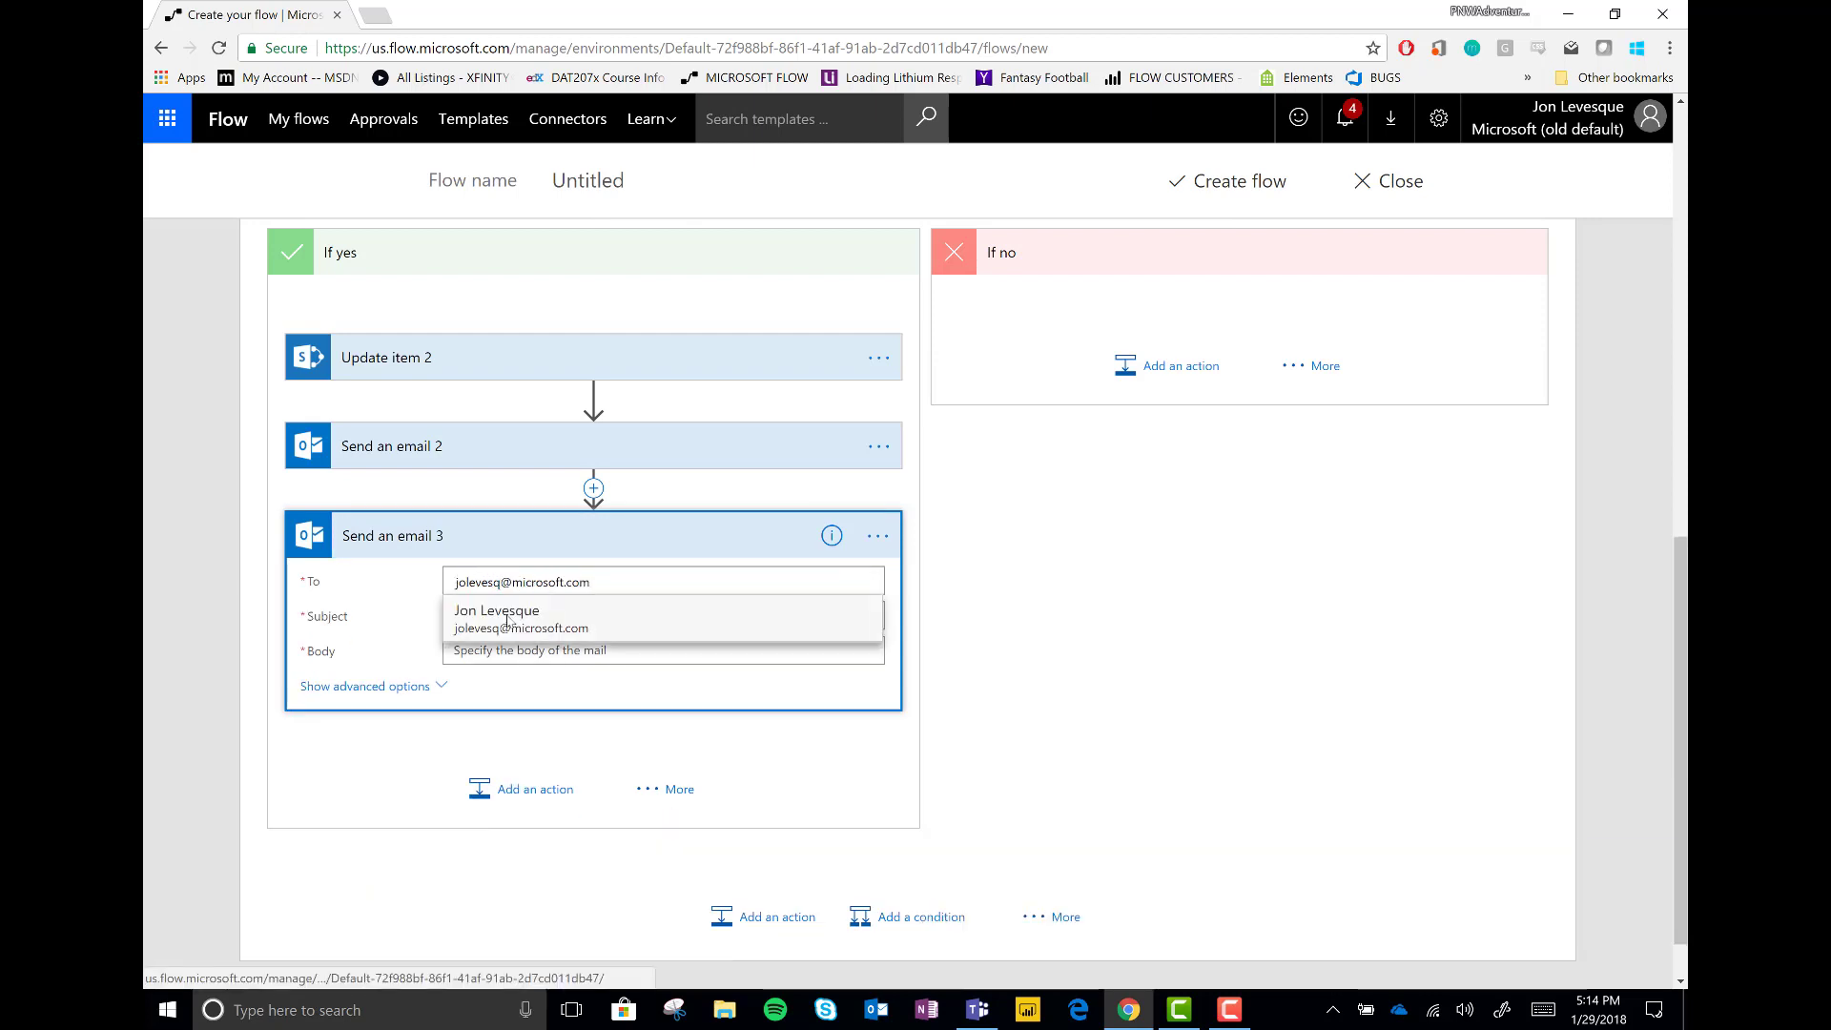
{"action": "left_click", "coordinate": [509, 614]}
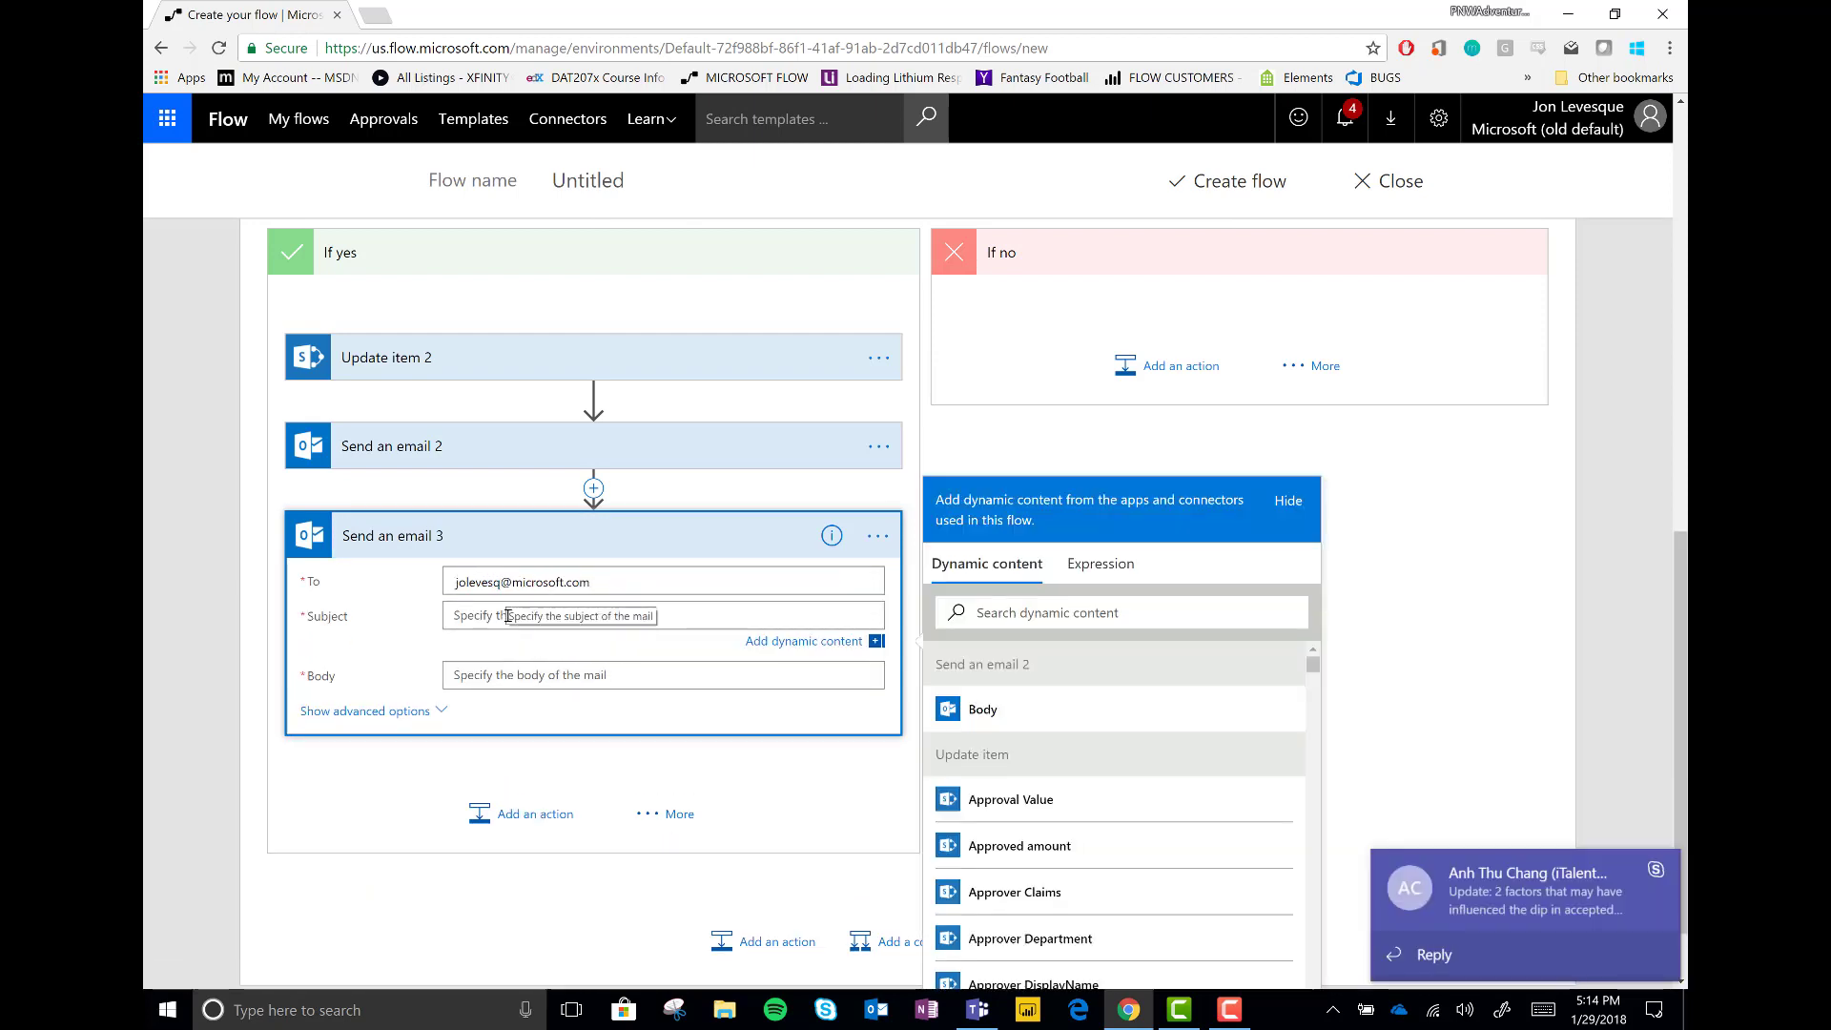
{"action": "type", "text": "you have an approved"}
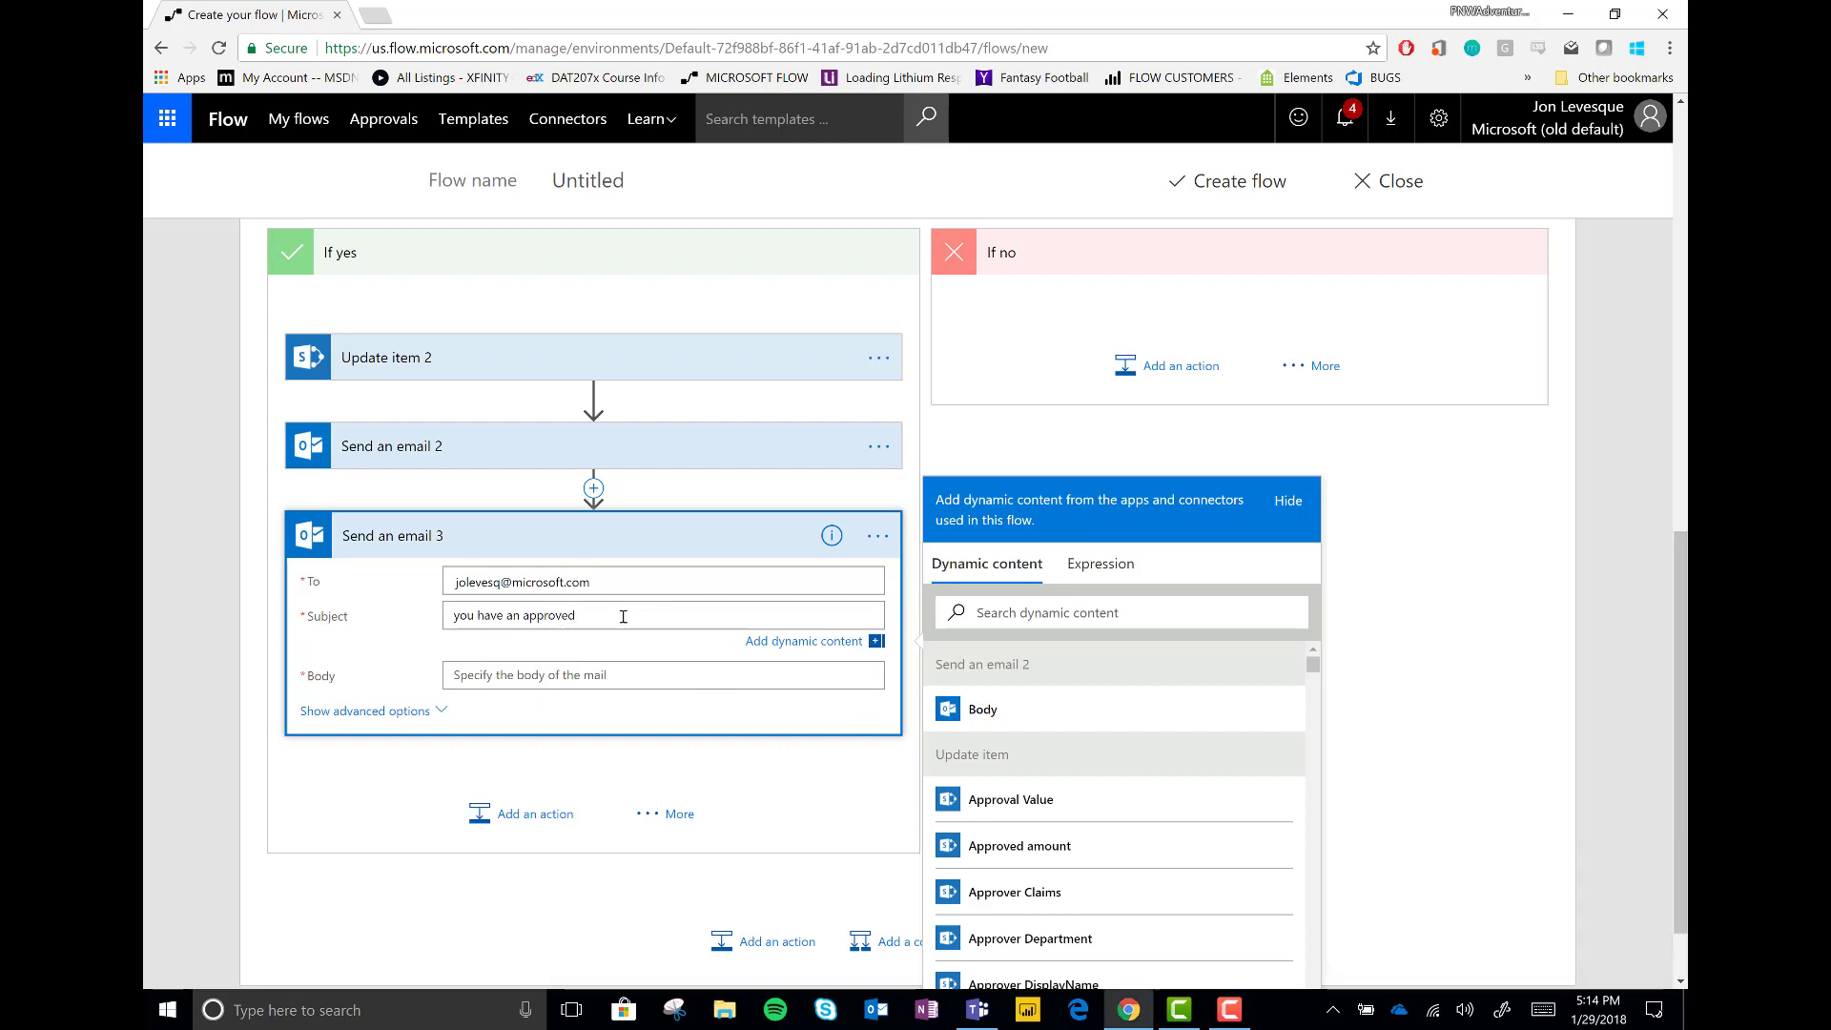
{"action": "type", "text": " microsoft pilot participant!"}
Write the body announcing the approved application with the aka.ms link, plus Name with Given name and Surname, then 'Project -'
{"action": "left_click", "coordinate": [597, 665]}
{"action": "type", "text": "The Microsoft PM Has approved a program applic"}
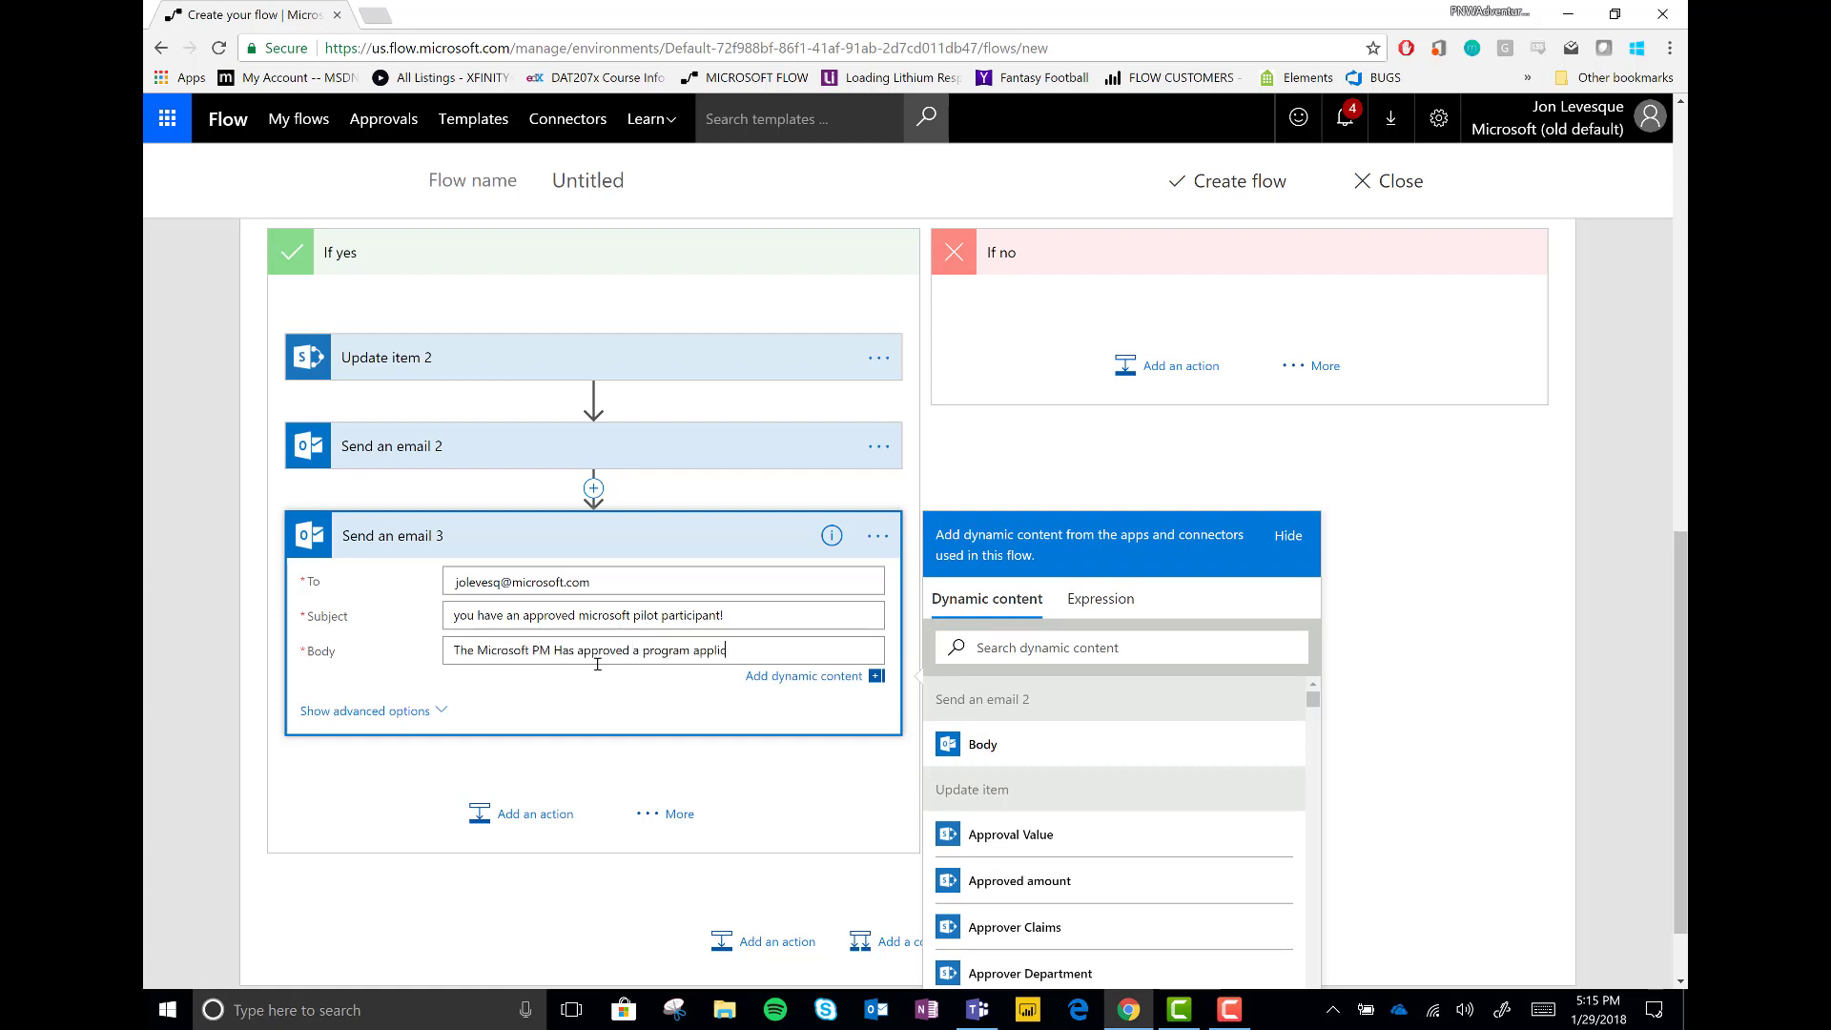
{"action": "type", "text": "ation - please see the details at aka.ms/"}
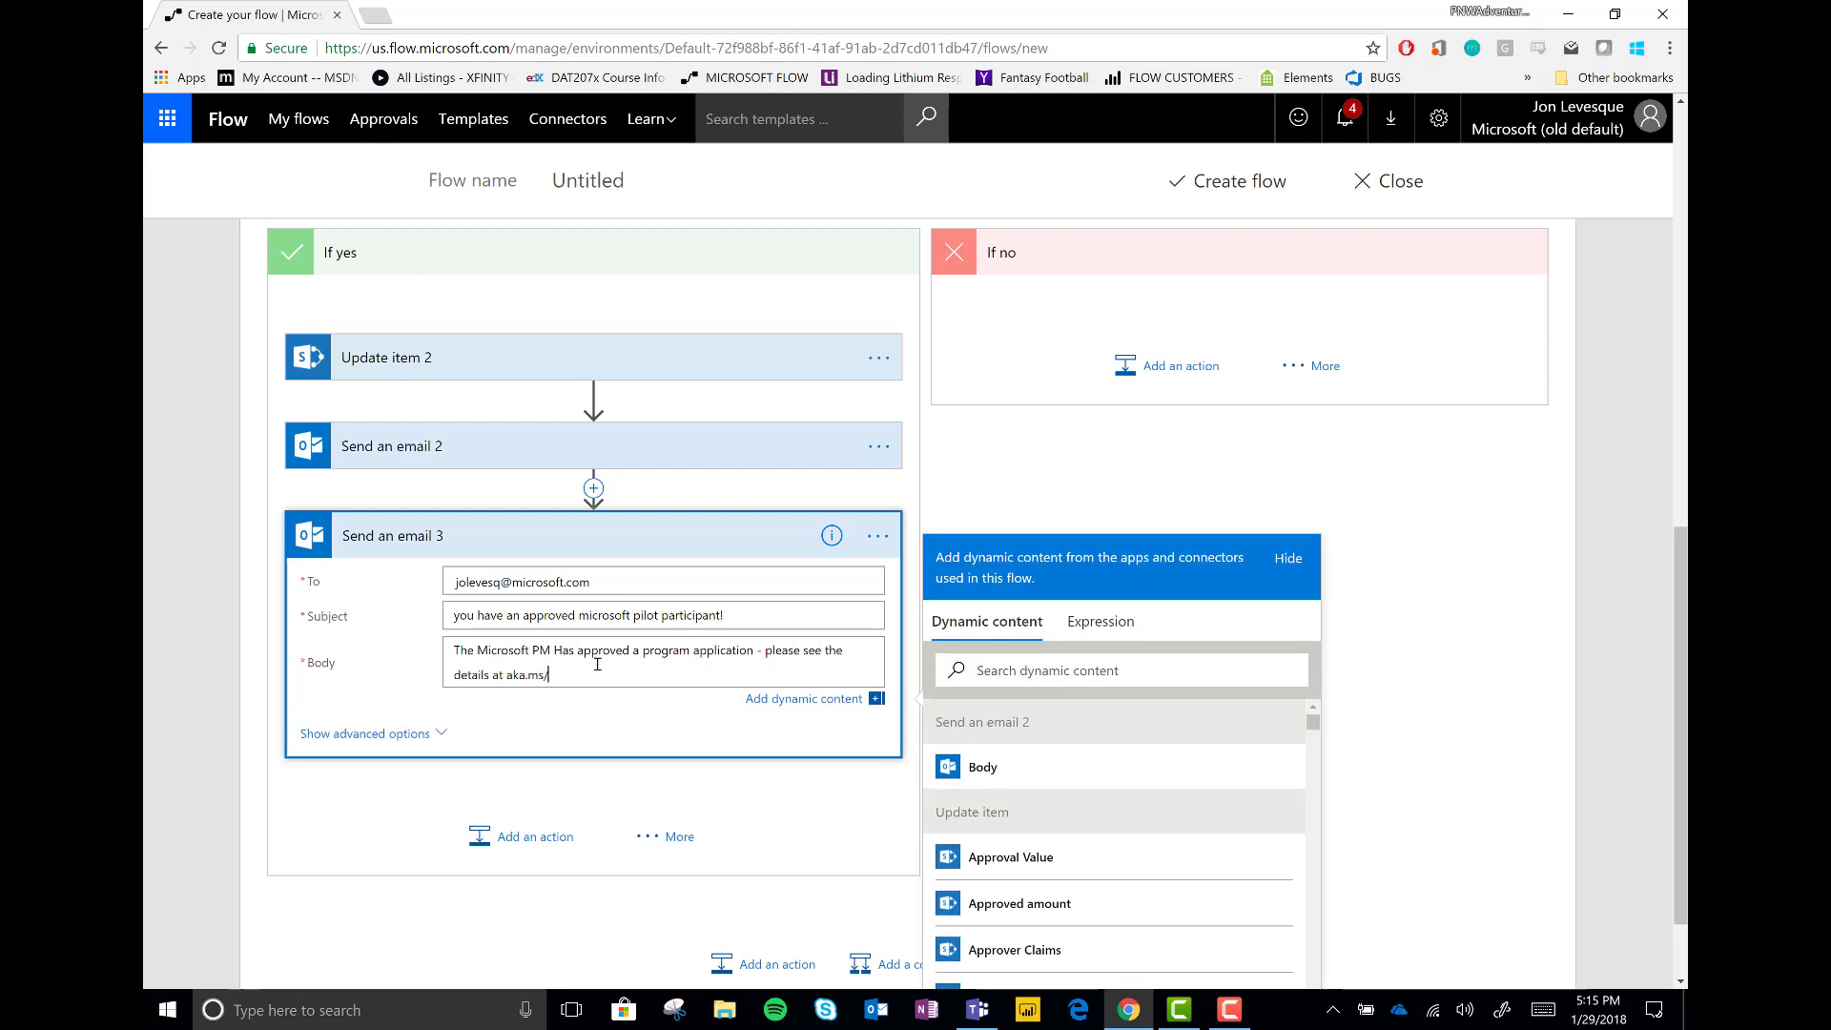
{"action": "type", "text": "somelink -"}
{"action": "key", "text": "Return"}
{"action": "key", "text": "Return"}
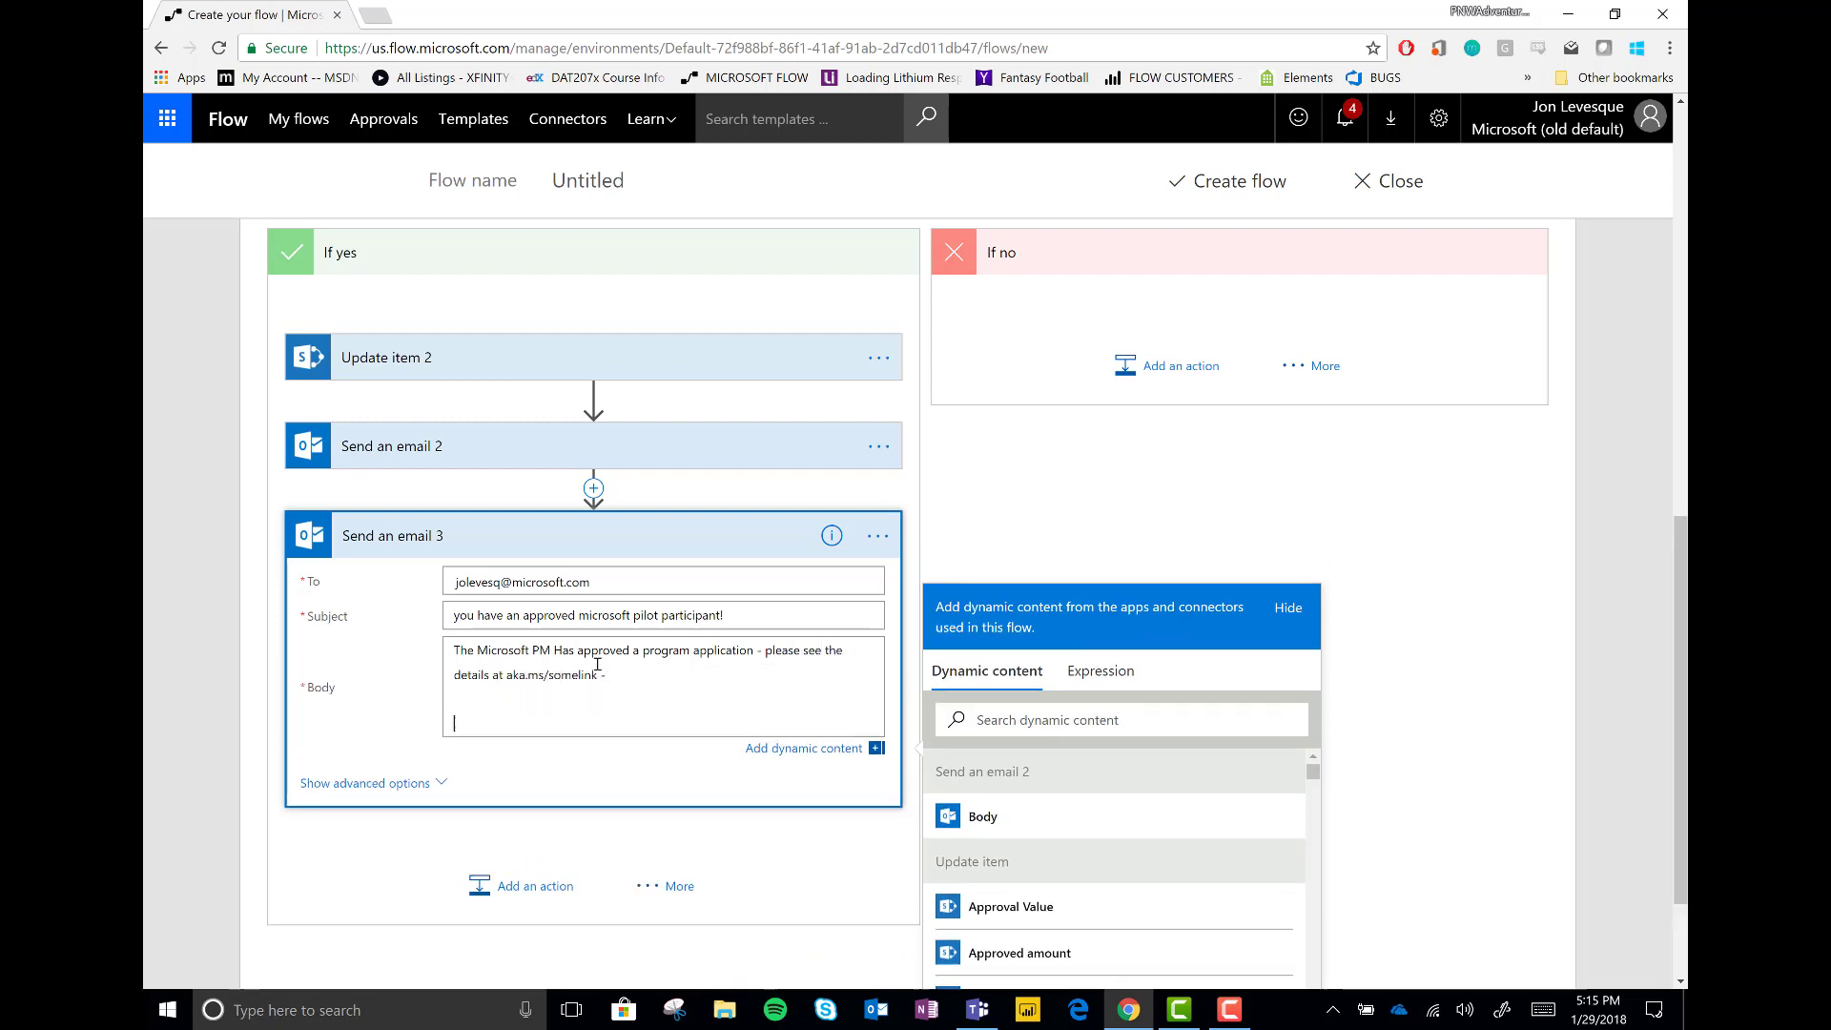
{"action": "scroll", "coordinate": [1110, 821], "scroll_direction": "down", "scroll_amount": 10}
{"action": "scroll", "coordinate": [1111, 821], "scroll_direction": "up", "scroll_amount": 5}
{"action": "scroll", "coordinate": [1111, 820], "scroll_direction": "up", "scroll_amount": 1}
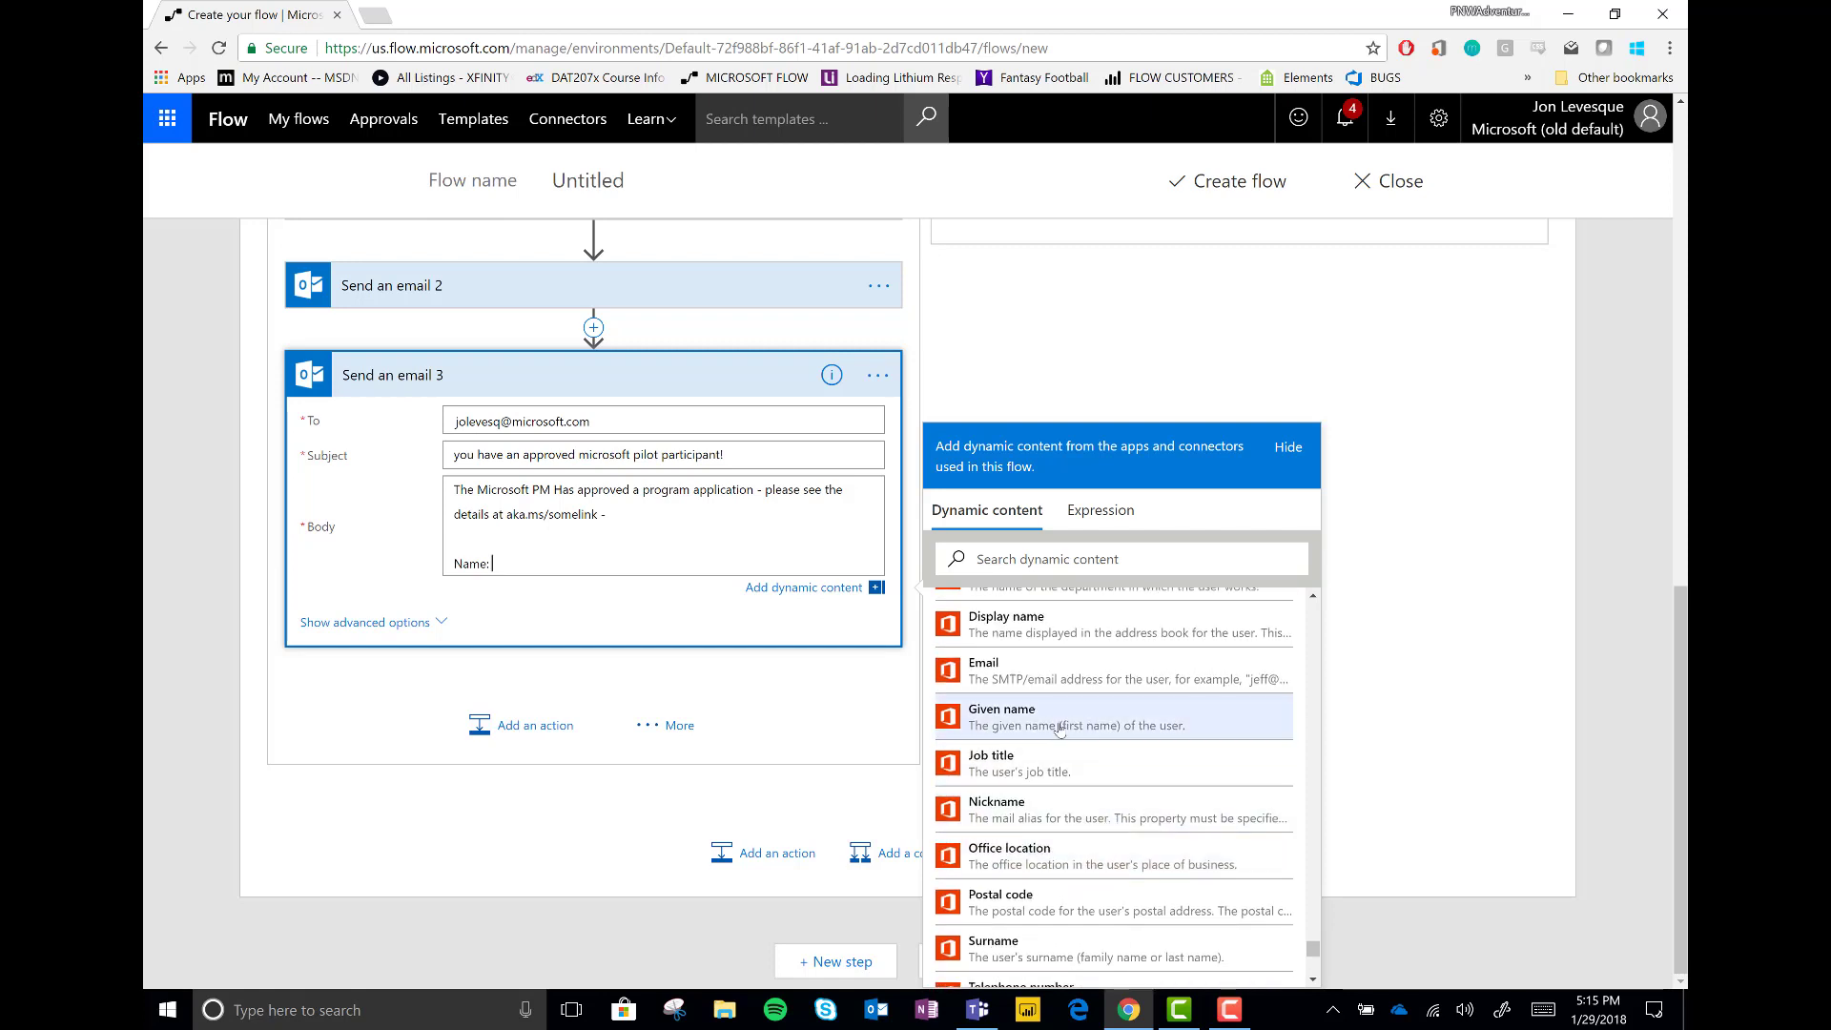
{"action": "left_click", "coordinate": [1059, 722]}
{"action": "left_click", "coordinate": [1026, 949]}
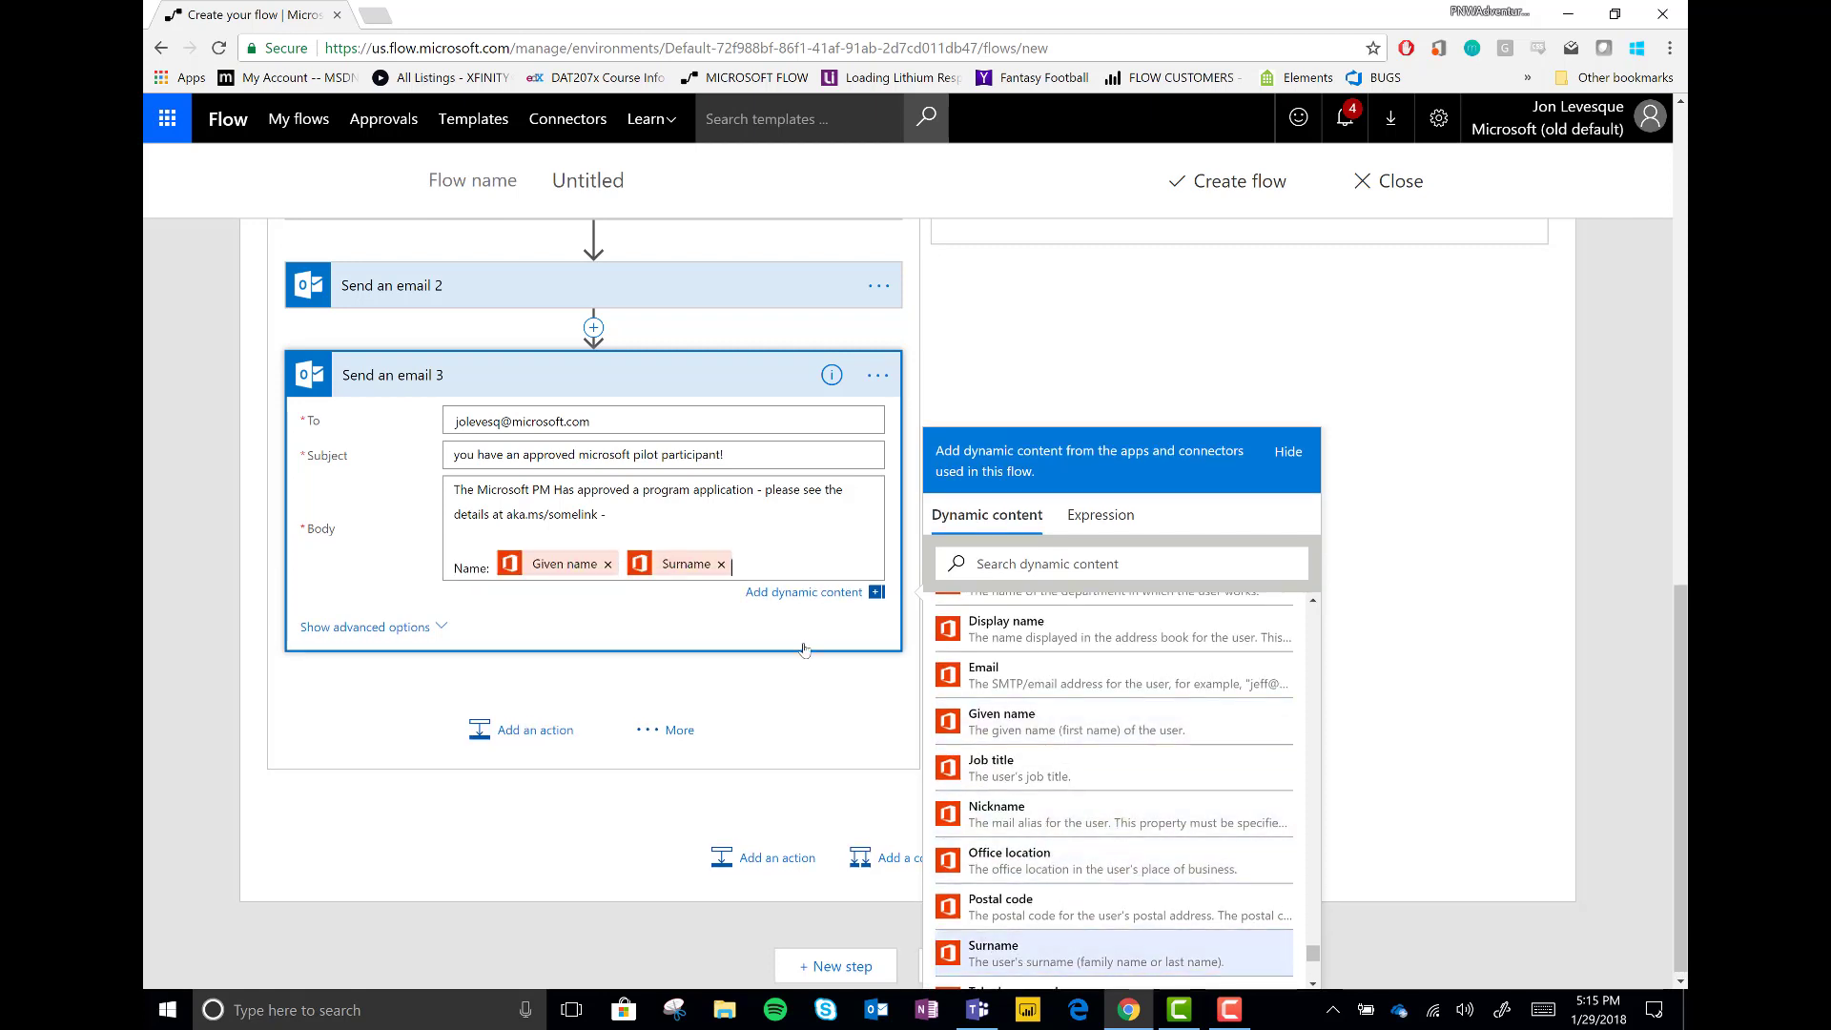
{"action": "left_click", "coordinate": [778, 563]}
{"action": "key", "text": "Return"}
{"action": "type", "text": "Project -"}
Insert the Question answer after 'Project -' and add the closing line 'Please reach out to them!'
{"action": "scroll", "coordinate": [1089, 752], "scroll_direction": "down", "scroll_amount": 10}
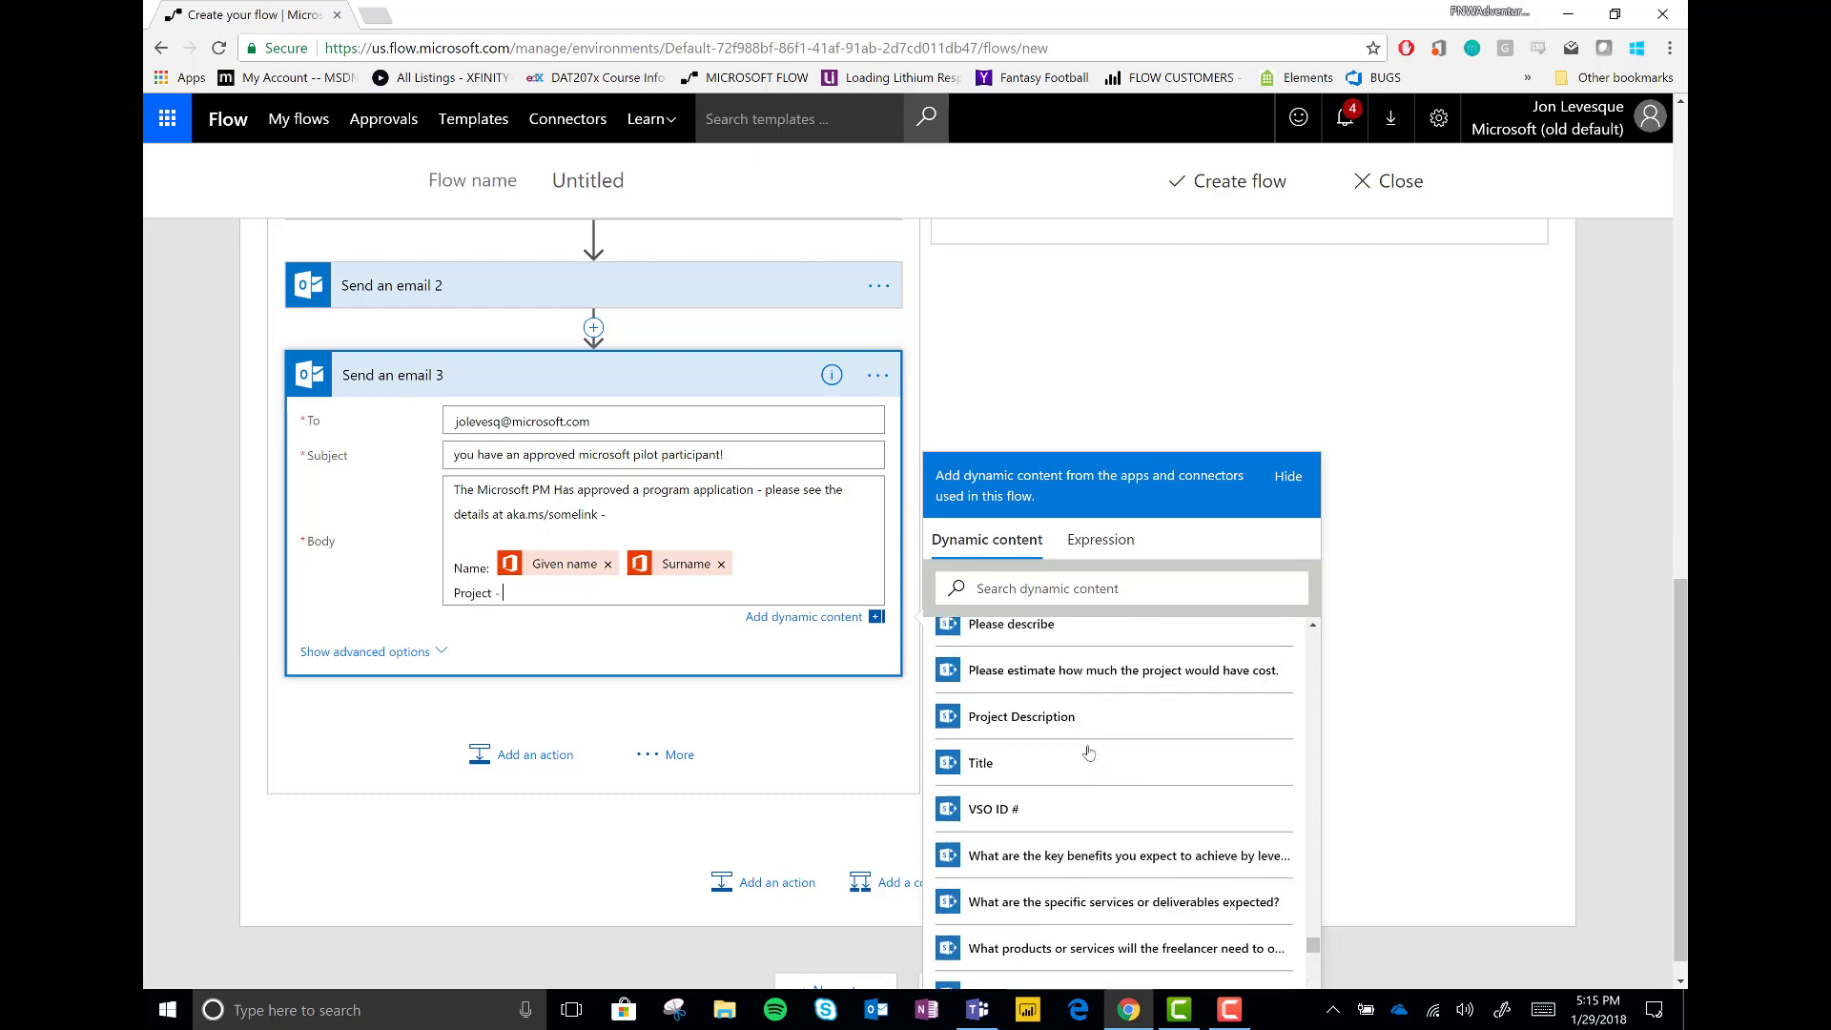
{"action": "scroll", "coordinate": [1088, 753], "scroll_direction": "down", "scroll_amount": 10}
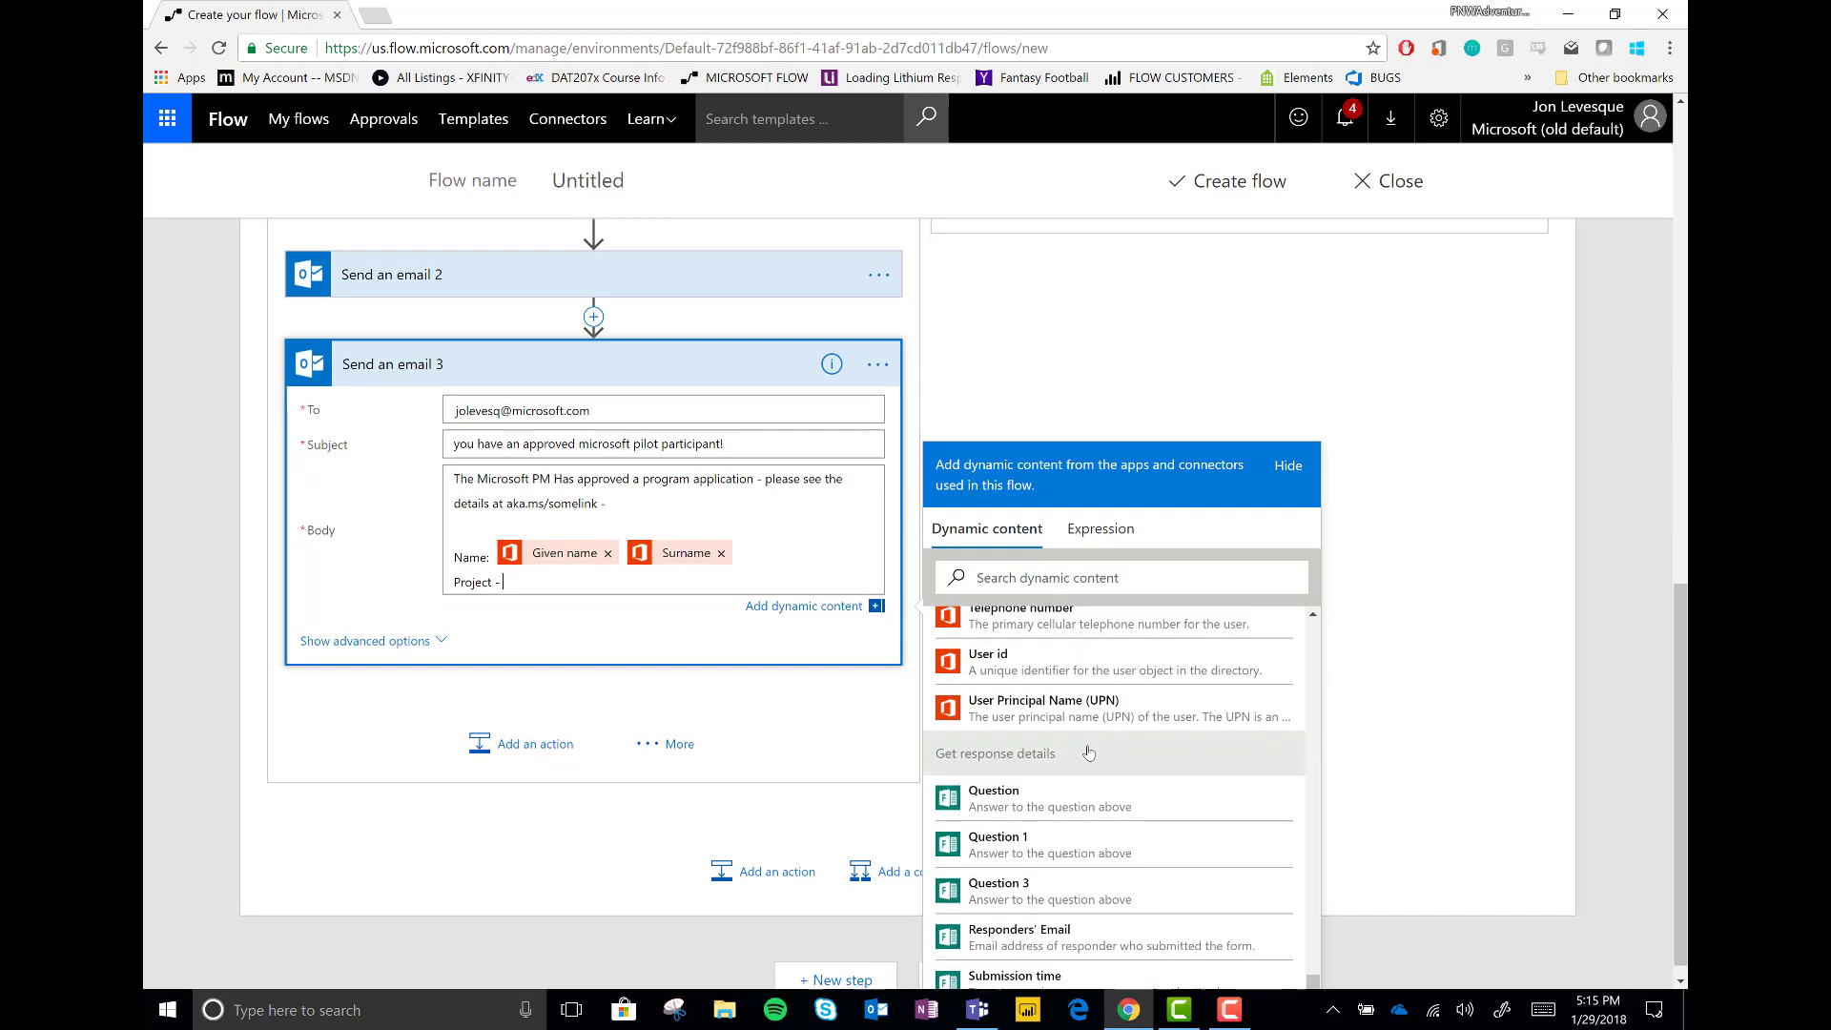
{"action": "scroll", "coordinate": [1090, 751], "scroll_direction": "down", "scroll_amount": 1}
{"action": "left_click", "coordinate": [1016, 784]}
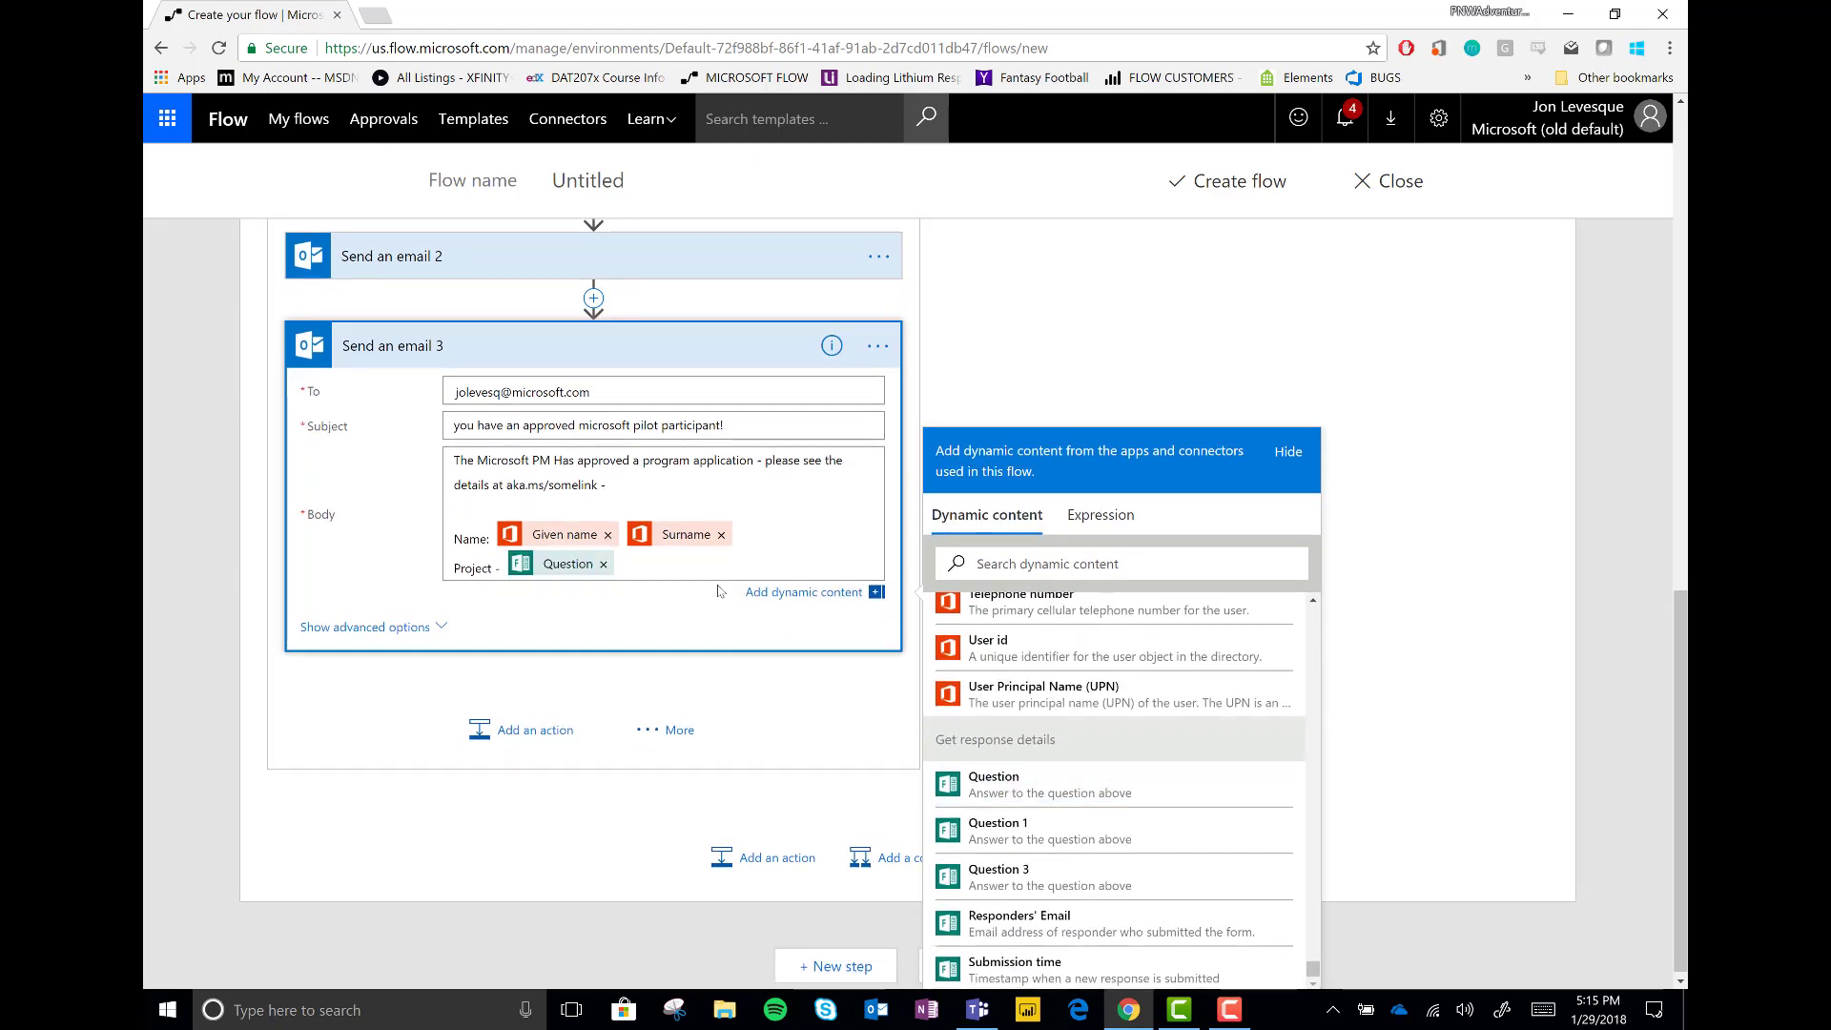
{"action": "key", "text": "Return"}
{"action": "key", "text": "Return"}
{"action": "type", "text": "P"}
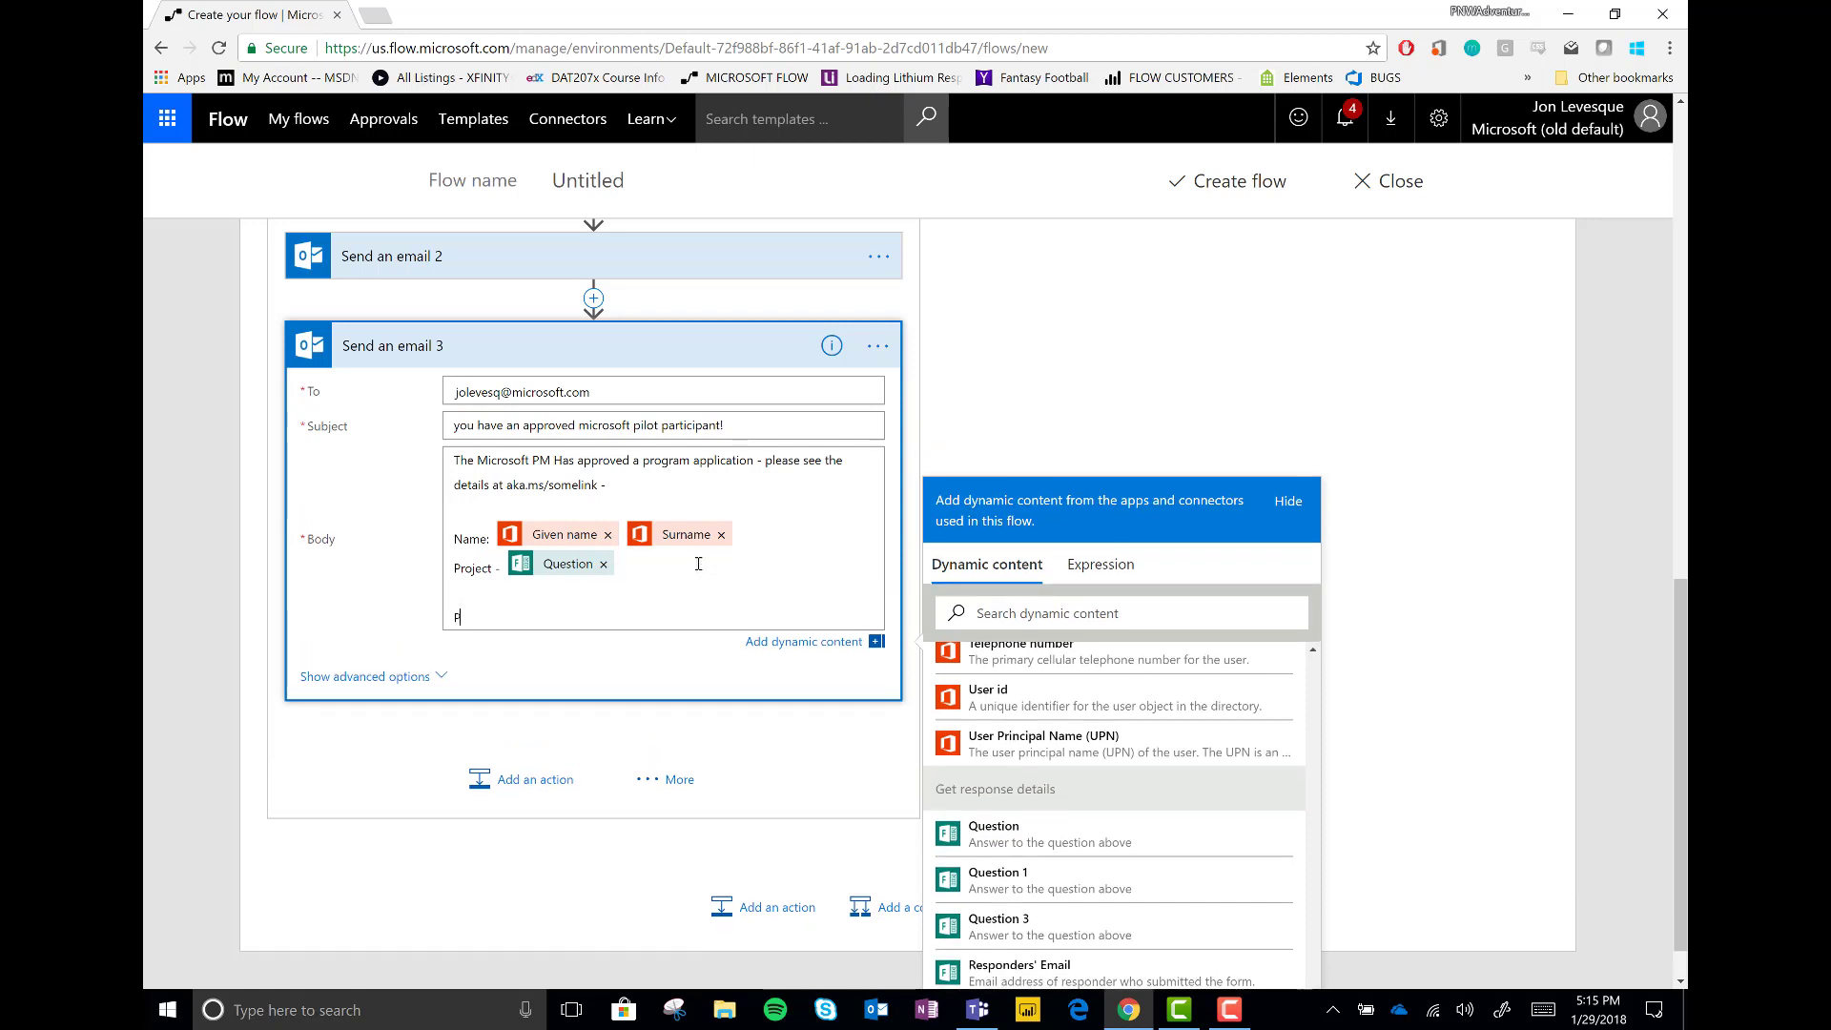
{"action": "type", "text": "lease reach out to them!"}
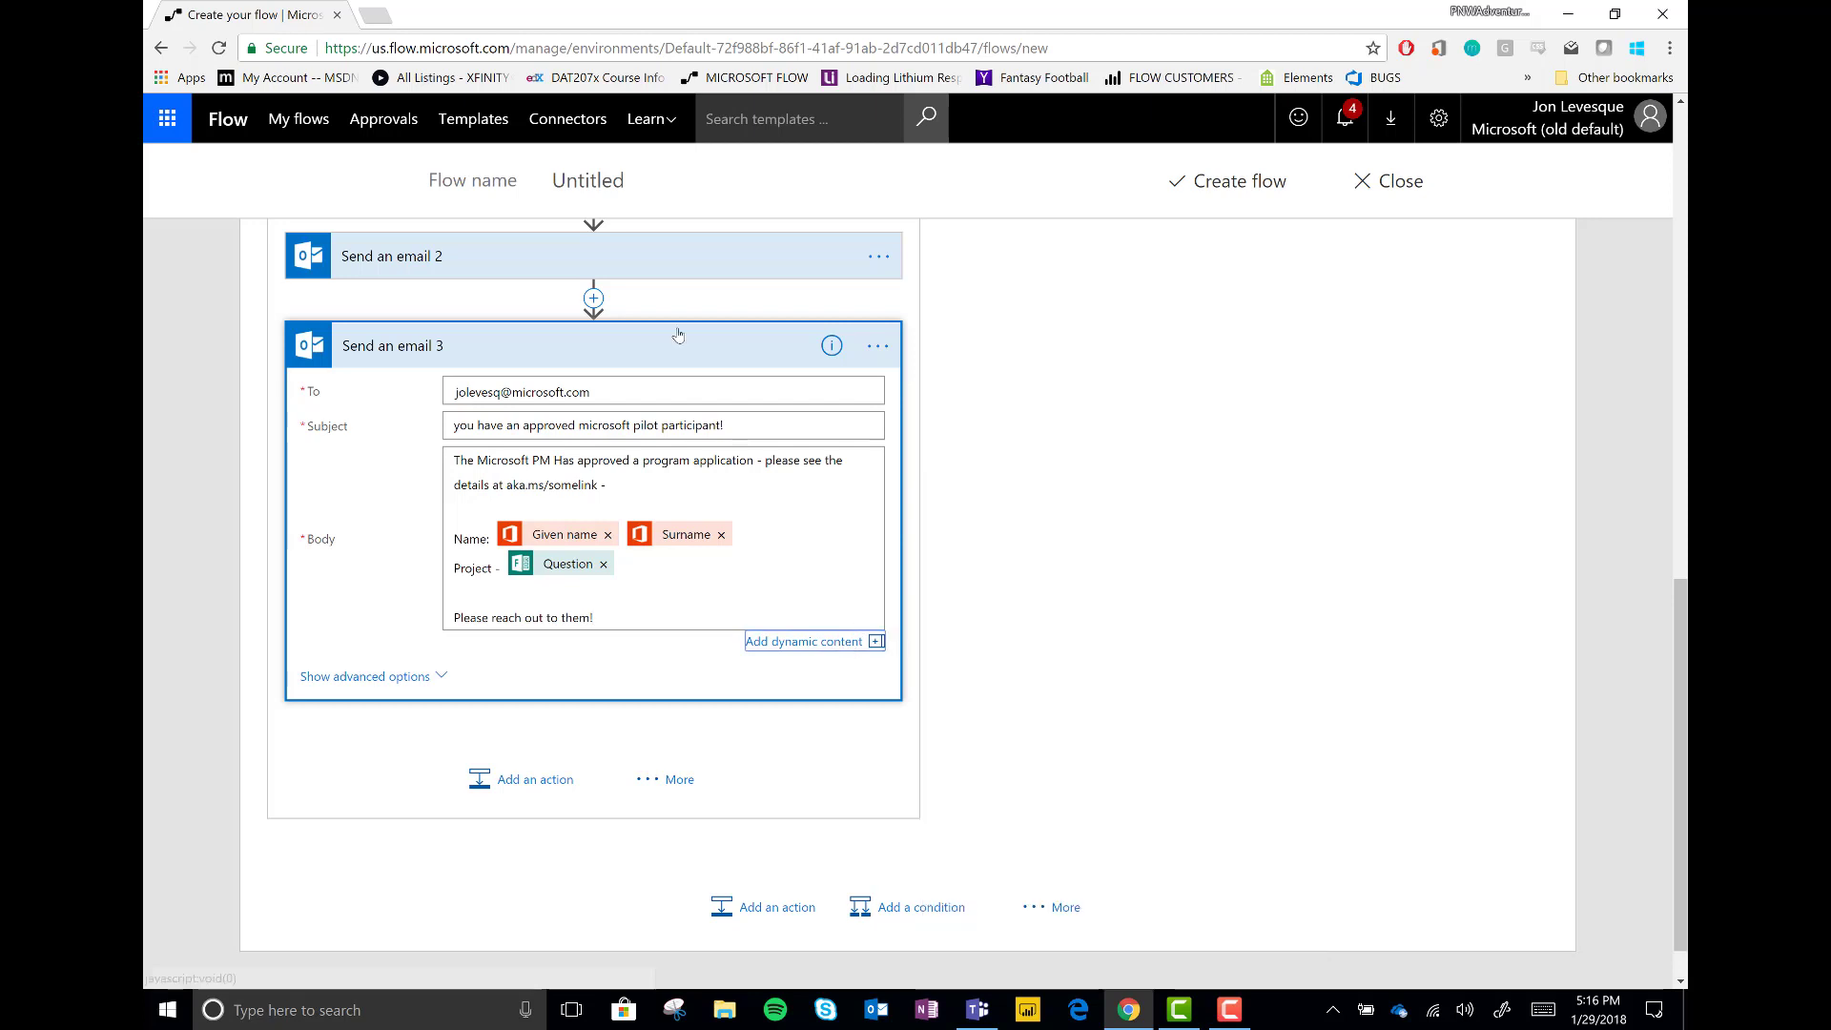
{"action": "left_click", "coordinate": [572, 346]}
{"action": "scroll", "coordinate": [1126, 483], "scroll_direction": "up", "scroll_amount": 1}
Add an Update item under If no for the Upwork Pilot Program site's Completed intake forms list, using the created item's ID
{"action": "left_click", "coordinate": [1142, 498]}
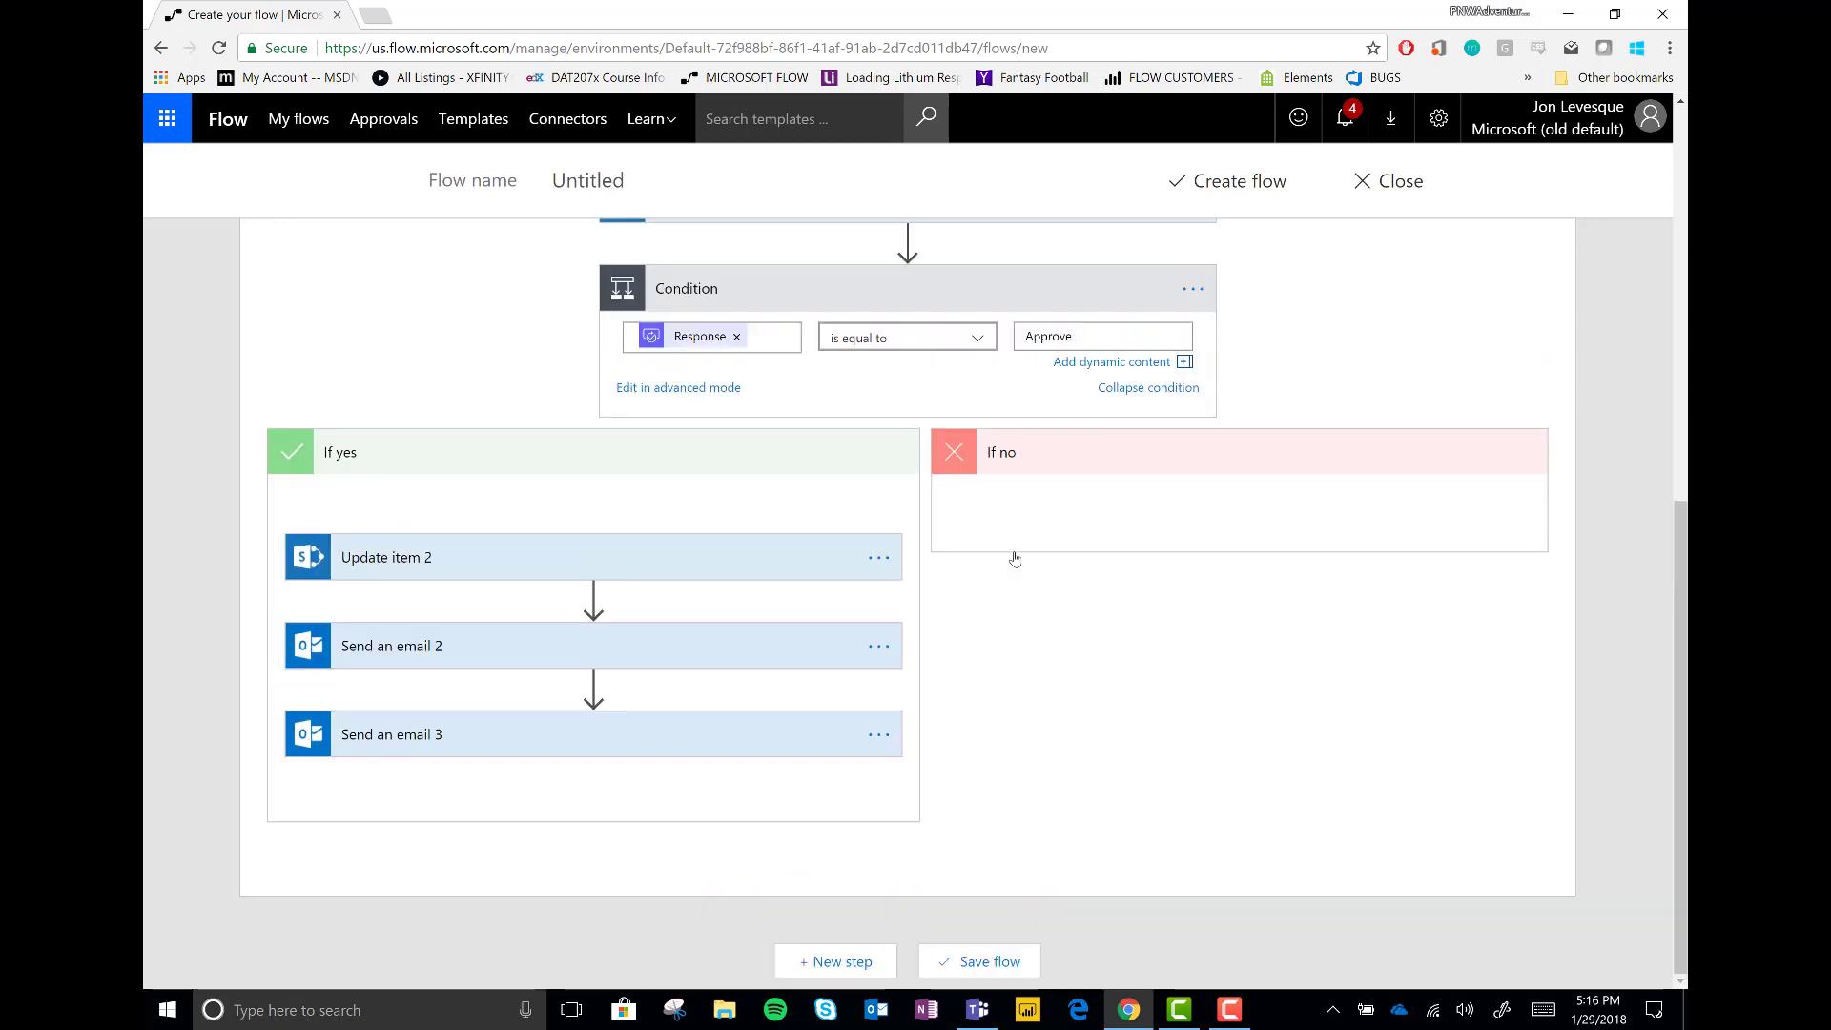
{"action": "type", "text": "update item"}
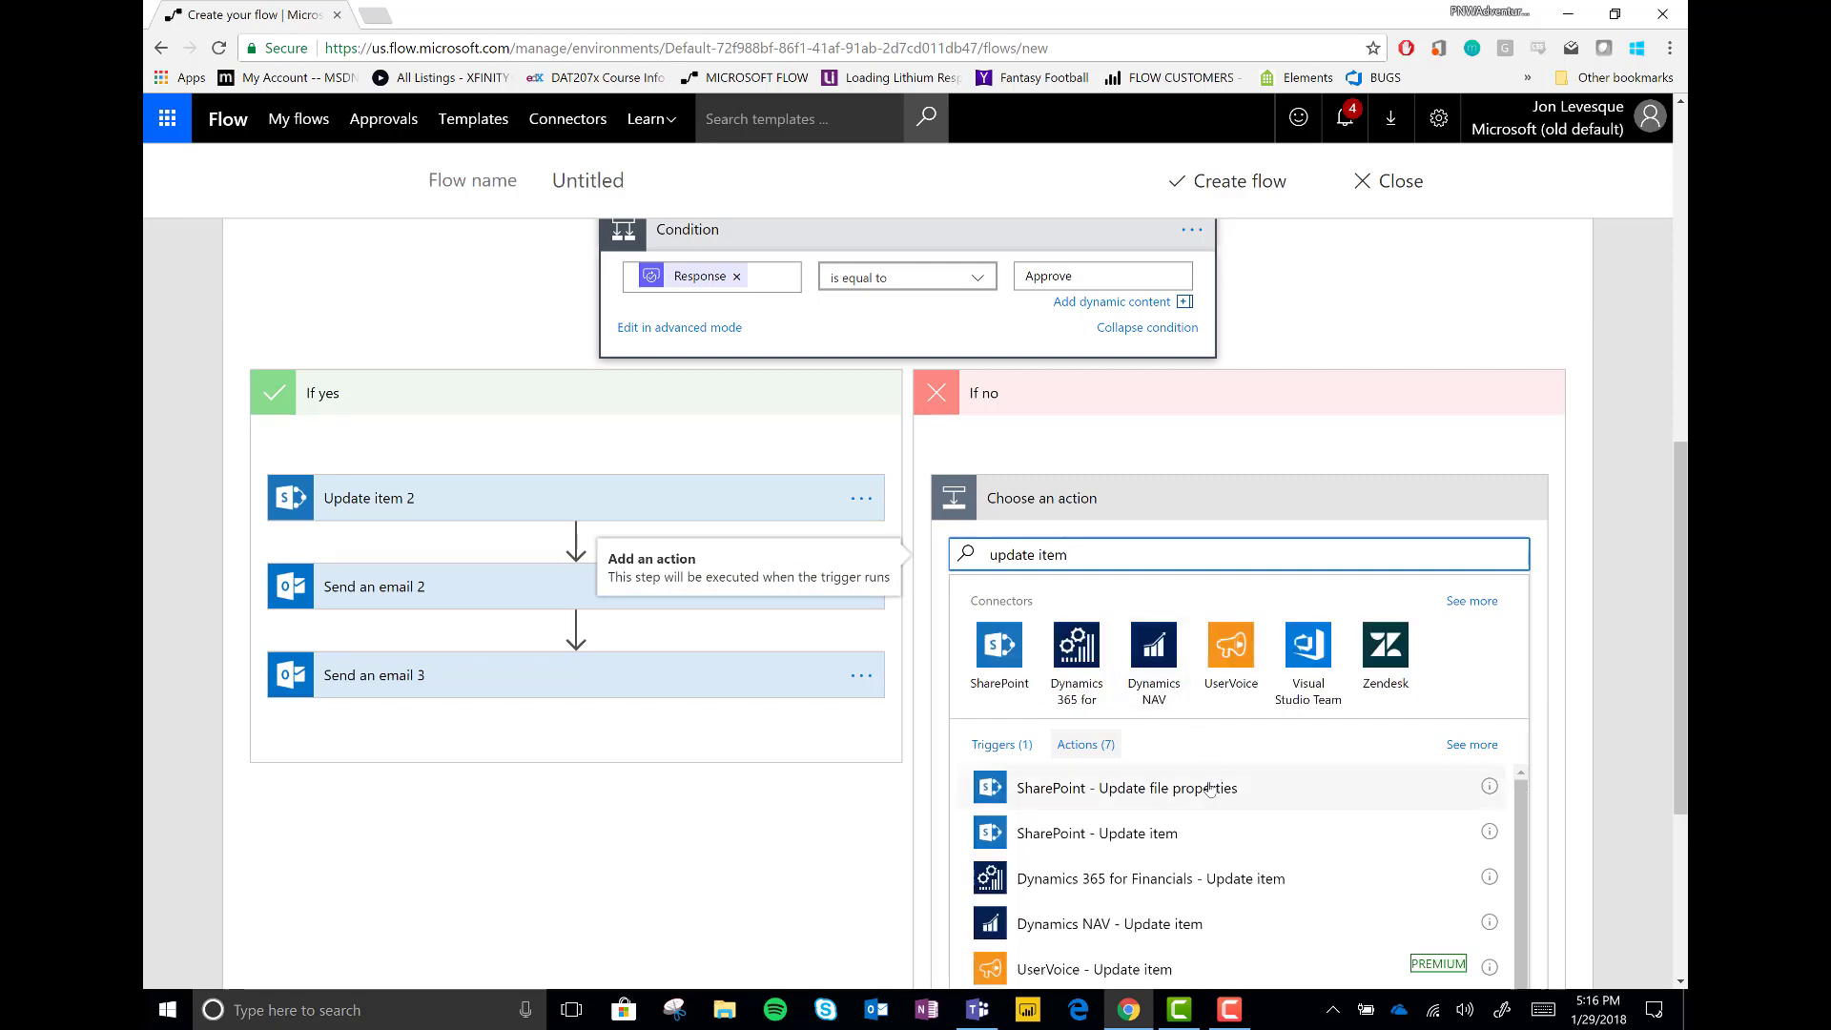
{"action": "left_click", "coordinate": [1097, 833]}
{"action": "left_click", "coordinate": [1504, 544]}
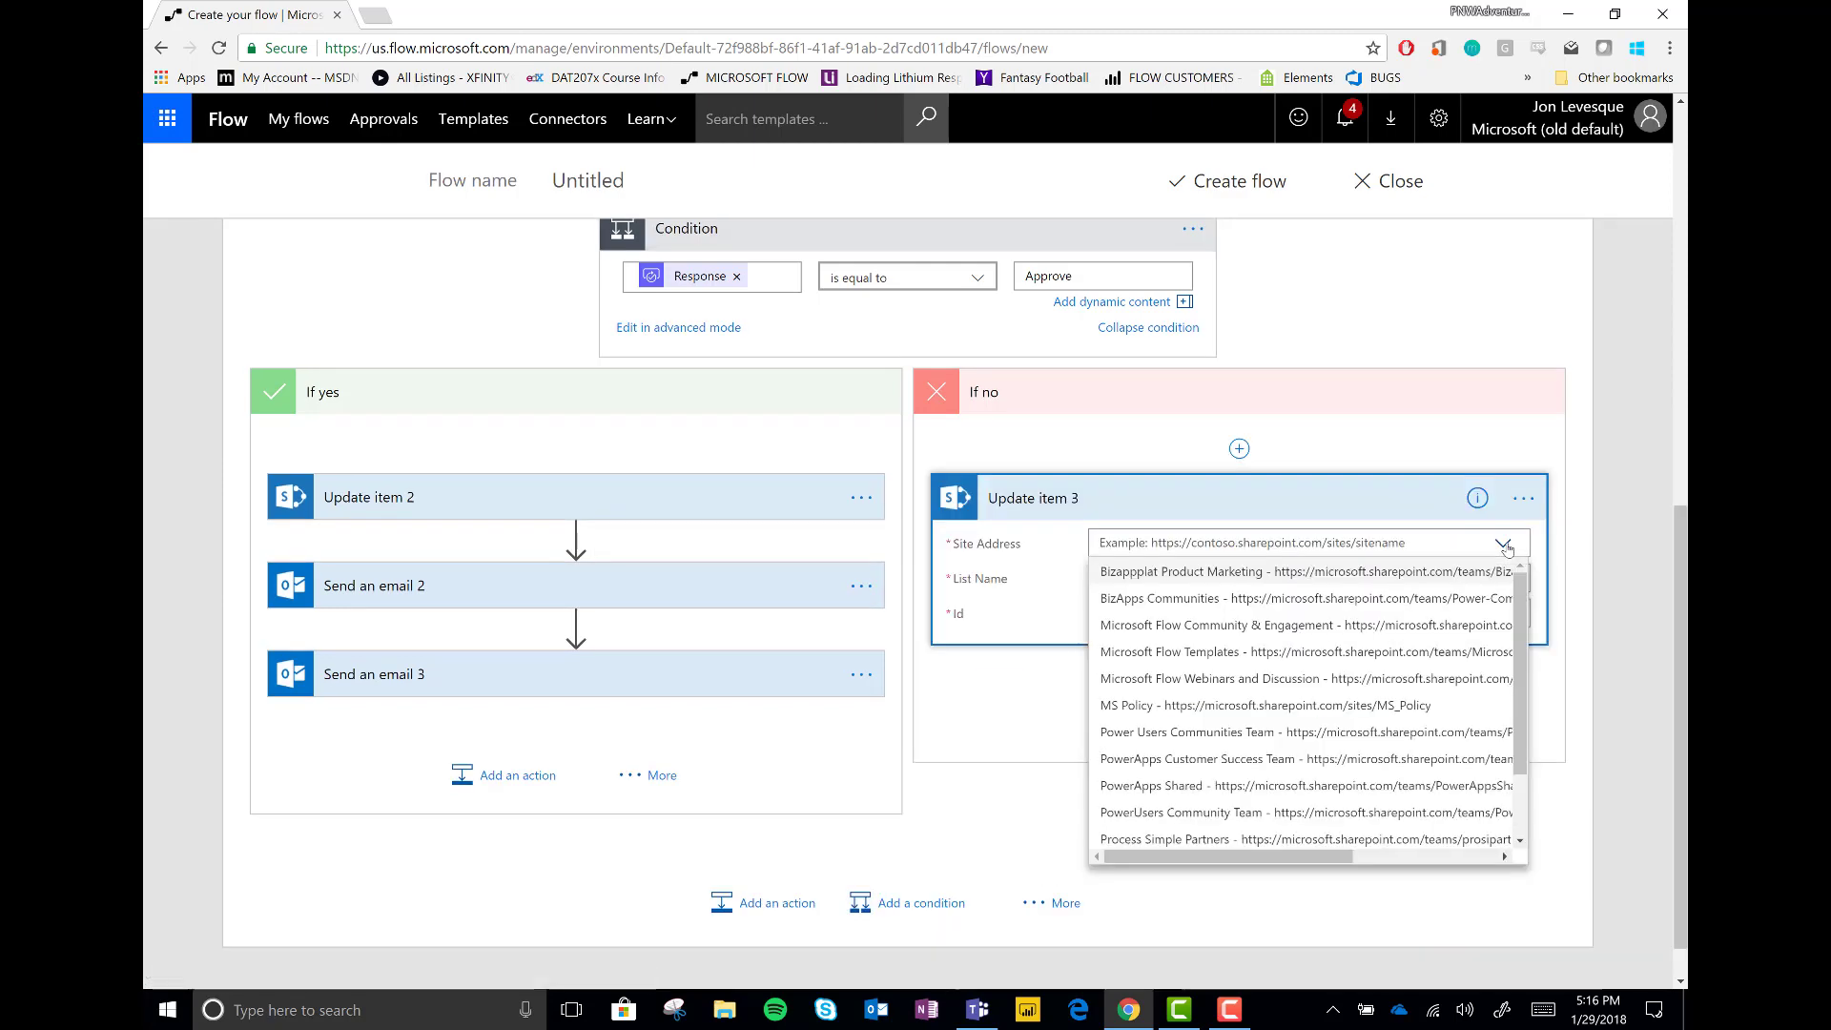
{"action": "scroll", "coordinate": [1151, 746], "scroll_direction": "down", "scroll_amount": 5}
{"action": "left_click", "coordinate": [1154, 759]}
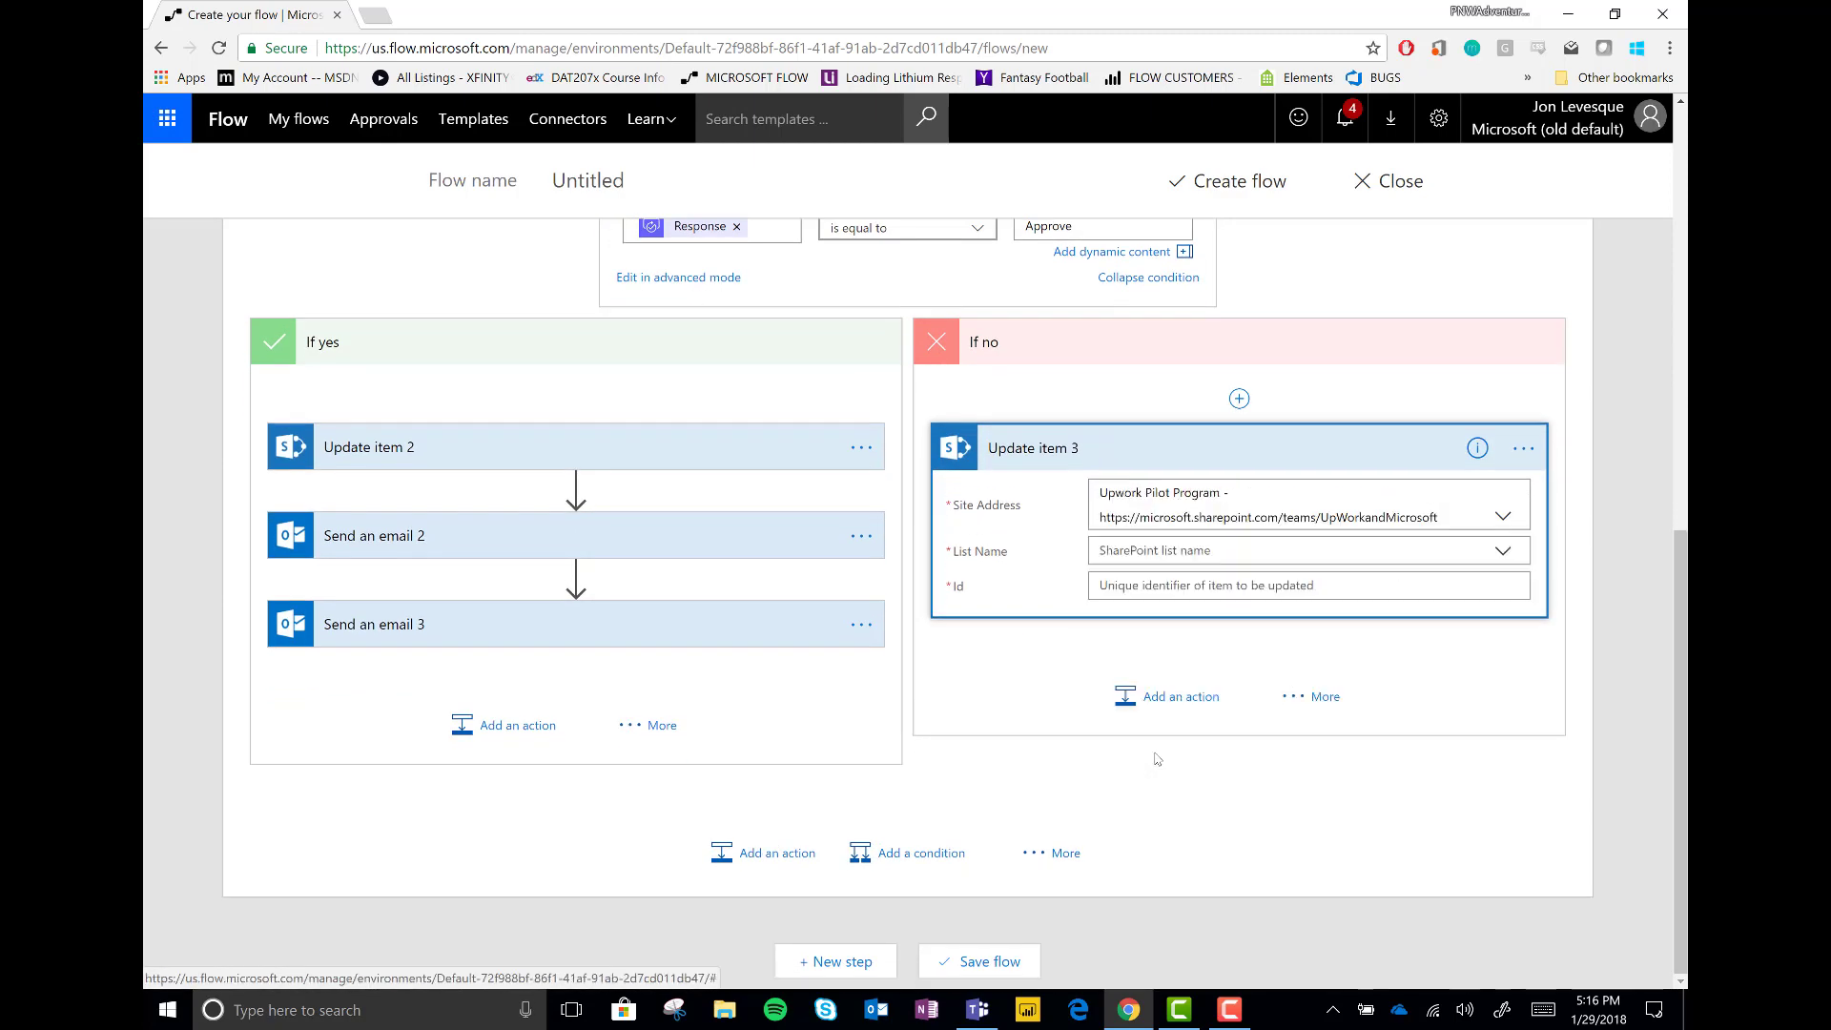
{"action": "left_click", "coordinate": [1171, 552]}
{"action": "left_click", "coordinate": [1172, 582]}
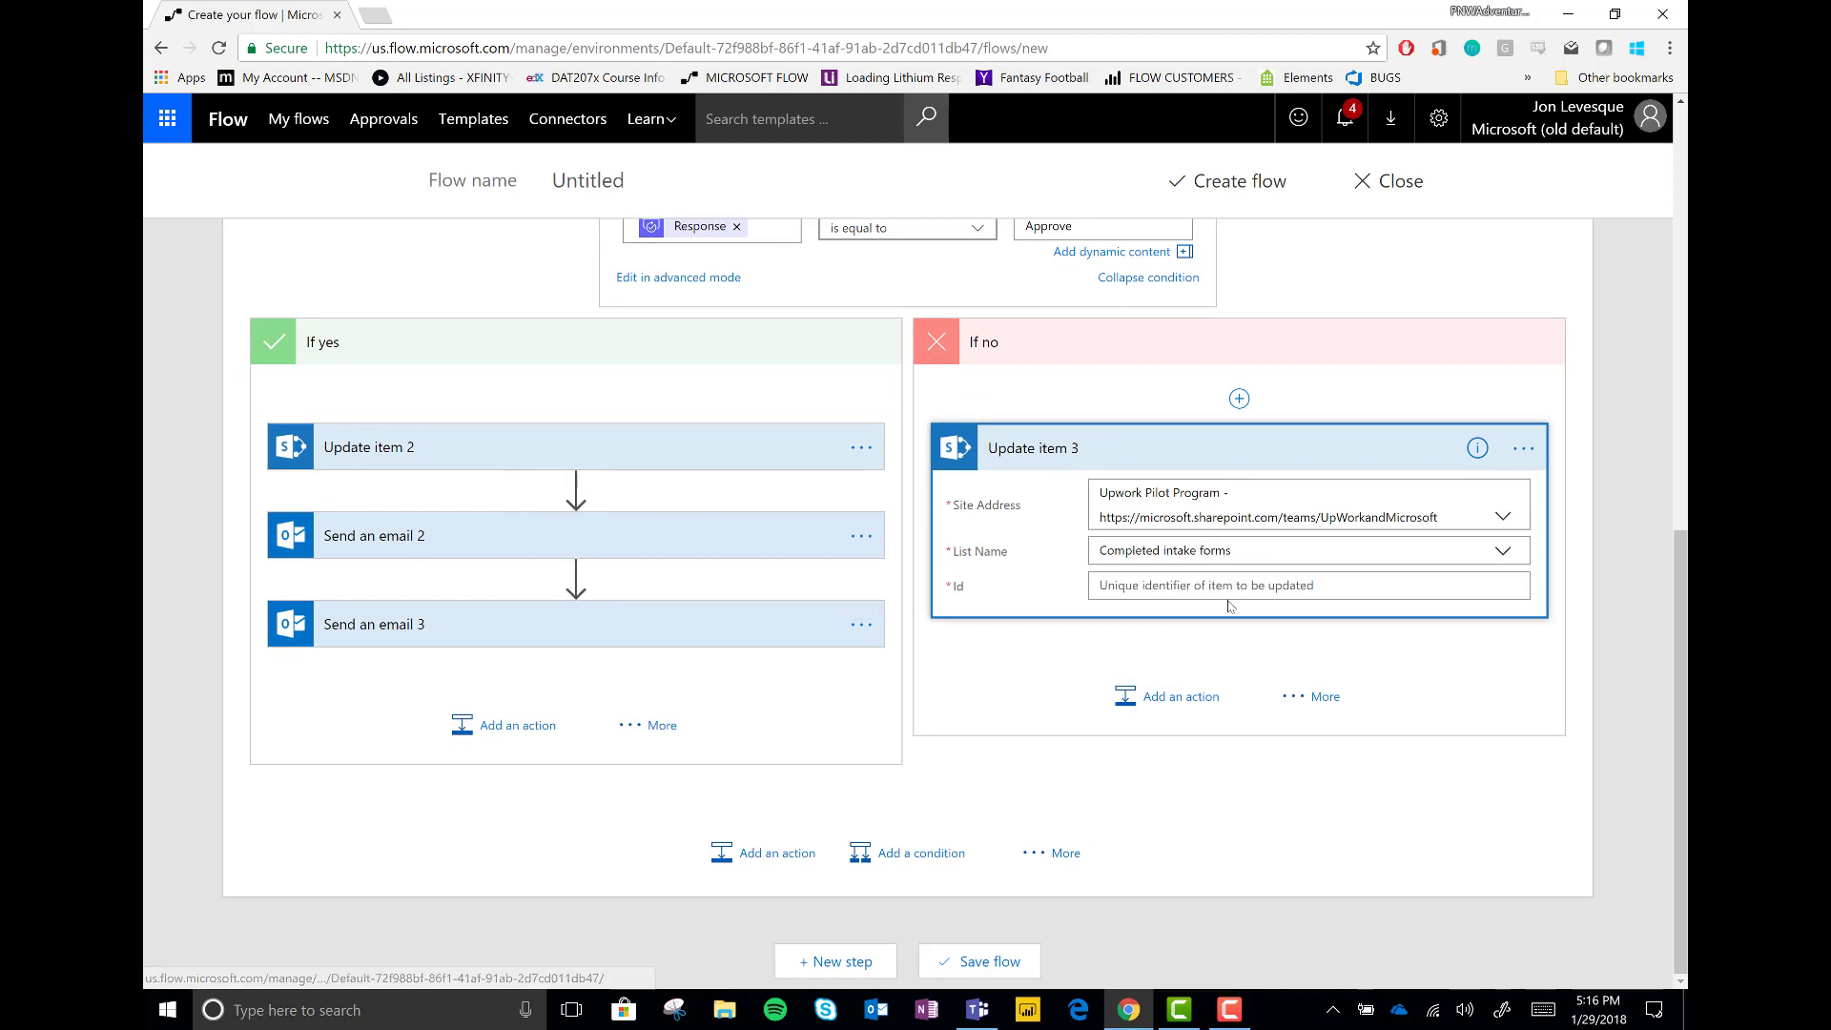
{"action": "left_click", "coordinate": [1268, 586]}
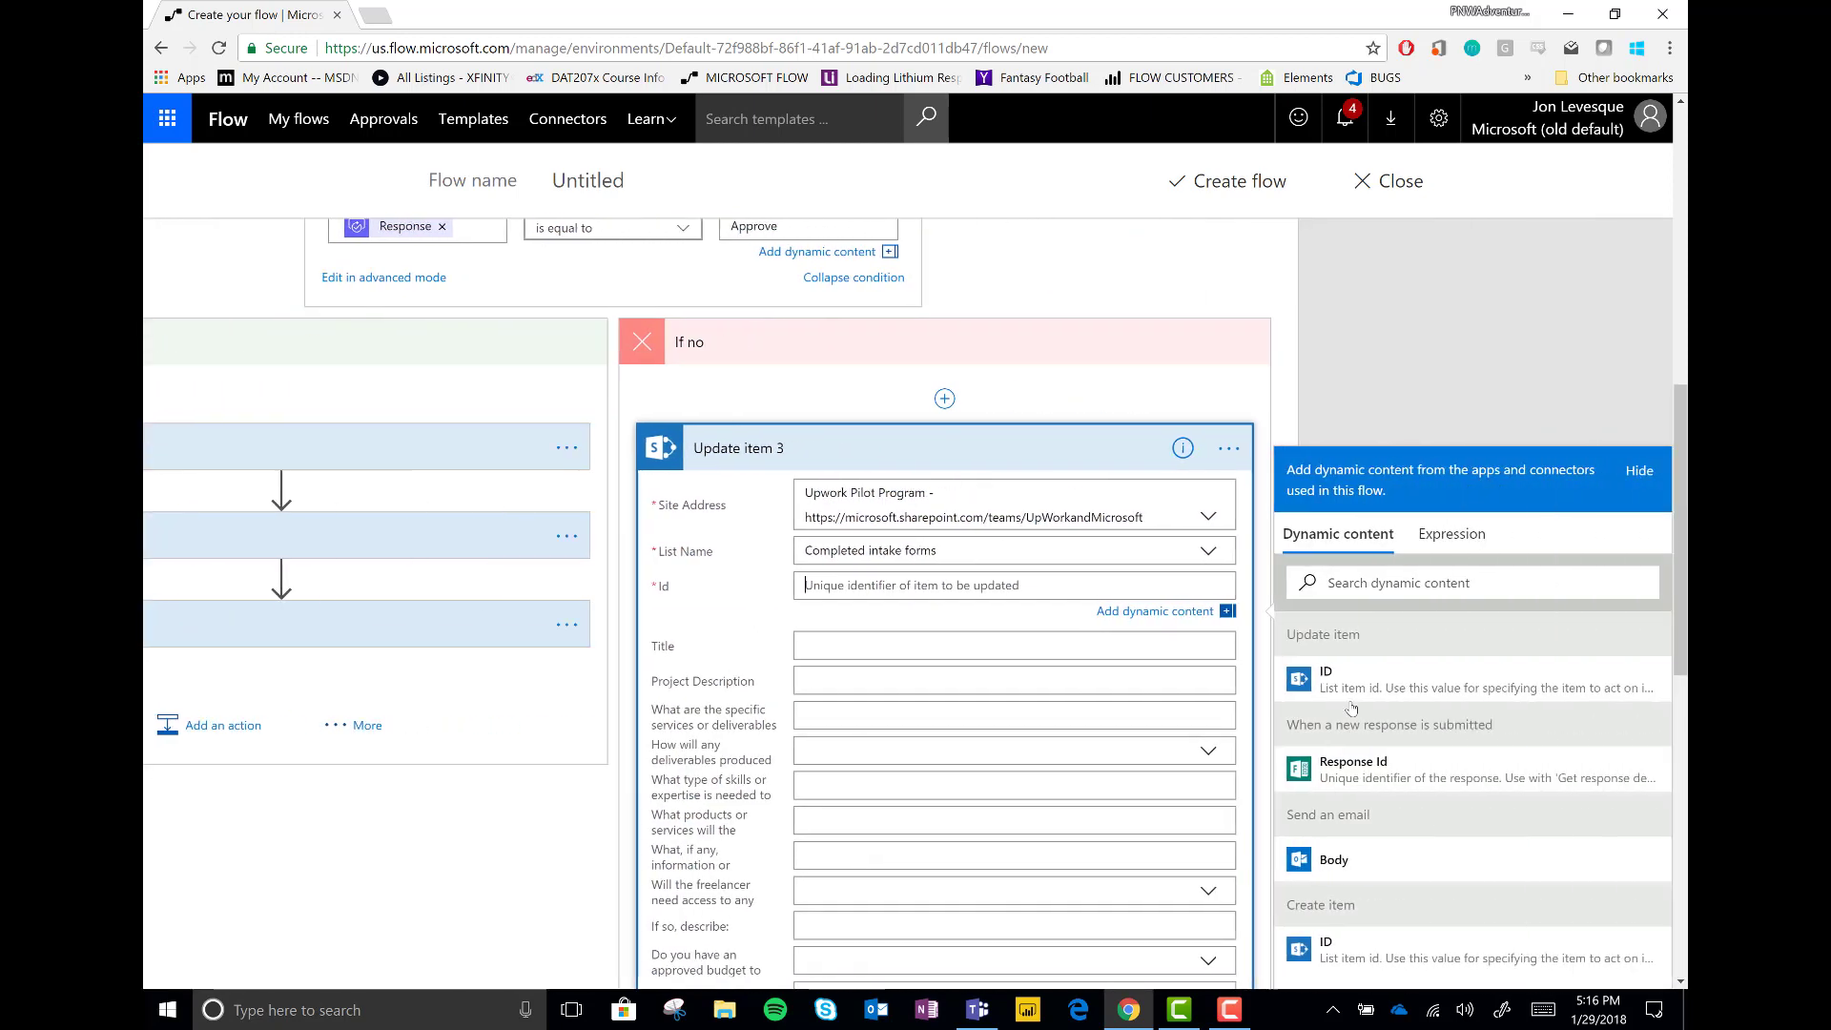
{"action": "scroll", "coordinate": [1427, 819], "scroll_direction": "down", "scroll_amount": 3}
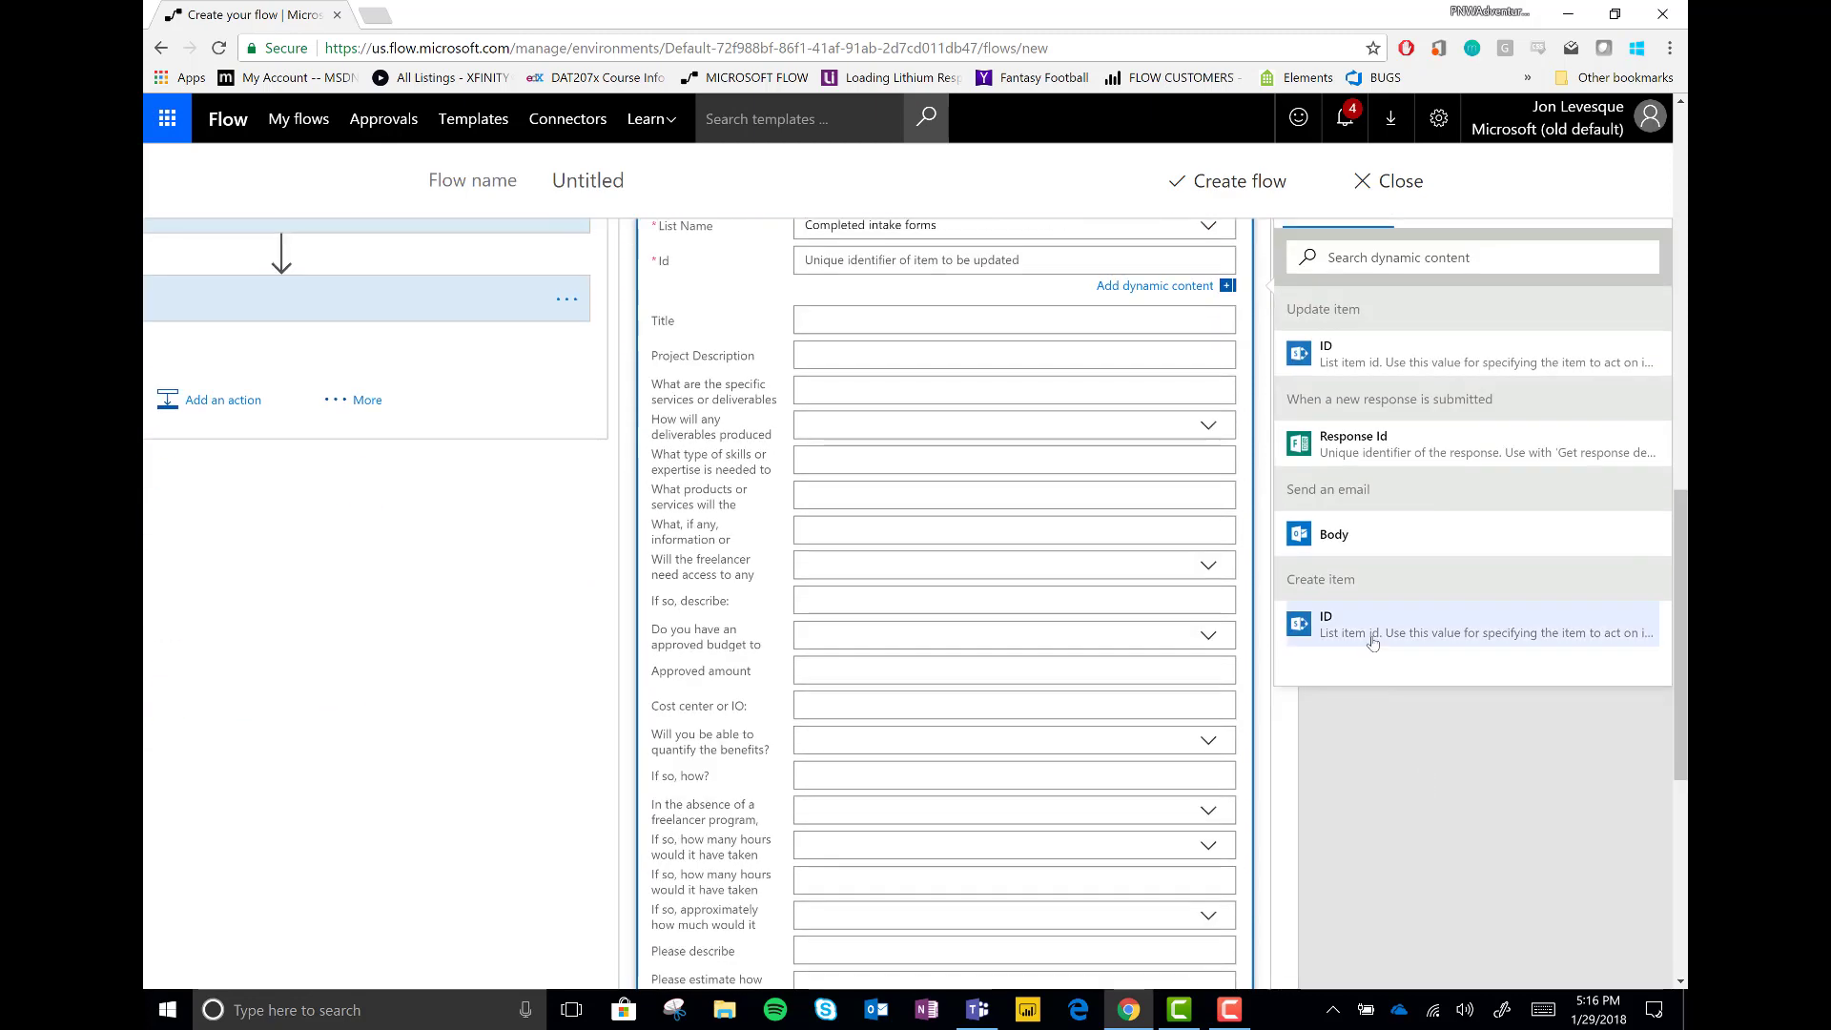
{"action": "left_click", "coordinate": [1411, 629]}
Set Approval Value to Denied or Not Moving Forward and fill Comments with the approver's Comments
{"action": "scroll", "coordinate": [961, 505], "scroll_direction": "down", "scroll_amount": 6}
{"action": "left_click", "coordinate": [911, 421]}
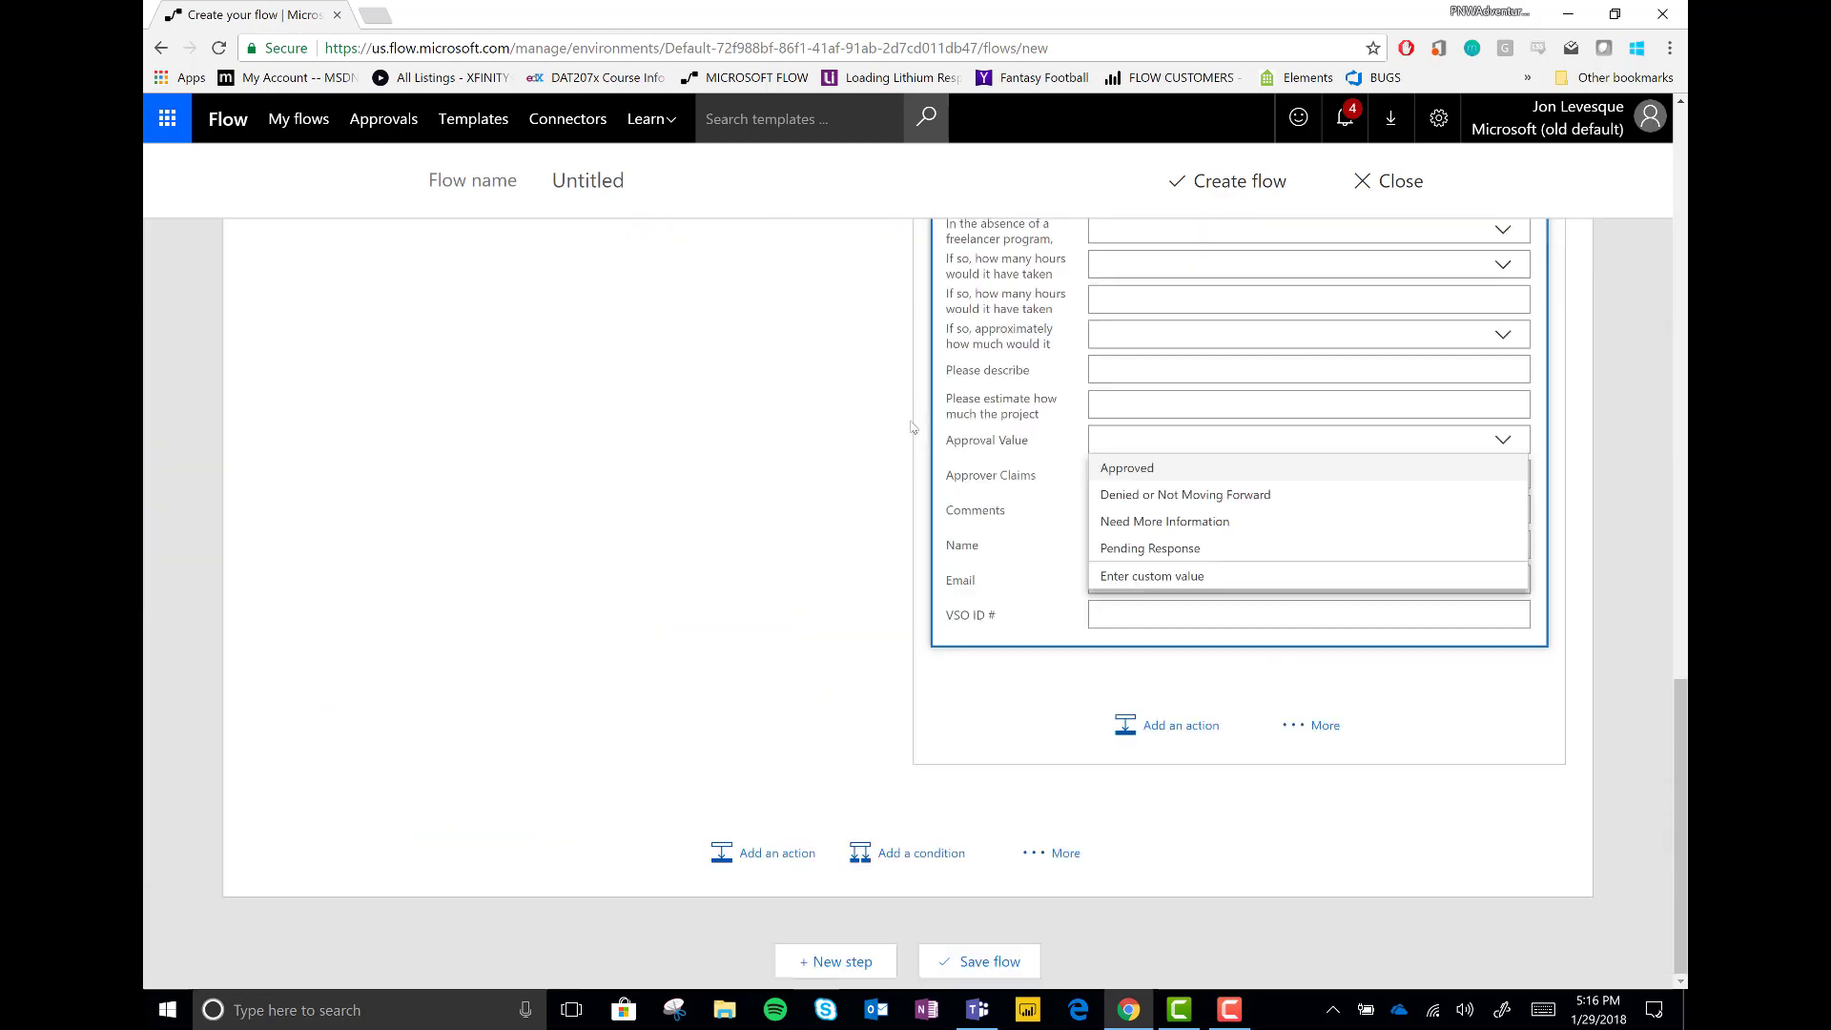
{"action": "left_click", "coordinate": [1156, 496]}
{"action": "left_click", "coordinate": [1154, 505]}
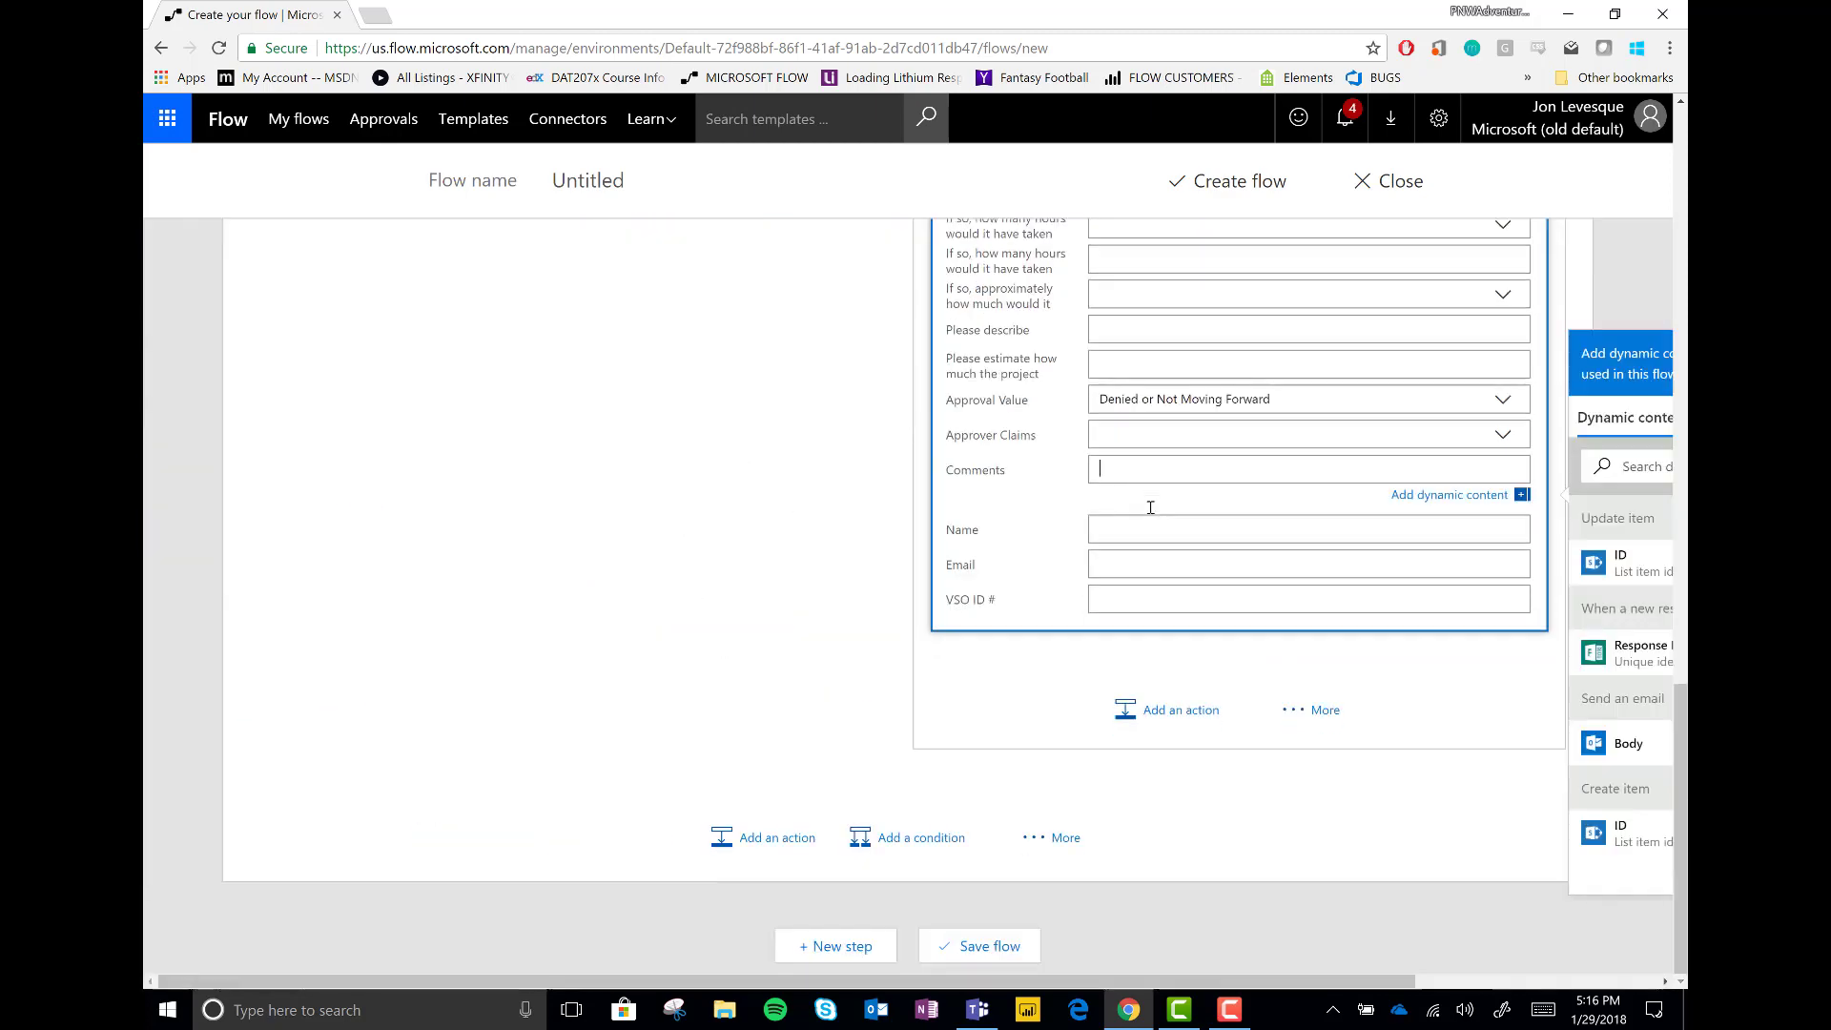
{"action": "scroll", "coordinate": [1463, 709], "scroll_direction": "down", "scroll_amount": 5}
{"action": "scroll", "coordinate": [1462, 709], "scroll_direction": "down", "scroll_amount": 10}
{"action": "left_click", "coordinate": [1463, 709]}
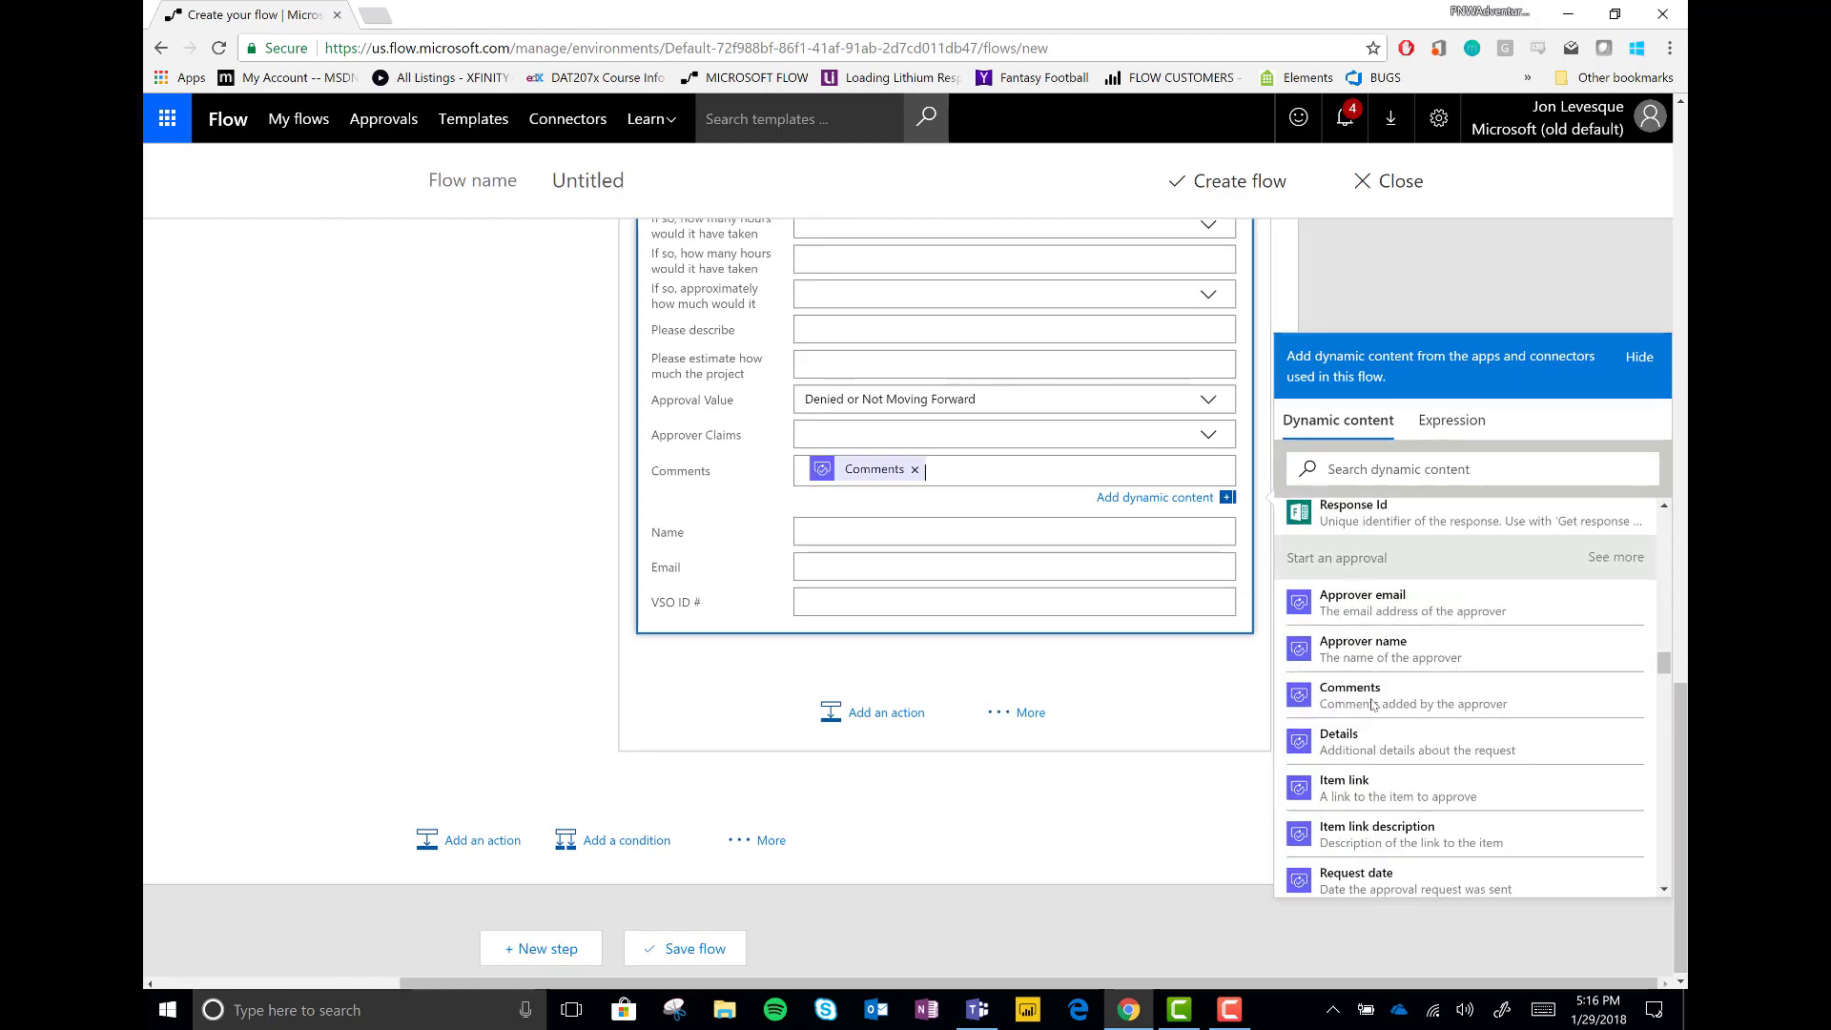
{"action": "scroll", "coordinate": [864, 458], "scroll_direction": "up", "scroll_amount": 10}
{"action": "left_click", "coordinate": [865, 458]}
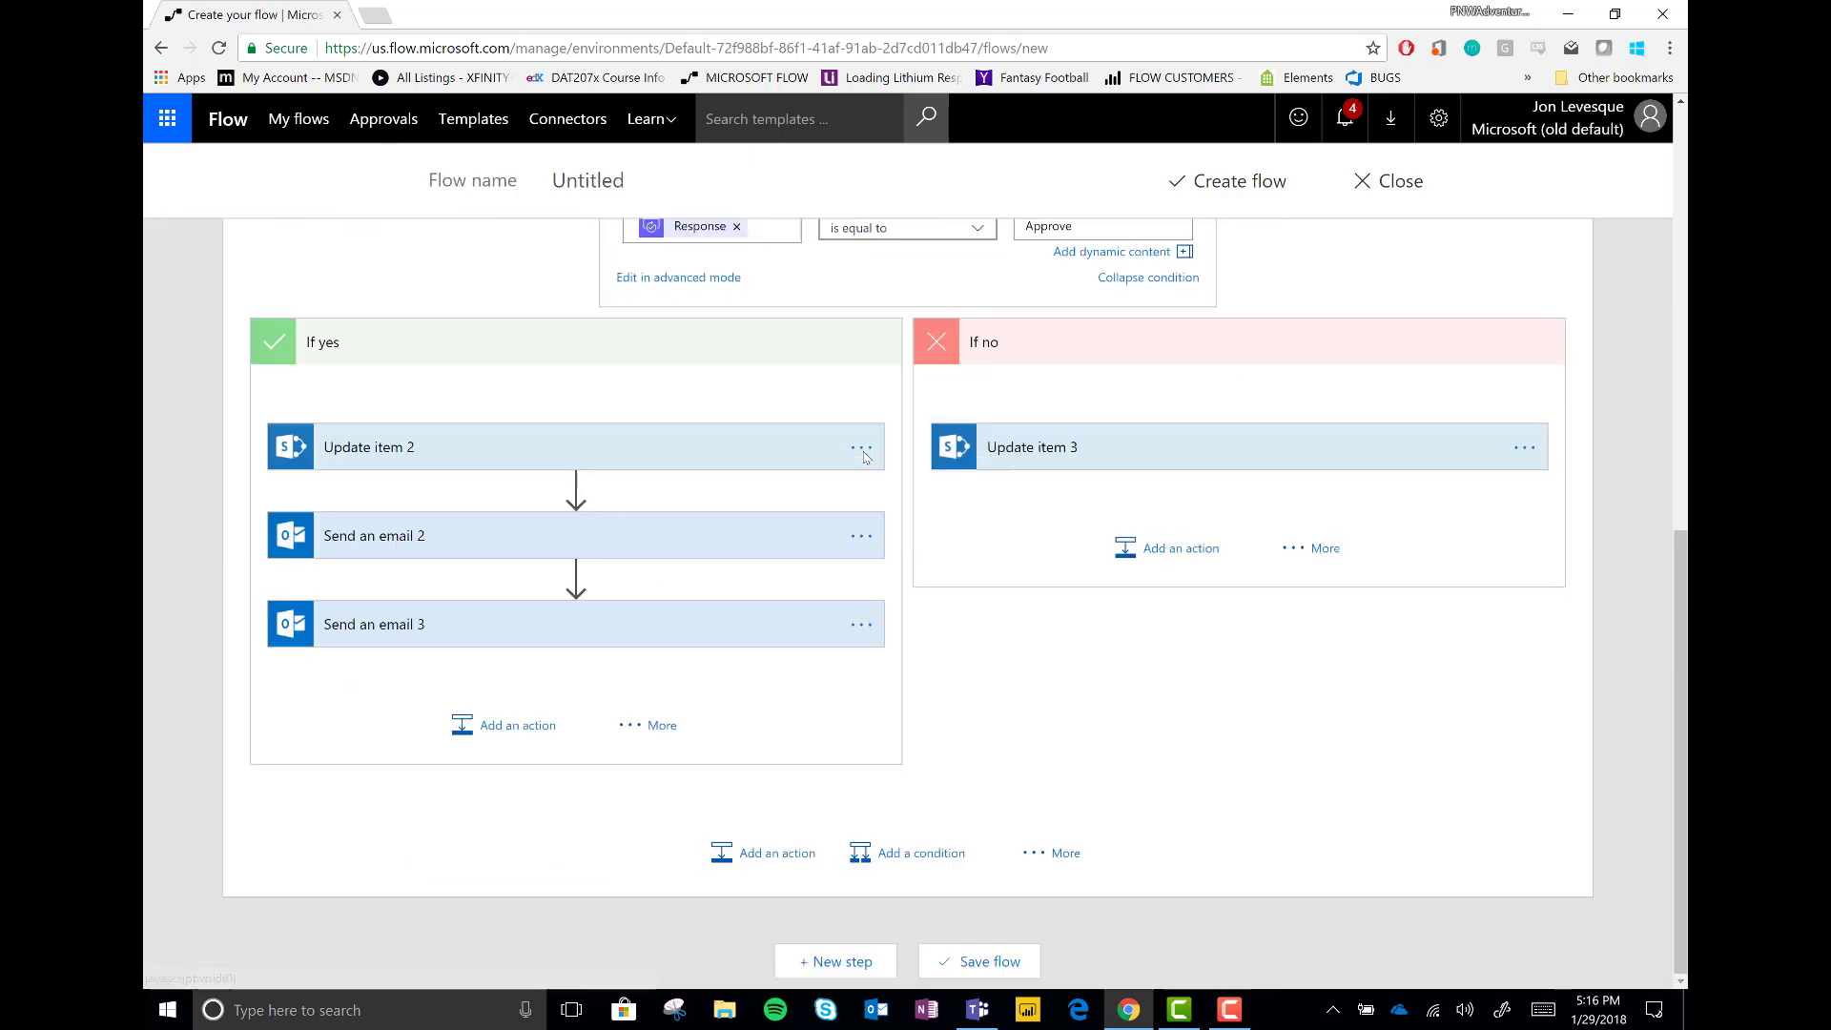
Add a Send an email under Update item 3 to Responders' Email with a 'We're sorry' denial subject
{"action": "left_click", "coordinate": [1164, 549]}
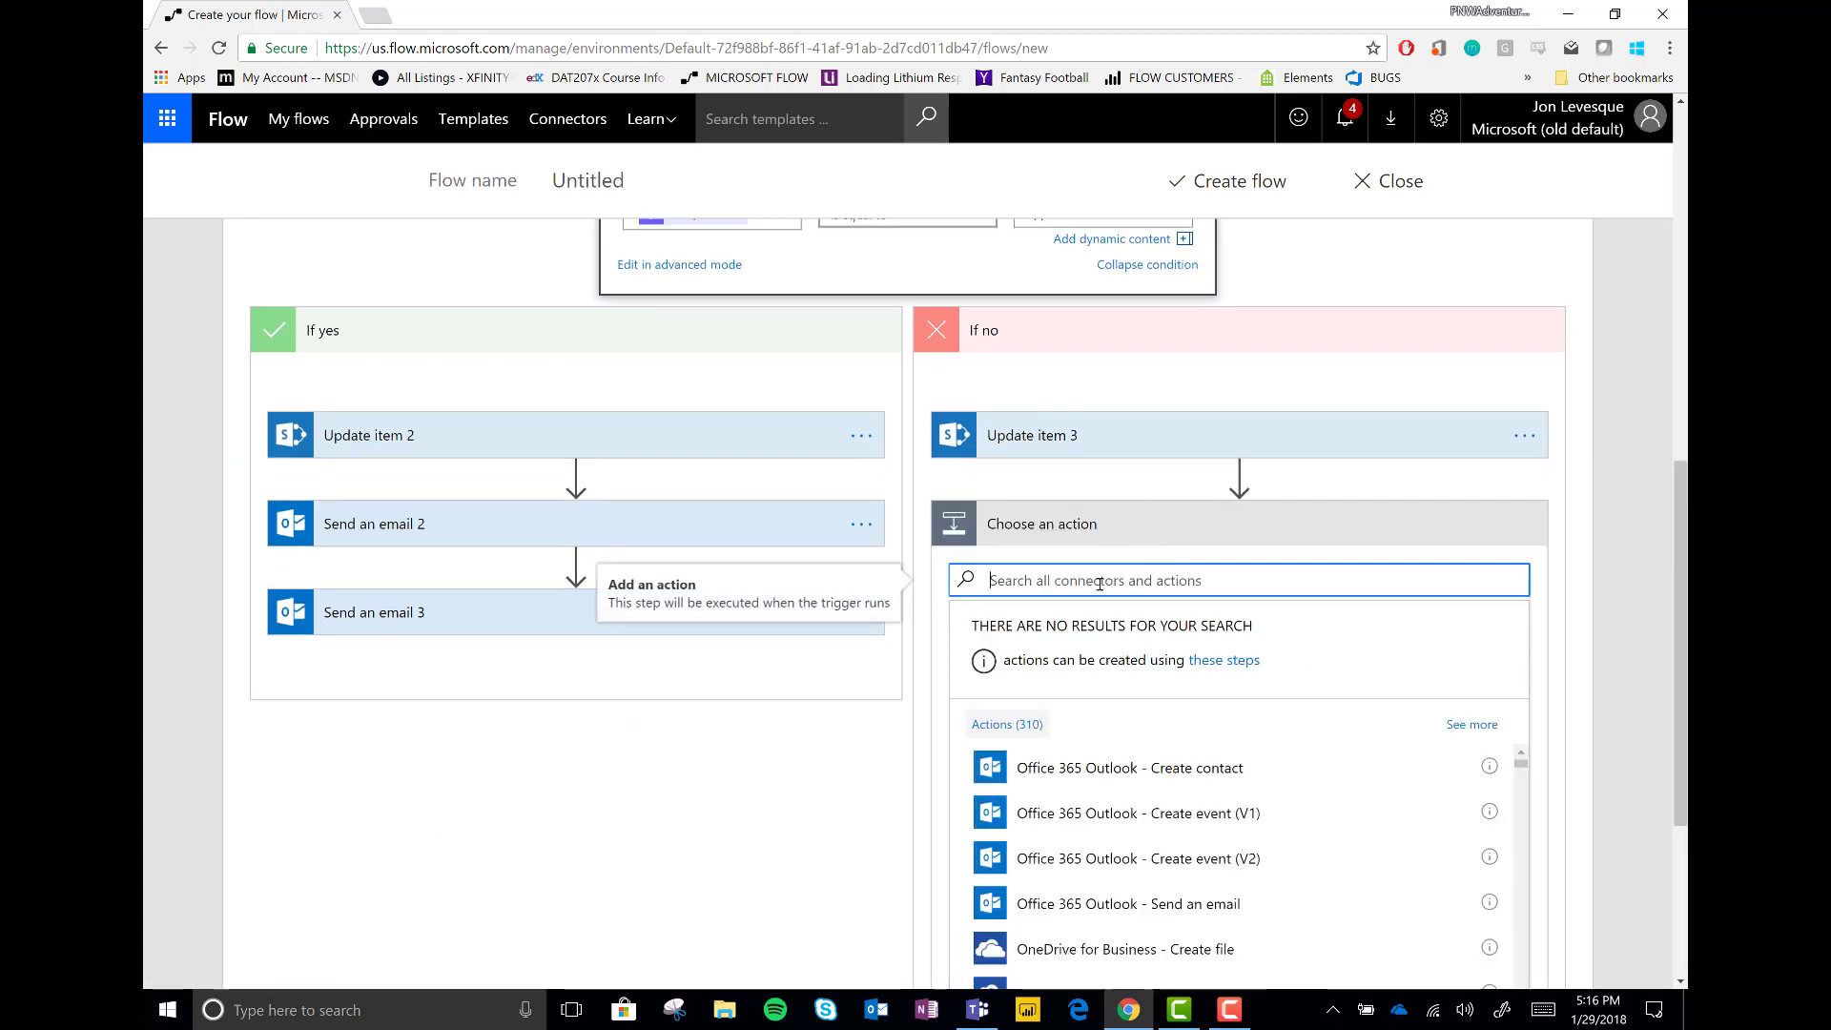
{"action": "left_click", "coordinate": [1184, 951]}
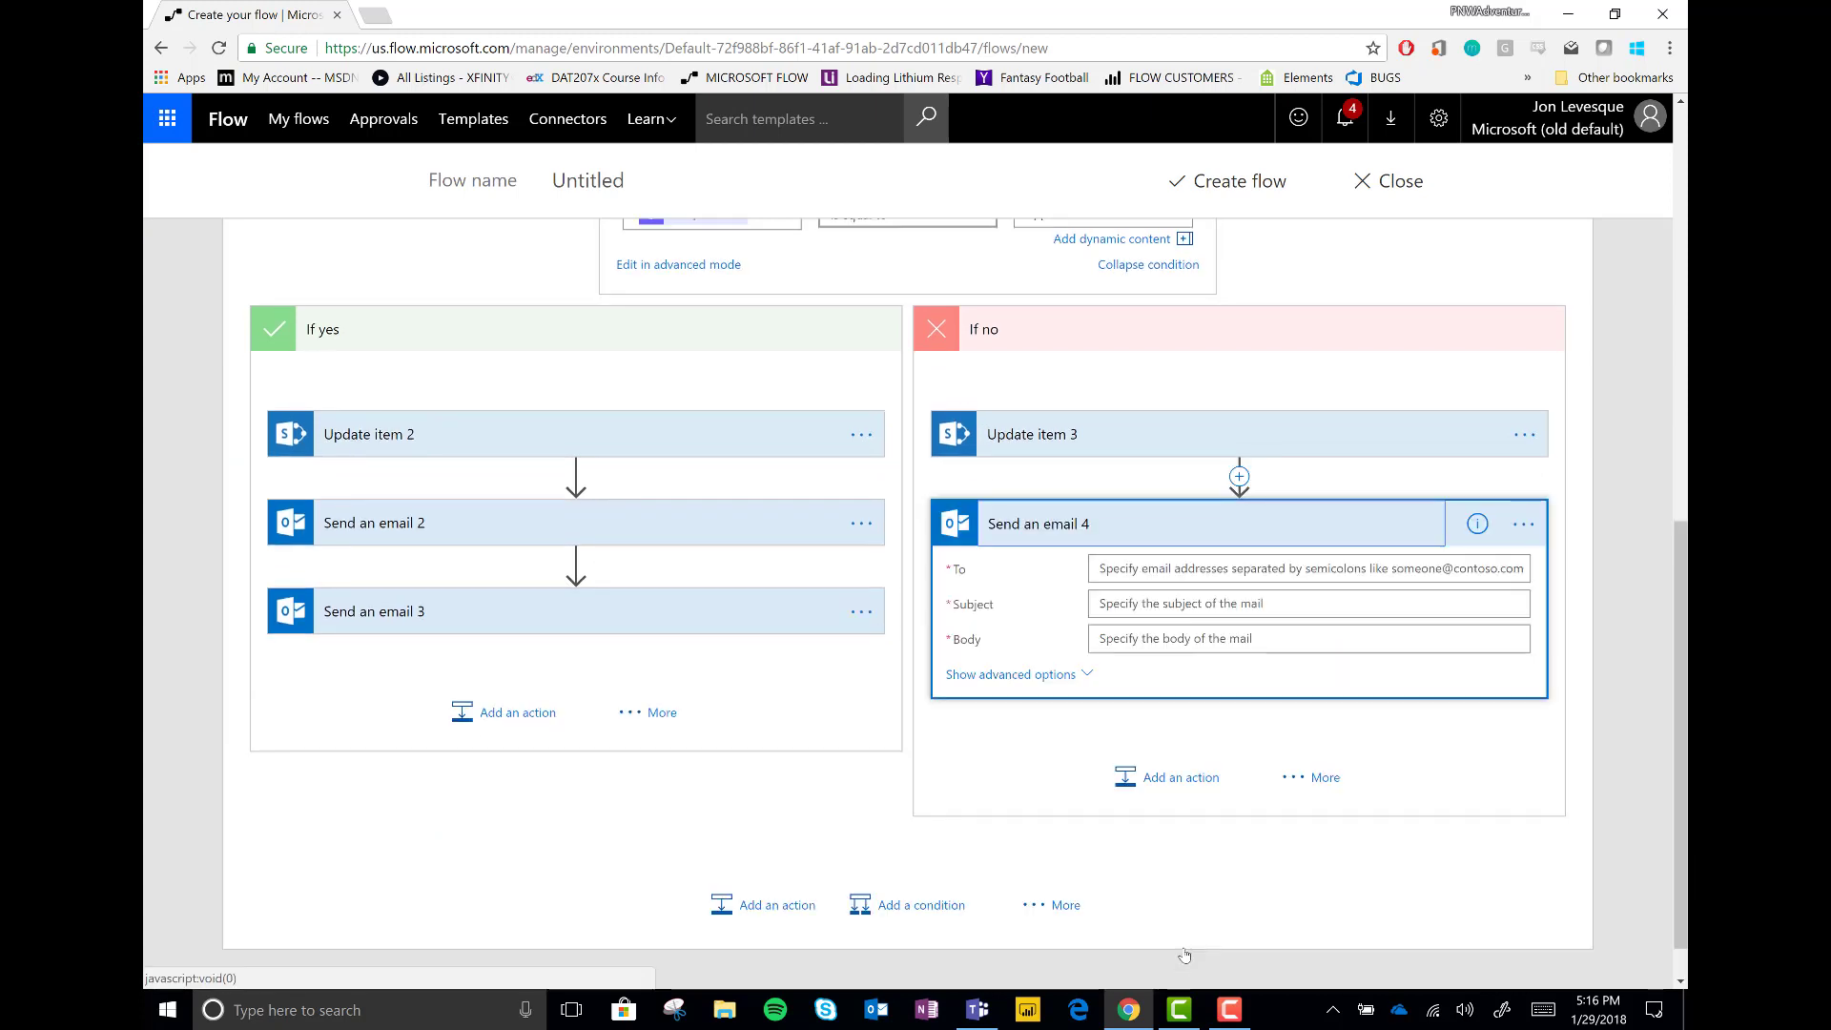
{"action": "left_click", "coordinate": [1181, 569]}
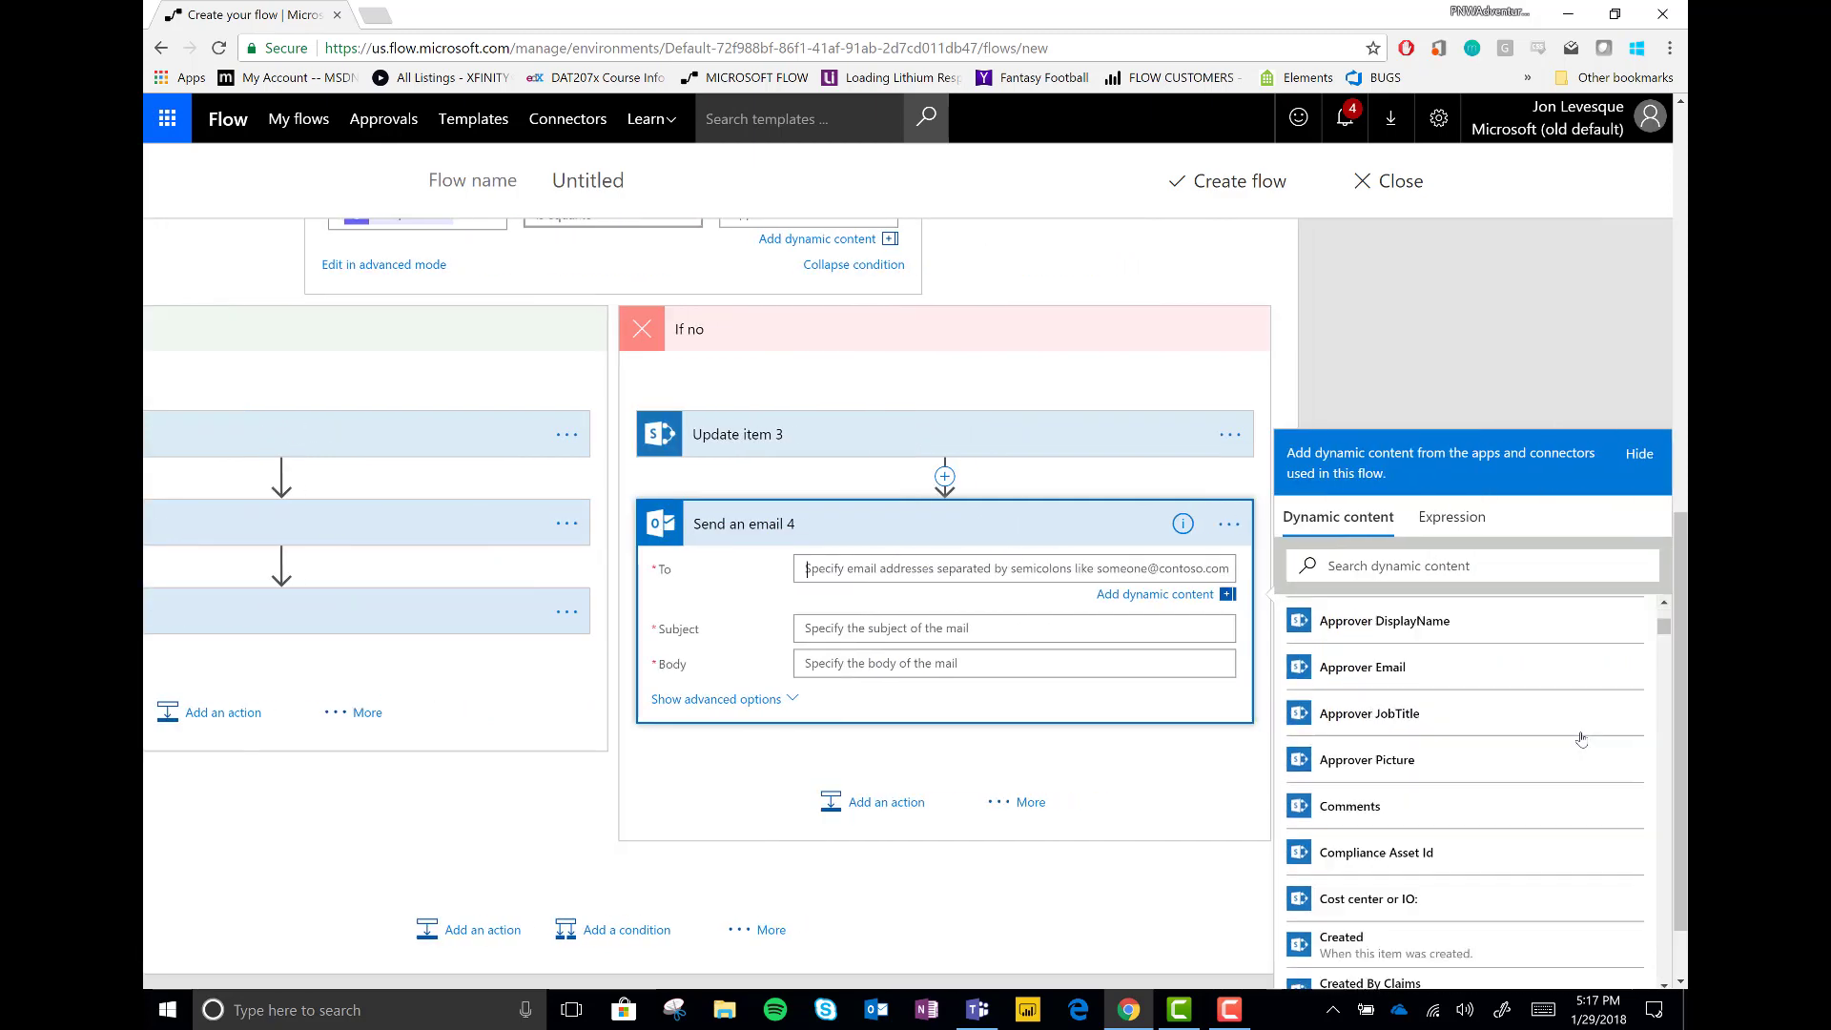
{"action": "scroll", "coordinate": [1581, 739], "scroll_direction": "down", "scroll_amount": 5}
{"action": "scroll", "coordinate": [1581, 739], "scroll_direction": "down", "scroll_amount": 10}
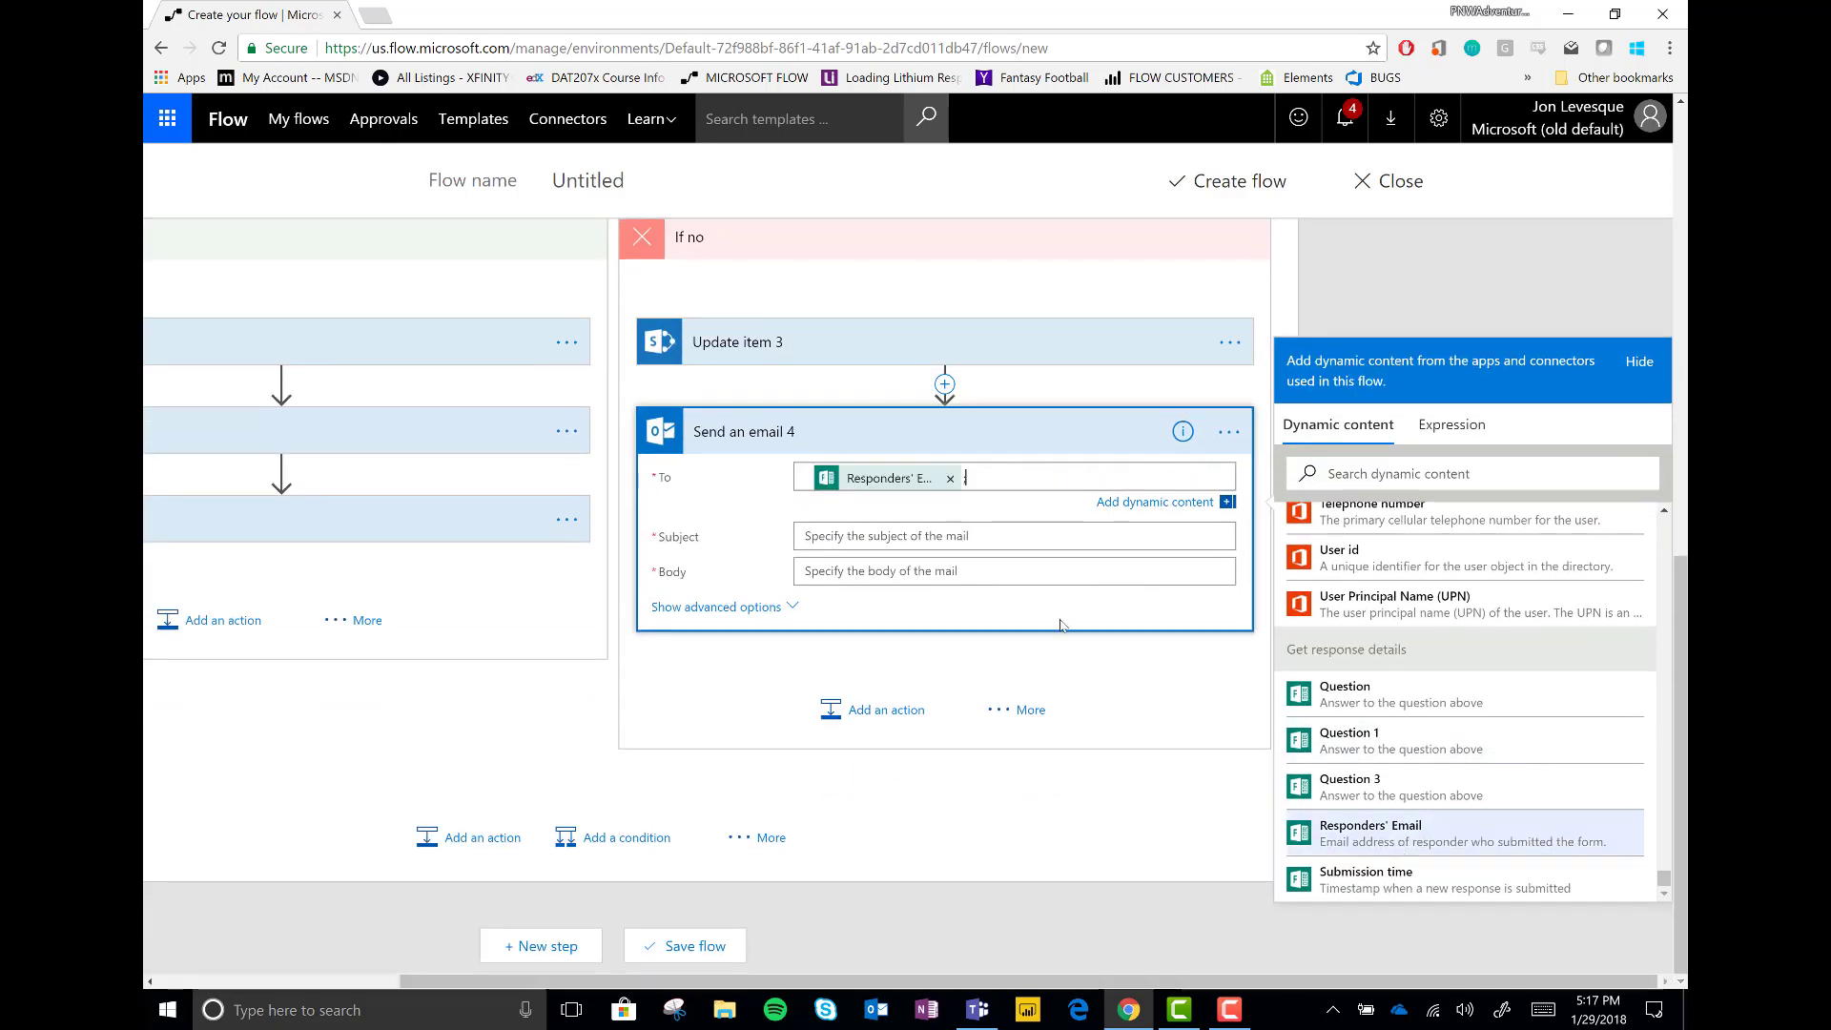
{"action": "left_click", "coordinate": [1371, 833]}
{"action": "left_click", "coordinate": [866, 540]}
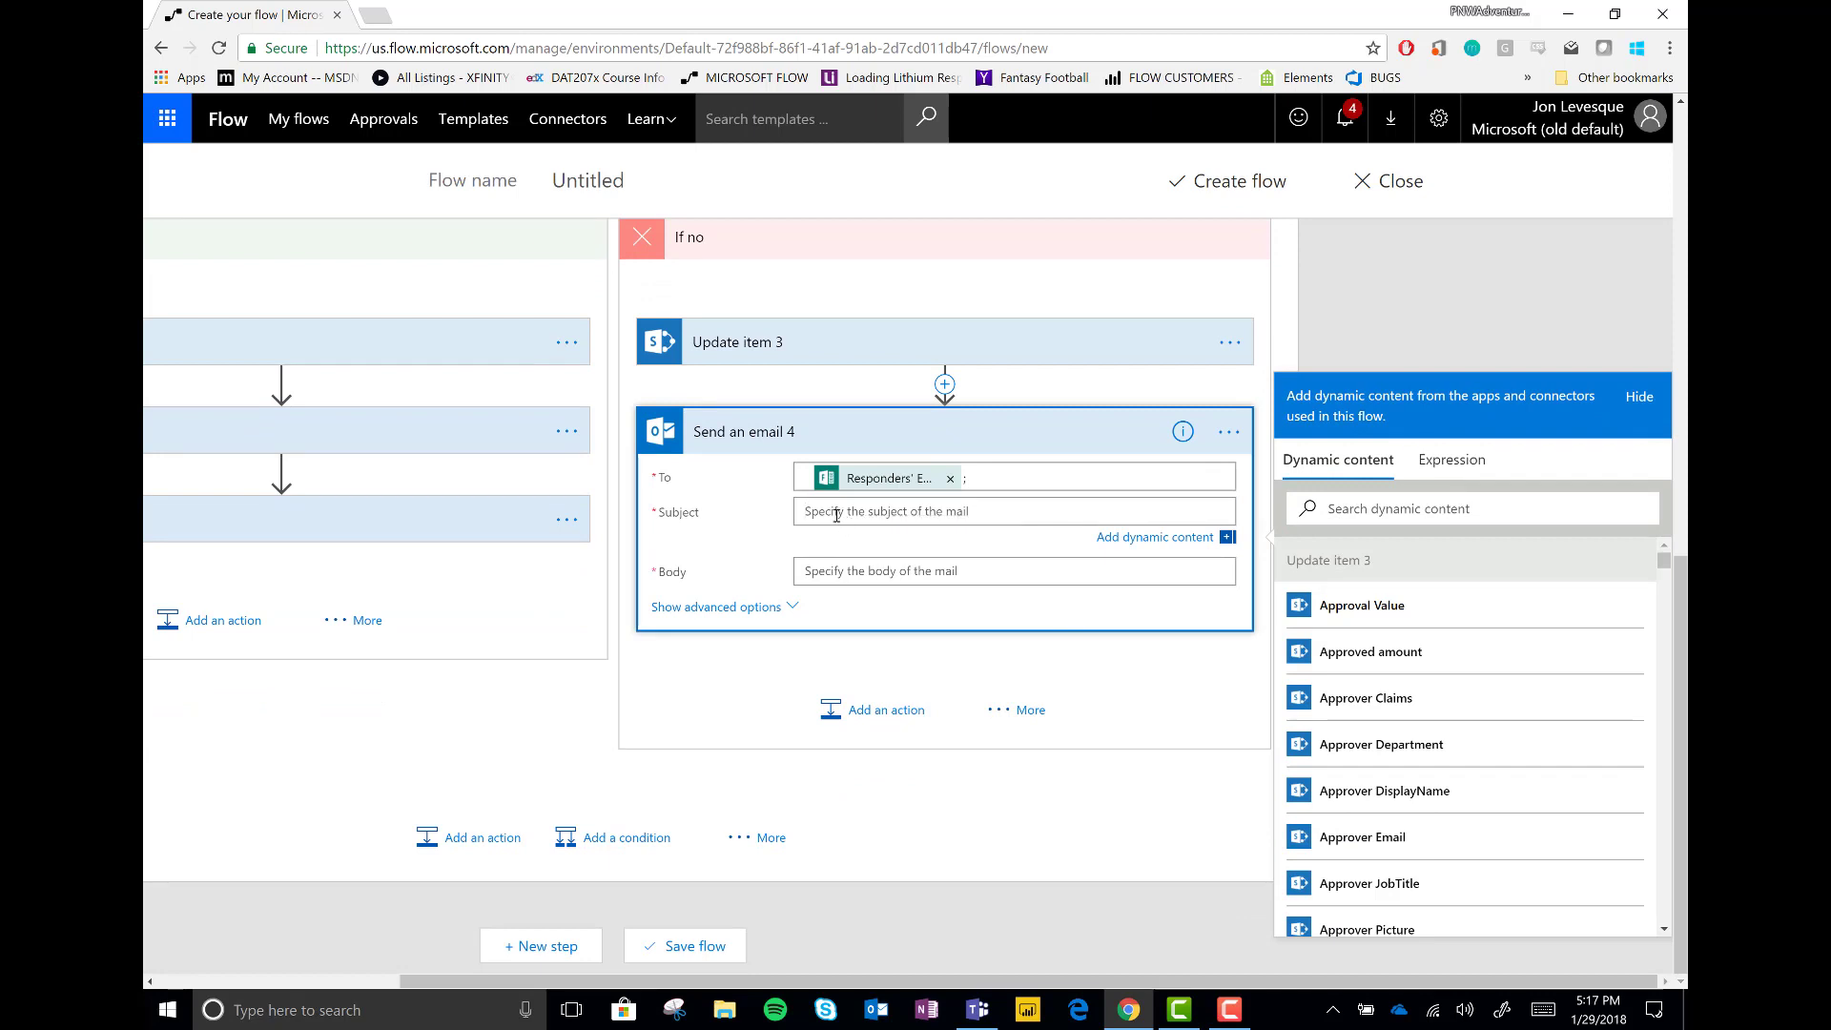
{"action": "type", "text": "Were sorry, Your UpWork application was denied"}
Write the body 'Hi', 'That thing you needed, we denied it.', then the approver's Comments and a closing line
{"action": "left_click", "coordinate": [879, 569]}
{"action": "type", "text": "Hi there, terr"}
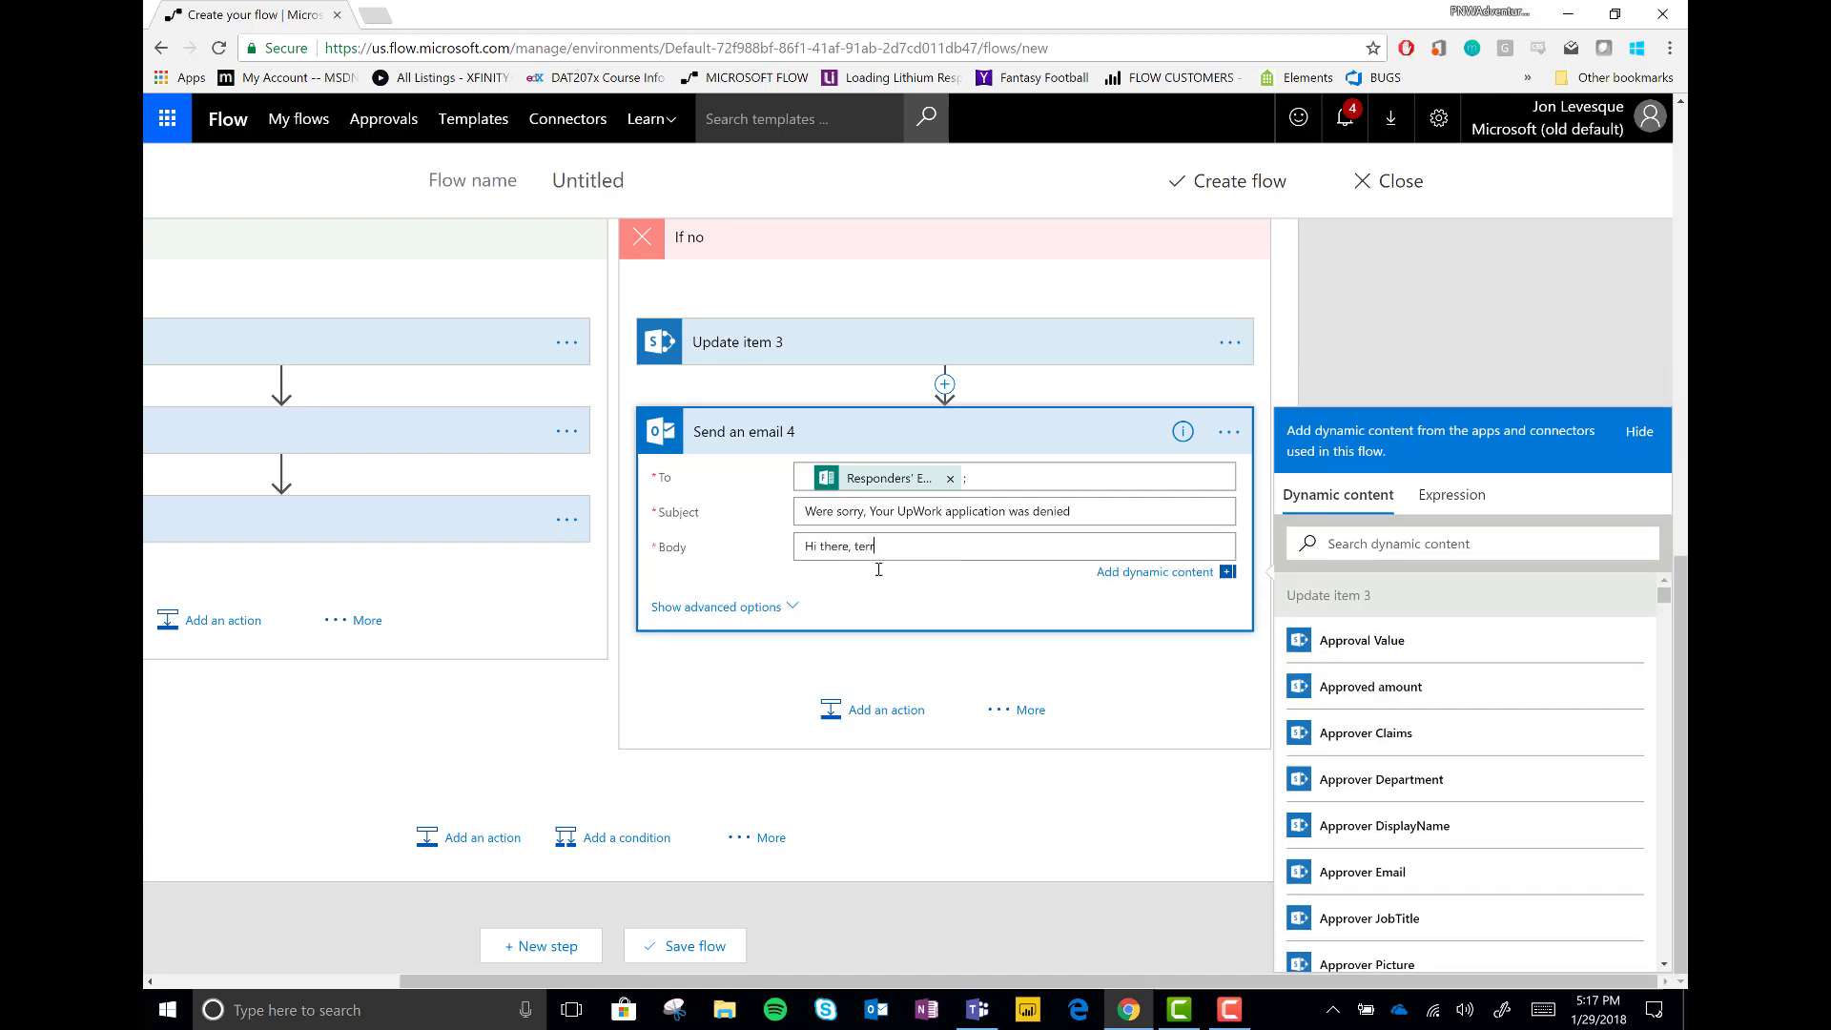
{"action": "key", "text": "Return"}
{"action": "key", "text": "Return"}
{"action": "type", "text": "Th"}
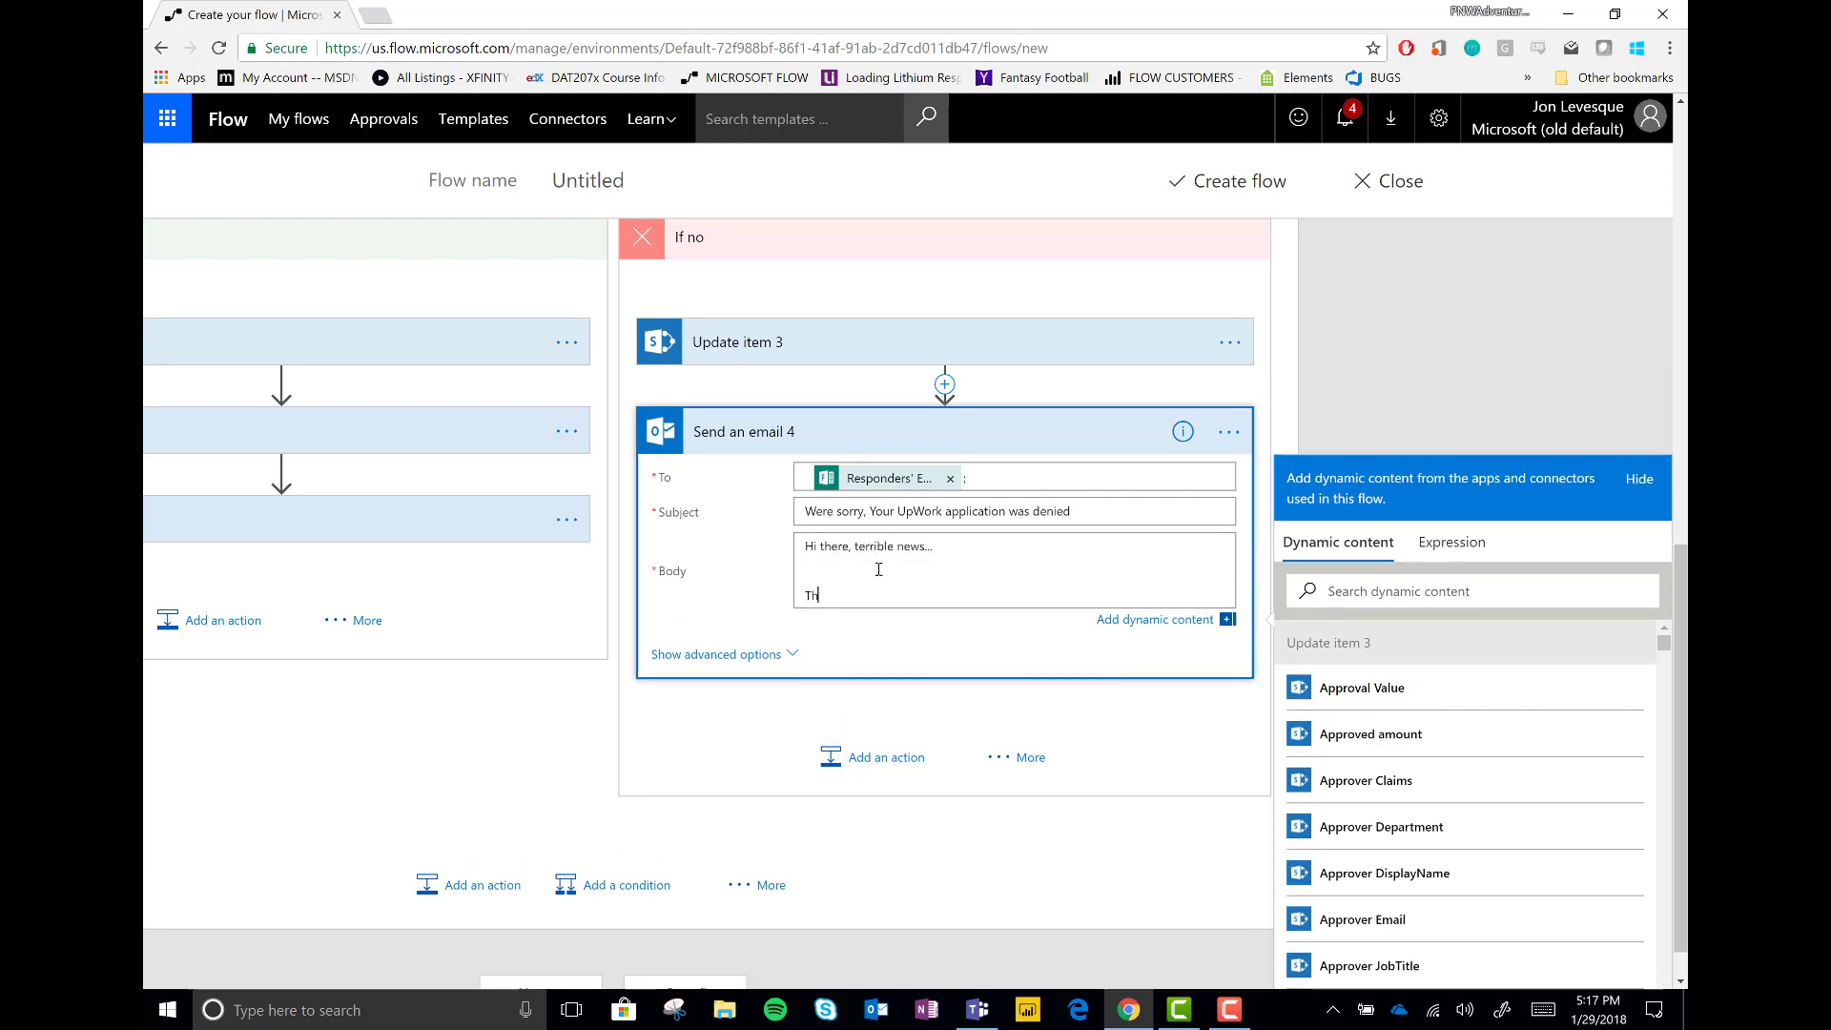
{"action": "type", "text": "at thing you needed, we de"}
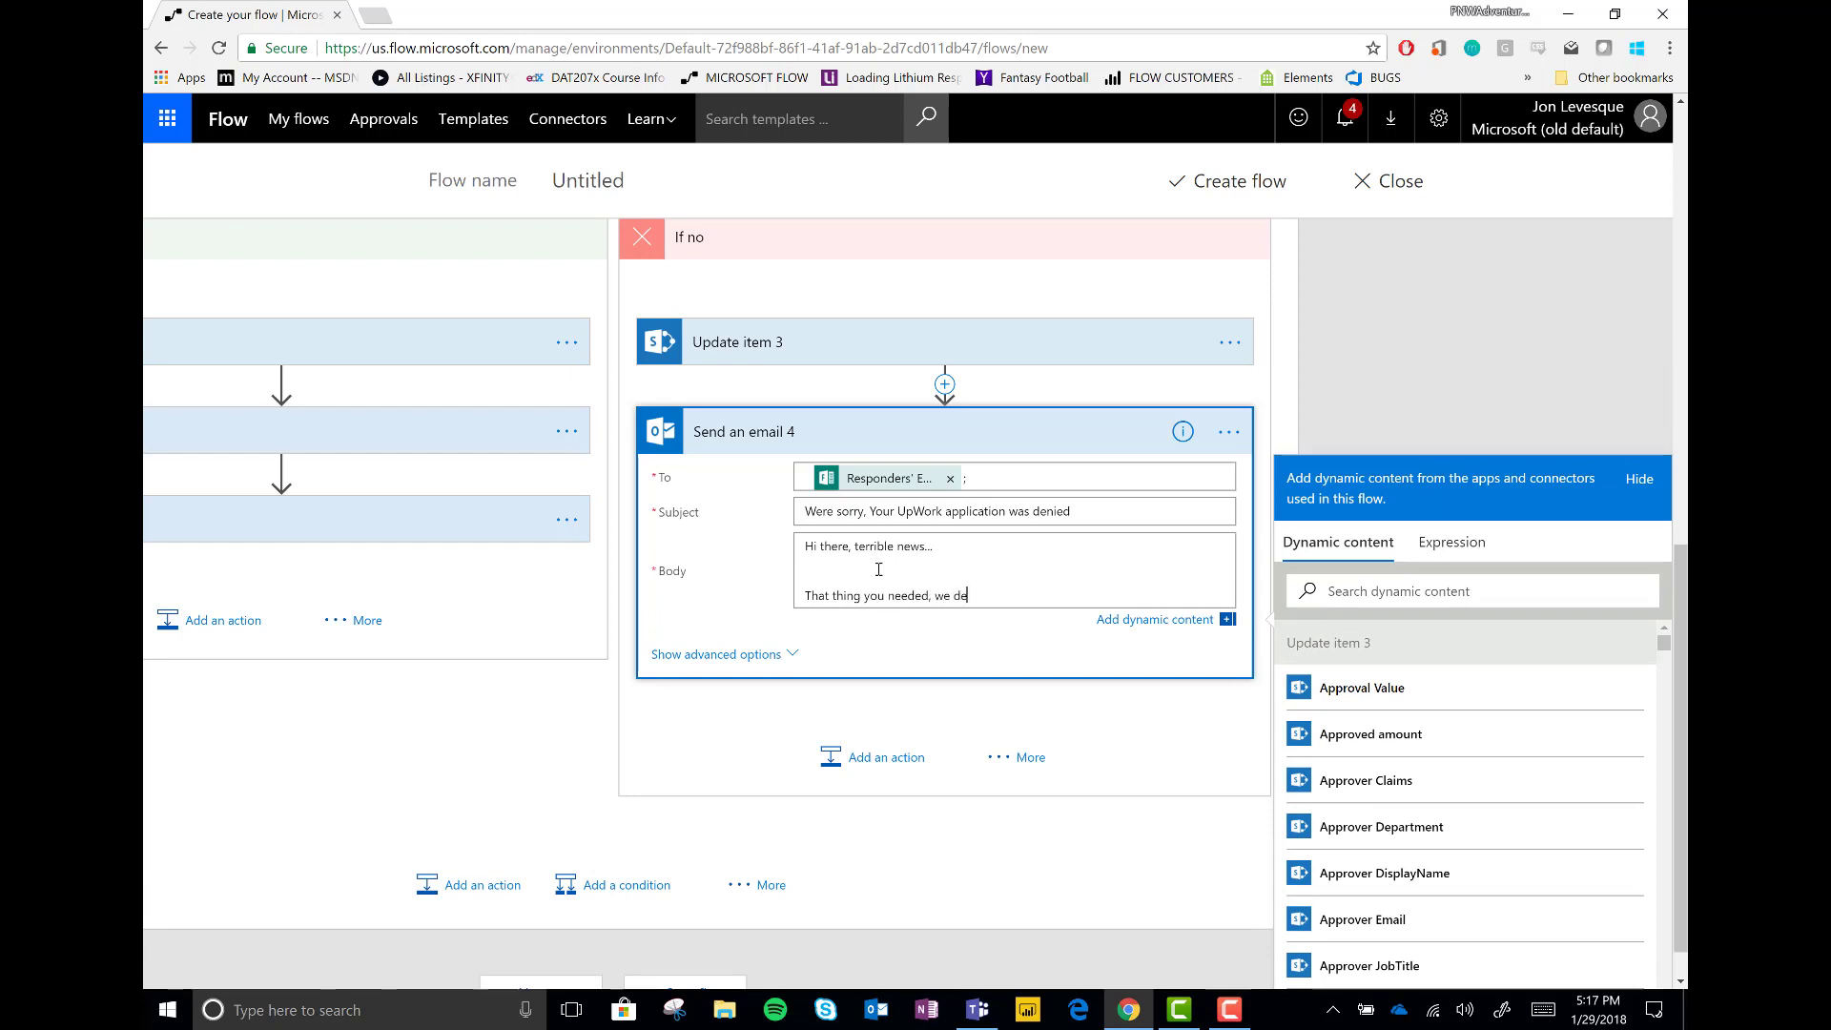
{"action": "type", "text": "nied it."}
{"action": "key", "text": "Return"}
{"action": "key", "text": "Return"}
{"action": "type", "text": "HEr"}
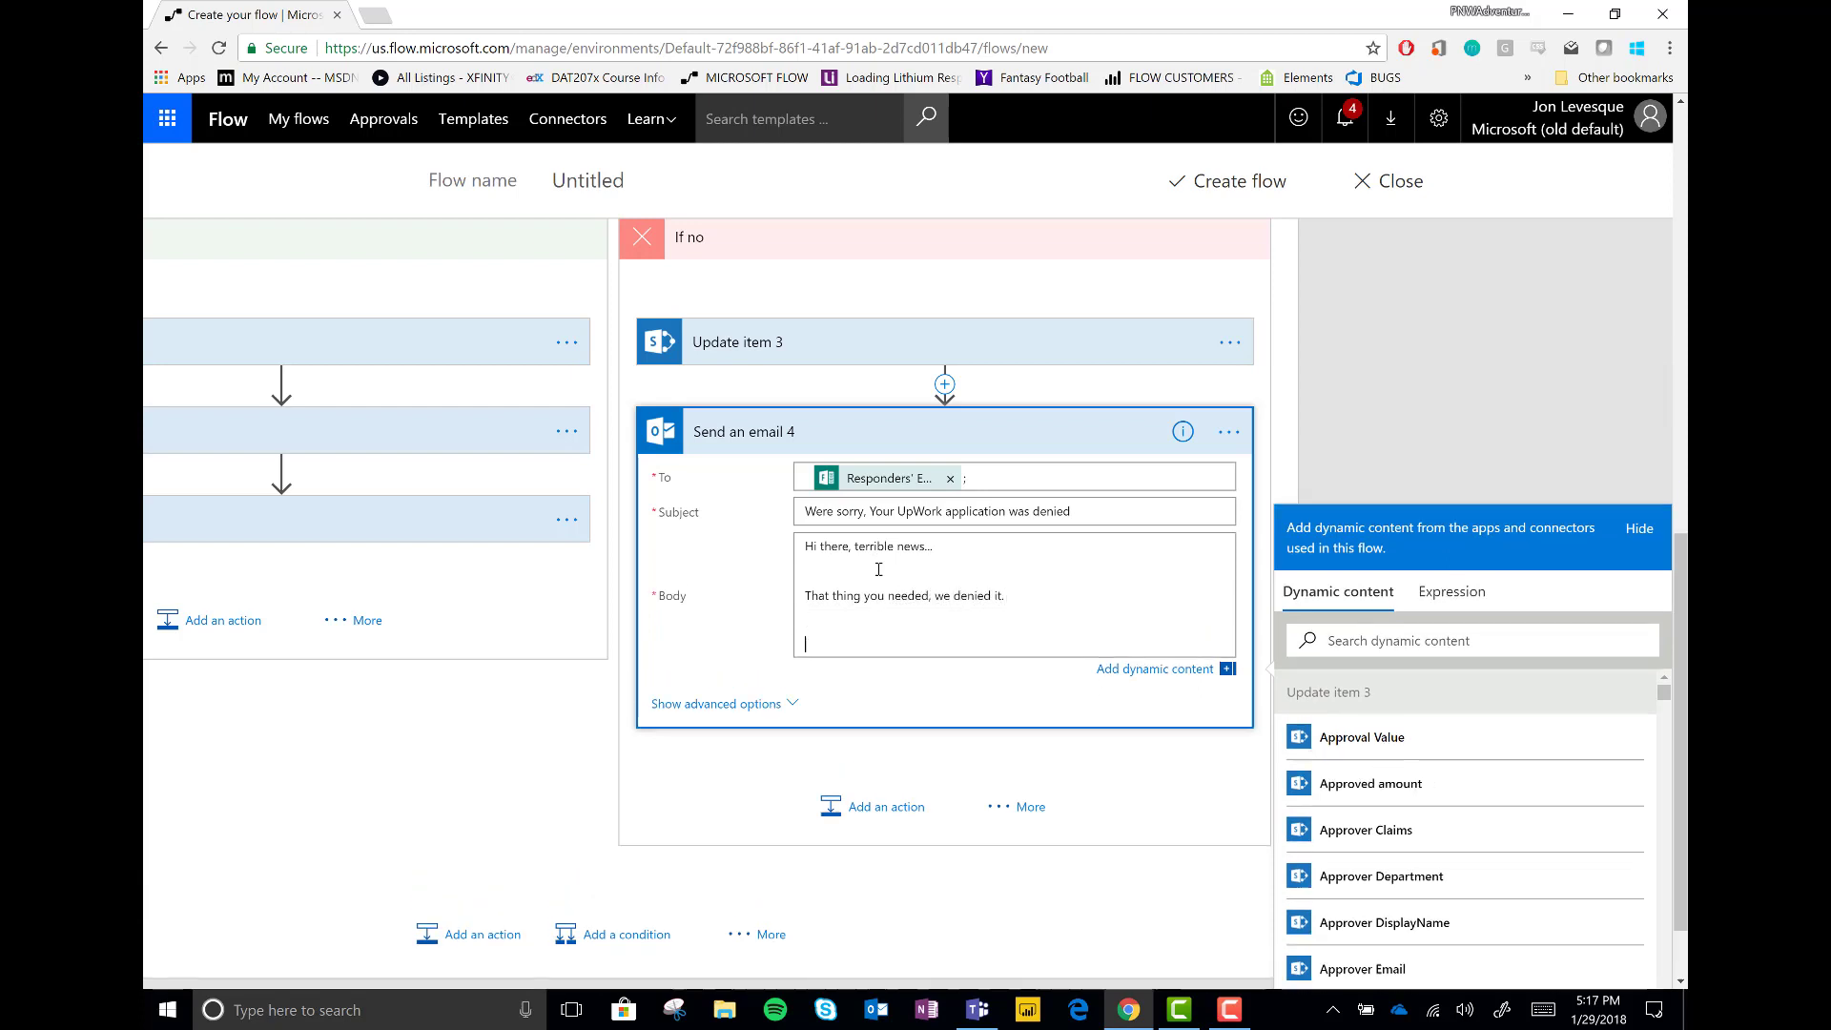
{"action": "key", "text": "BackSpace"}
{"action": "key", "text": "BackSpace"}
{"action": "key", "text": "BackSpace"}
{"action": "key", "text": "BackSpace"}
{"action": "scroll", "coordinate": [1585, 839], "scroll_direction": "down", "scroll_amount": 10}
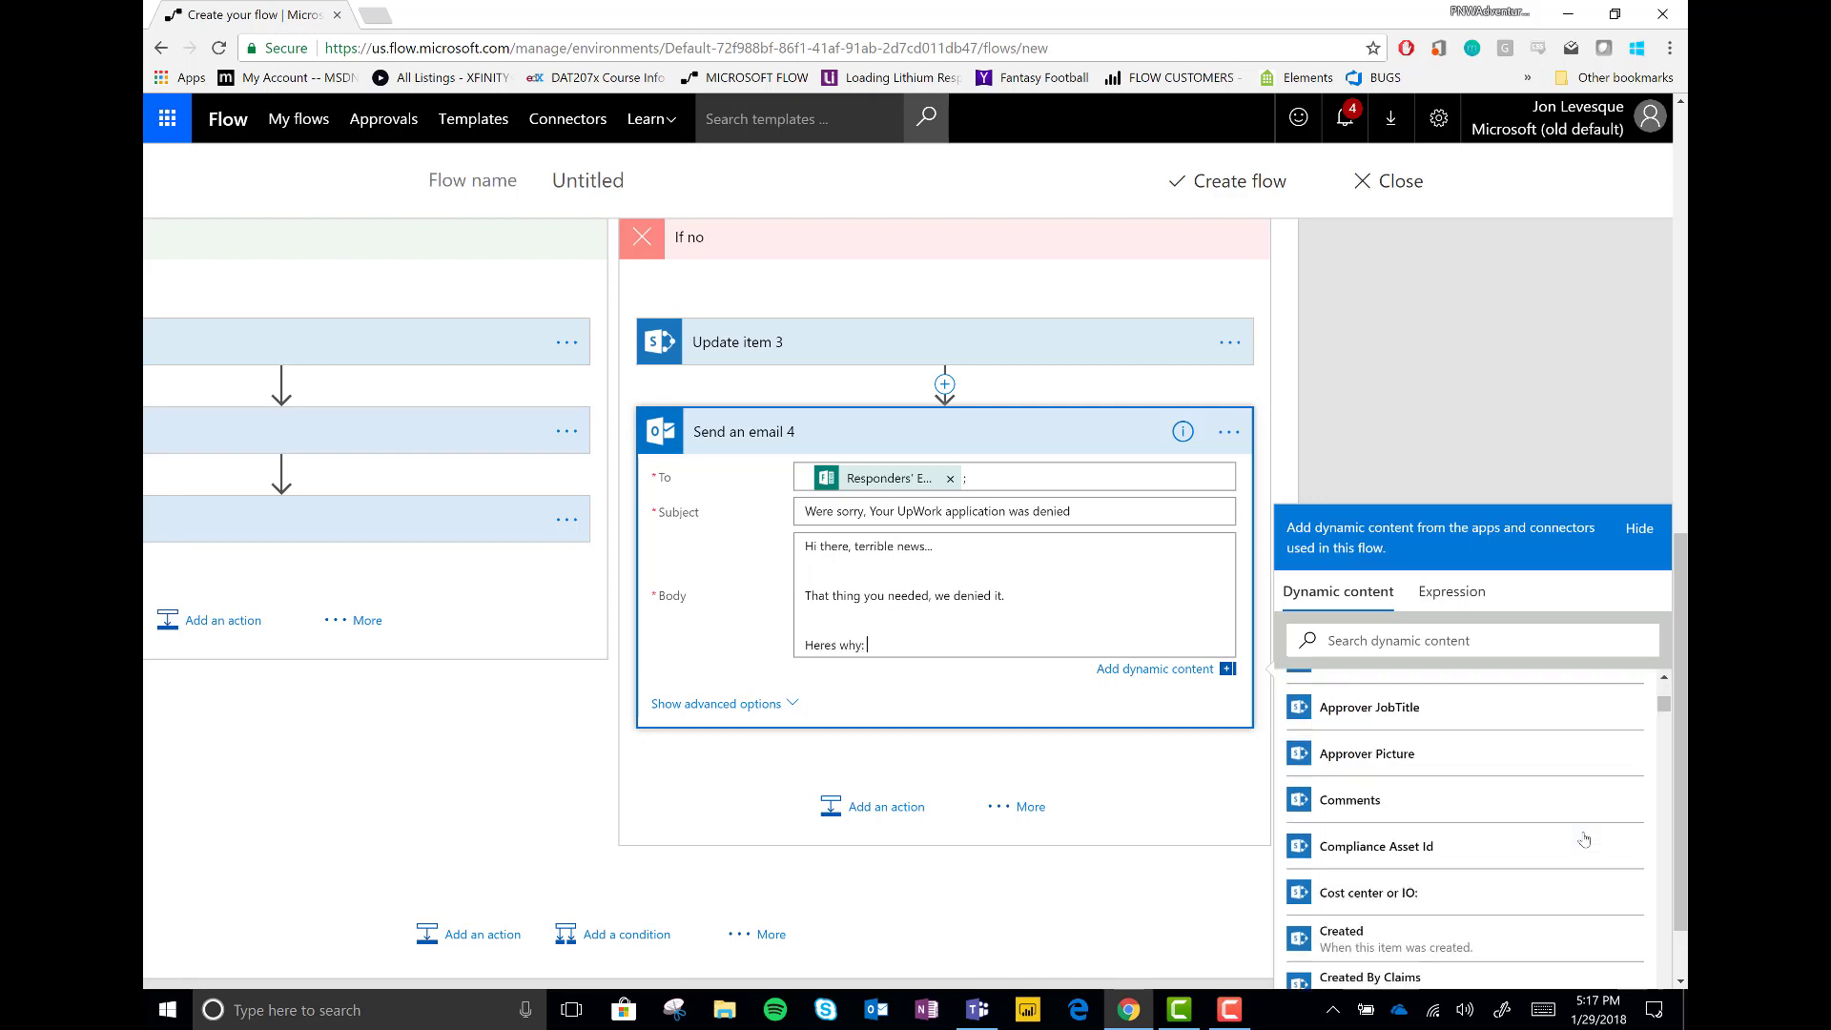
{"action": "scroll", "coordinate": [1585, 838], "scroll_direction": "down", "scroll_amount": 5}
{"action": "left_click", "coordinate": [1355, 778]}
{"action": "key", "text": "Return"}
{"action": "key", "text": "Return"}
{"action": "type", "text": "Better luck next time!"}
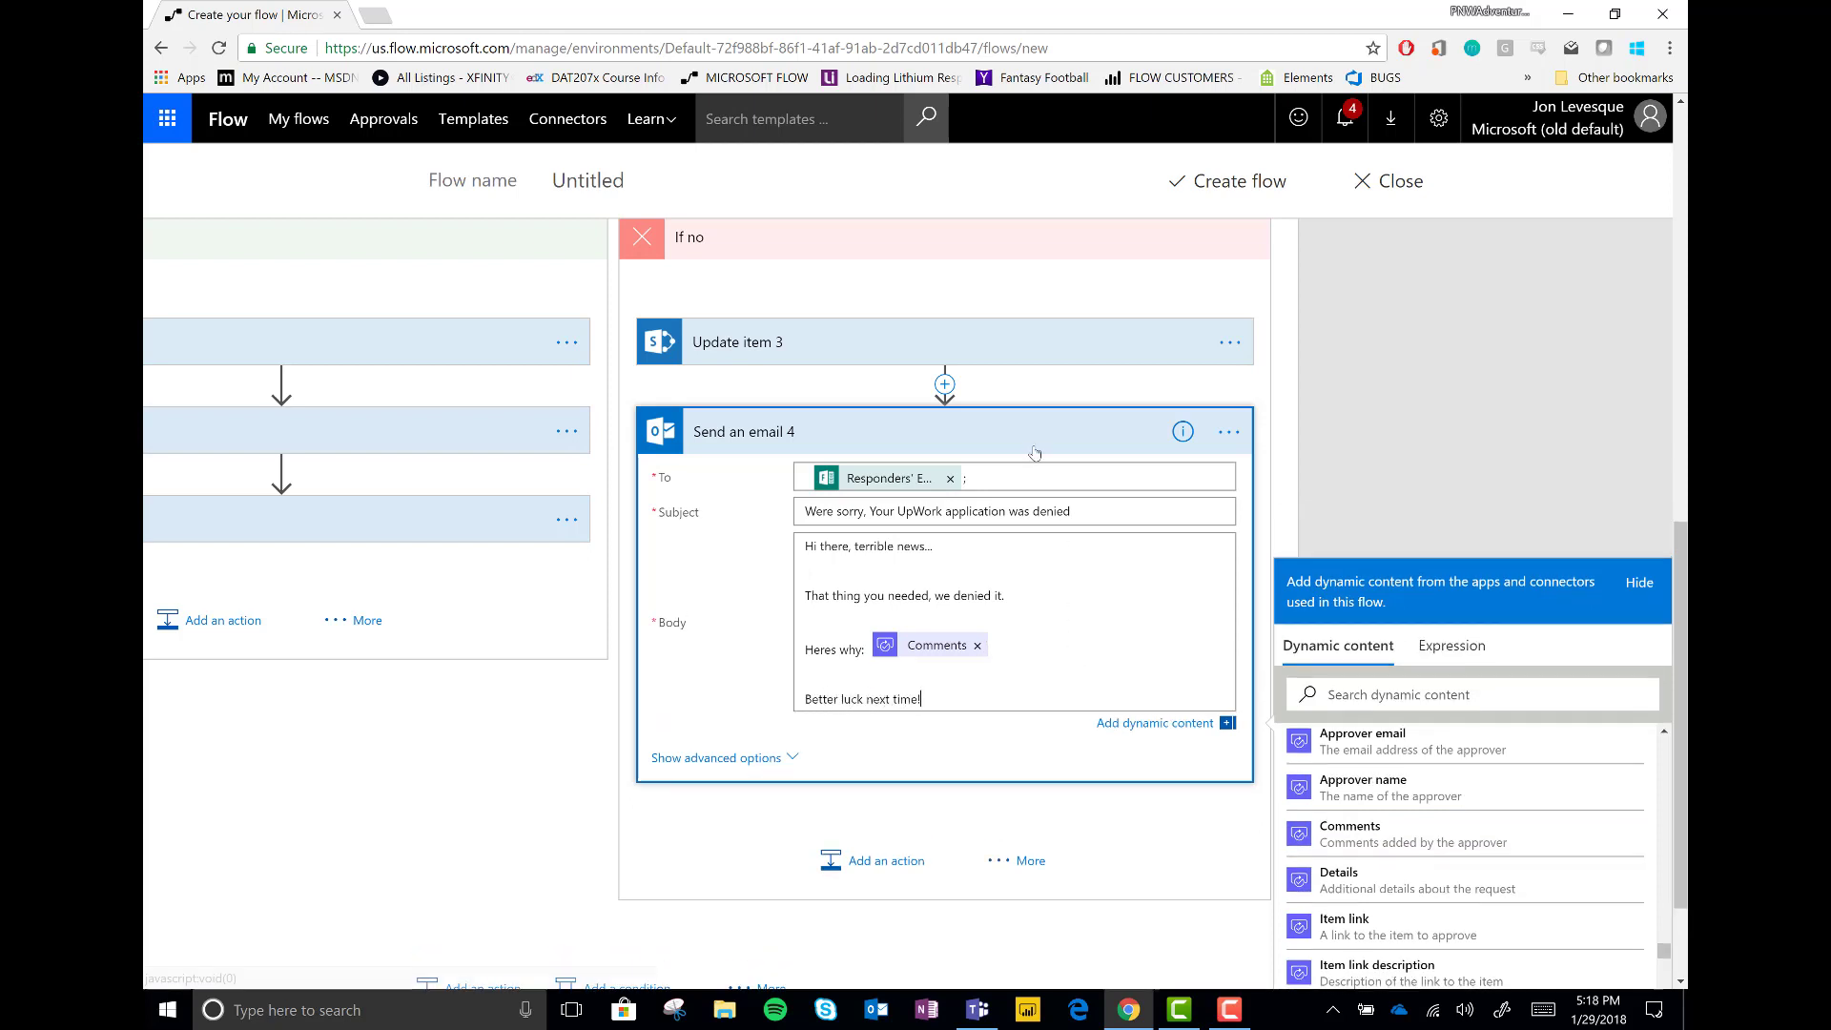
Collapse the denial email and the Condition to view the whole flow
{"action": "left_click", "coordinate": [1049, 431]}
{"action": "scroll", "coordinate": [916, 568], "scroll_direction": "up", "scroll_amount": 4}
{"action": "scroll", "coordinate": [916, 569], "scroll_direction": "up", "scroll_amount": 3}
{"action": "left_click", "coordinate": [799, 810]}
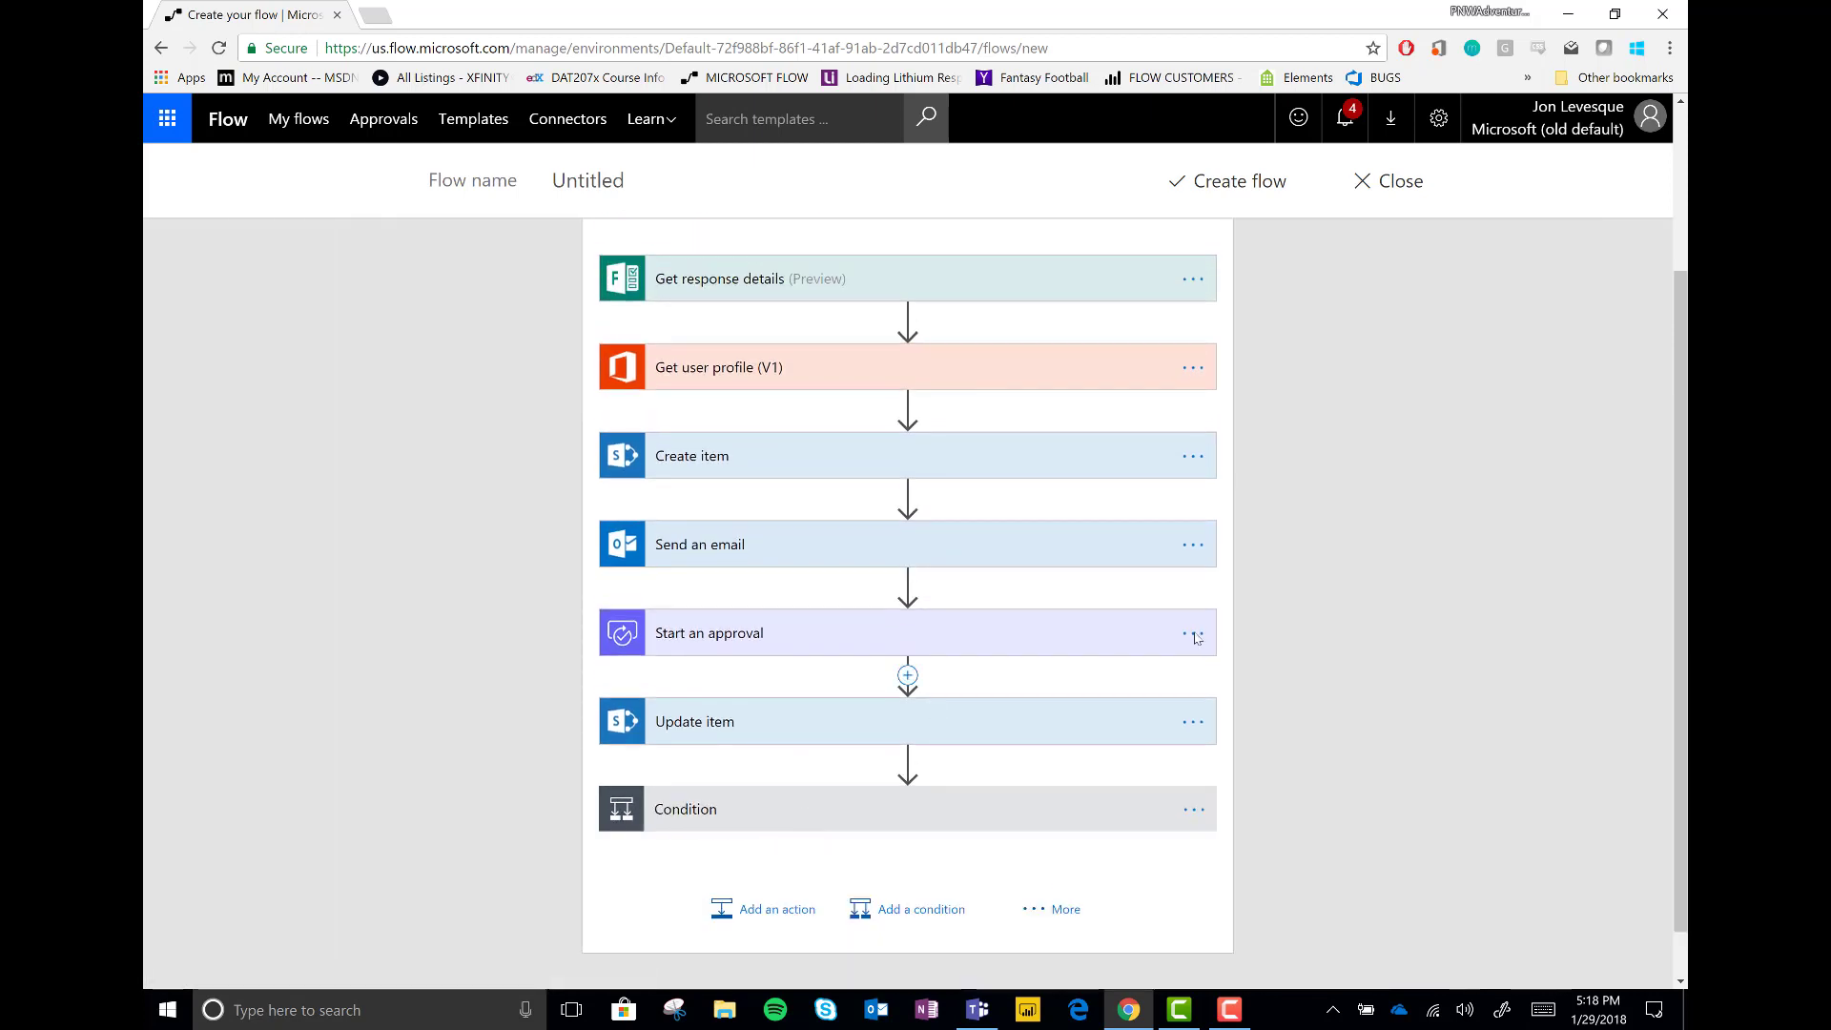
Save the completed Forms approval flow with Create flow
{"action": "left_click", "coordinate": [1239, 182]}
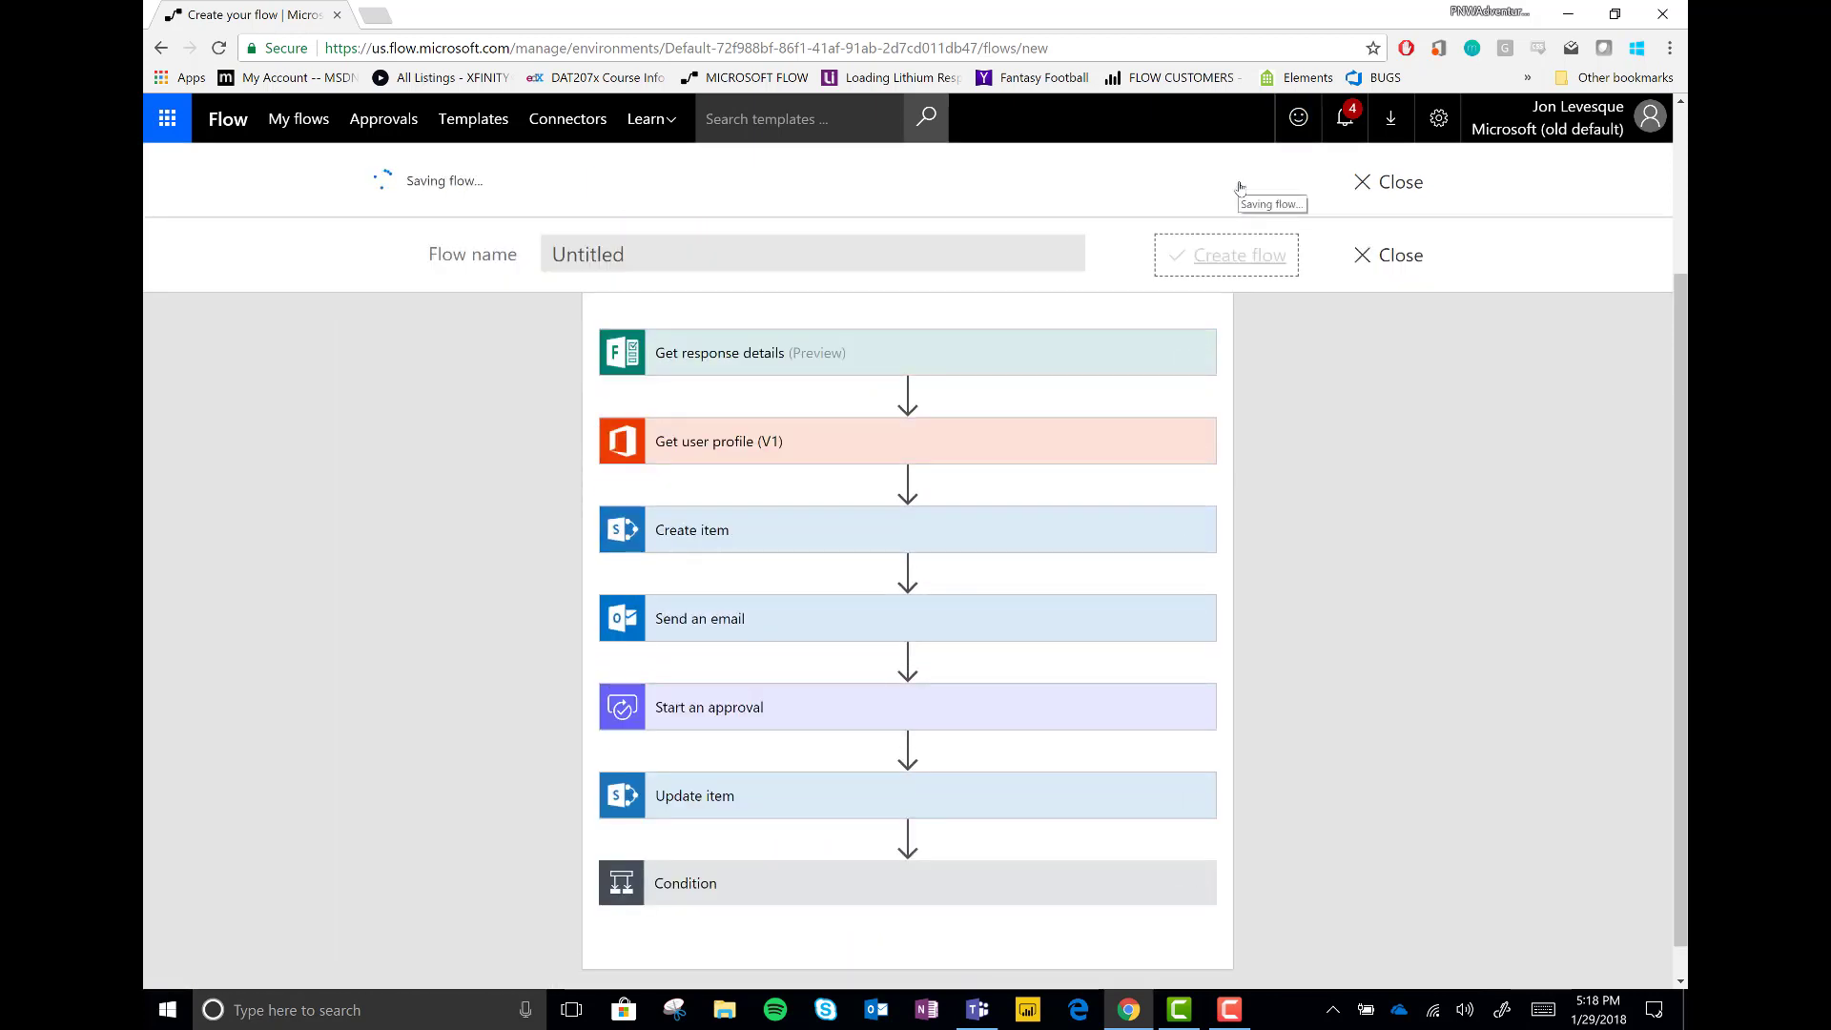